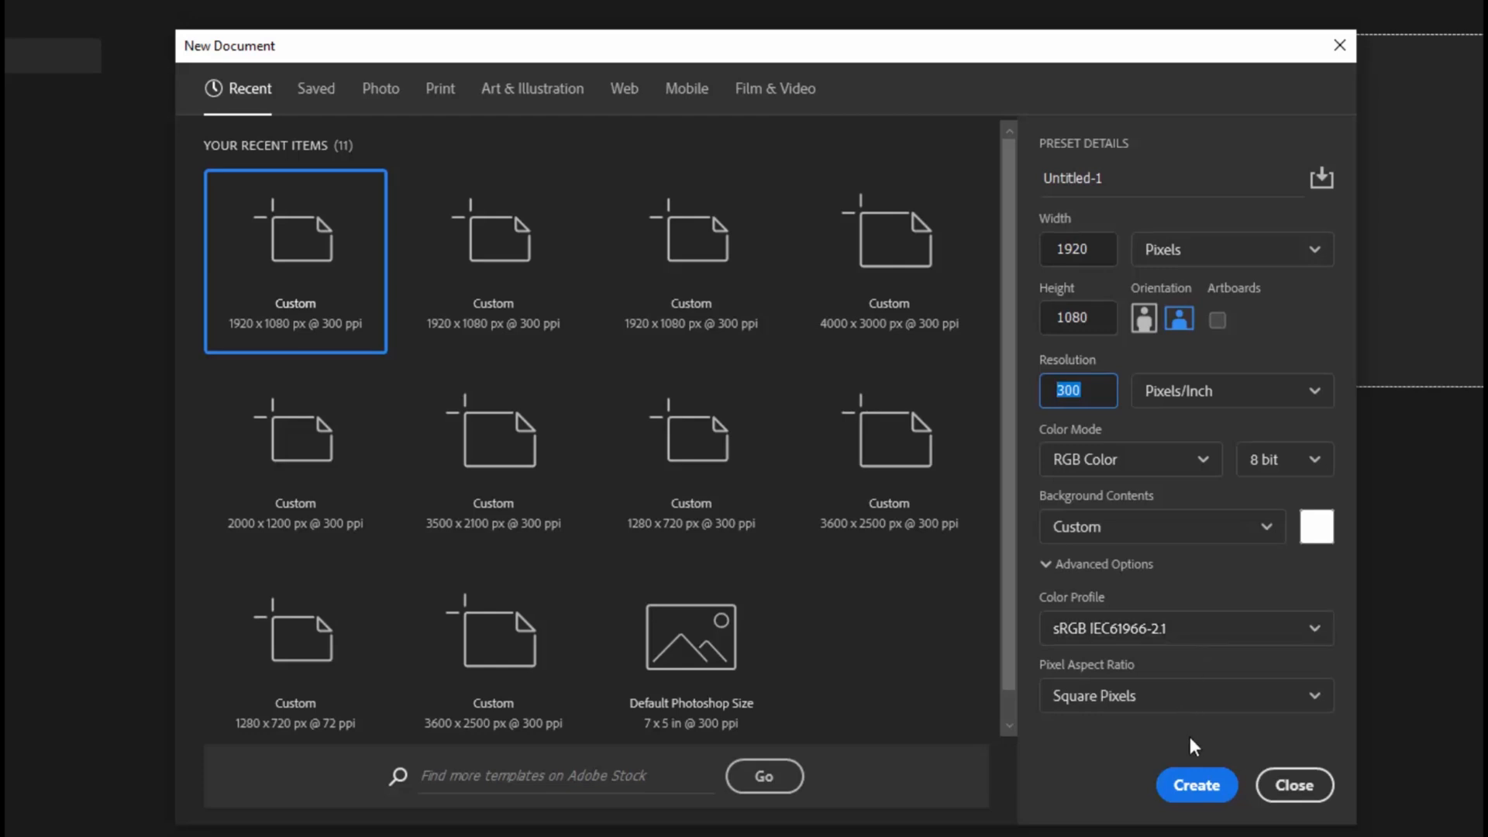
Step: Create the 1920 x 1080 px document at 300 ppi and add a Gradient fill layer above the background
{"action": "left_click", "coordinate": [1197, 785]}
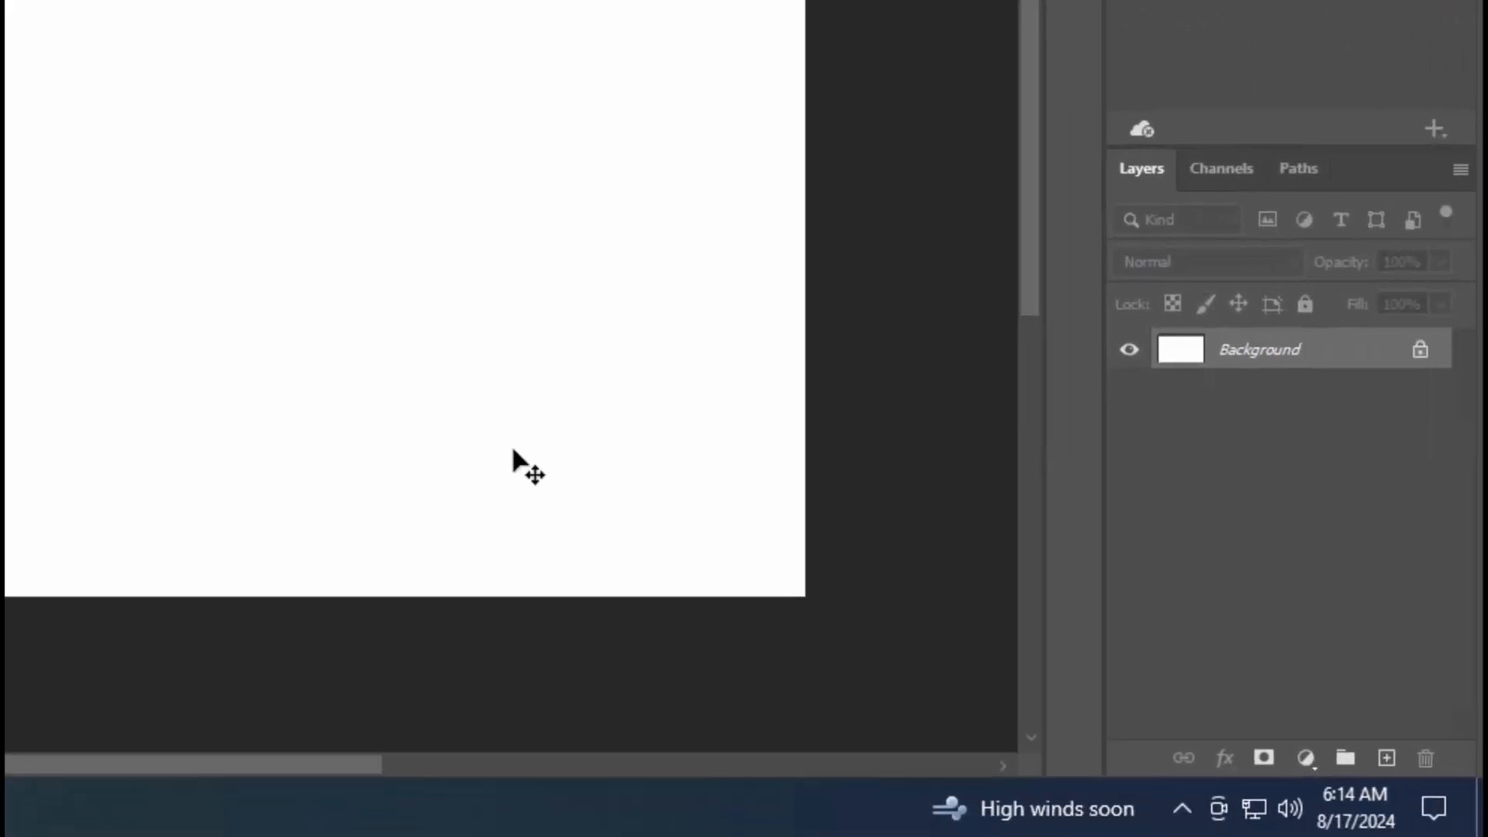
{"action": "left_click", "coordinate": [1304, 761]}
{"action": "left_click", "coordinate": [1328, 262]}
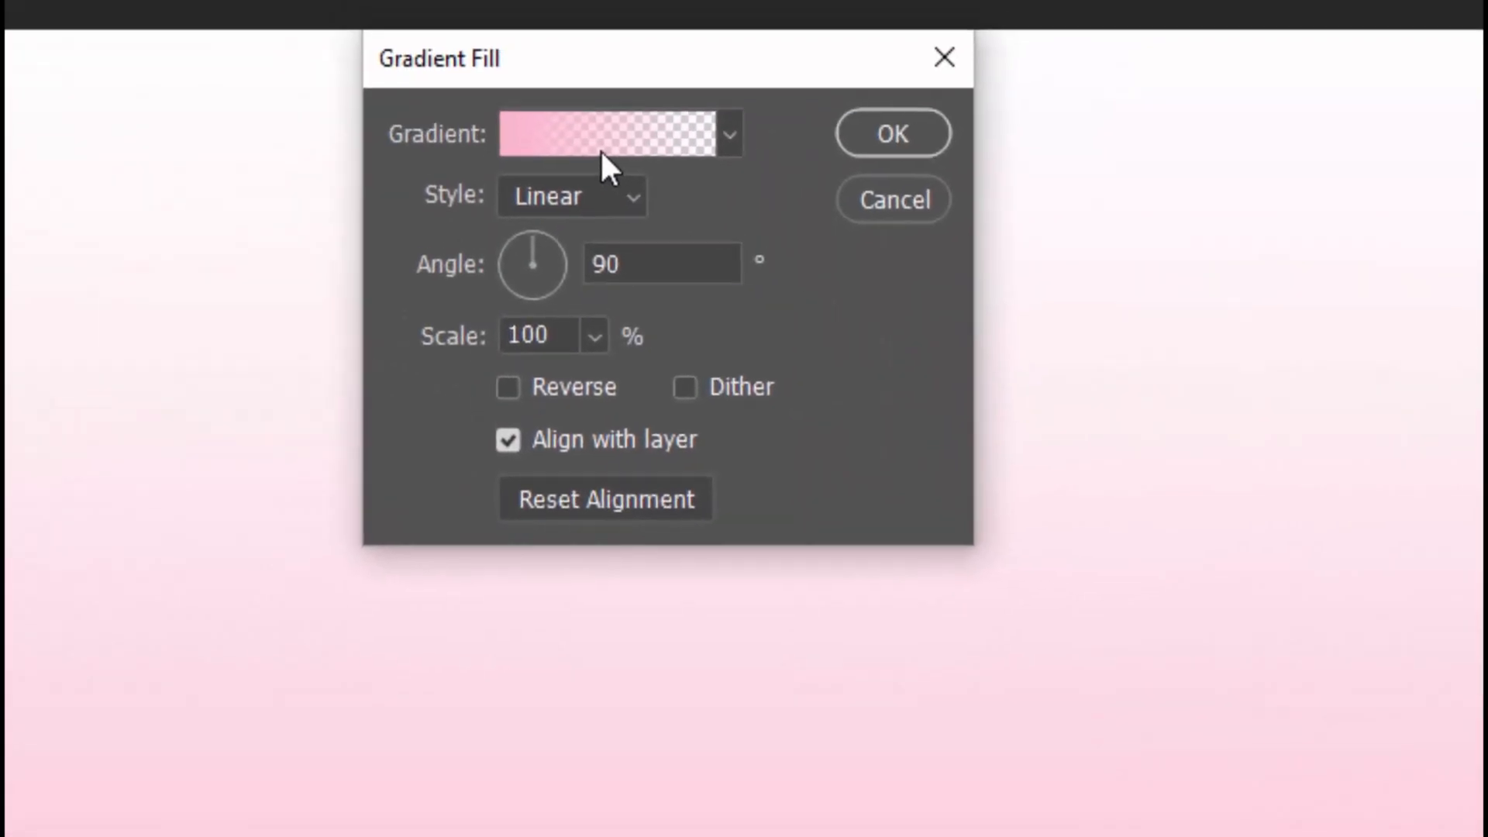
Step: Base the gradient on the Black, White preset and change its black color stop to ea8b8b
{"action": "left_click", "coordinate": [602, 159]}
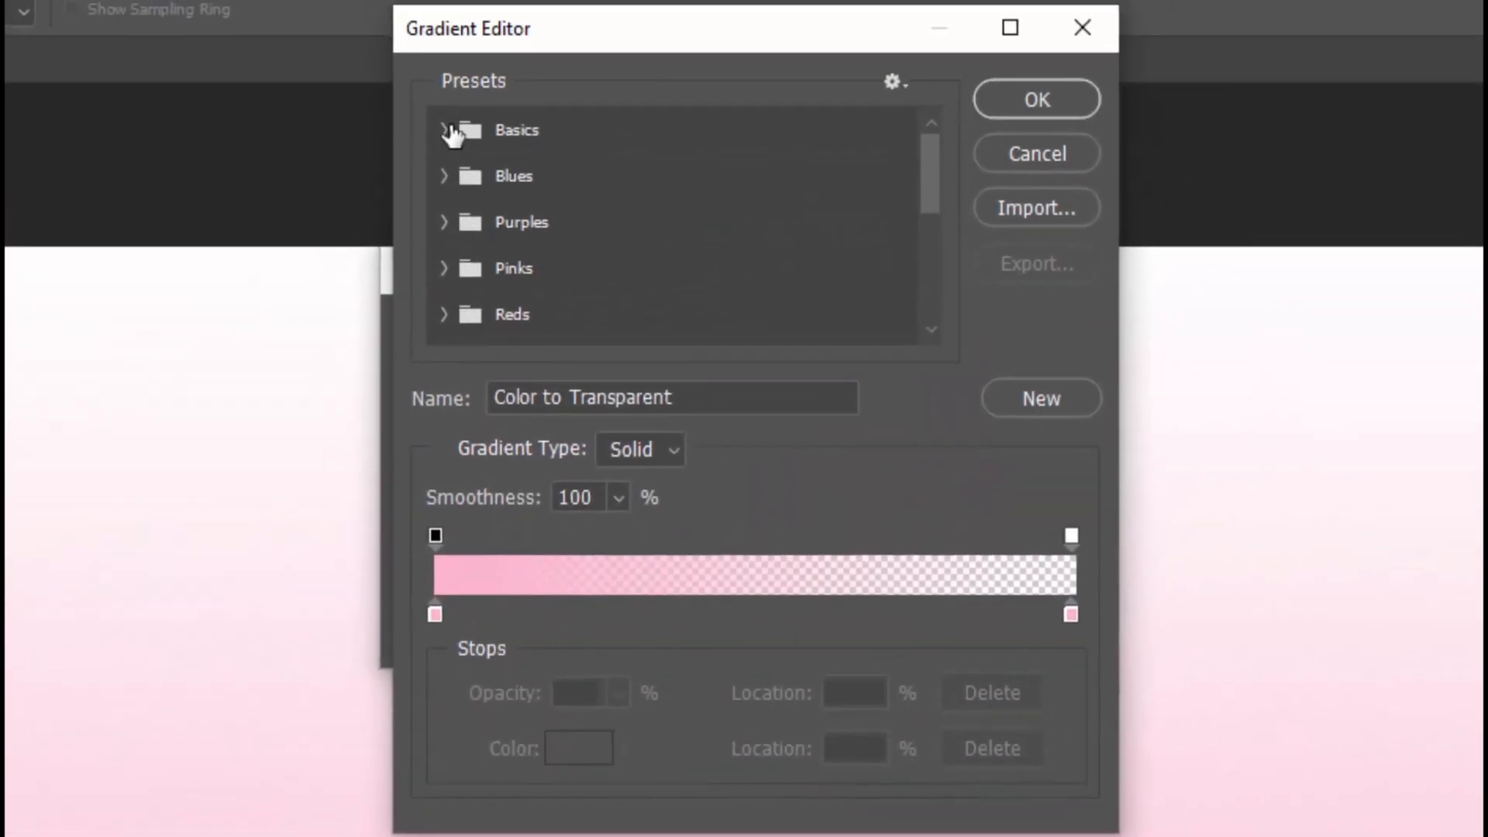
{"action": "left_click", "coordinate": [444, 22]}
{"action": "left_click", "coordinate": [596, 73]}
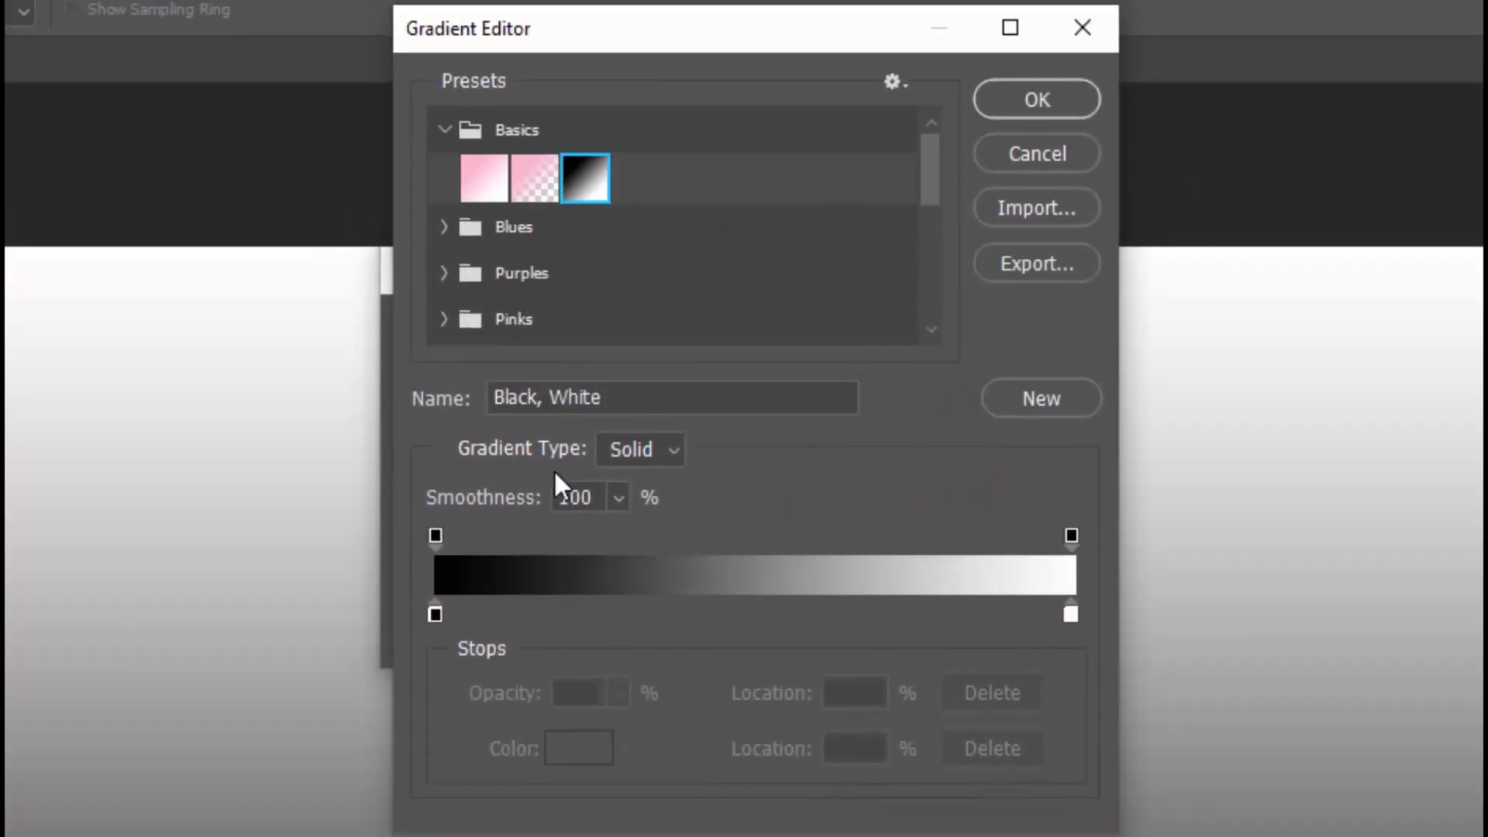
{"action": "left_click", "coordinate": [437, 615]}
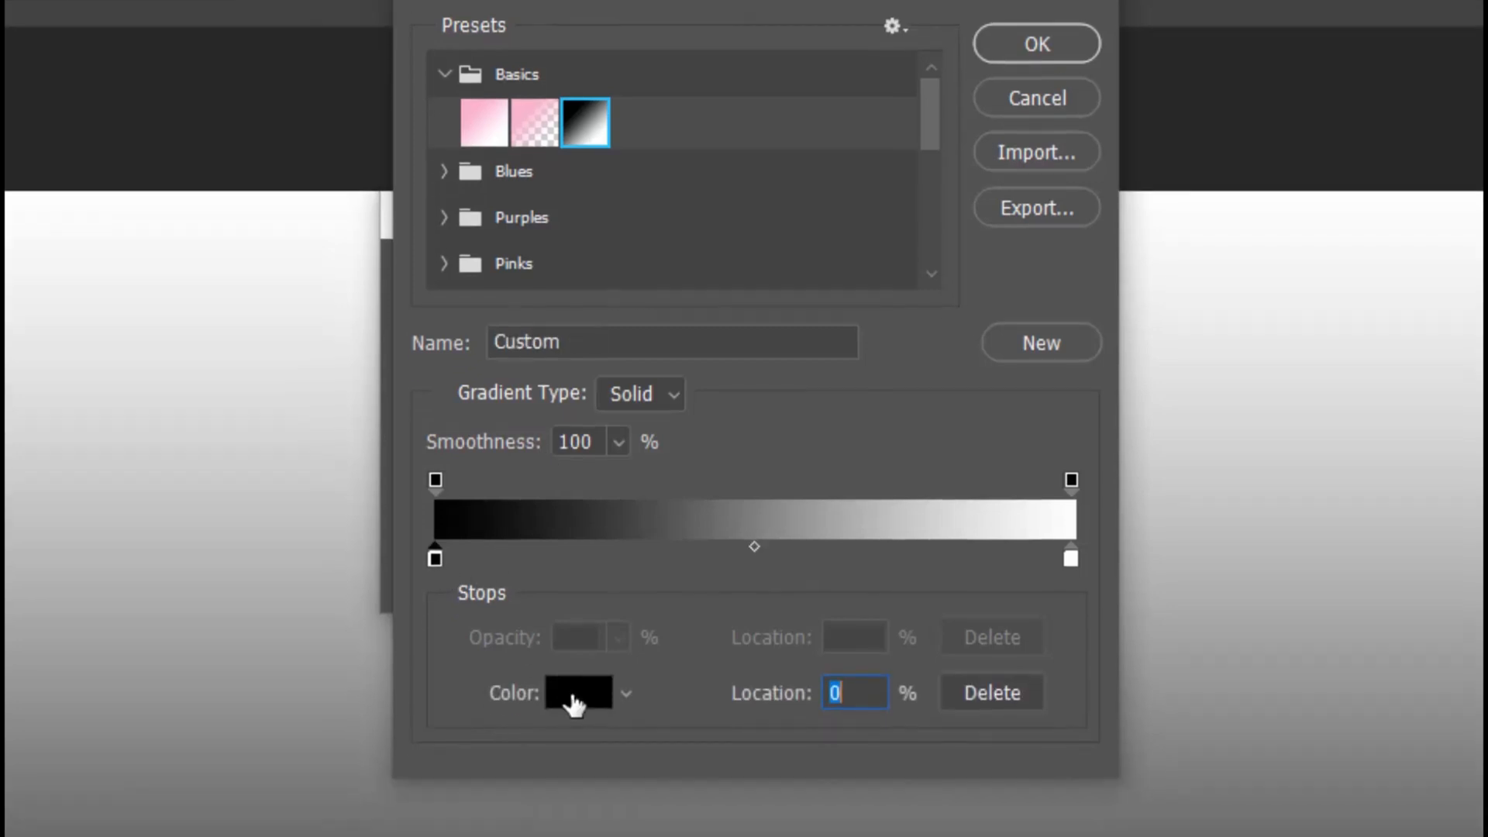
{"action": "left_click", "coordinate": [576, 753]}
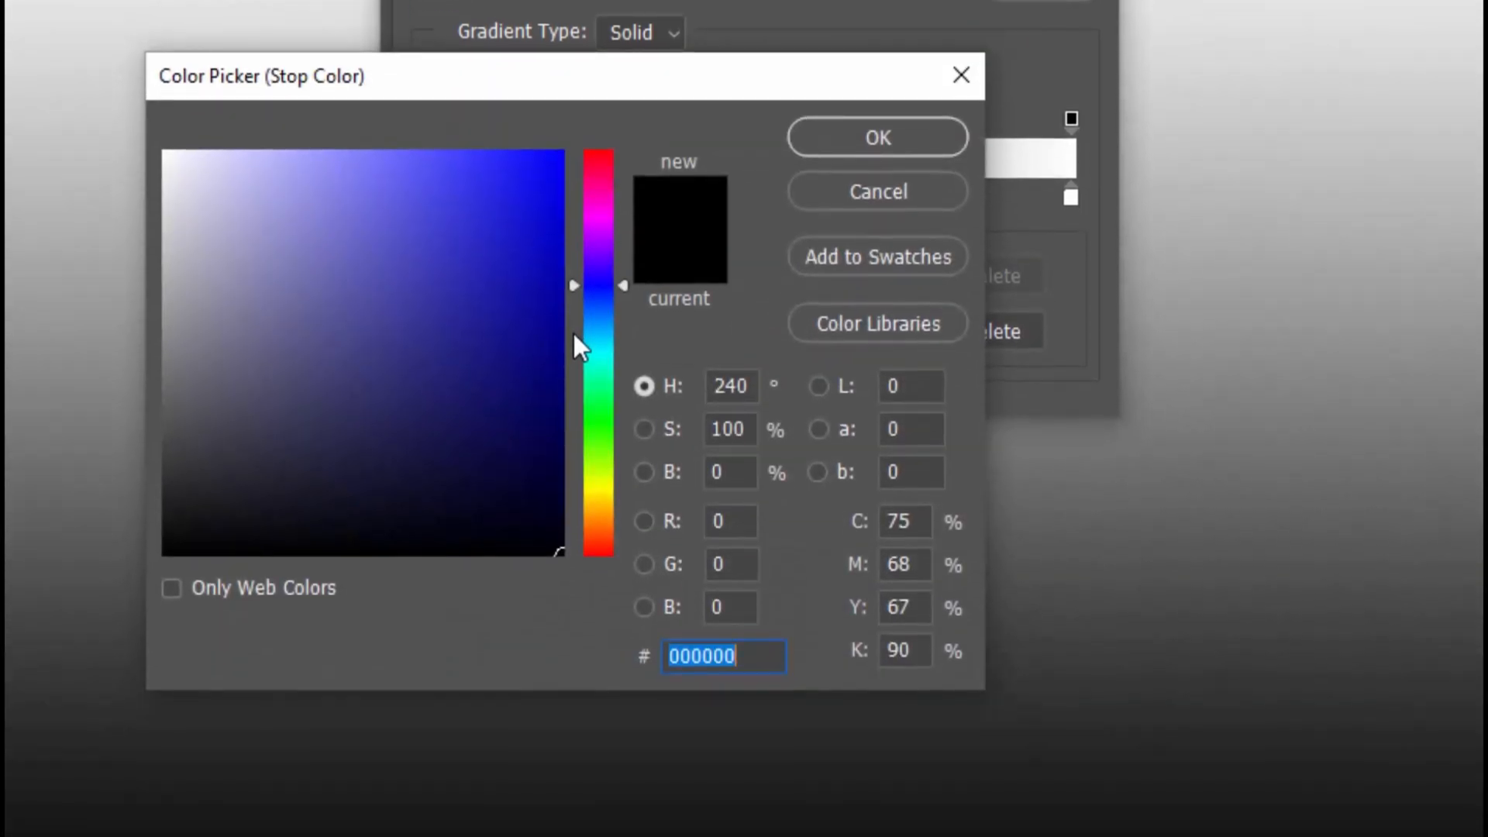
{"action": "type", "text": "ea8b8b"}
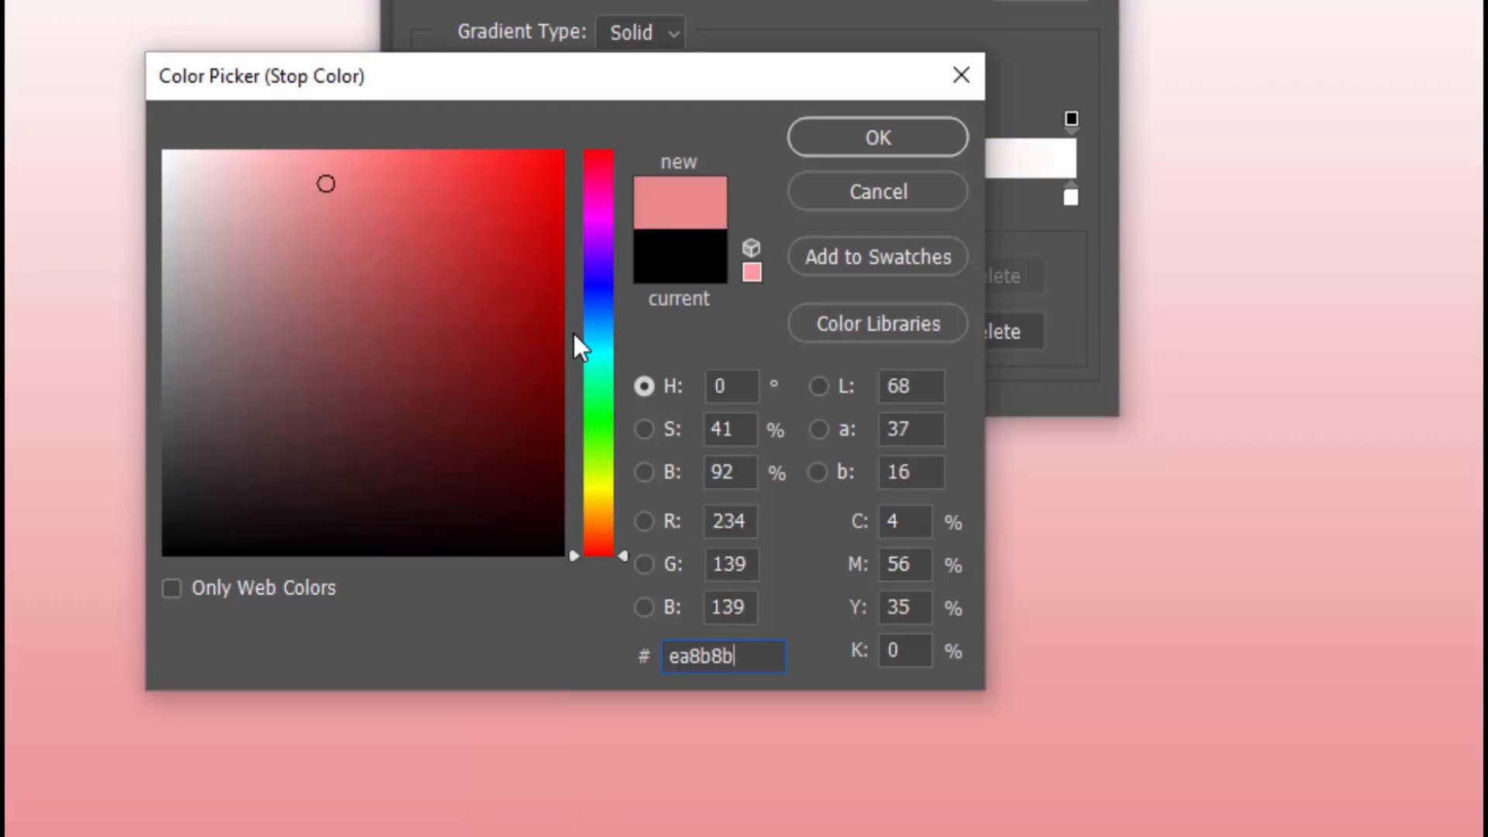
{"action": "left_click", "coordinate": [872, 145]}
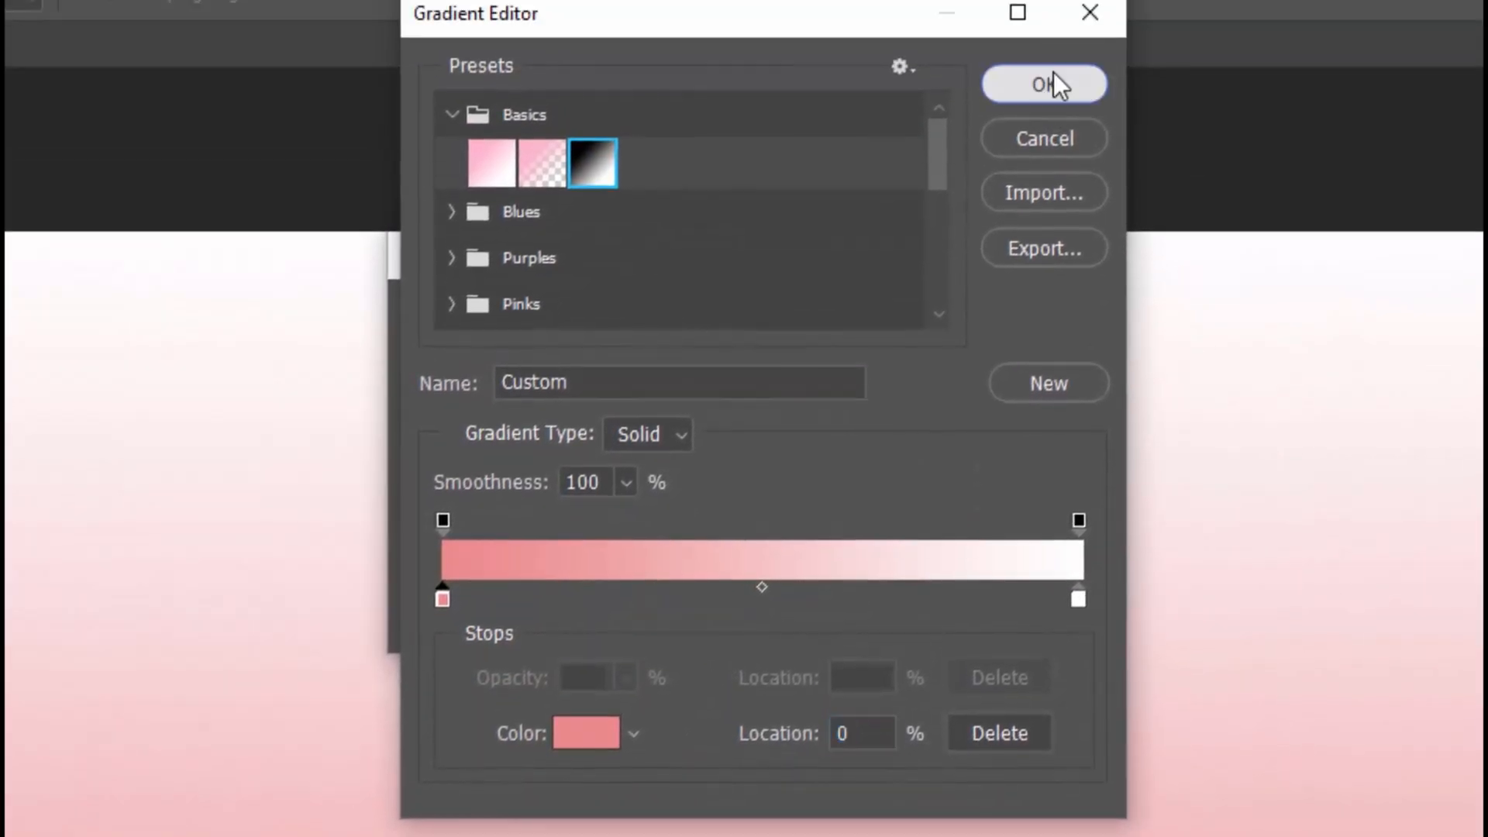
{"action": "left_click", "coordinate": [1053, 74]}
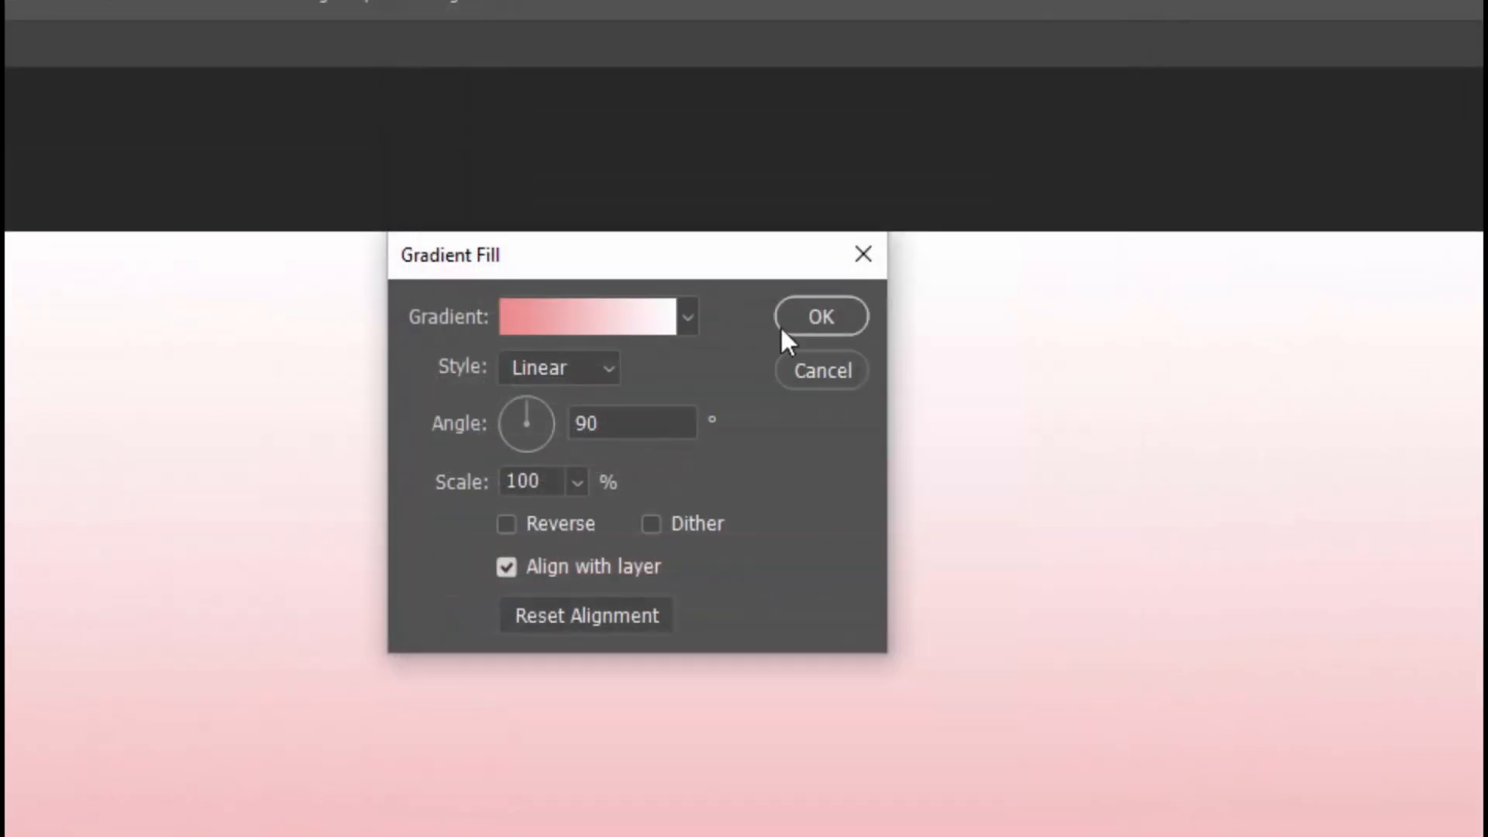
Step: Make the gradient fill Radial with a 124% scale and reversed colors, and apply it
{"action": "left_click", "coordinate": [587, 375]}
{"action": "left_click", "coordinate": [565, 425]}
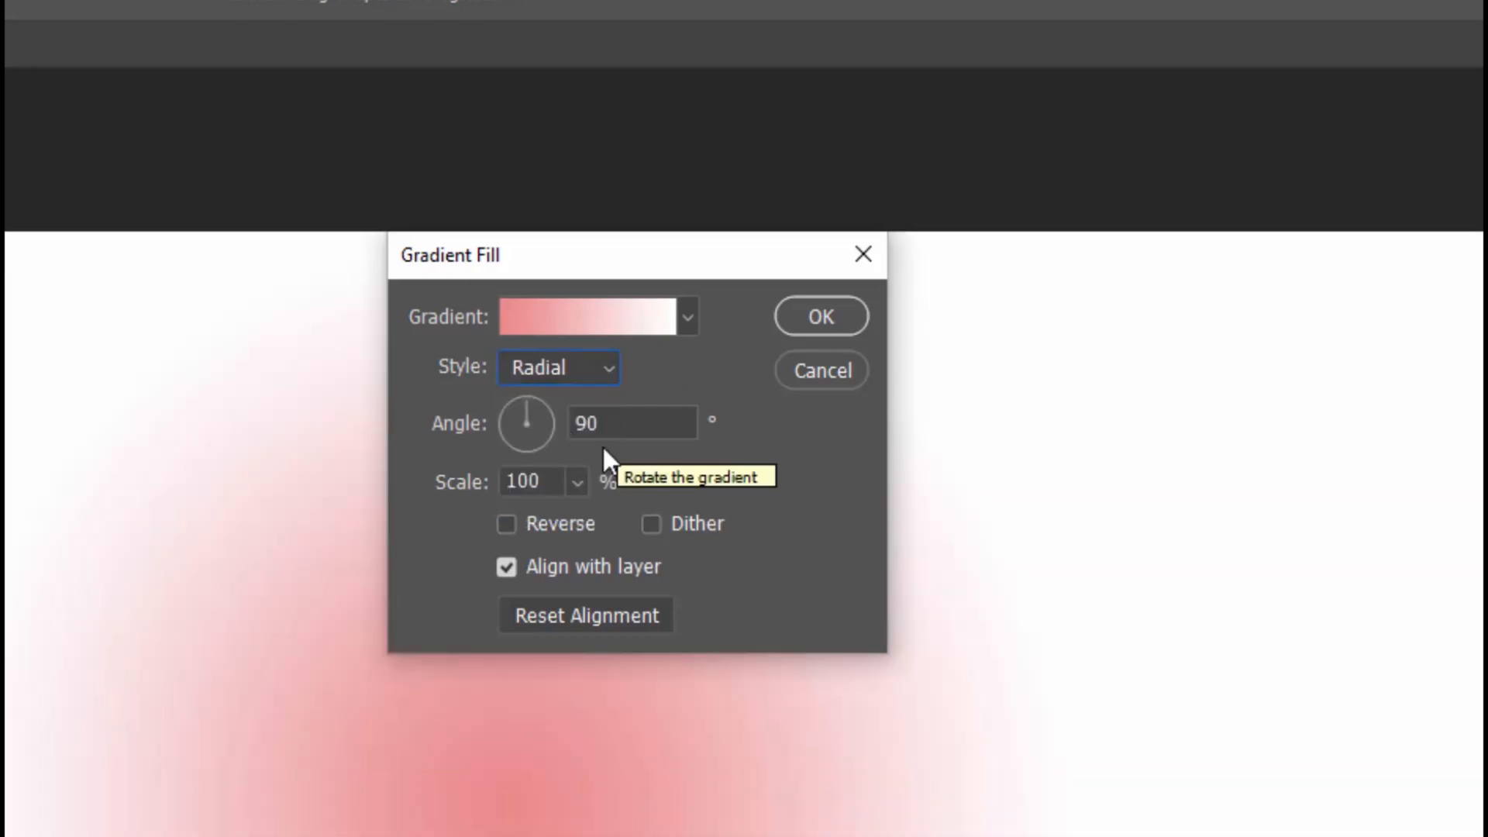
{"action": "left_click", "coordinate": [543, 480]}
{"action": "type", "text": "124"}
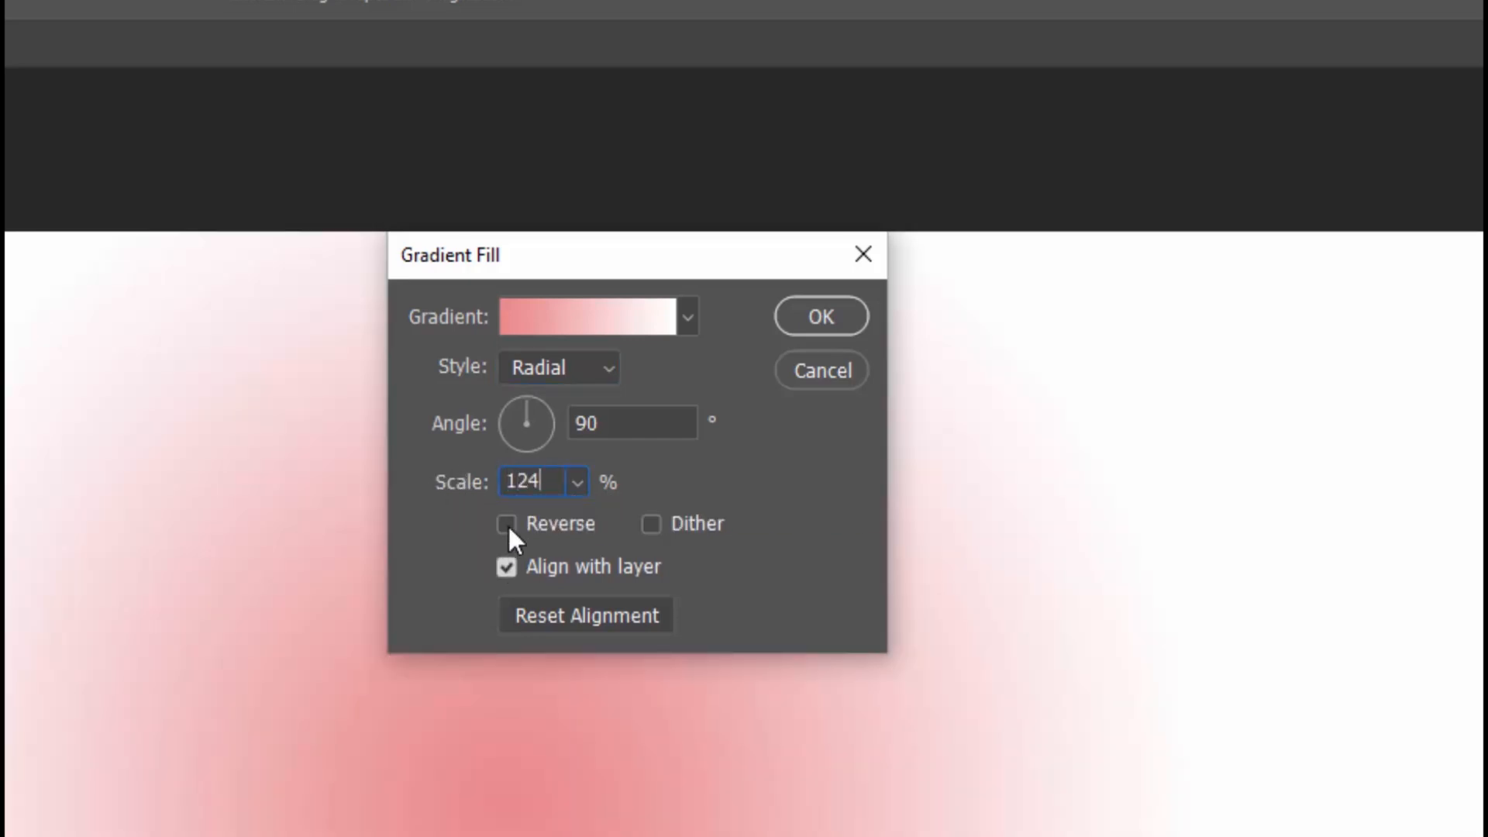
{"action": "left_click", "coordinate": [508, 527]}
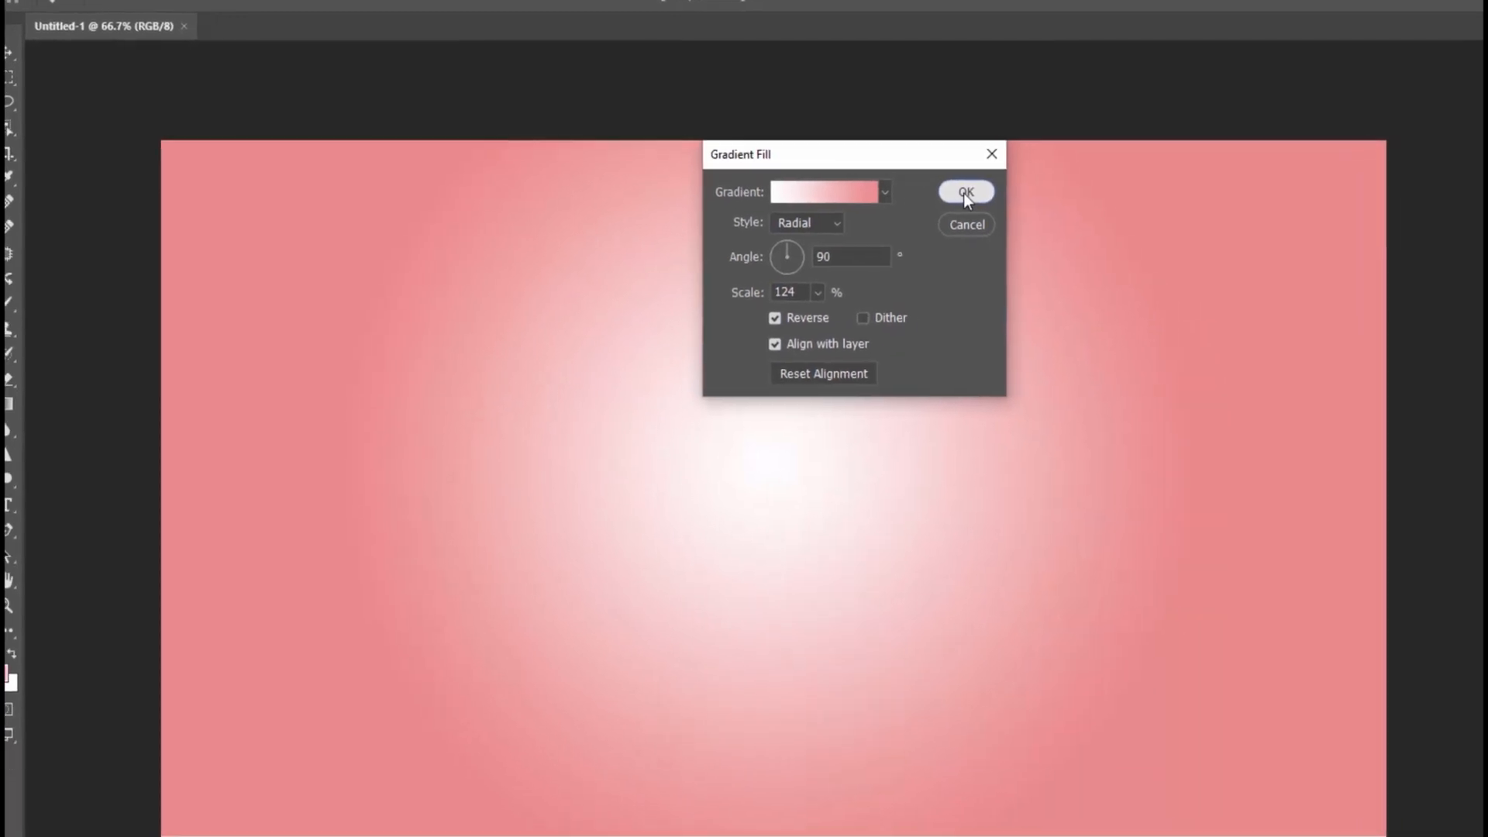
{"action": "left_click", "coordinate": [1053, 205]}
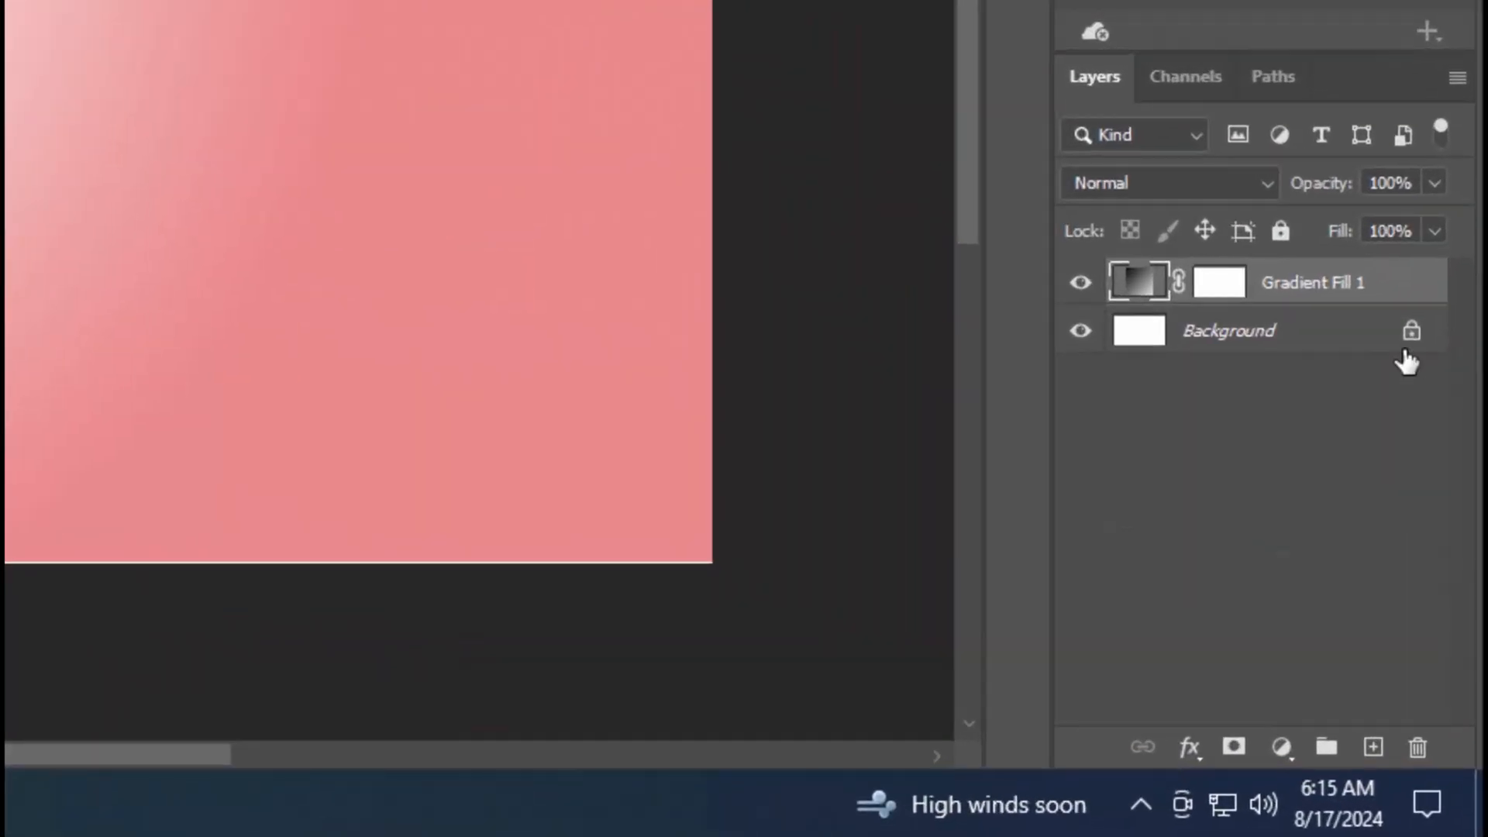
Step: Unlock the Background layer and convert the Gradient Fill 1 layer to a smart object
{"action": "left_click", "coordinate": [1429, 456]}
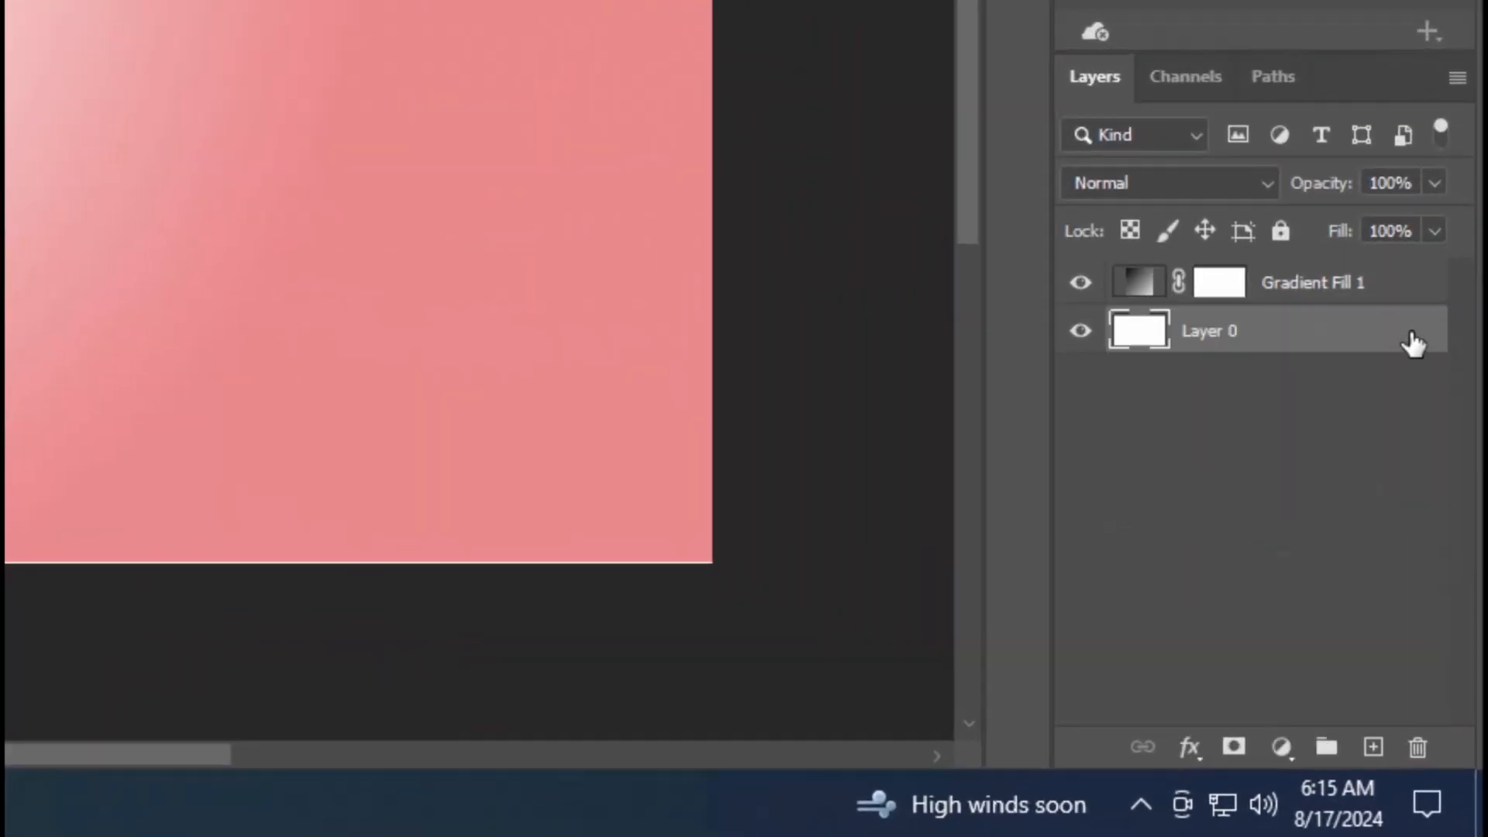
{"action": "left_click", "coordinate": [1395, 302]}
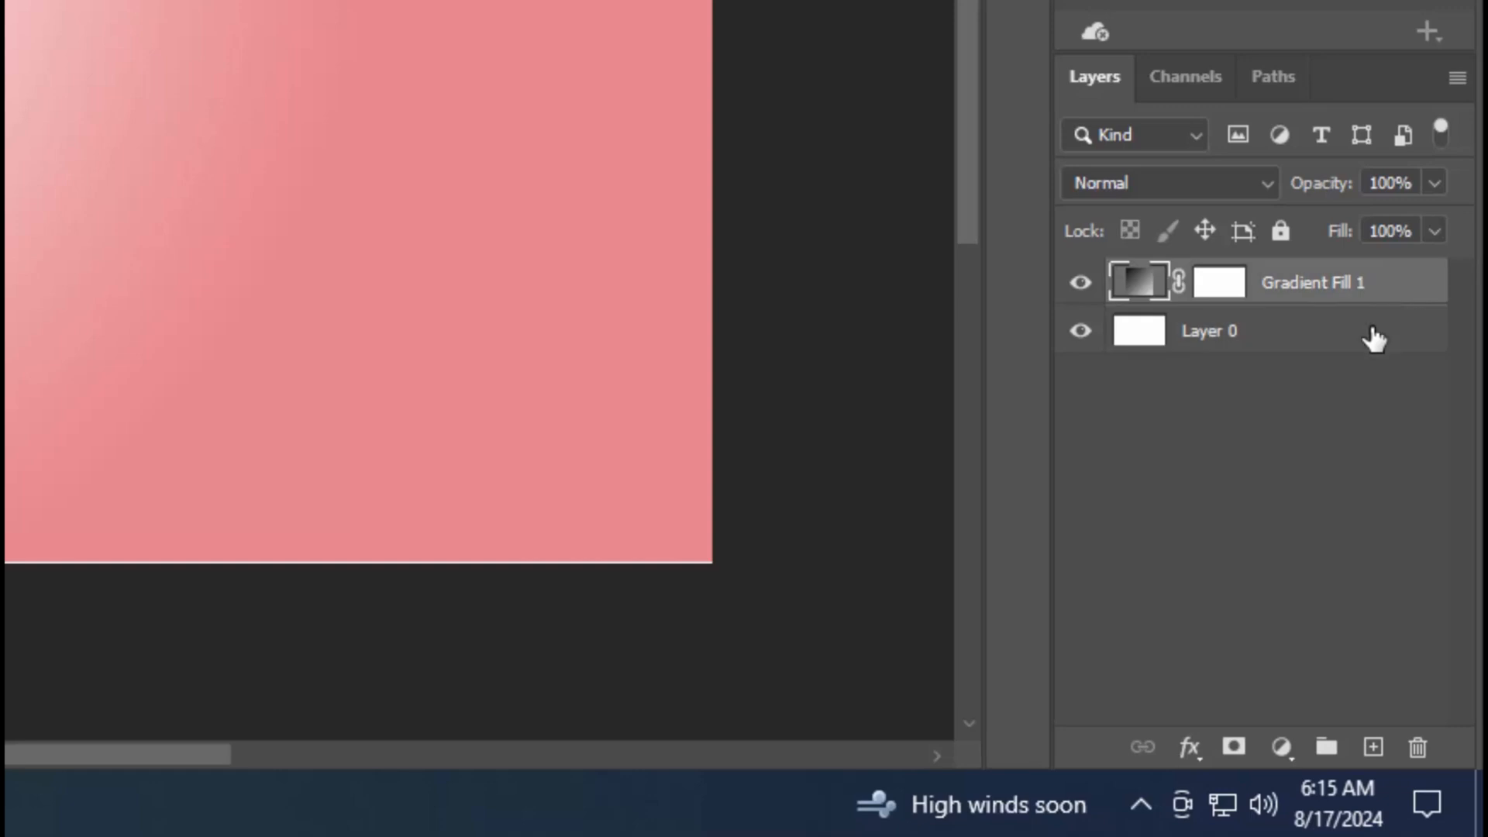
{"action": "right_click", "coordinate": [1373, 306]}
{"action": "left_click", "coordinate": [1116, 134]}
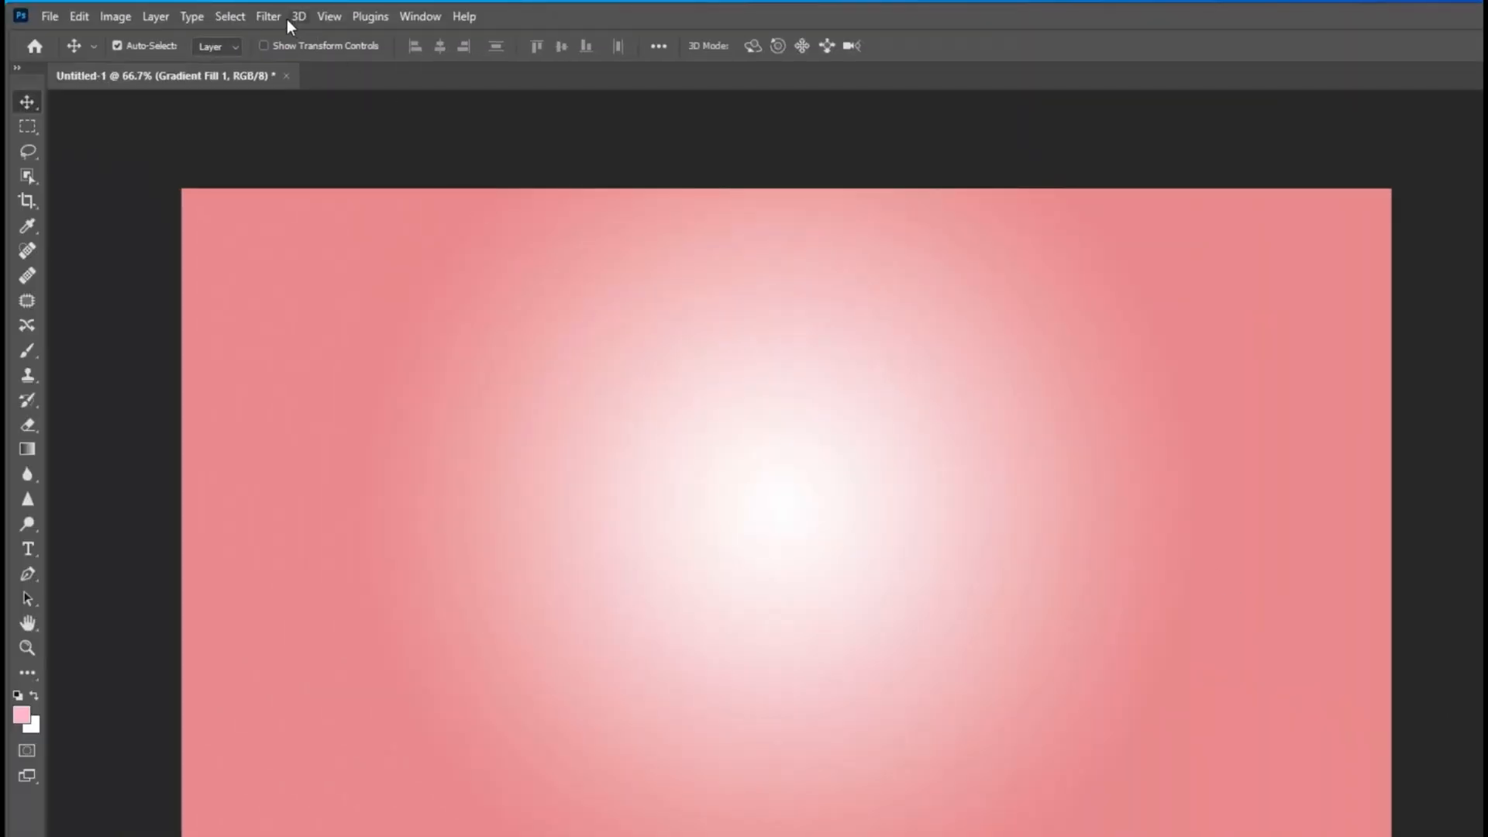
Step: Apply an Add Noise filter to the gradient layer with a 10% amount and Gaussian distribution
{"action": "left_click", "coordinate": [273, 17]}
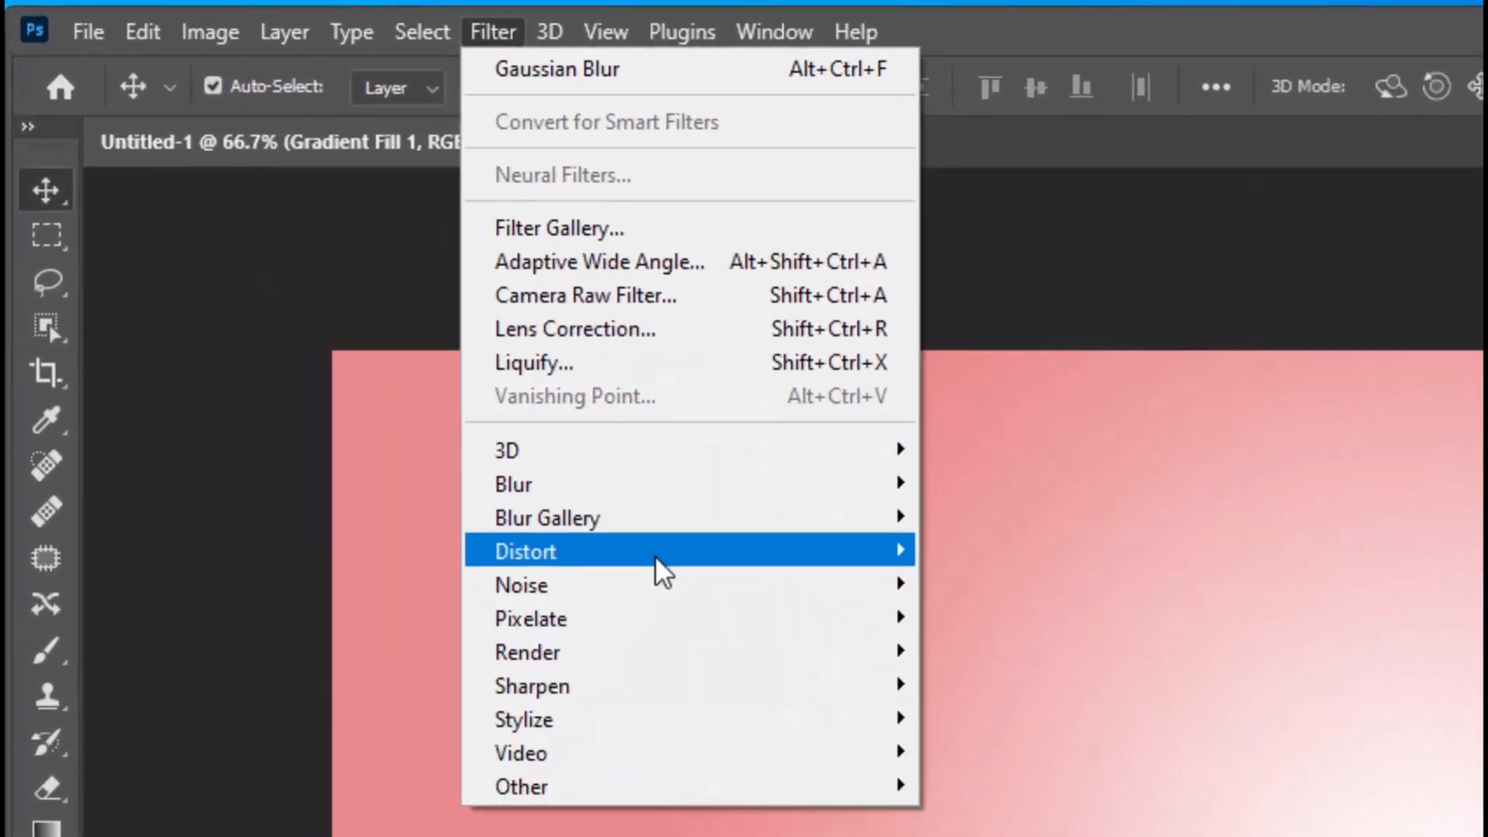
{"action": "mouse_move", "coordinate": [356, 317]}
{"action": "left_click", "coordinate": [1000, 583]}
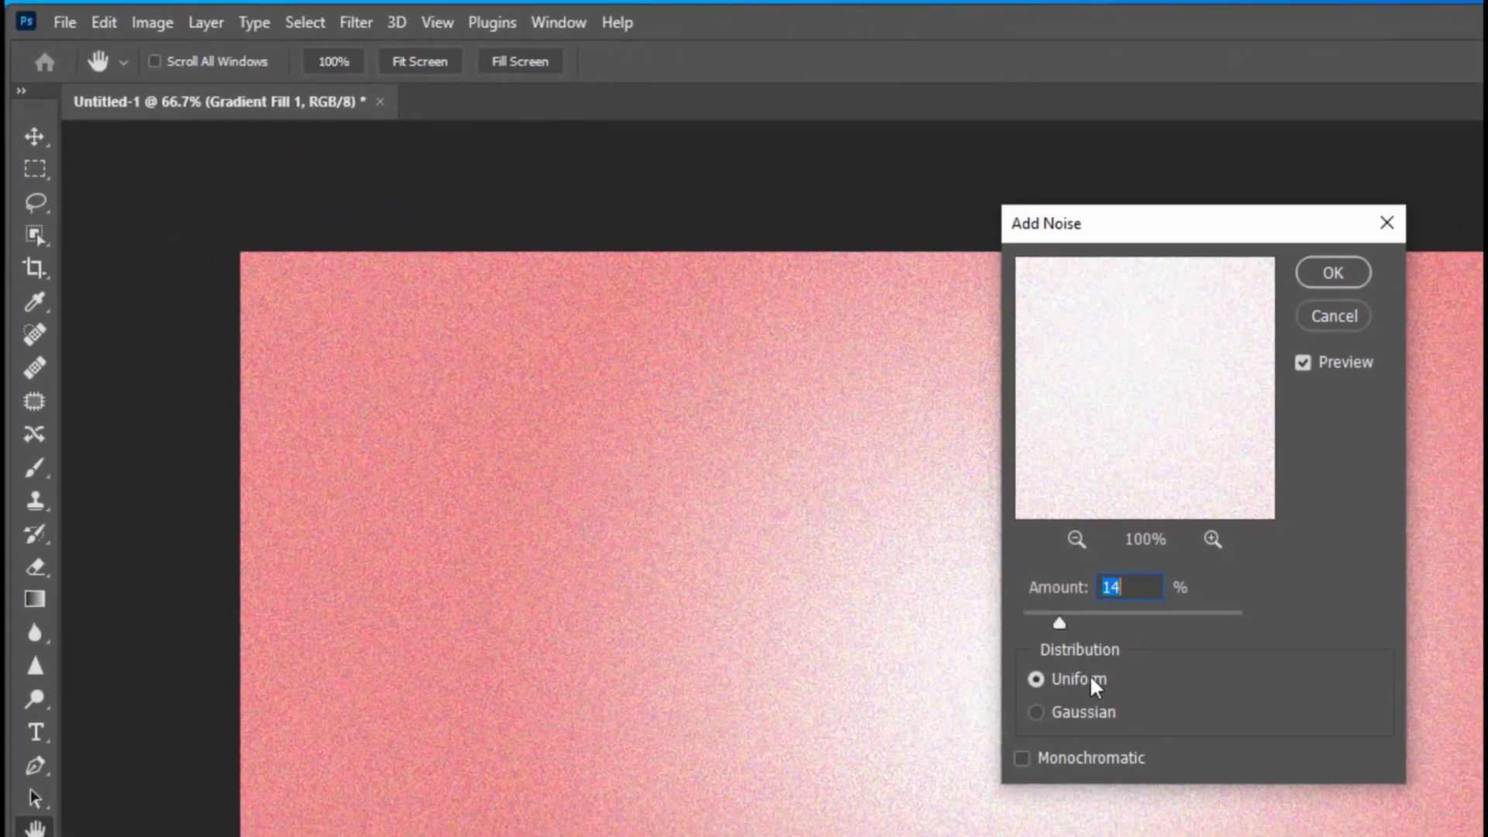
{"action": "type", "text": "10"}
{"action": "left_click", "coordinate": [1093, 720]}
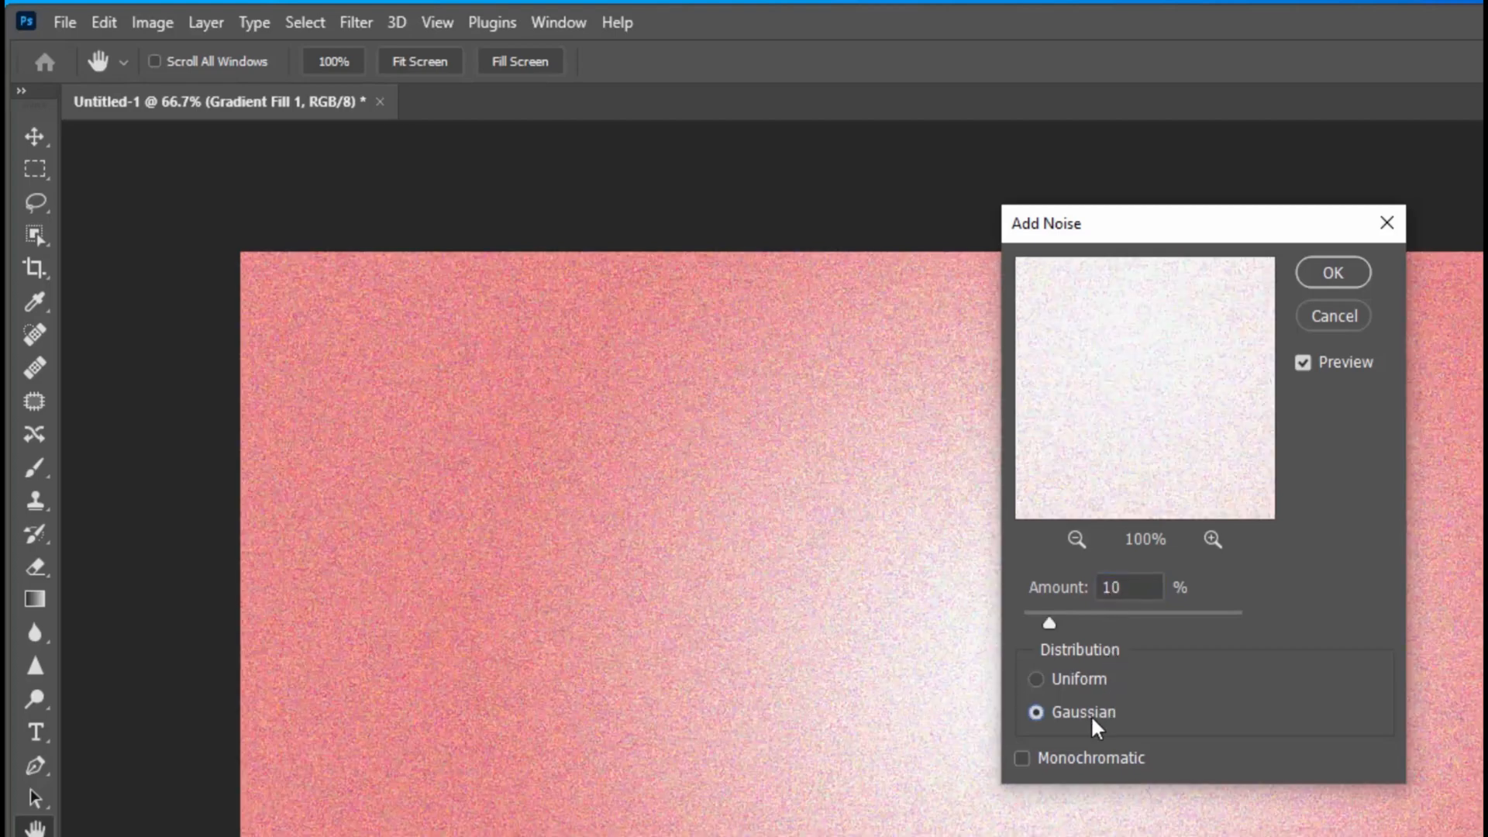
{"action": "left_click", "coordinate": [1331, 276]}
Step: Apply a Gaussian Blur filter to the gradient layer to soften the noise
{"action": "left_click", "coordinate": [356, 22]}
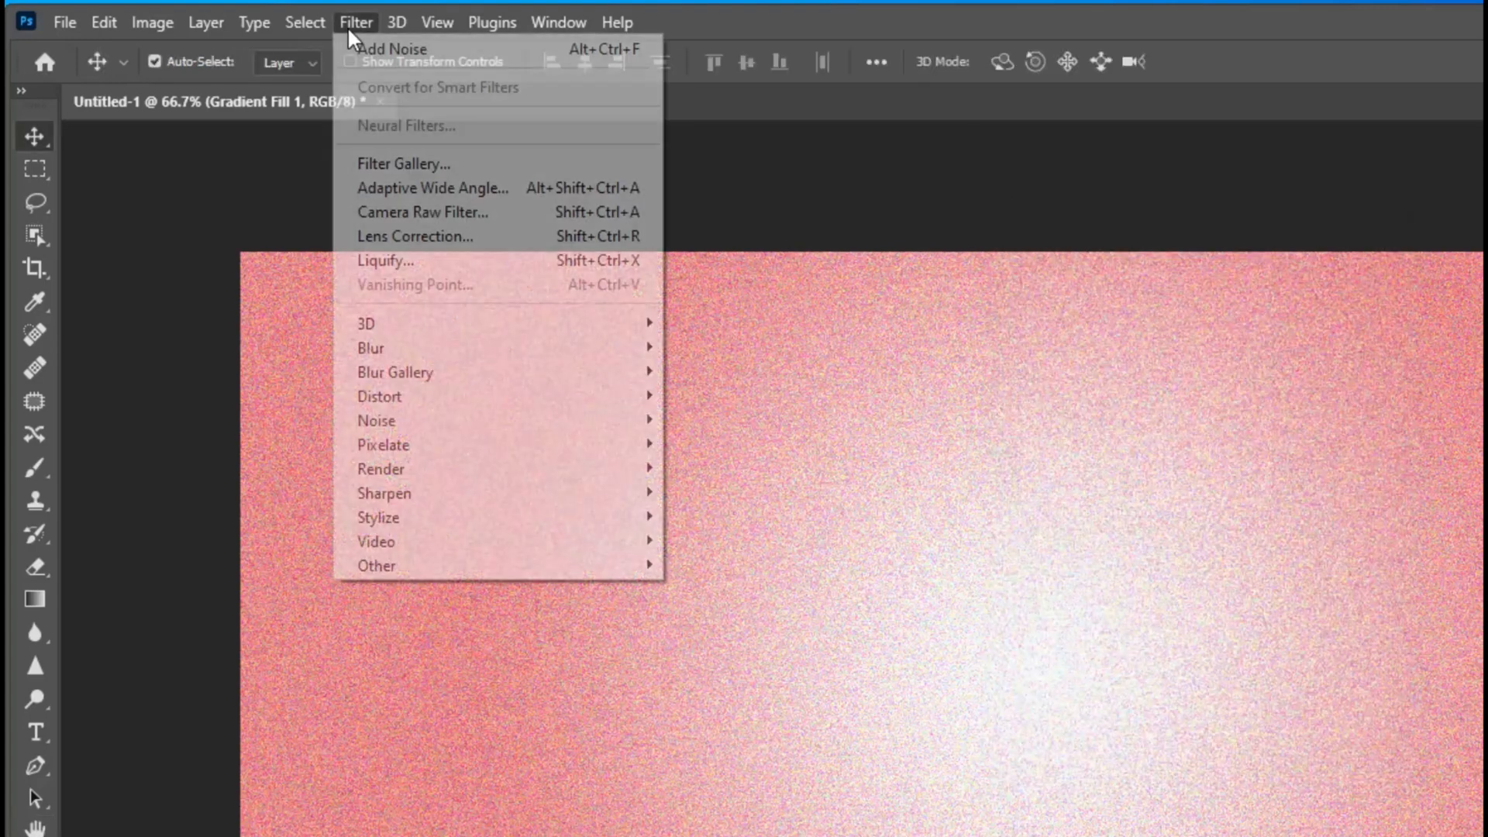
{"action": "mouse_move", "coordinate": [394, 346]}
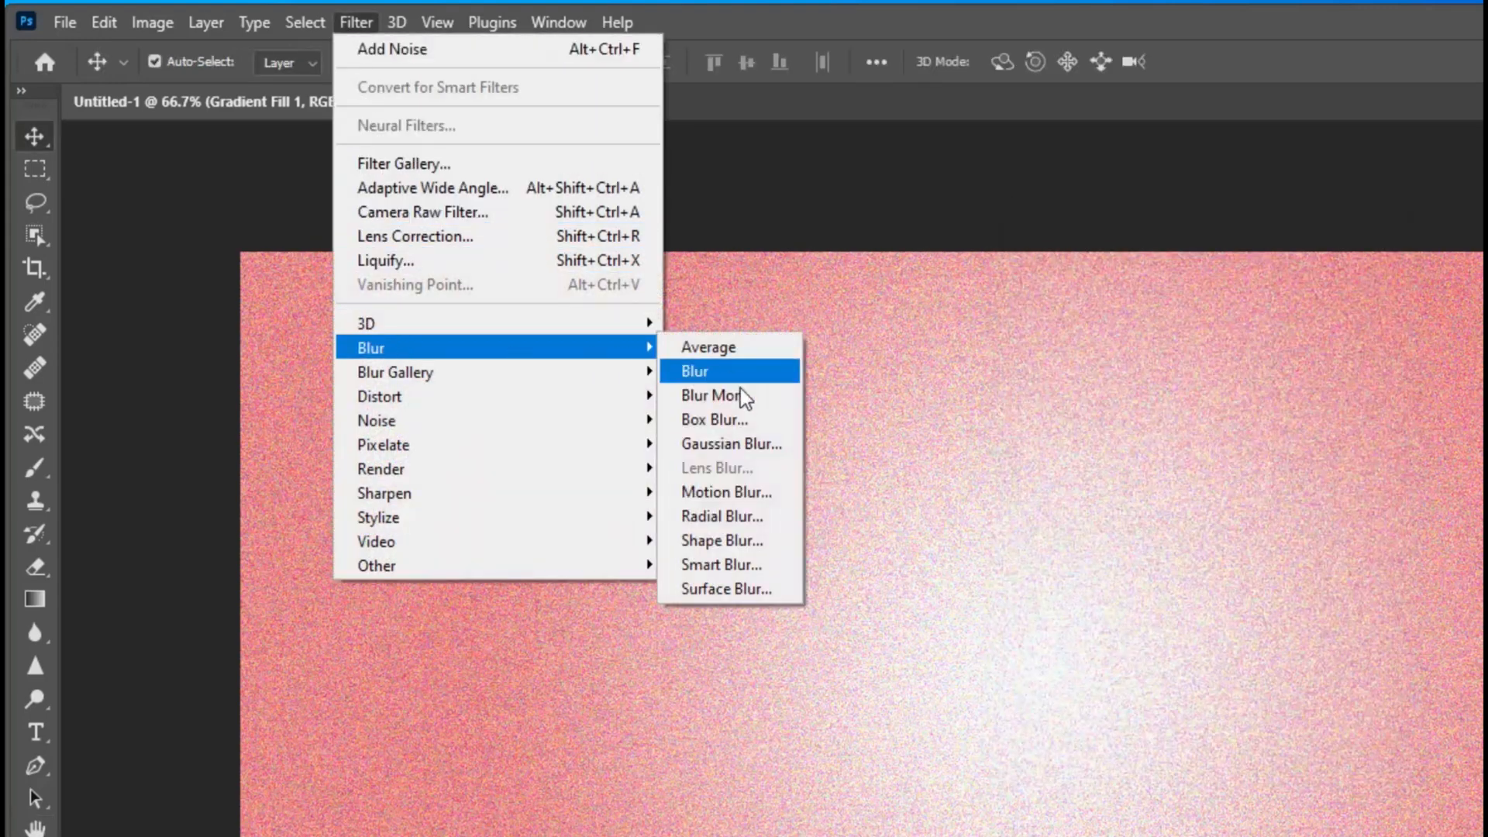
{"action": "left_click", "coordinate": [764, 443]}
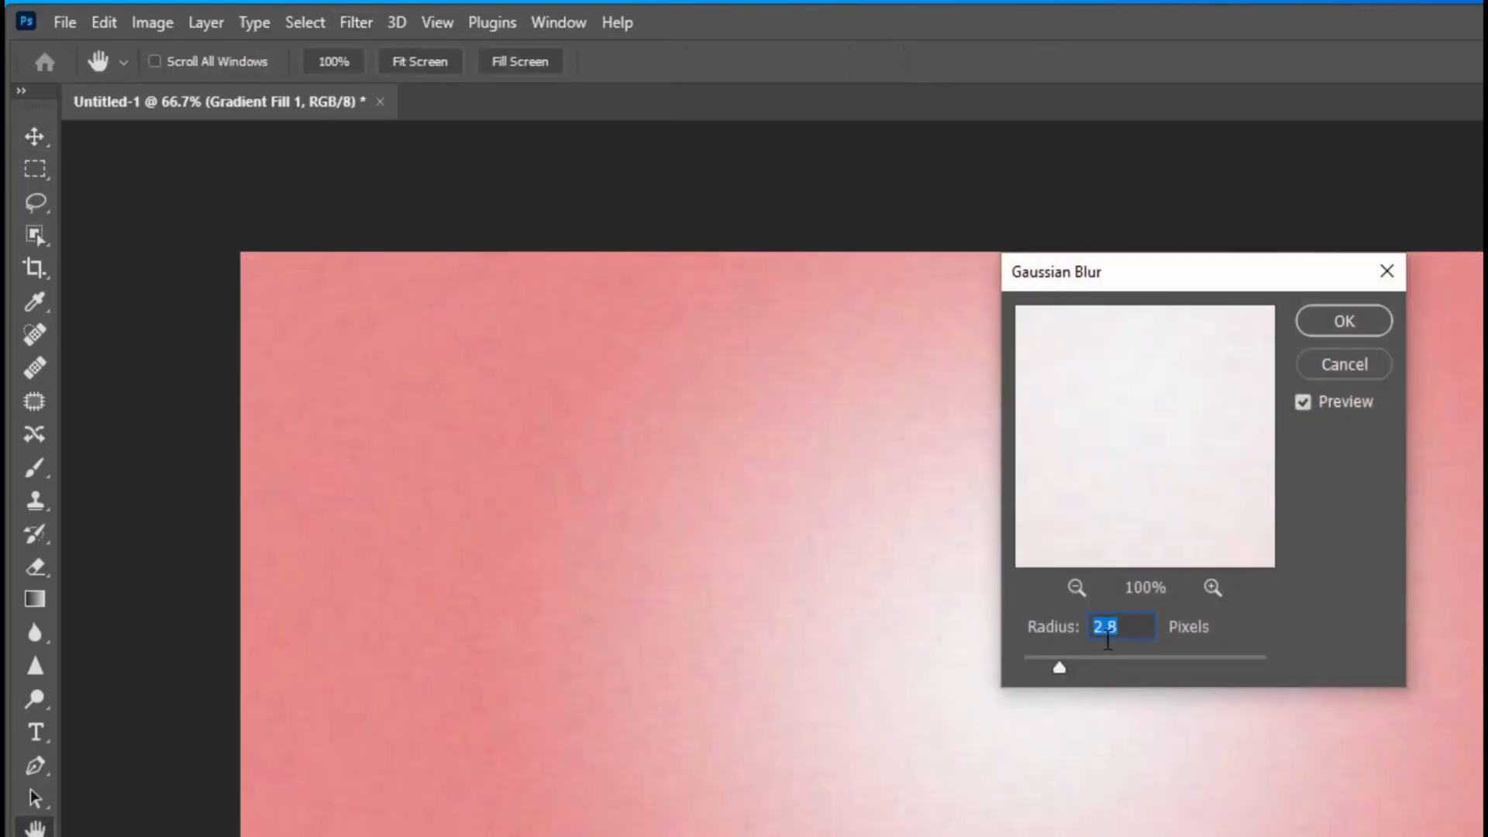
{"action": "type", "text": "23"}
{"action": "left_click", "coordinate": [1342, 321]}
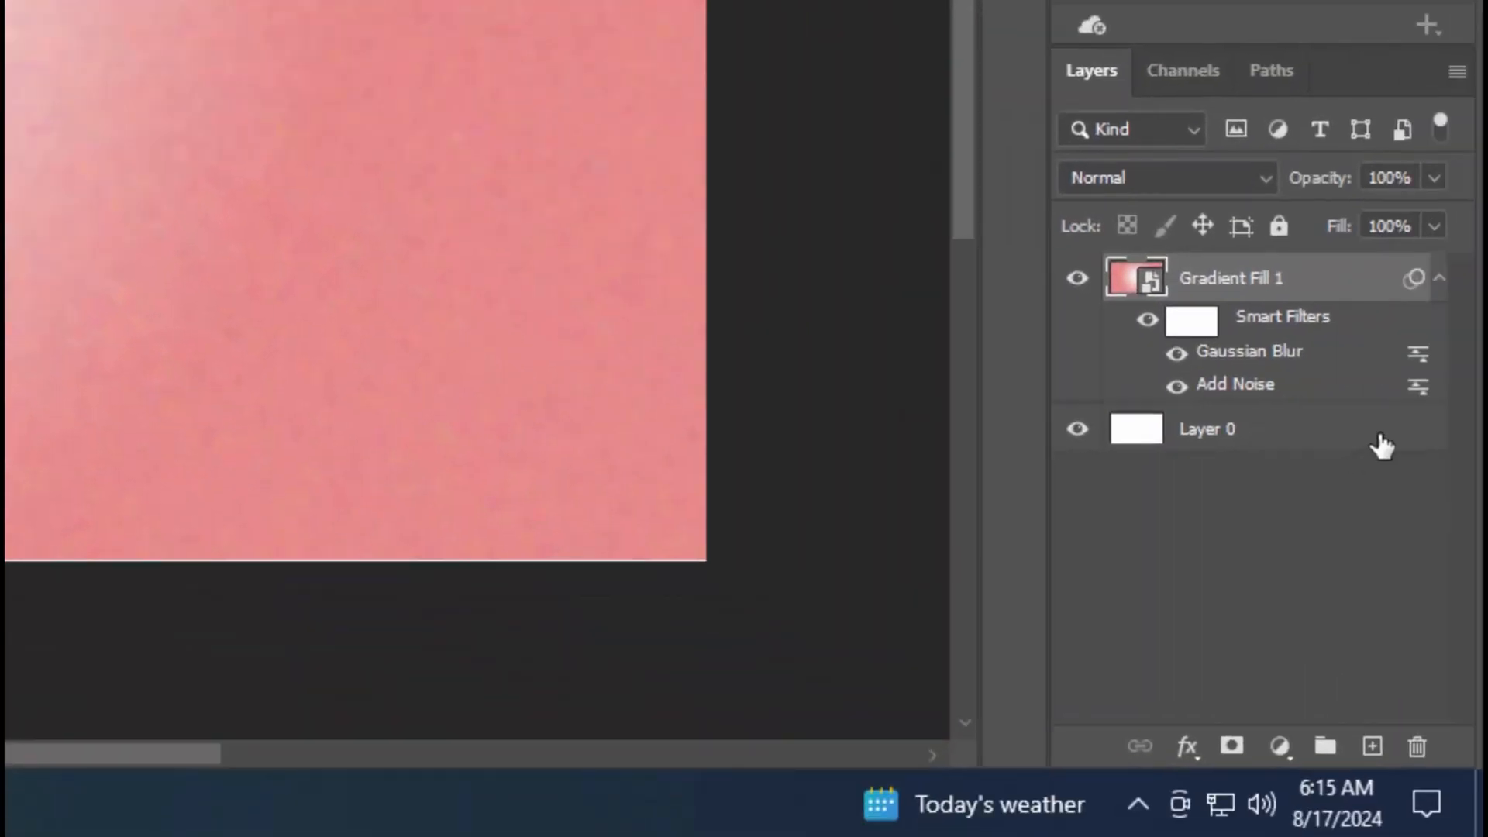
Step: Group the gradient layer with Layer 0 and name the group BG
{"action": "left_click", "coordinate": [1379, 438]}
{"action": "left_click", "coordinate": [1324, 746]}
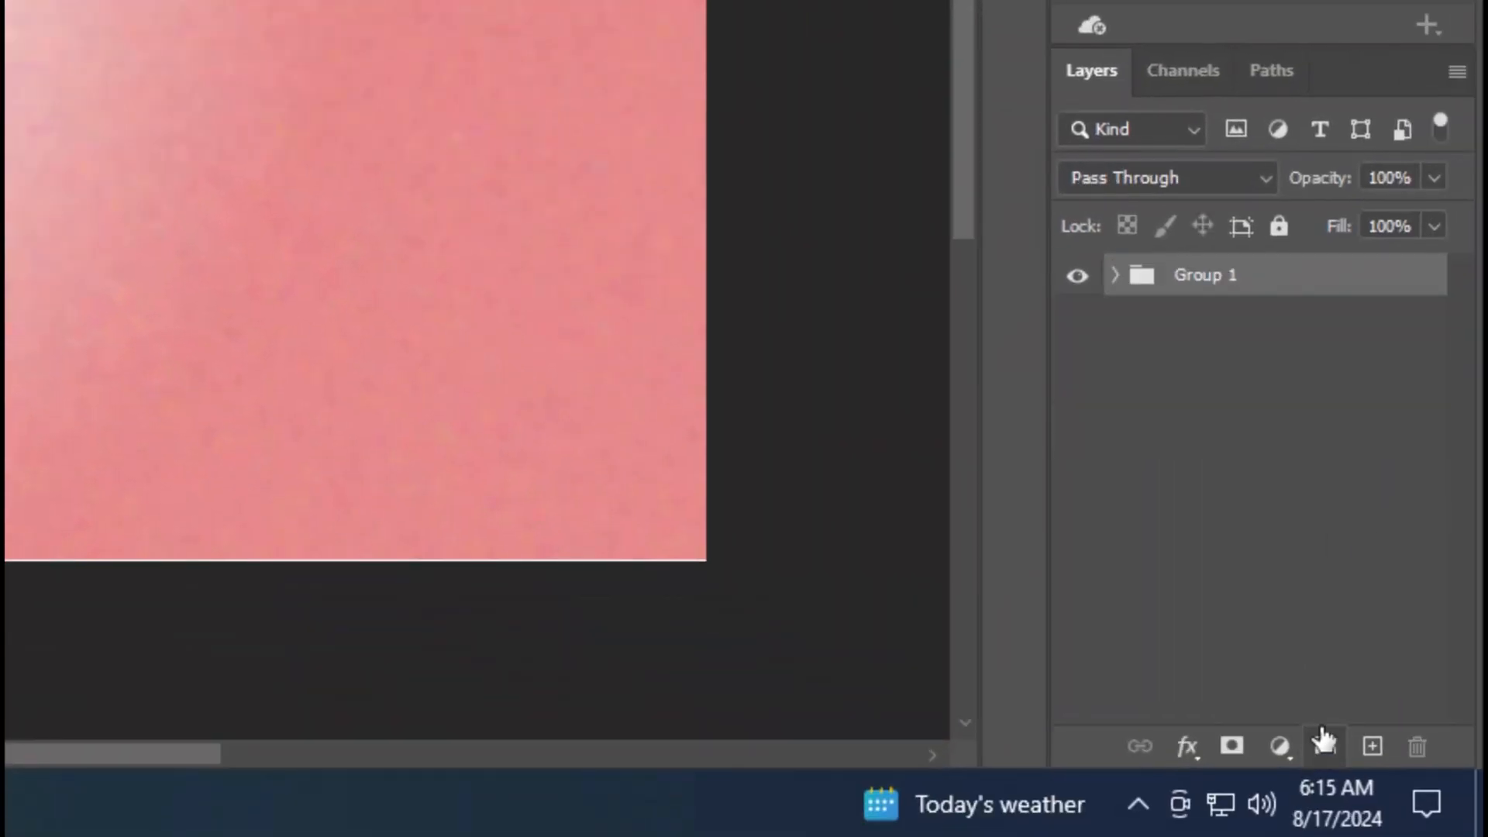
{"action": "double_click", "coordinate": [1206, 280]}
{"action": "type", "text": "BG"}
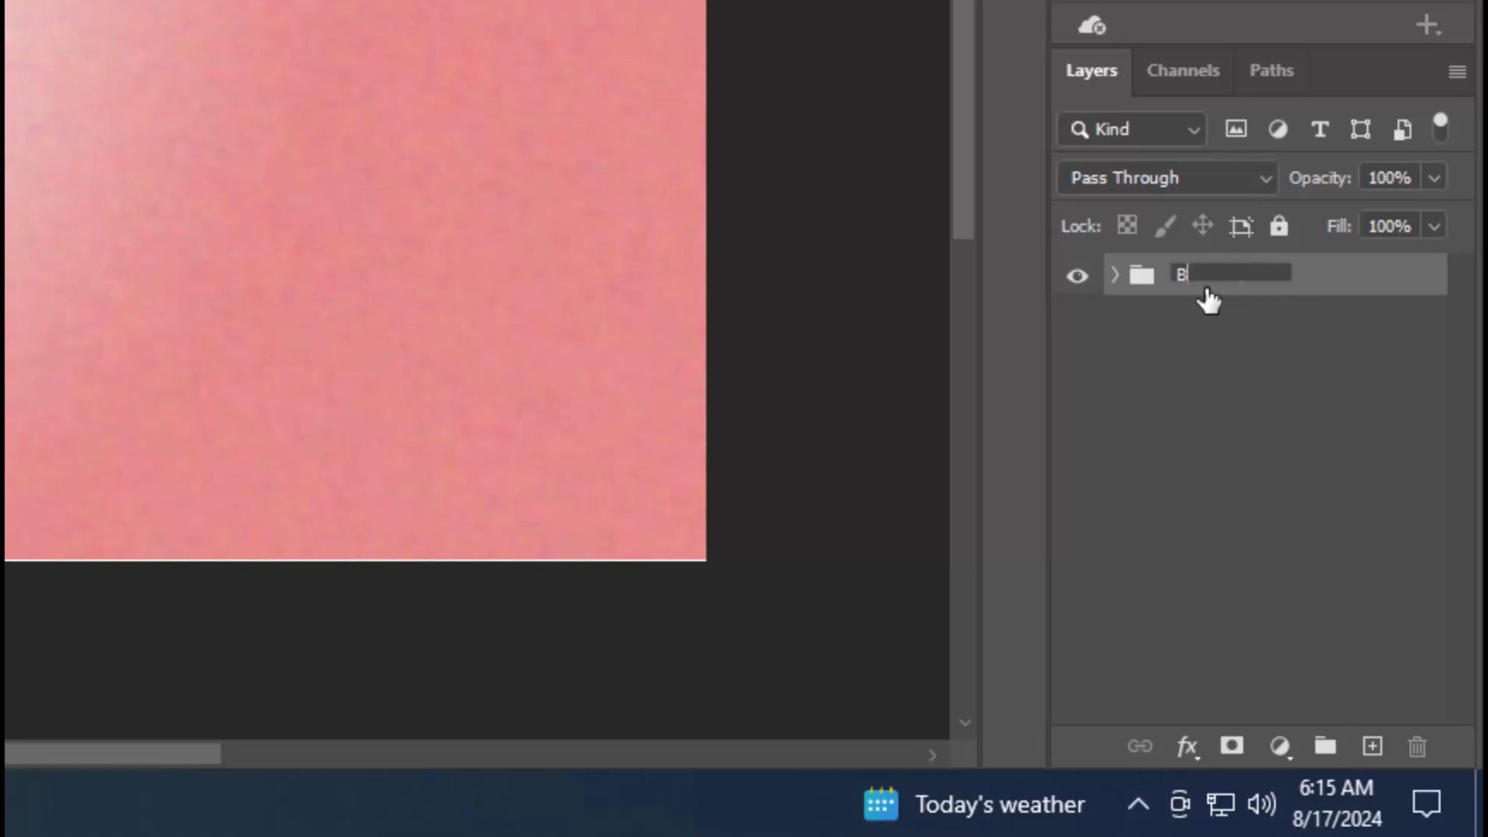
{"action": "key", "text": "Return"}
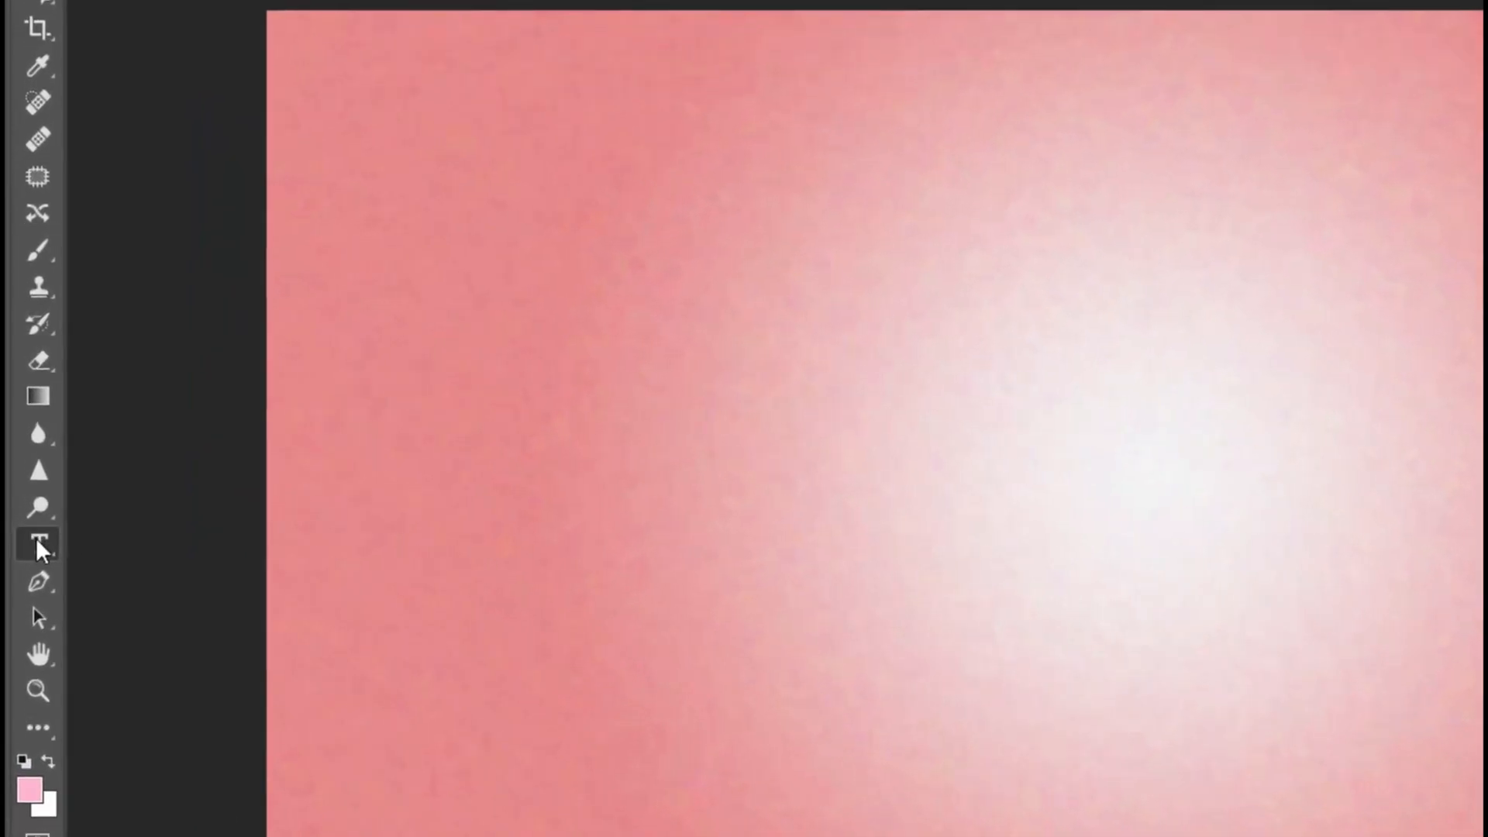
Step: Add the horizontal text "Pure" on the canvas in Lobster 1.4 Regular at 100 pt
{"action": "right_click", "coordinate": [40, 550]}
{"action": "left_click", "coordinate": [148, 541]}
{"action": "left_click", "coordinate": [700, 588]}
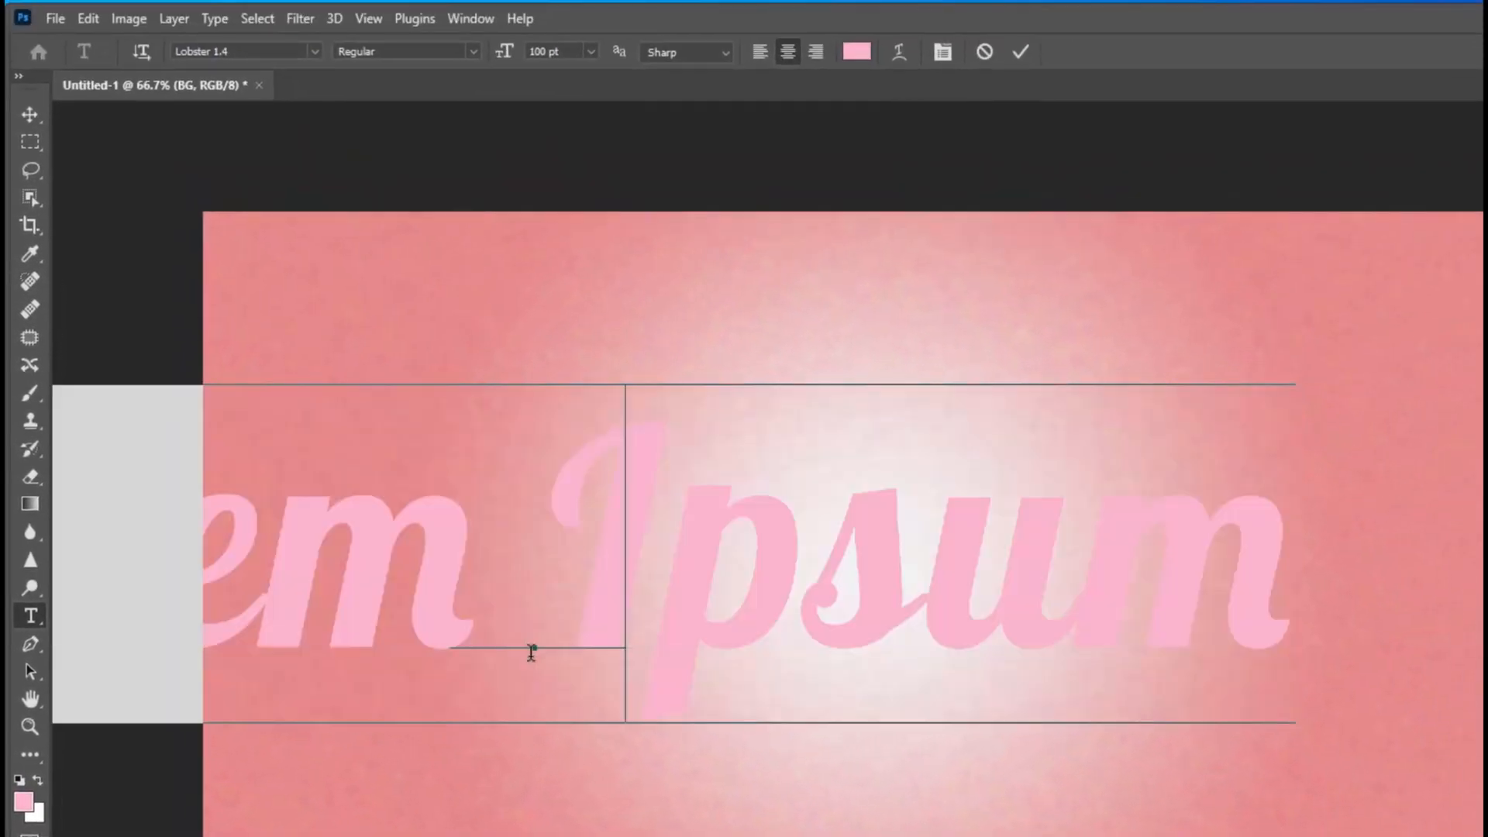
{"action": "type", "text": "Pure"}
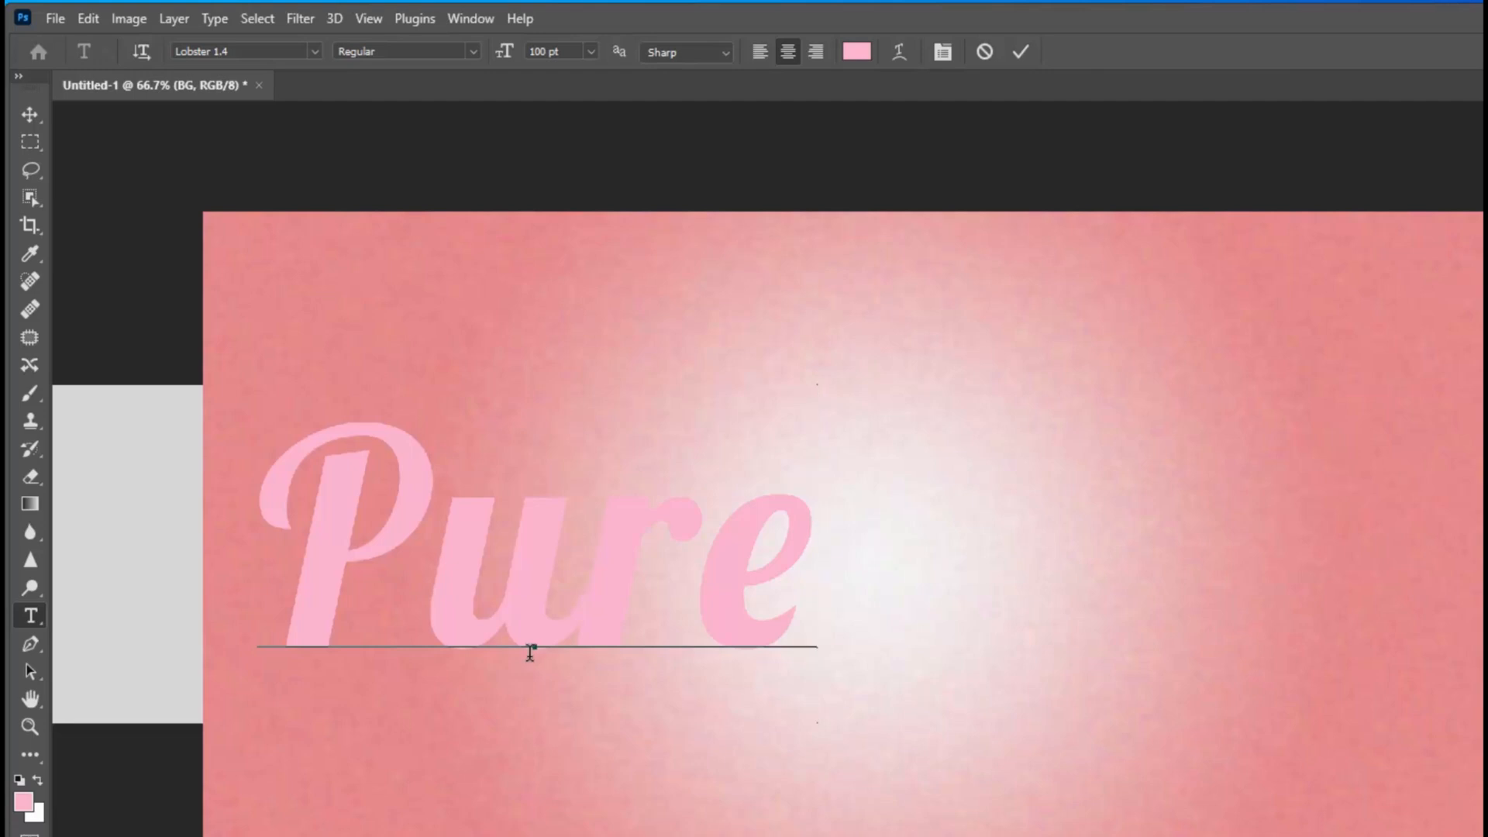
Step: Change the color of the whole "Pure" text to black (000000) and commit the text
{"action": "key", "text": "ctrl+a"}
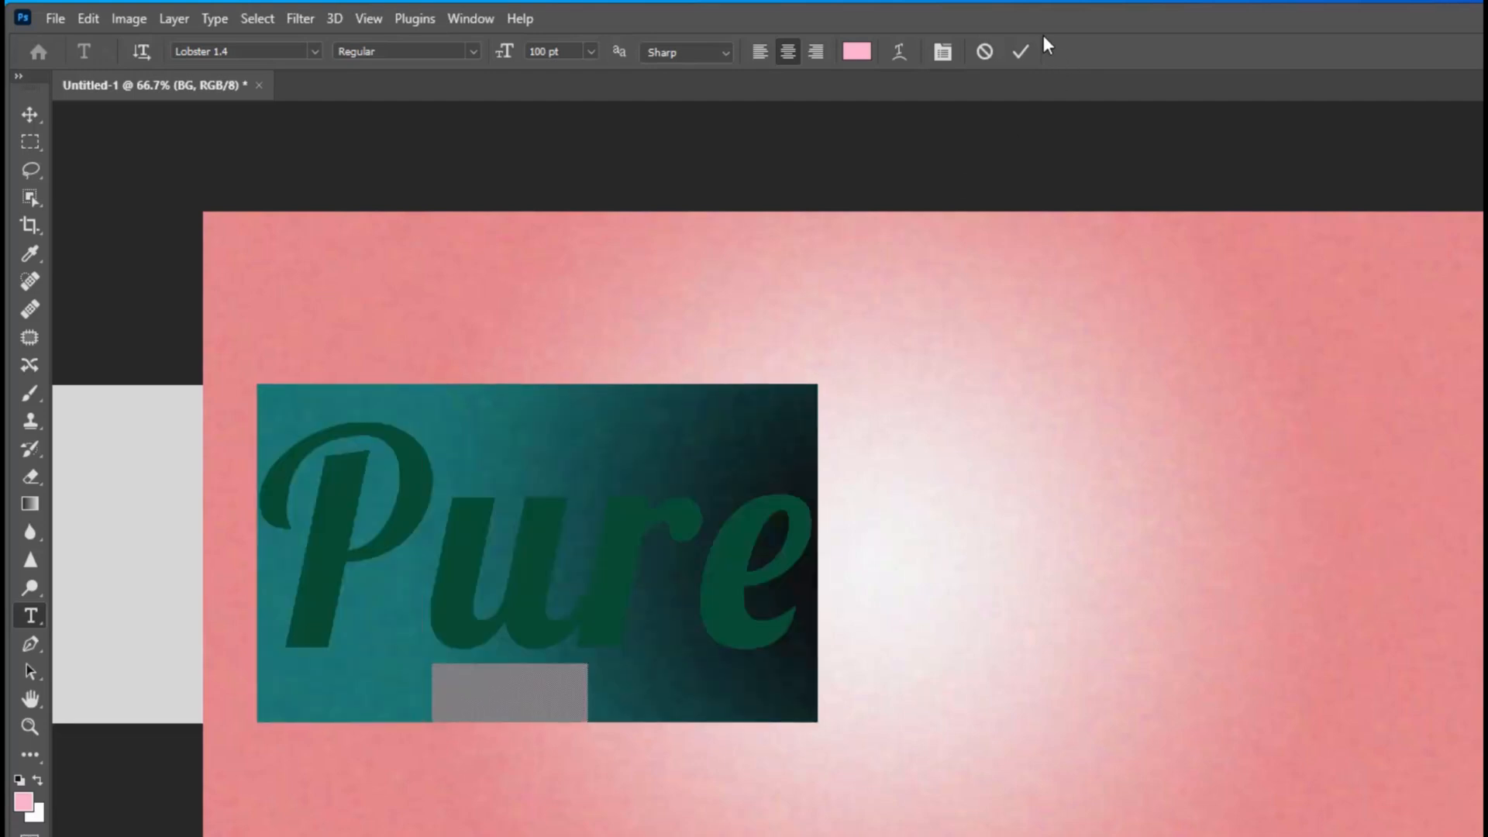
{"action": "left_click", "coordinate": [850, 51]}
{"action": "left_click_drag", "start_coordinate": [884, 675], "coordinate": [924, 700]}
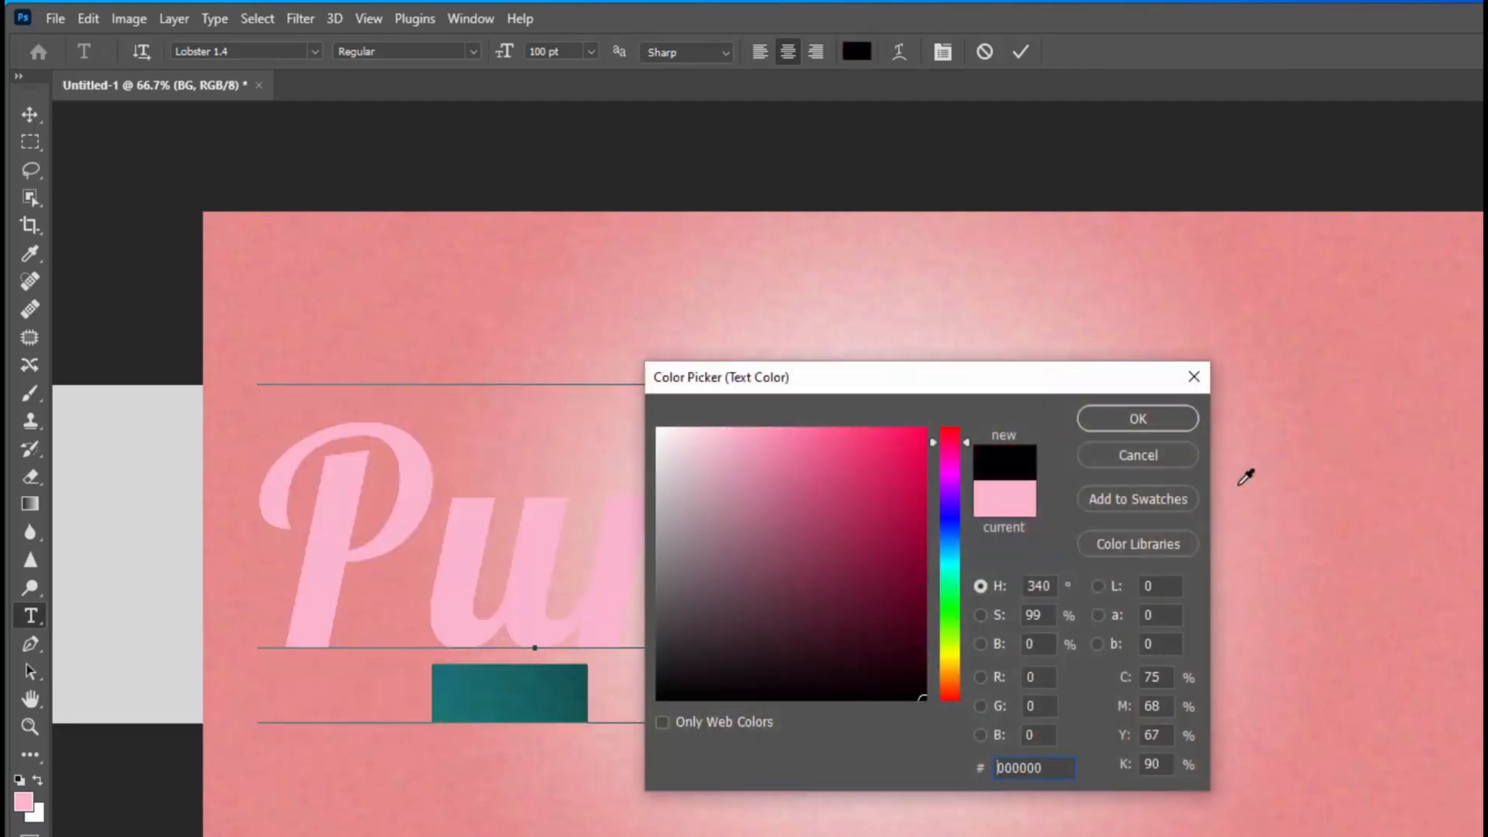
{"action": "left_click", "coordinate": [1163, 430]}
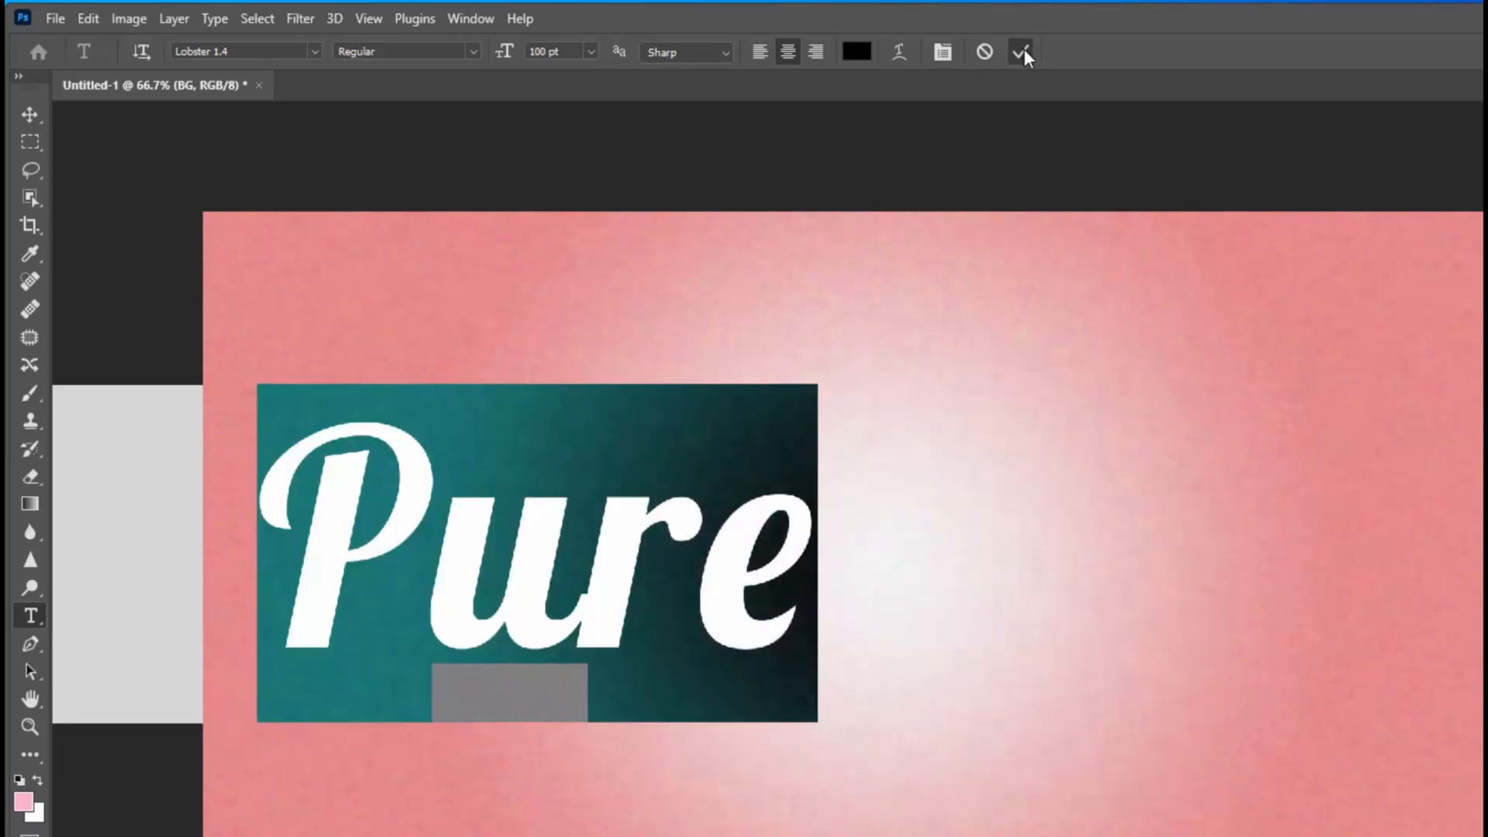
{"action": "left_click", "coordinate": [1020, 51]}
Step: Enlarge the "Pure" text with Free Transform and center it on the canvas
{"action": "left_click", "coordinate": [28, 116]}
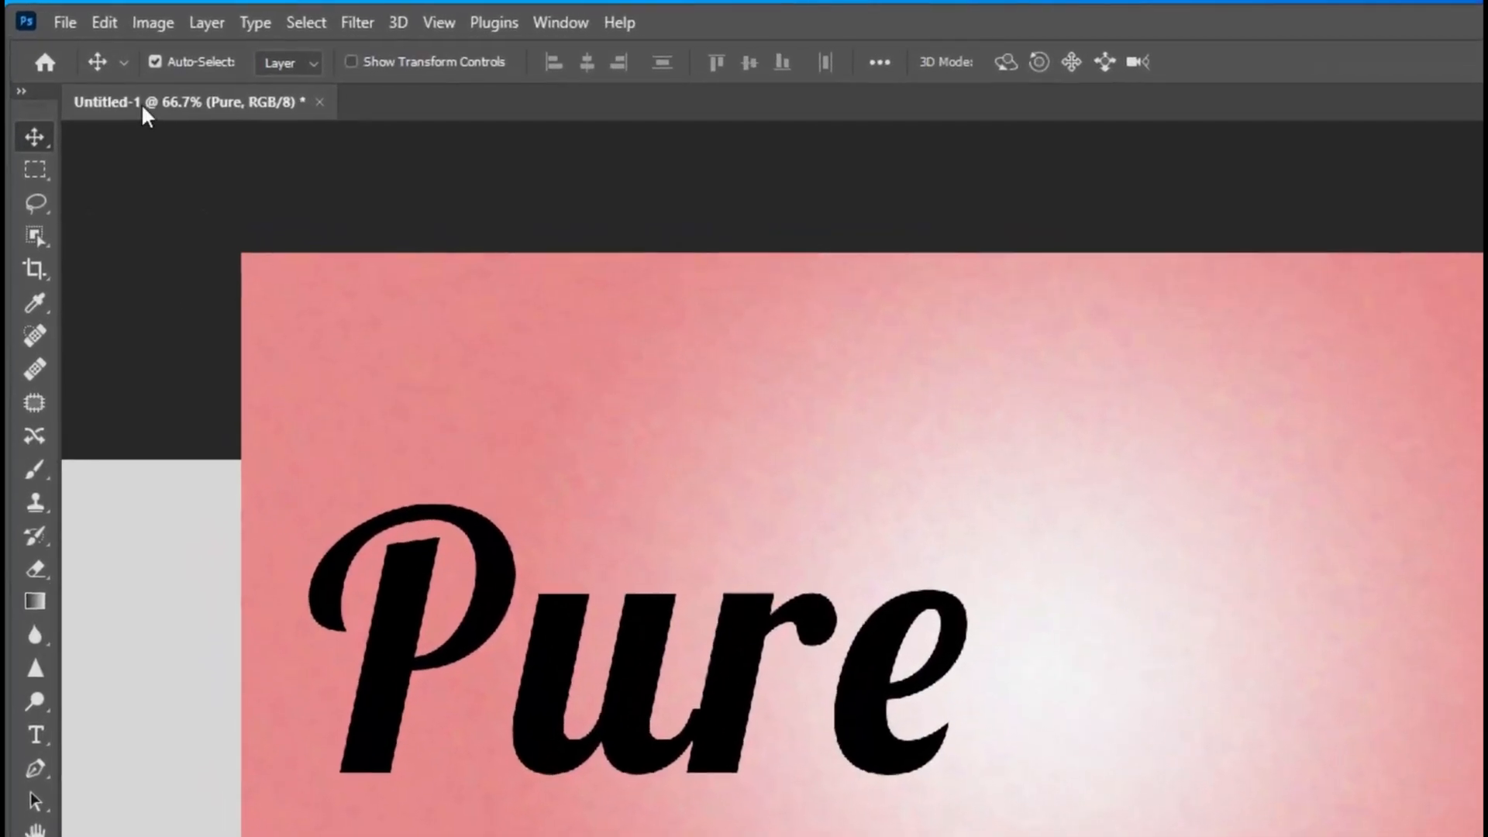
{"action": "left_click", "coordinate": [85, 17]}
{"action": "left_click", "coordinate": [249, 604]}
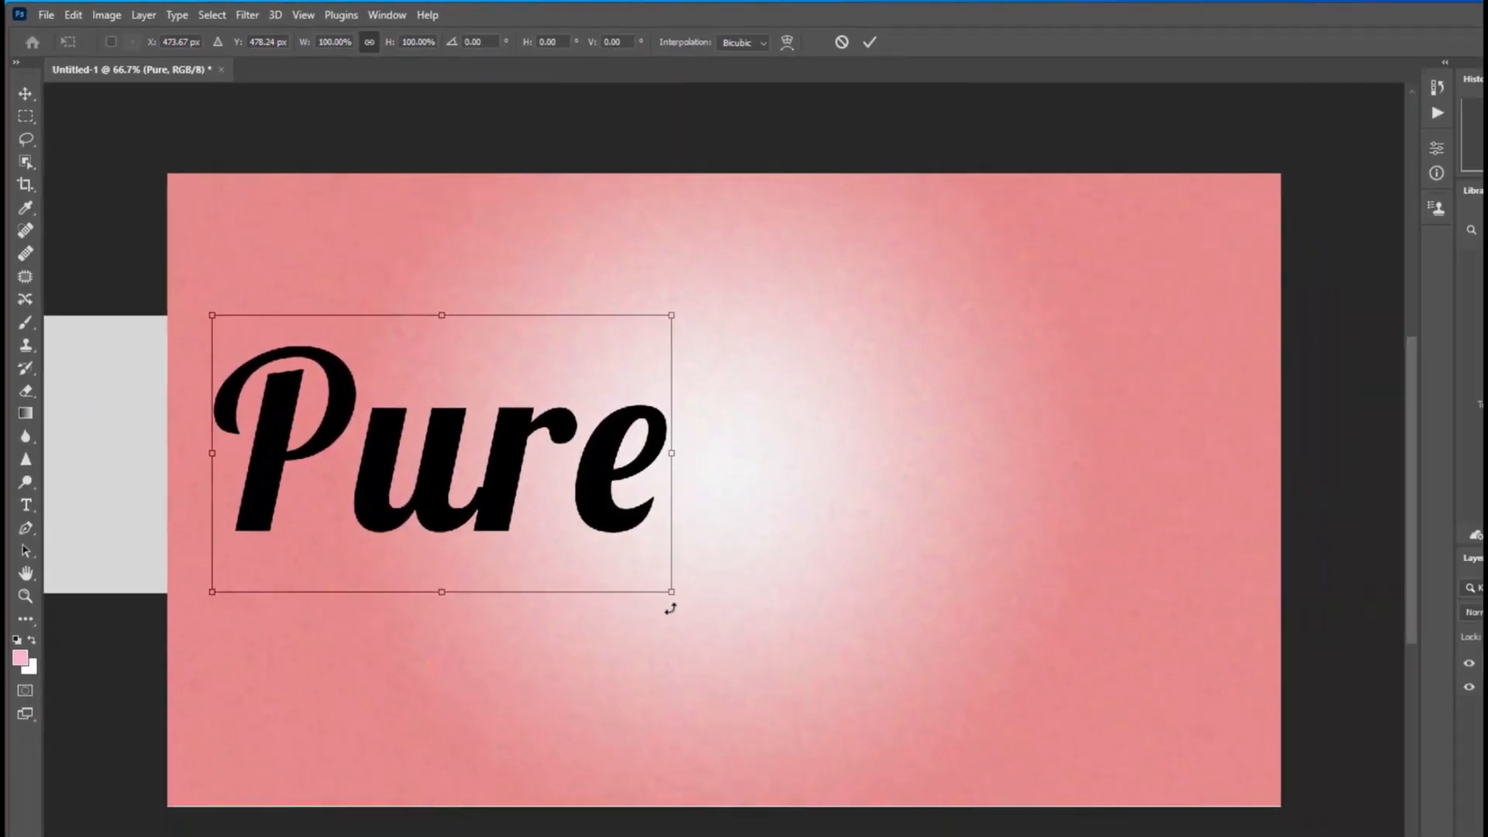
{"action": "left_click_drag", "start_coordinate": [673, 592], "coordinate": [831, 716]}
{"action": "left_click_drag", "start_coordinate": [566, 513], "coordinate": [843, 550]}
{"action": "key", "text": "Return"}
Step: Scale the "Pure" text about its center to about 96% width and 84% height with Free Transform and commit
{"action": "key", "text": "ctrl+t"}
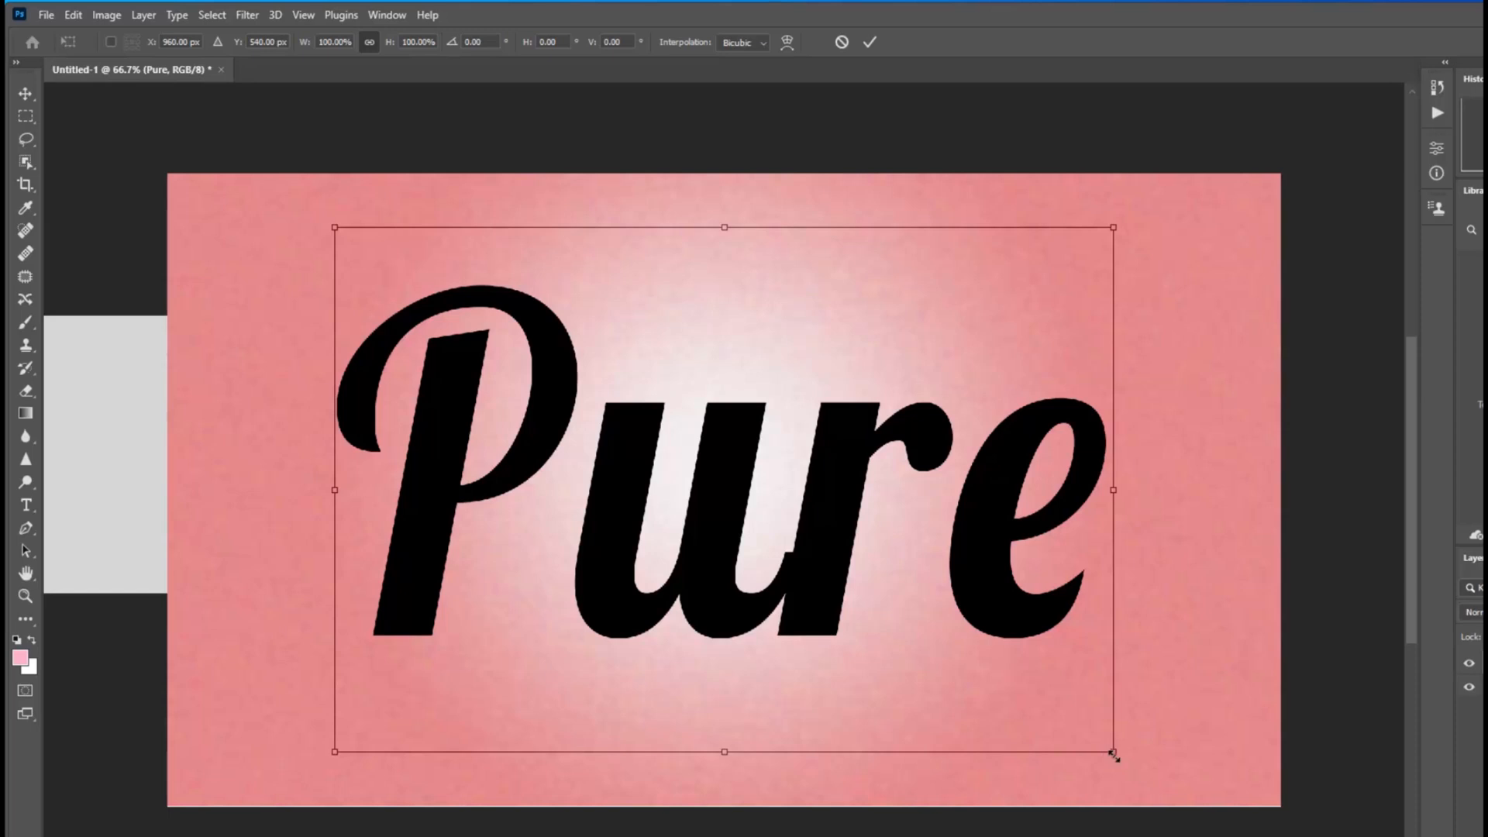
{"action": "left_click_drag", "start_coordinate": [1109, 752], "coordinate": [1100, 714]}
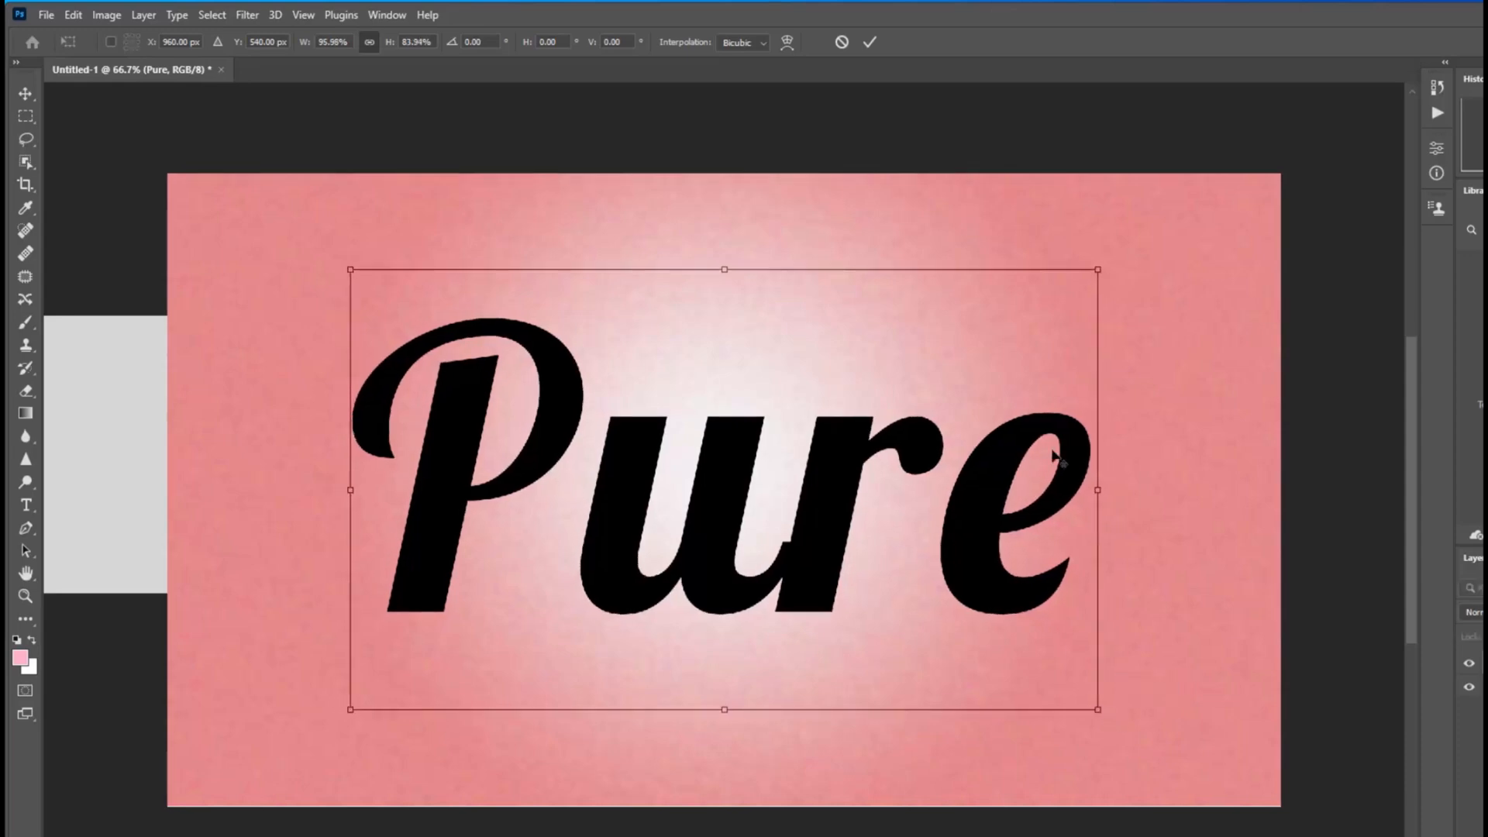
{"action": "left_click", "coordinate": [870, 42]}
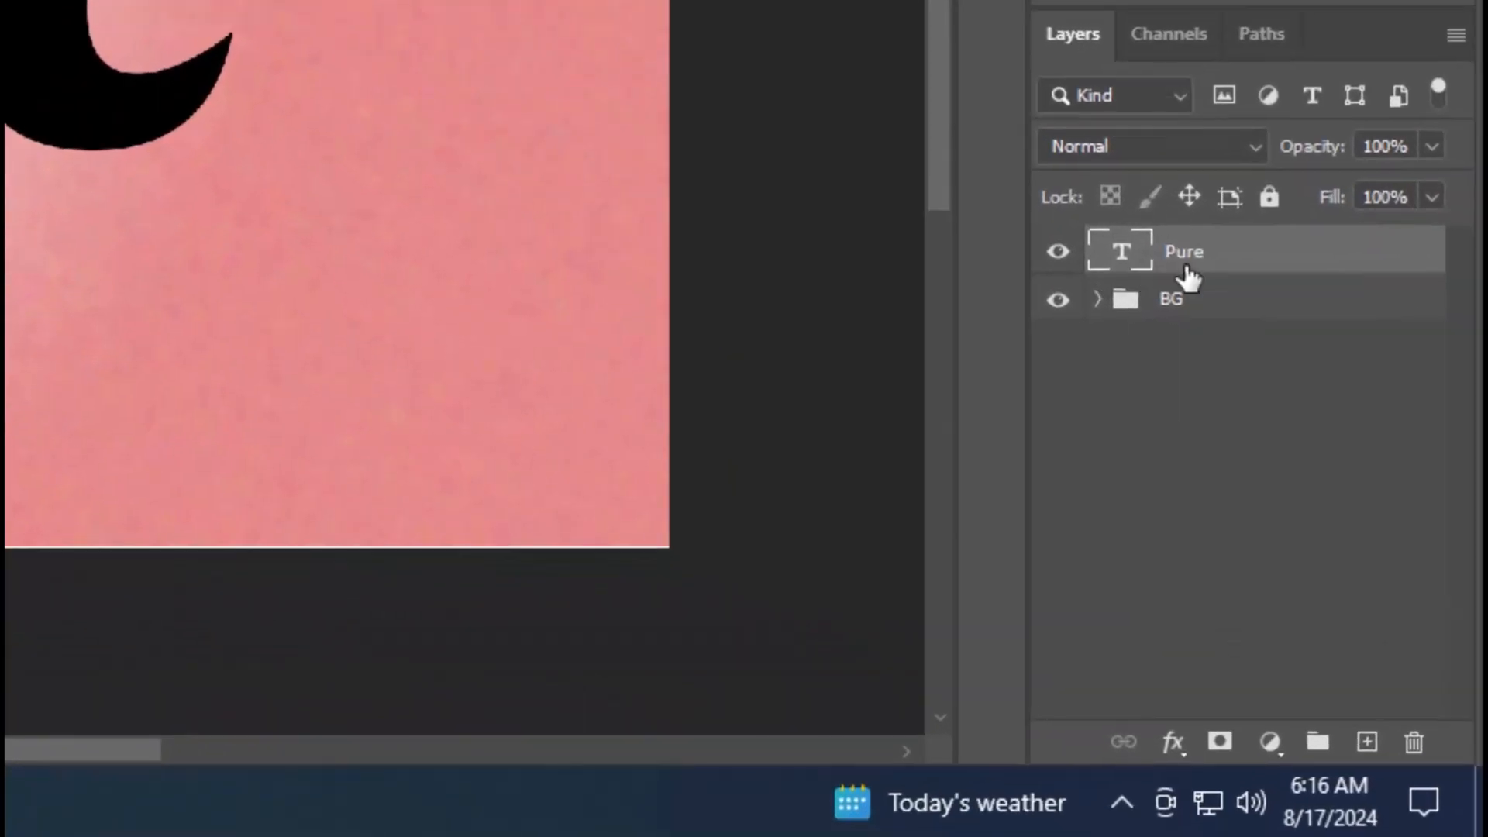
Step: Convert the Pure text layer to a smart object and set its fill opacity to 0% in the blending options
{"action": "right_click", "coordinate": [1235, 273]}
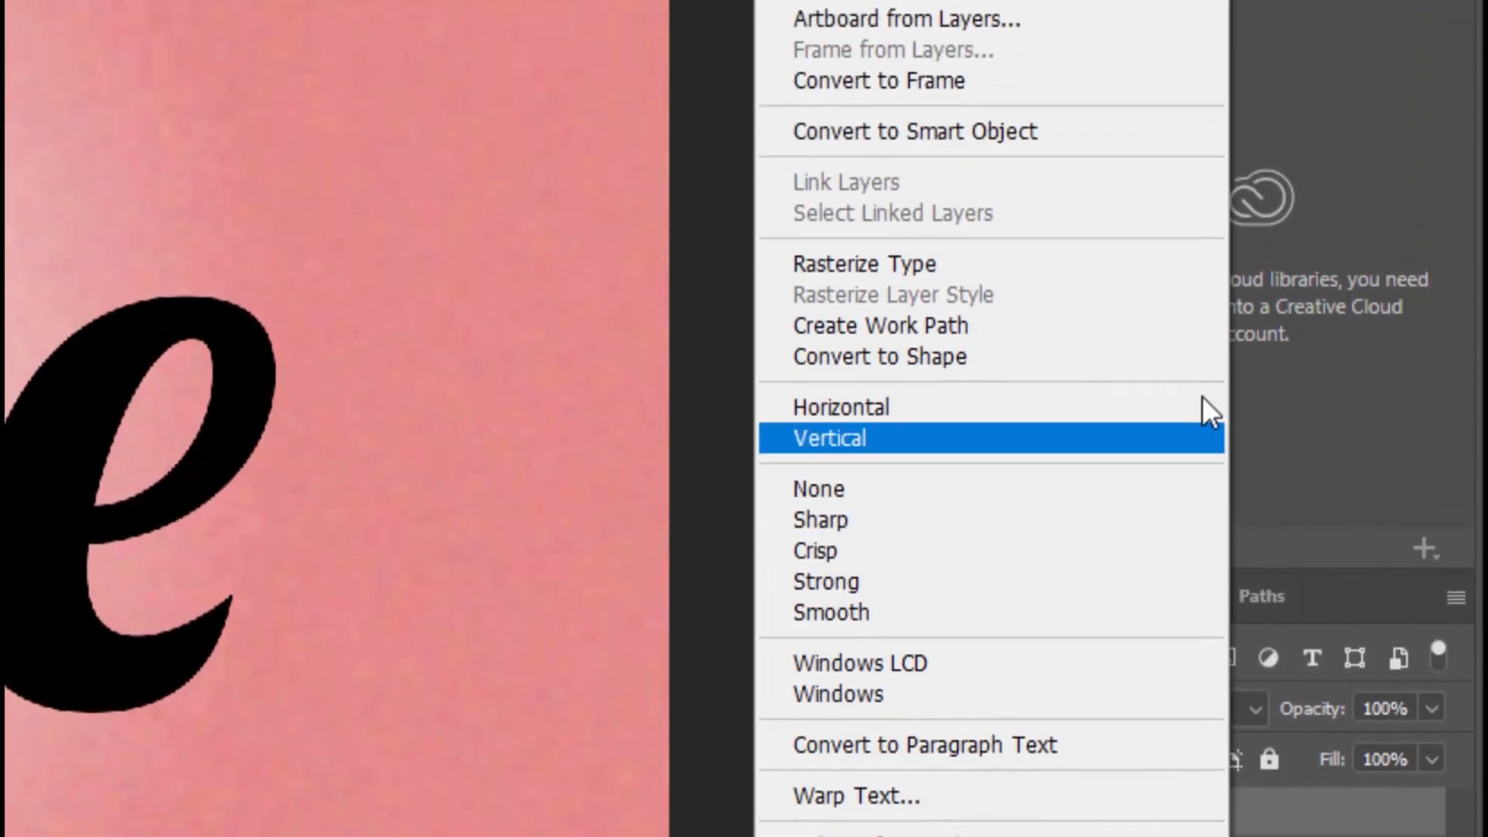
{"action": "left_click", "coordinate": [1022, 138]}
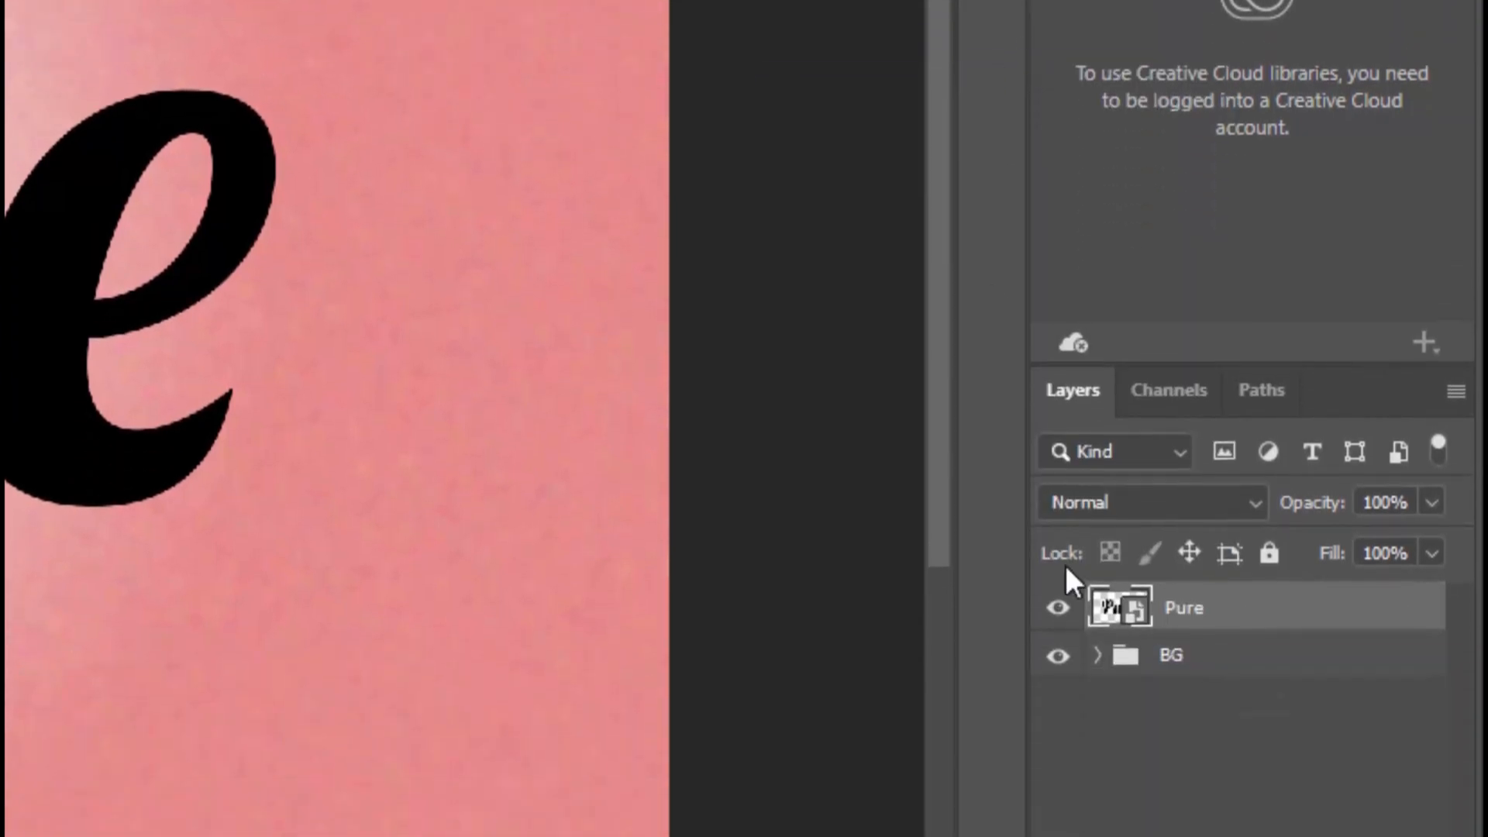
{"action": "left_click", "coordinate": [1175, 746]}
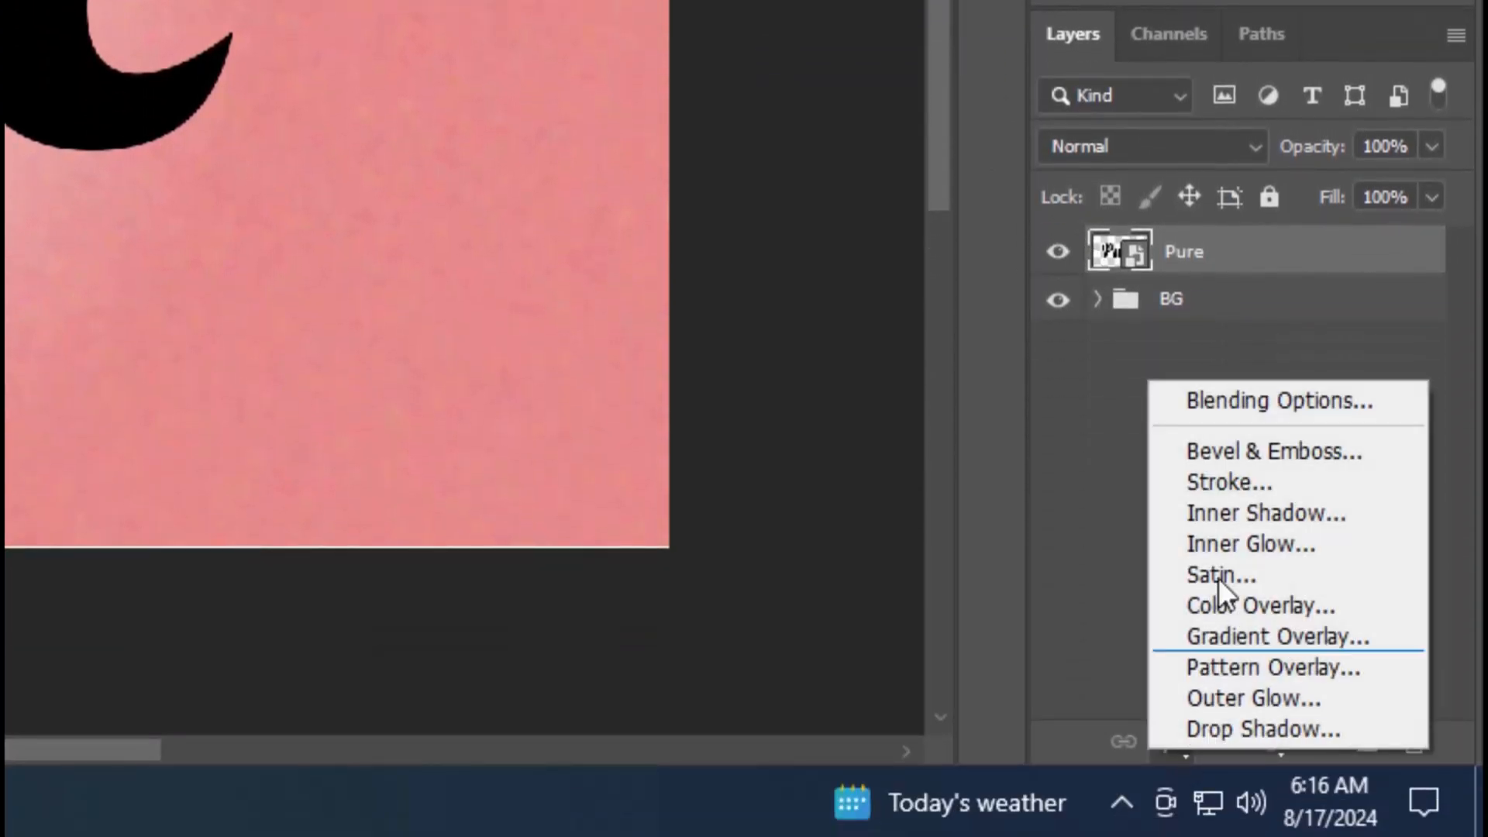
{"action": "left_click", "coordinate": [1228, 400]}
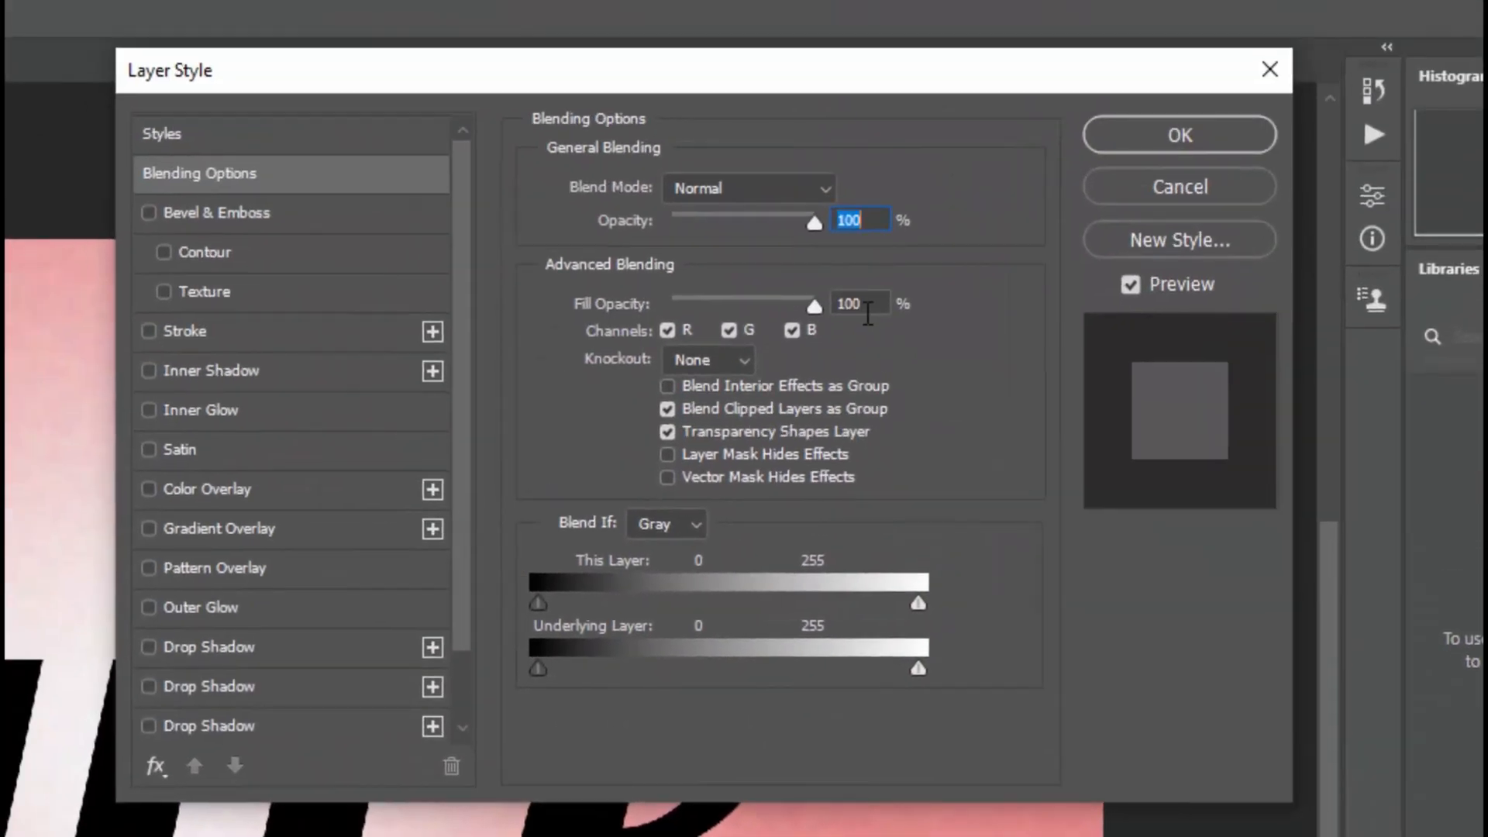
{"action": "left_click", "coordinate": [839, 306]}
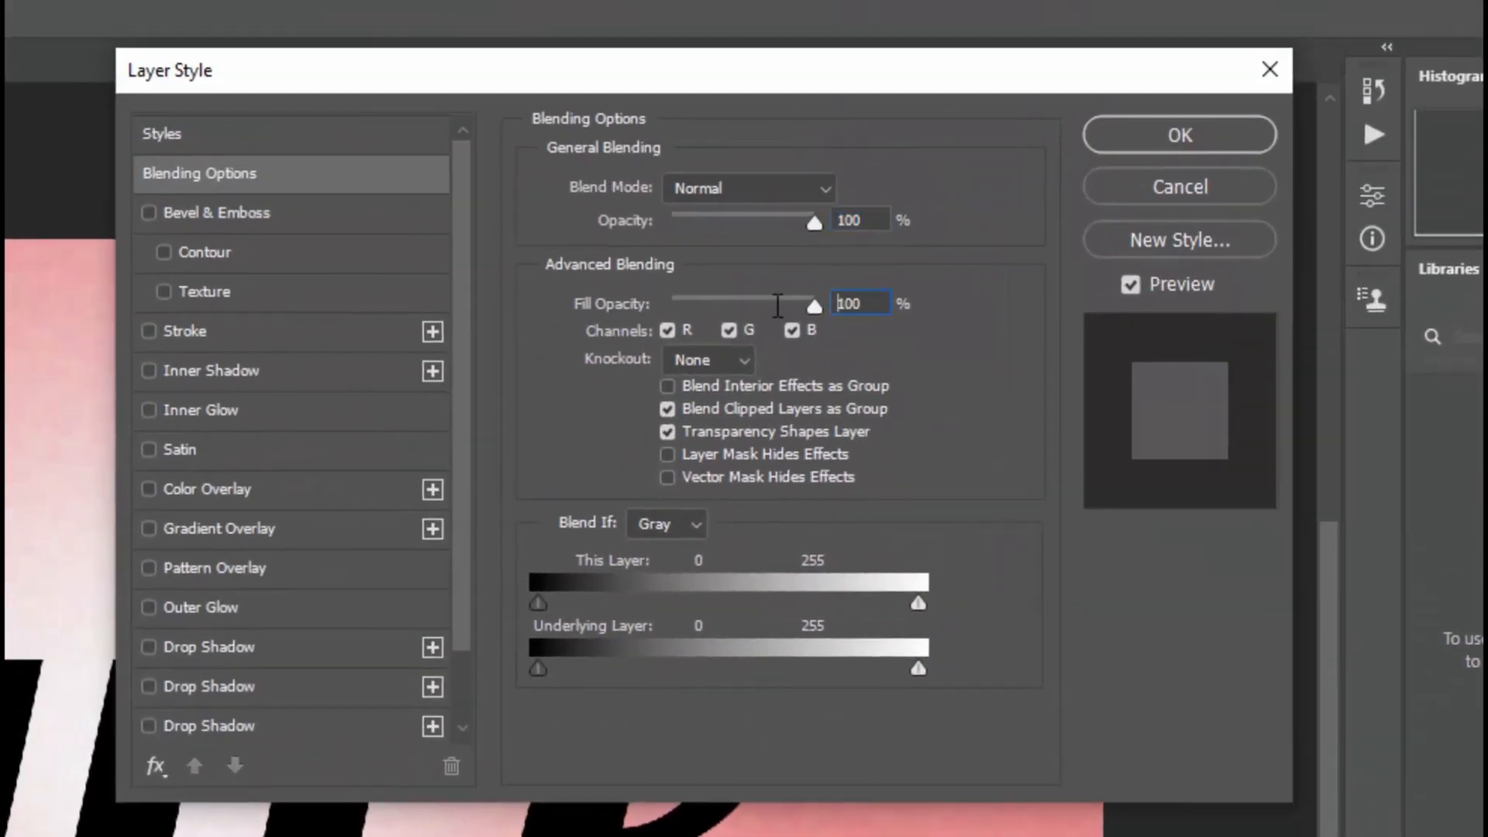
{"action": "double_click", "coordinate": [828, 305]}
{"action": "type", "text": "0"}
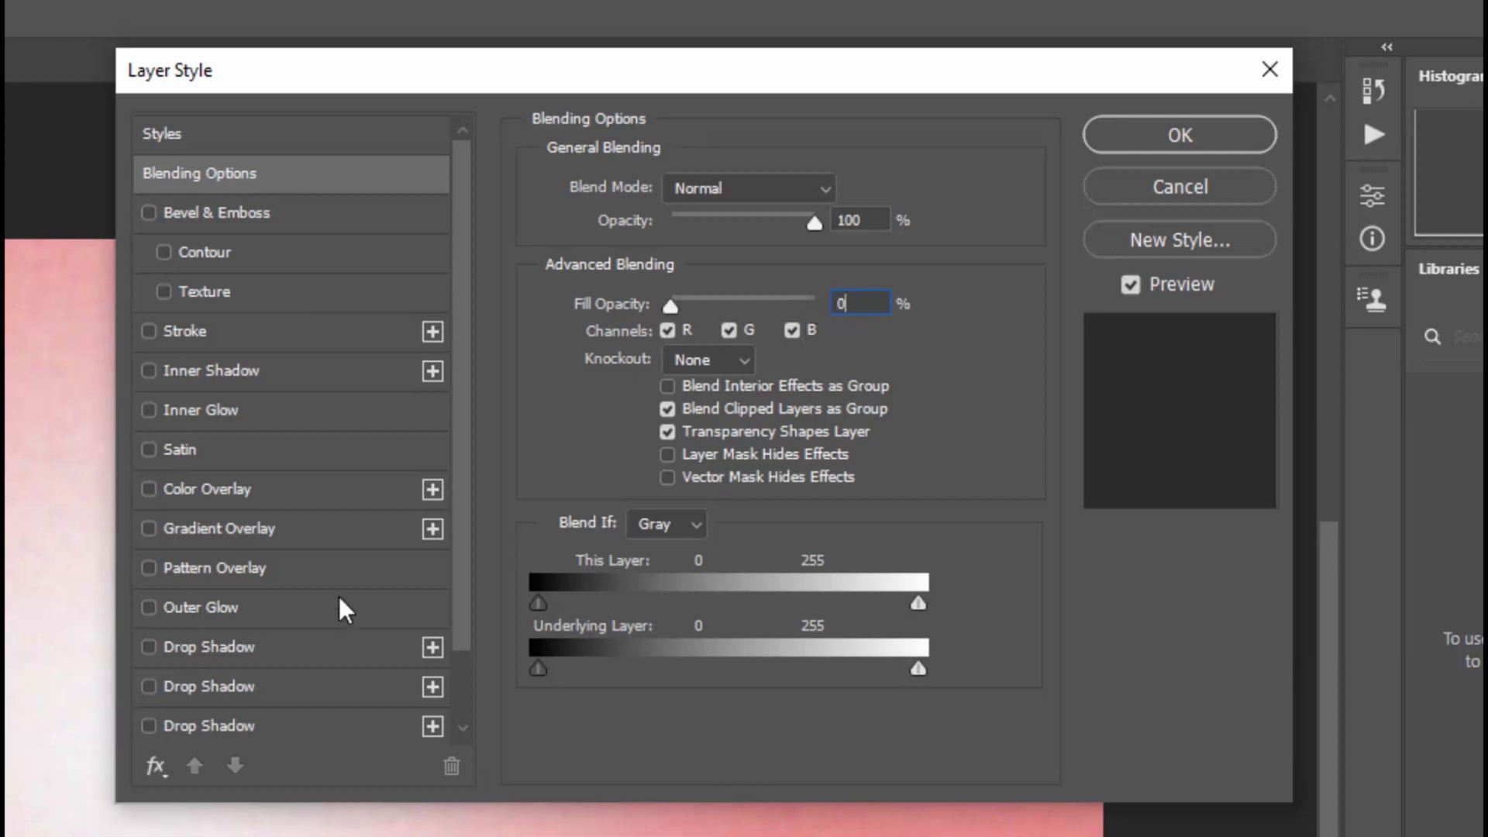
Step: Enable a Multiply drop shadow on Pure with color 8d5f97, 39% opacity, 120° angle, 70 px distance, 0% spread and 115 px size
{"action": "left_click", "coordinate": [307, 648]}
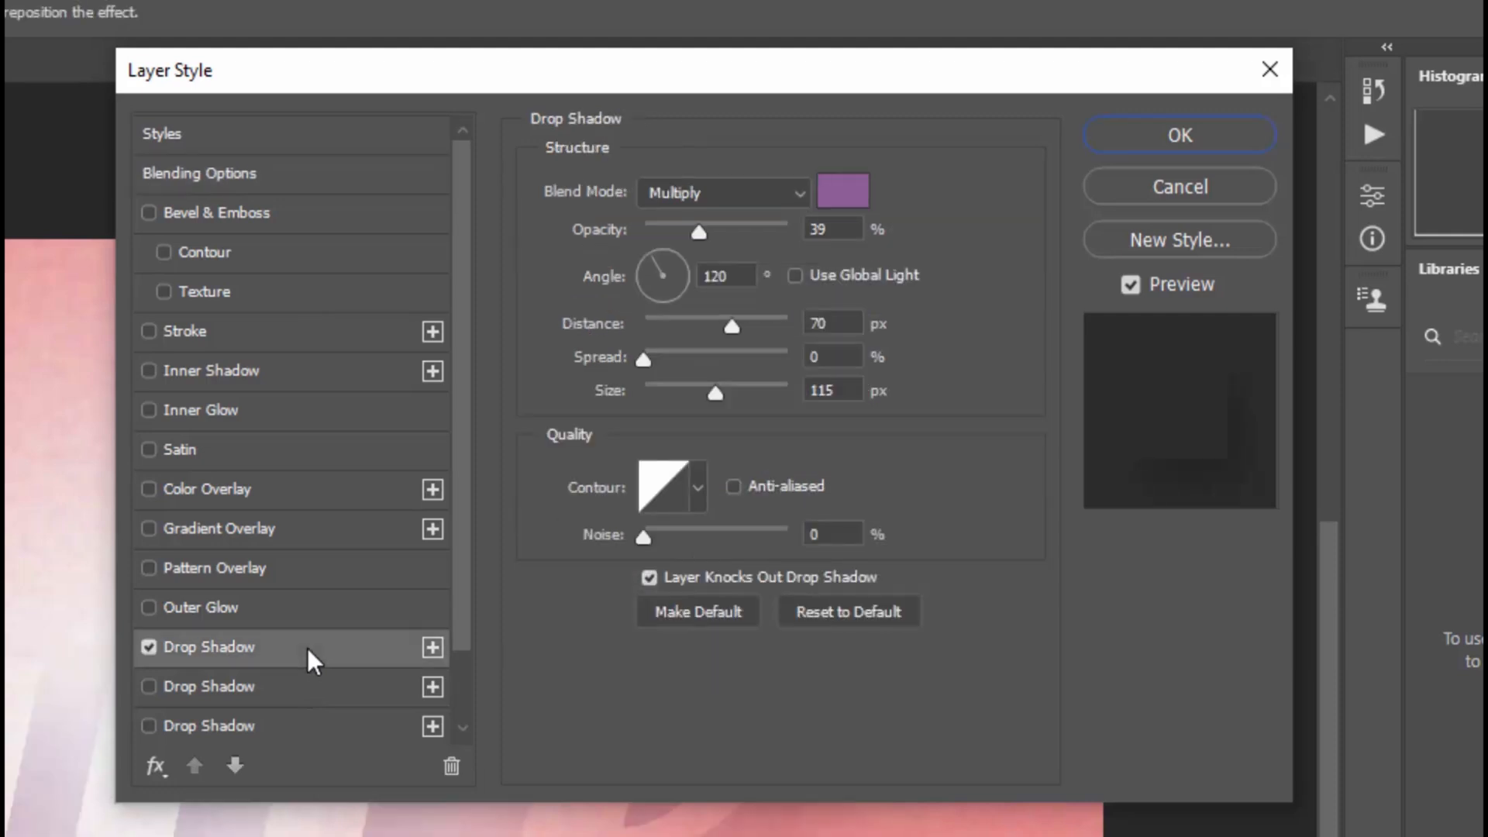
{"action": "left_click", "coordinate": [843, 191]}
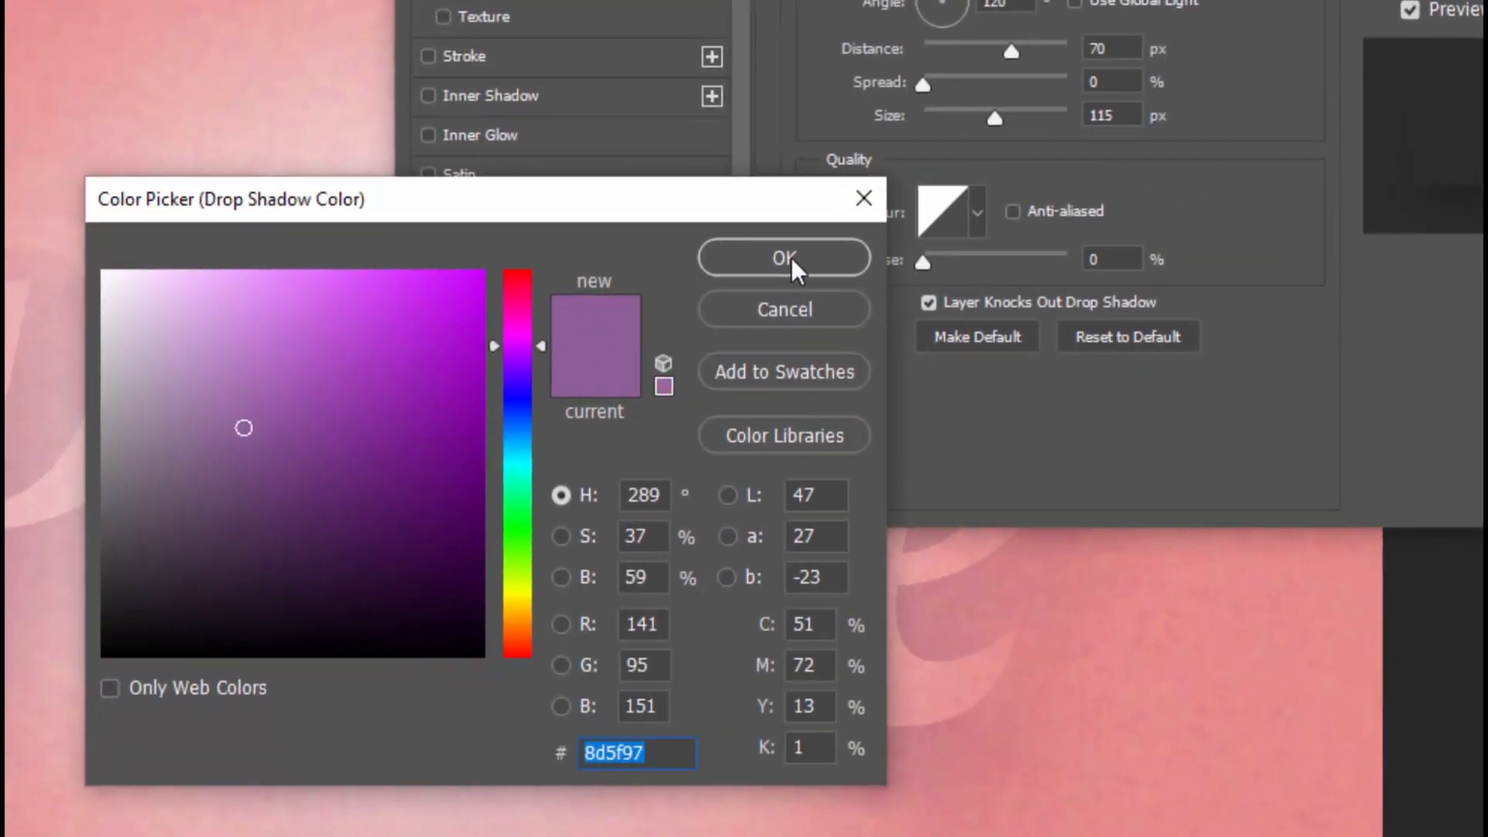
{"action": "left_click", "coordinate": [792, 257]}
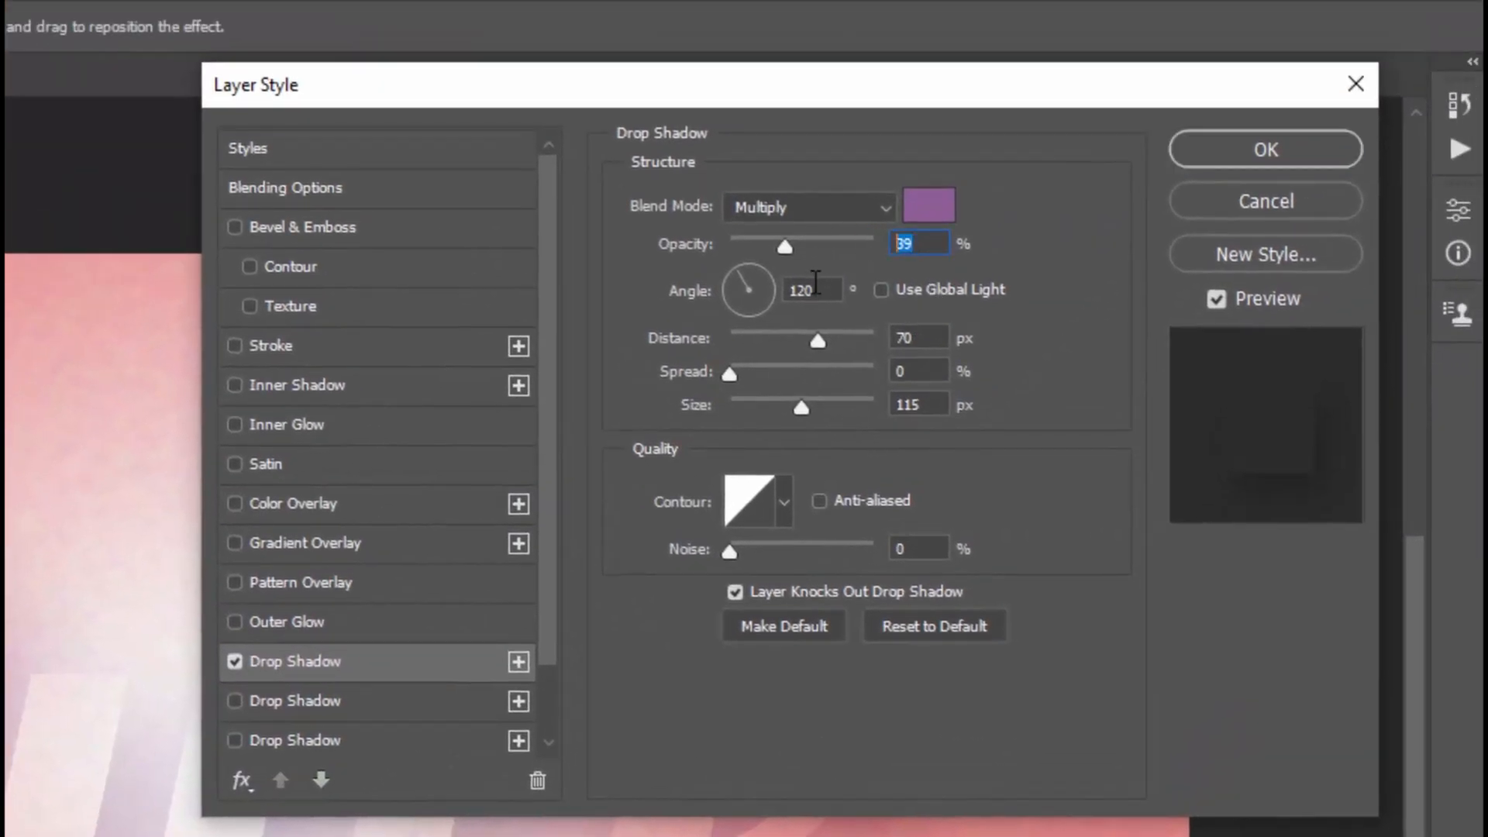
{"action": "key", "text": "Tab"}
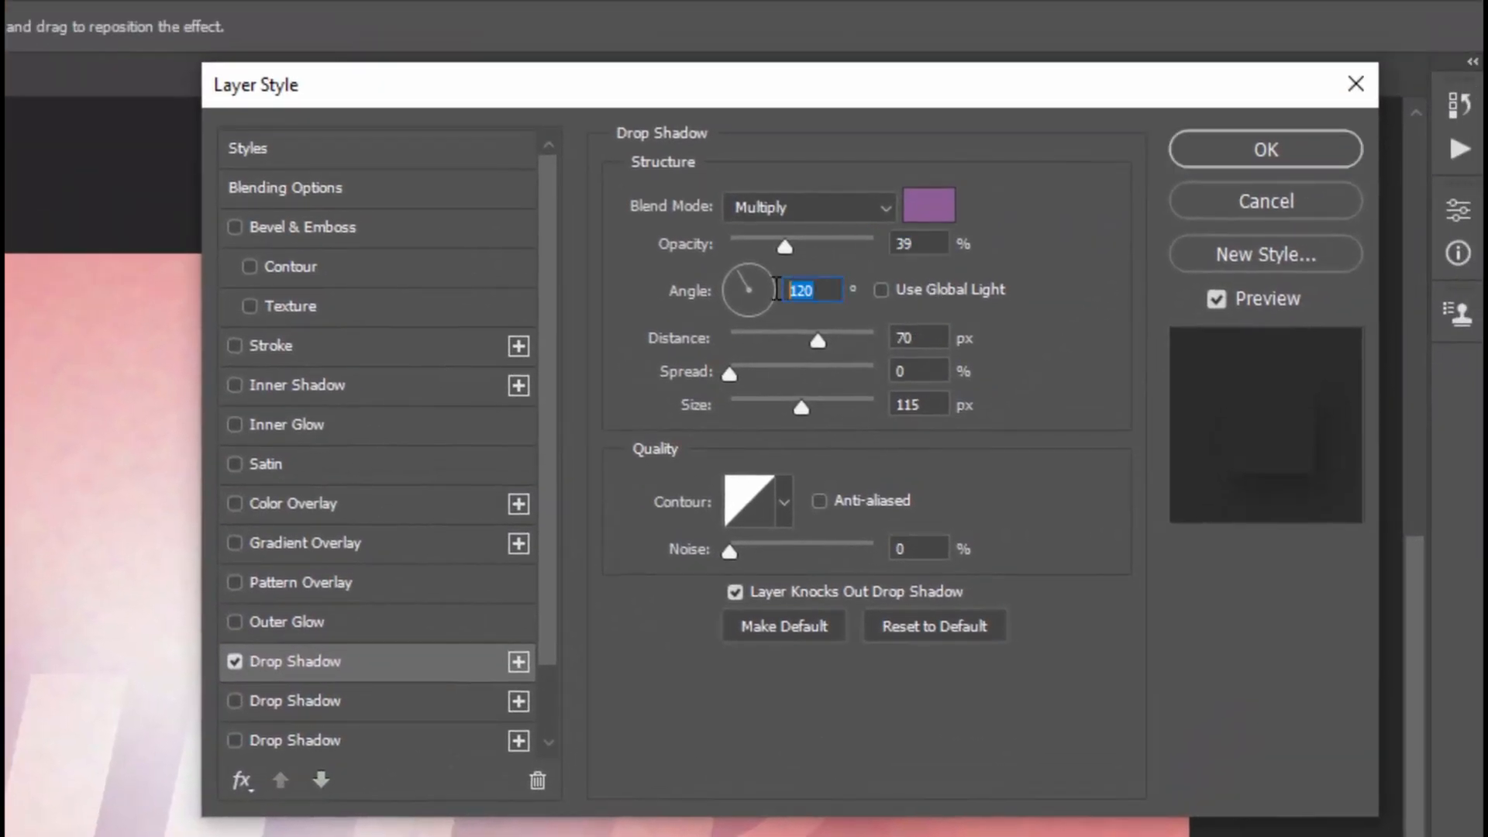
{"action": "key", "text": "Tab"}
{"action": "key", "text": "Tab"}
{"action": "key", "text": "Tab"}
Step: Enable a second drop shadow in the same purple with 41% opacity, 120° angle, 36 px distance, 0% spread and 115 px size
{"action": "left_click", "coordinate": [500, 700]}
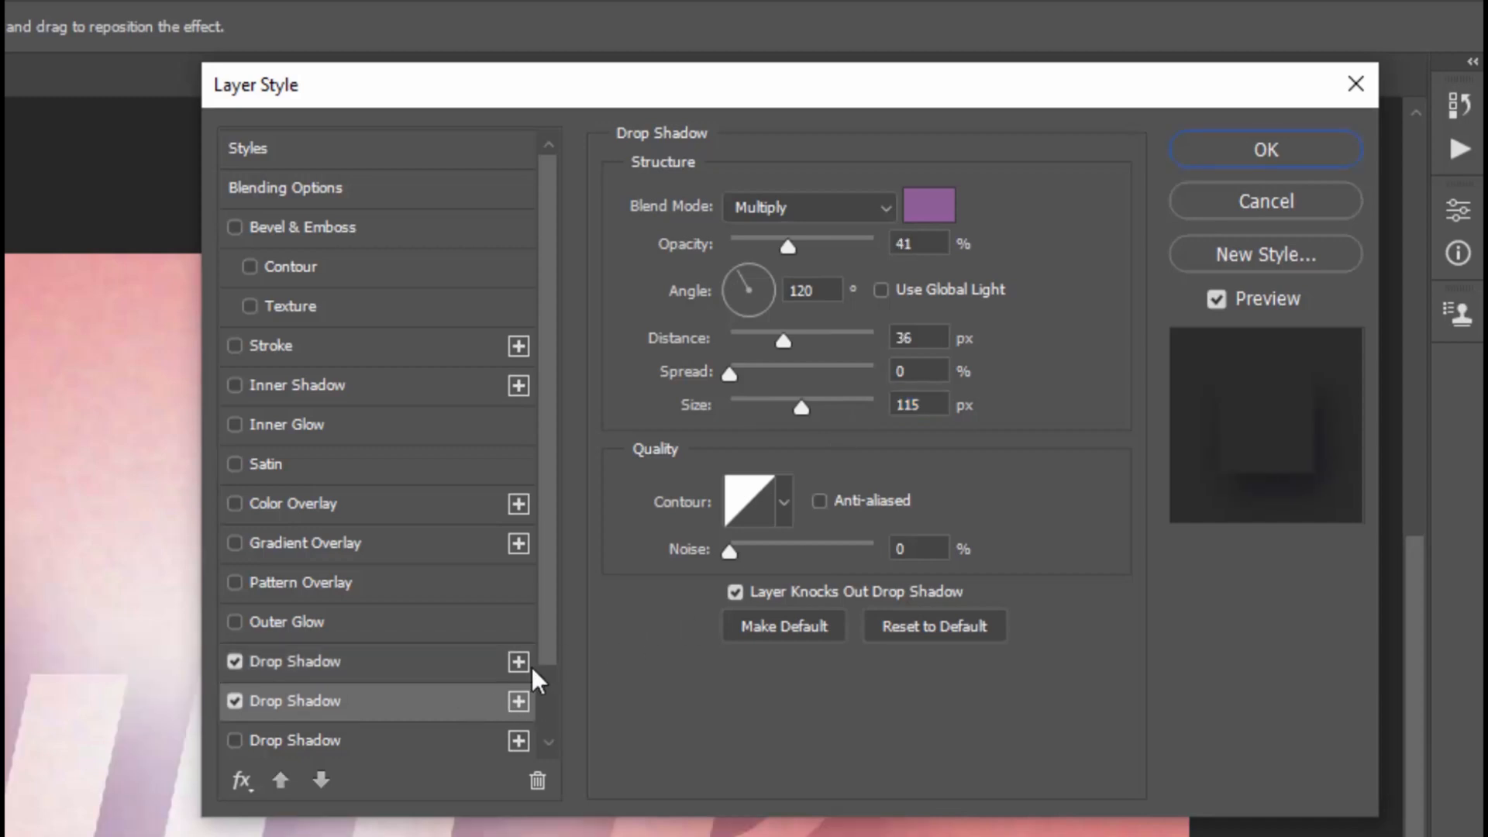
{"action": "left_click", "coordinate": [934, 211]}
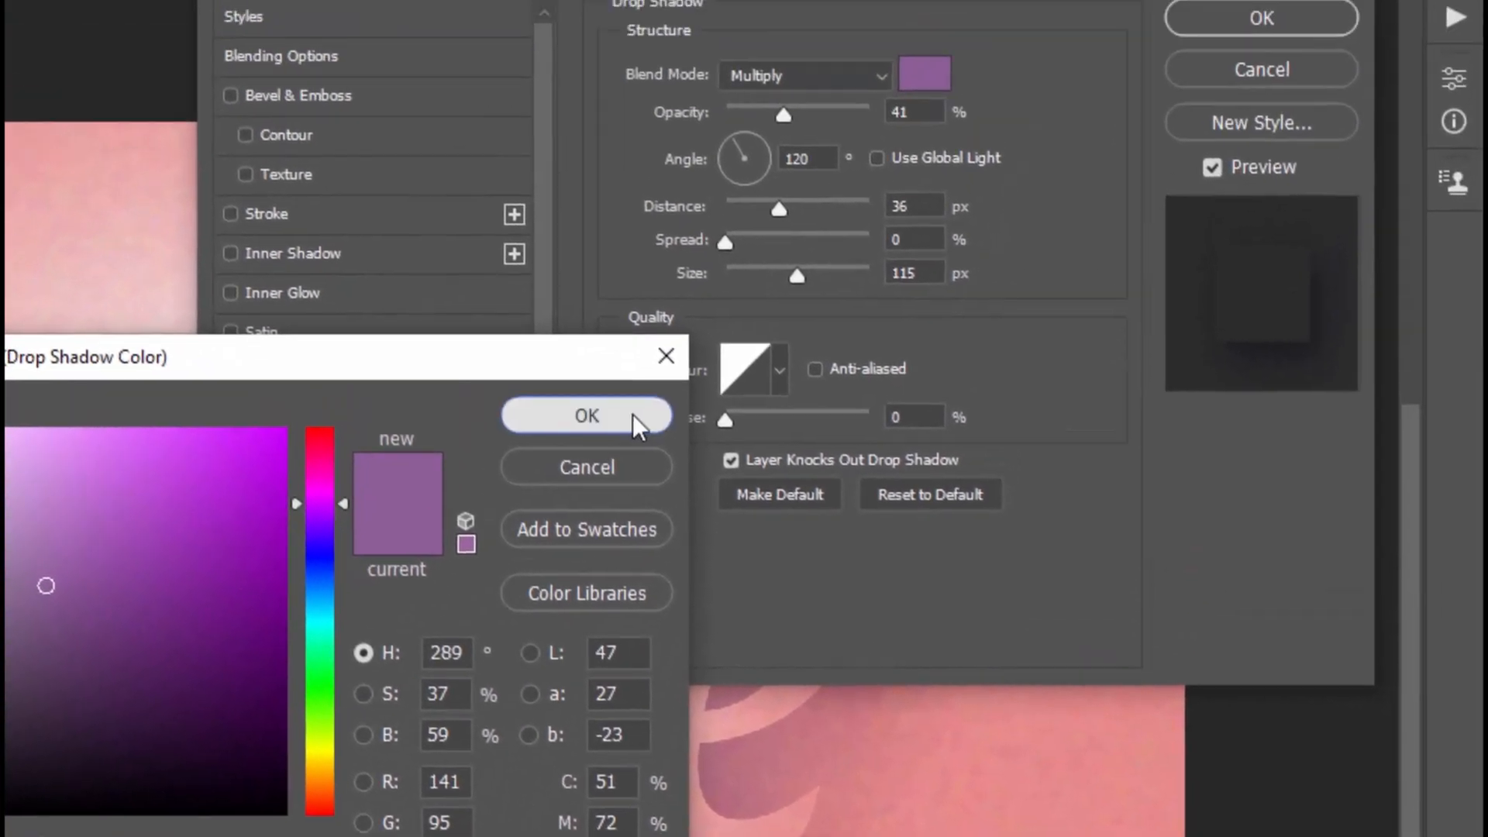
{"action": "left_click", "coordinate": [682, 230]}
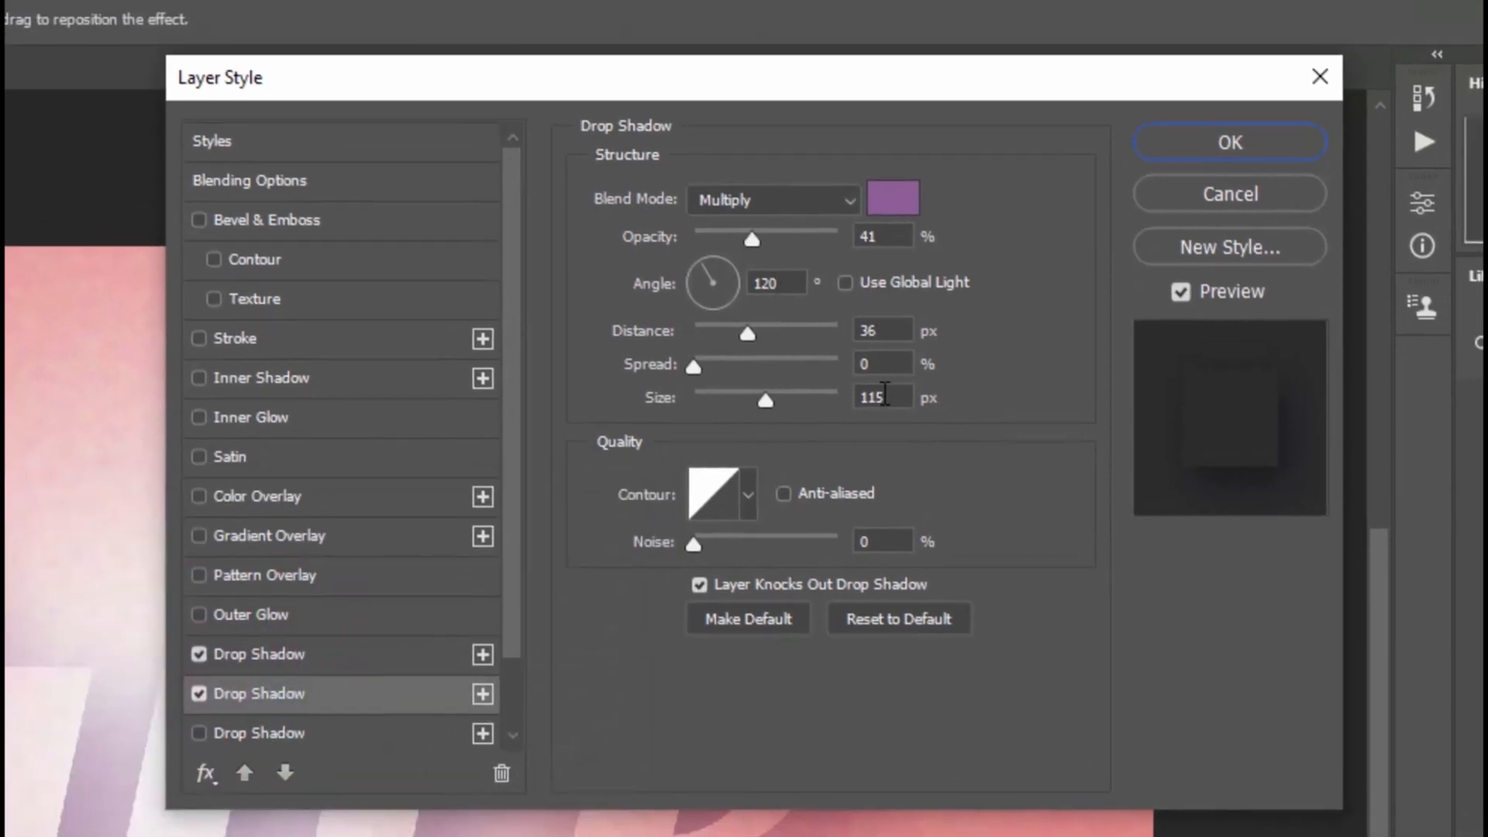
Step: Enable a third drop shadow with 65% opacity, 120° angle, 33 px distance, 0% spread and 75 px size
{"action": "scroll", "coordinate": [411, 683], "scroll_direction": "down", "scroll_amount": 2}
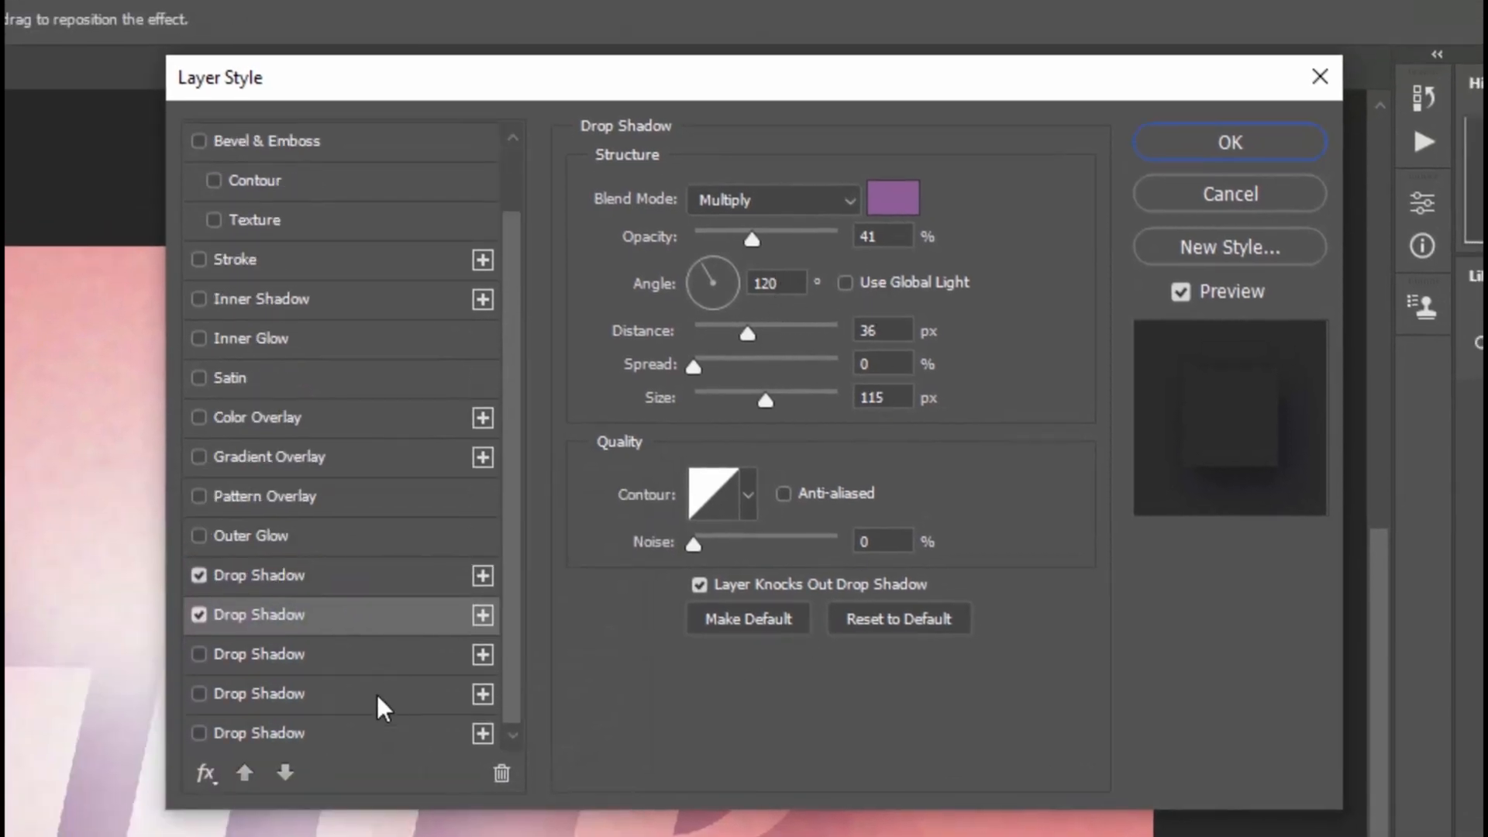
{"action": "left_click", "coordinate": [352, 652]}
{"action": "double_click", "coordinate": [885, 238]}
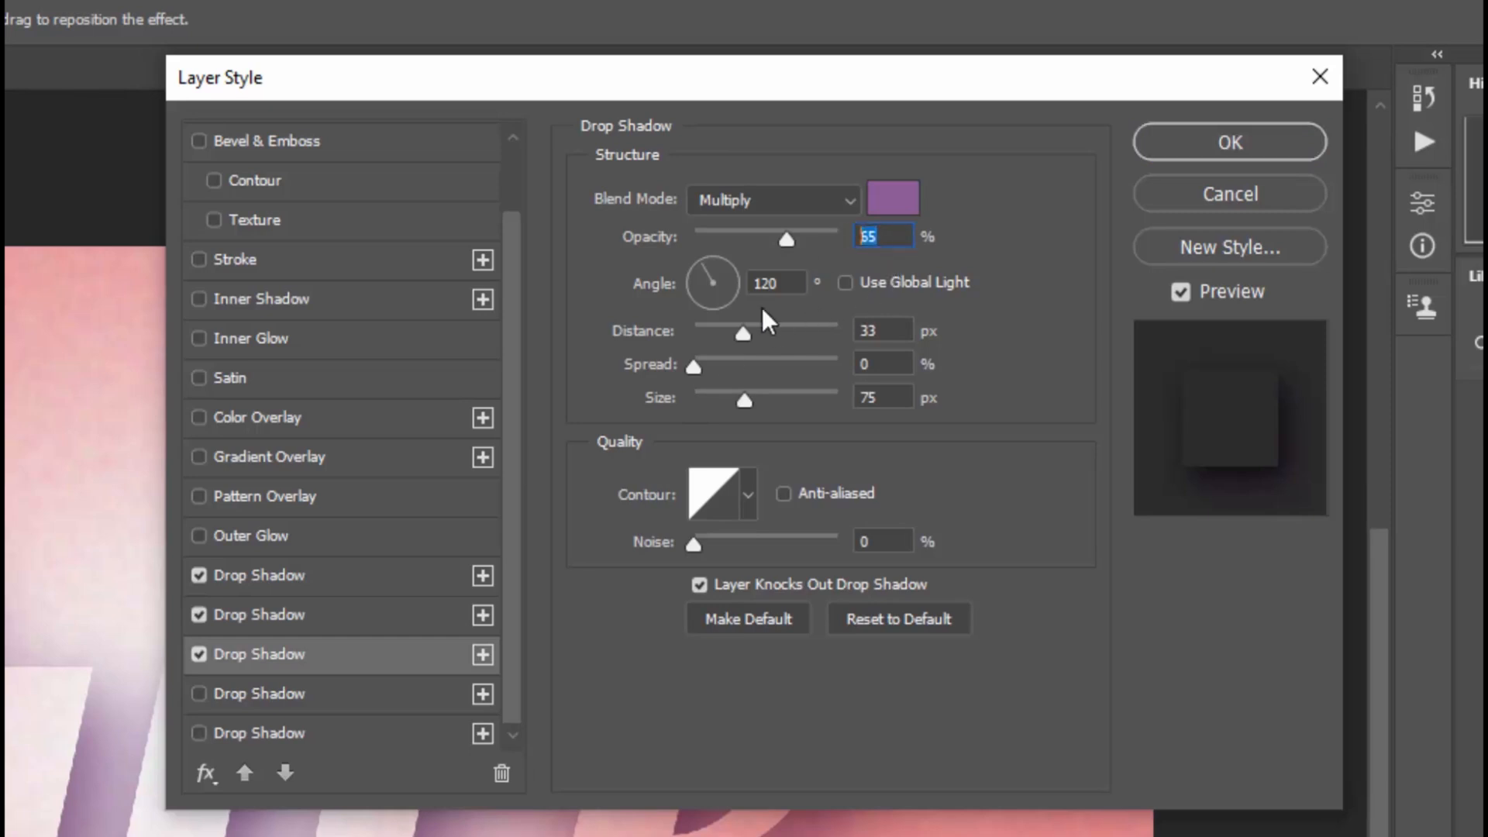
{"action": "double_click", "coordinate": [785, 282]}
{"action": "double_click", "coordinate": [884, 329]}
{"action": "double_click", "coordinate": [866, 361]}
{"action": "double_click", "coordinate": [900, 399]}
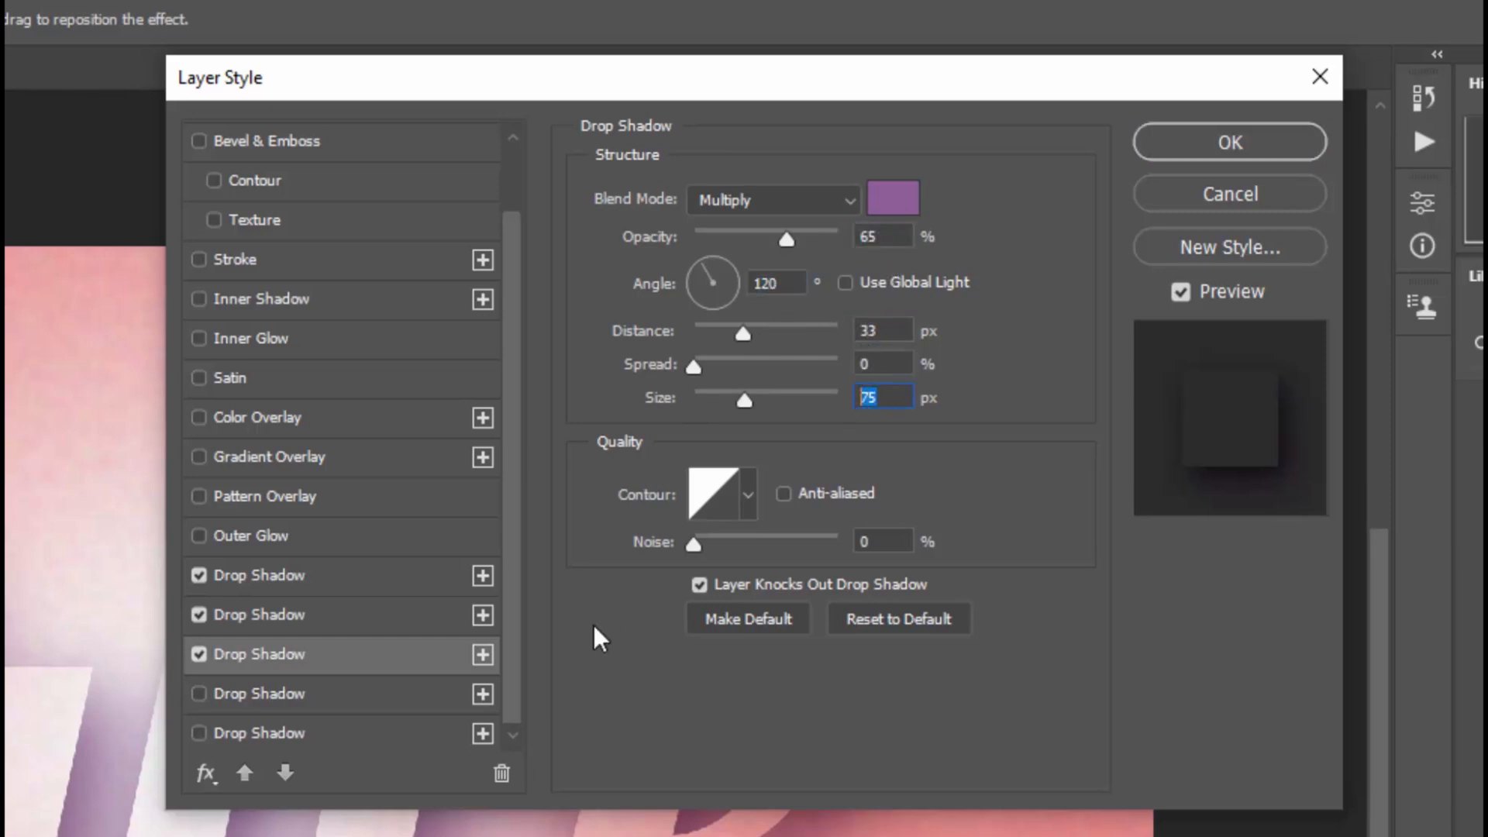
Step: Enable a fourth drop shadow with 55% opacity, 120° angle and 19 px size, and set its distance to 21 px
{"action": "left_click", "coordinate": [357, 705]}
{"action": "double_click", "coordinate": [883, 240]}
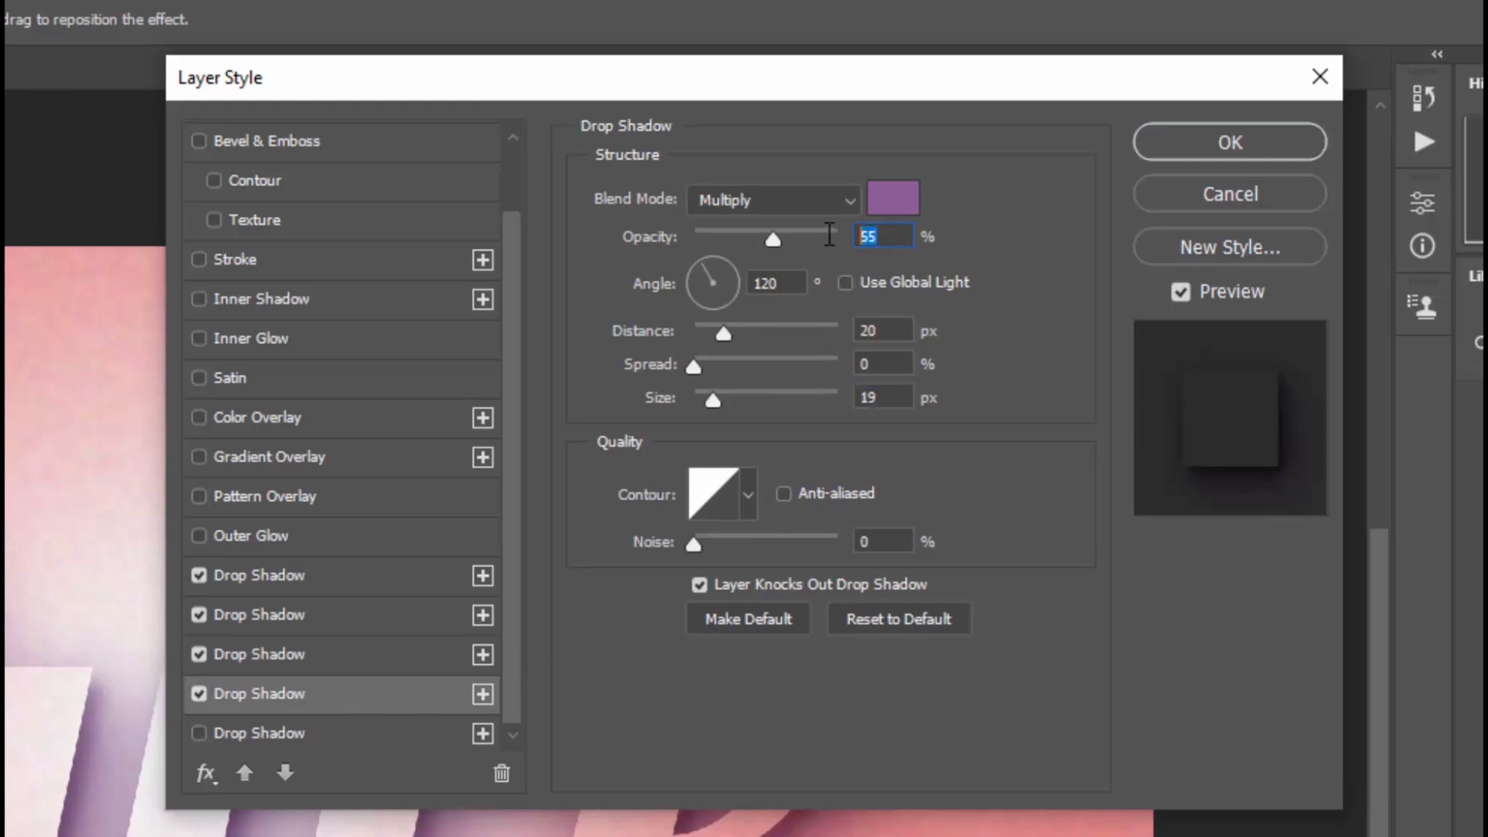
{"action": "double_click", "coordinate": [892, 332]}
{"action": "type", "text": "21"}
Step: Enable a fifth drop shadow with 80% opacity, 7 px distance, 0% spread and 10 px size, and apply the layer style
{"action": "left_click", "coordinate": [365, 737]}
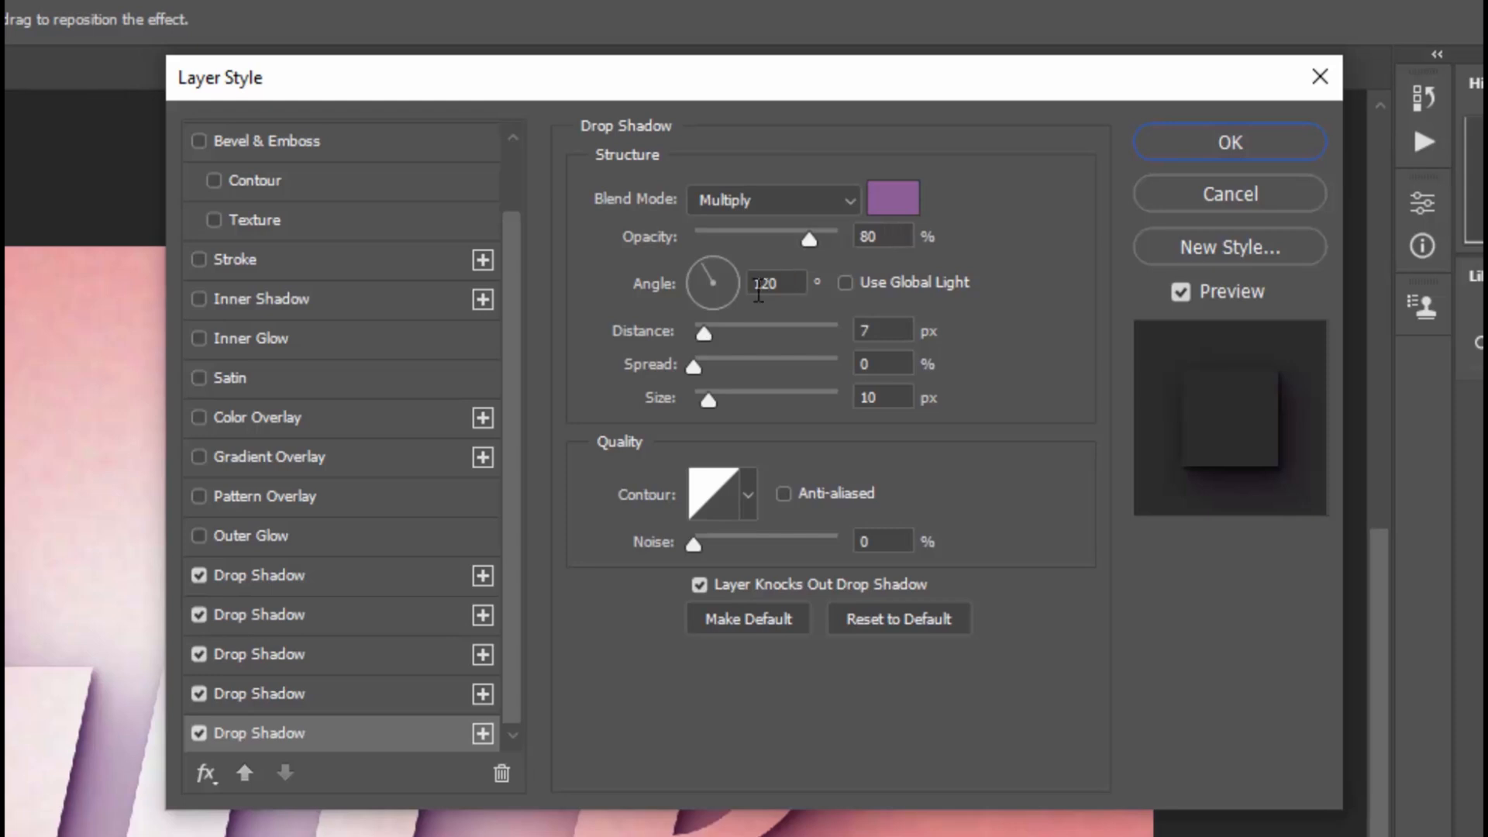
{"action": "double_click", "coordinate": [867, 331]}
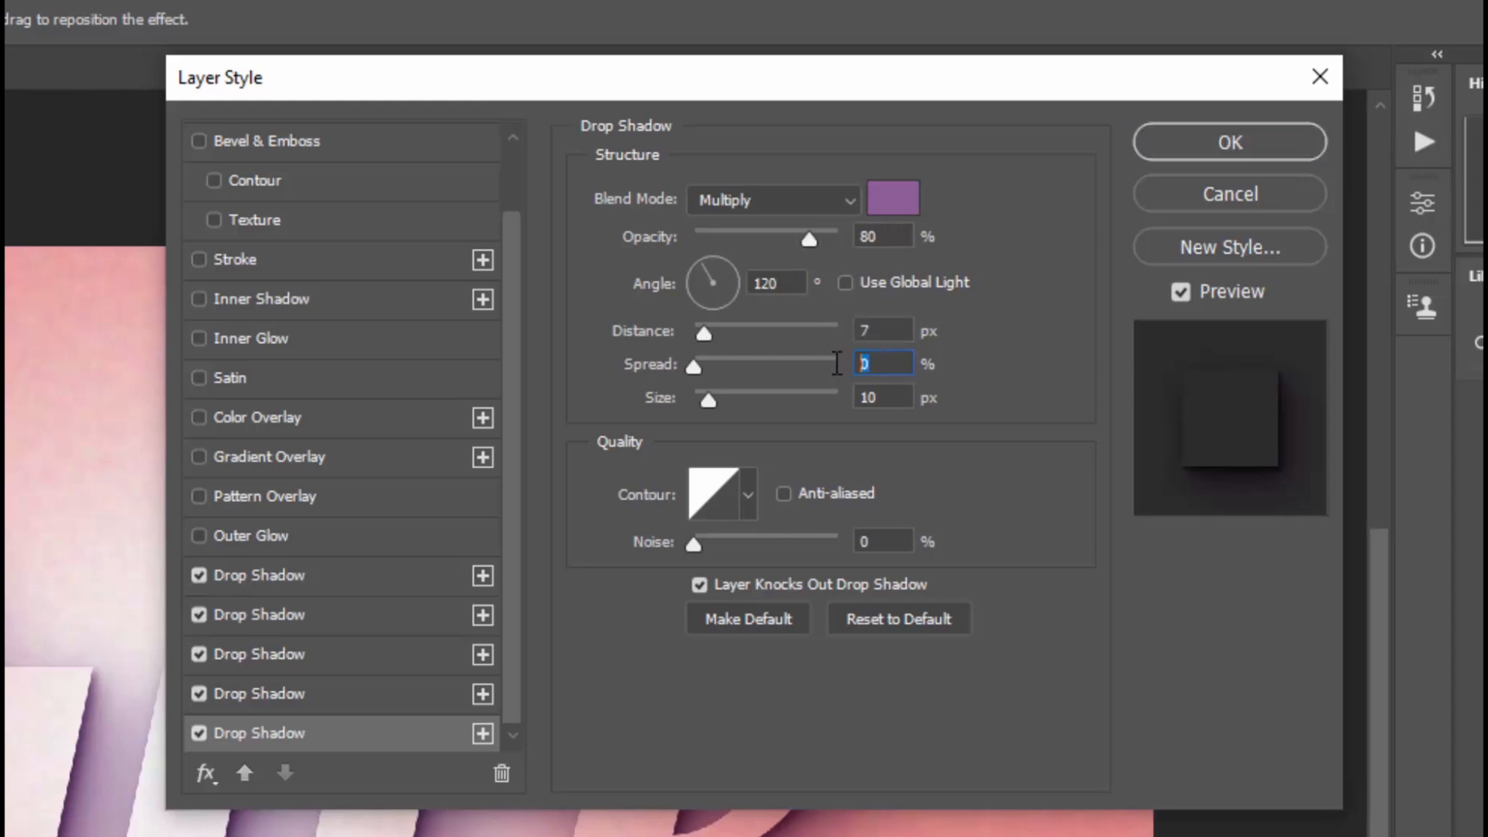
{"action": "double_click", "coordinate": [881, 395]}
{"action": "left_click", "coordinate": [1271, 142]}
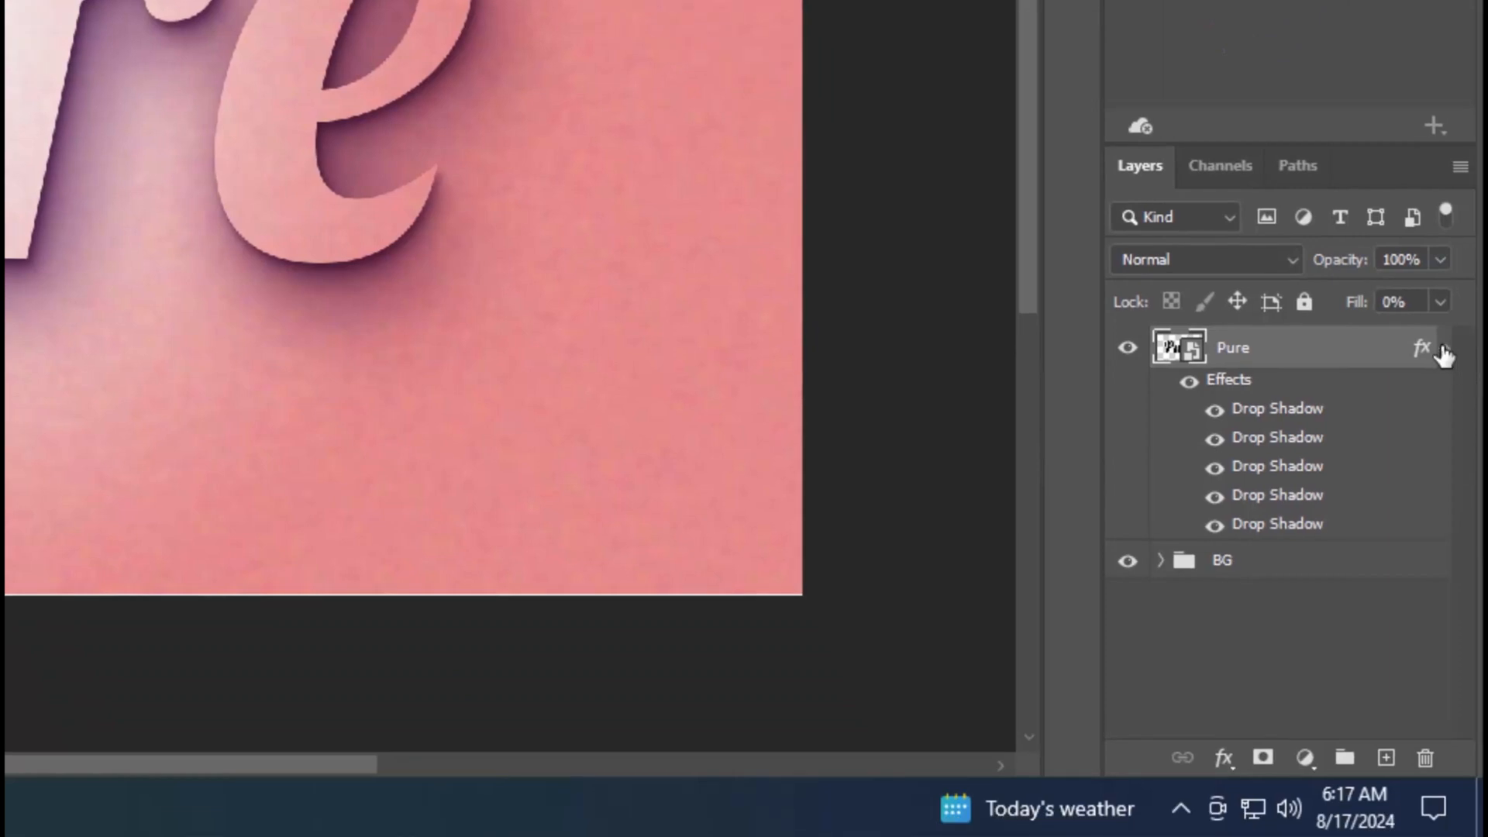
Step: Collapse the Pure layer's effects list and place the layer in a new group named Shadow
{"action": "left_click", "coordinate": [1443, 348]}
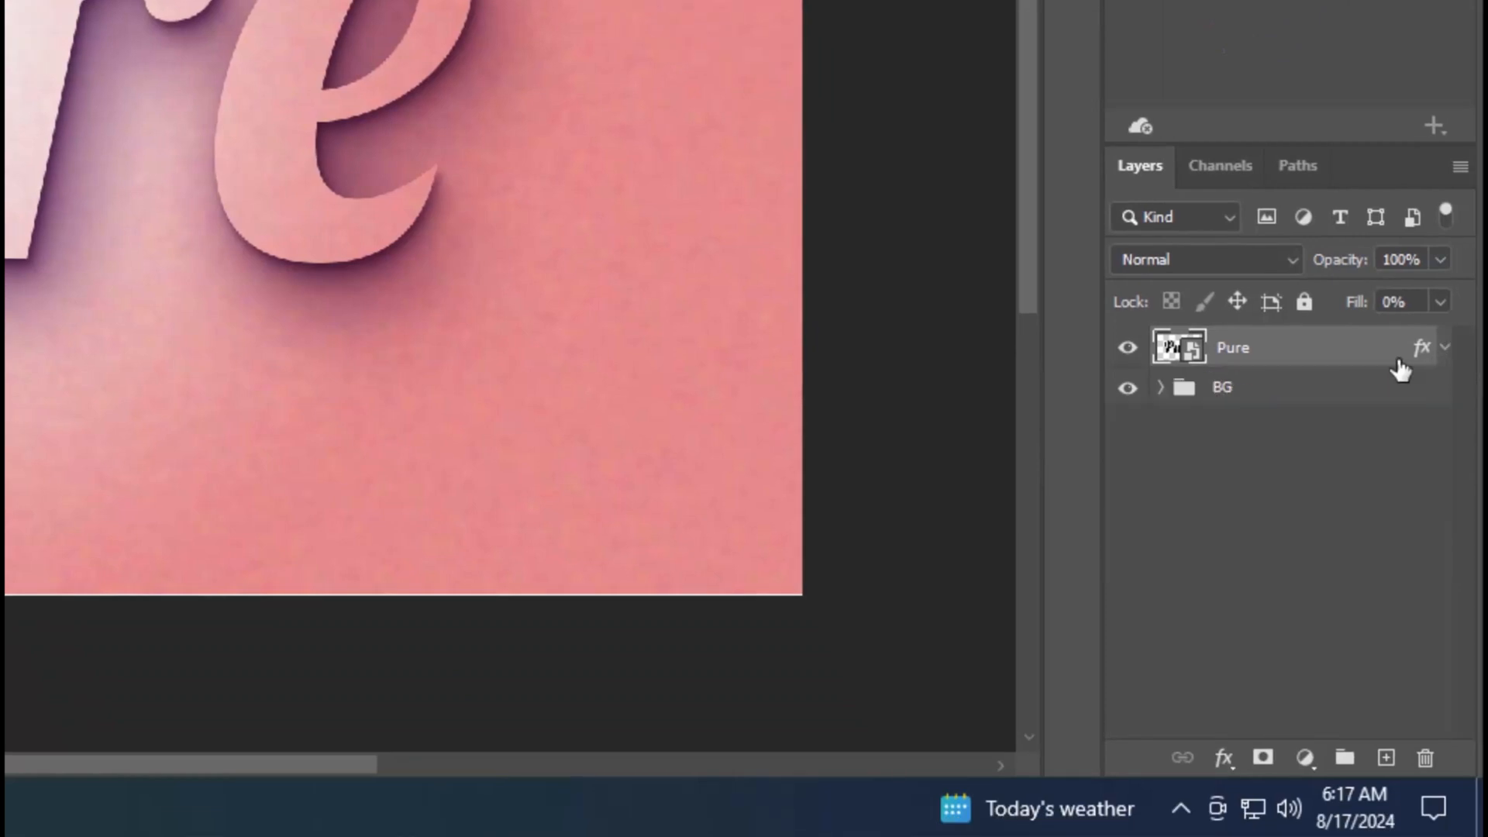
{"action": "left_click", "coordinate": [1345, 757]}
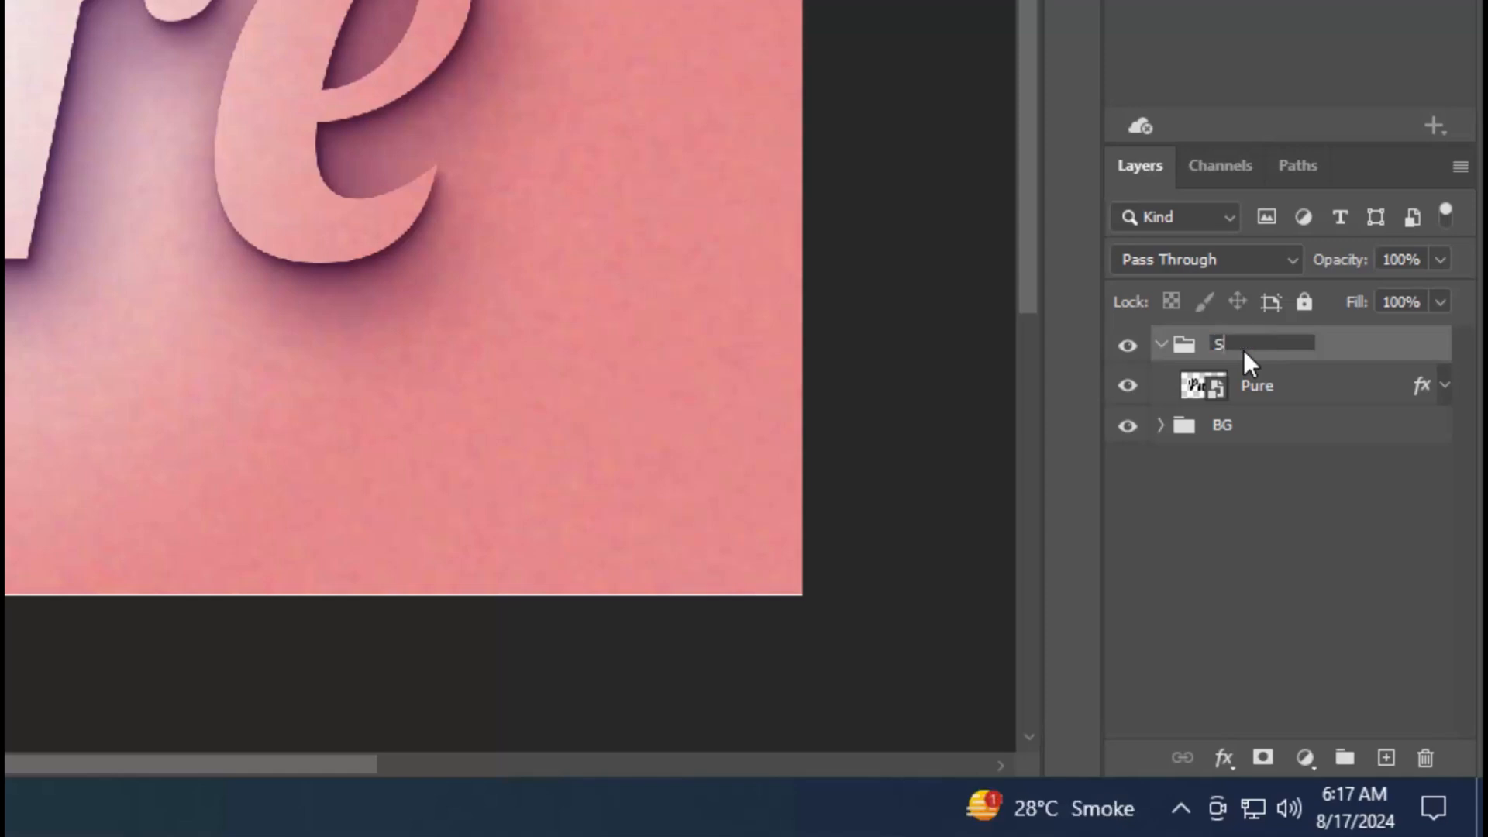
{"action": "key", "text": "Return"}
Step: Duplicate the Pure layer and move the copy out above the Shadow group, collapsing the group
{"action": "left_click", "coordinate": [1276, 388]}
{"action": "key", "text": "ctrl+j"}
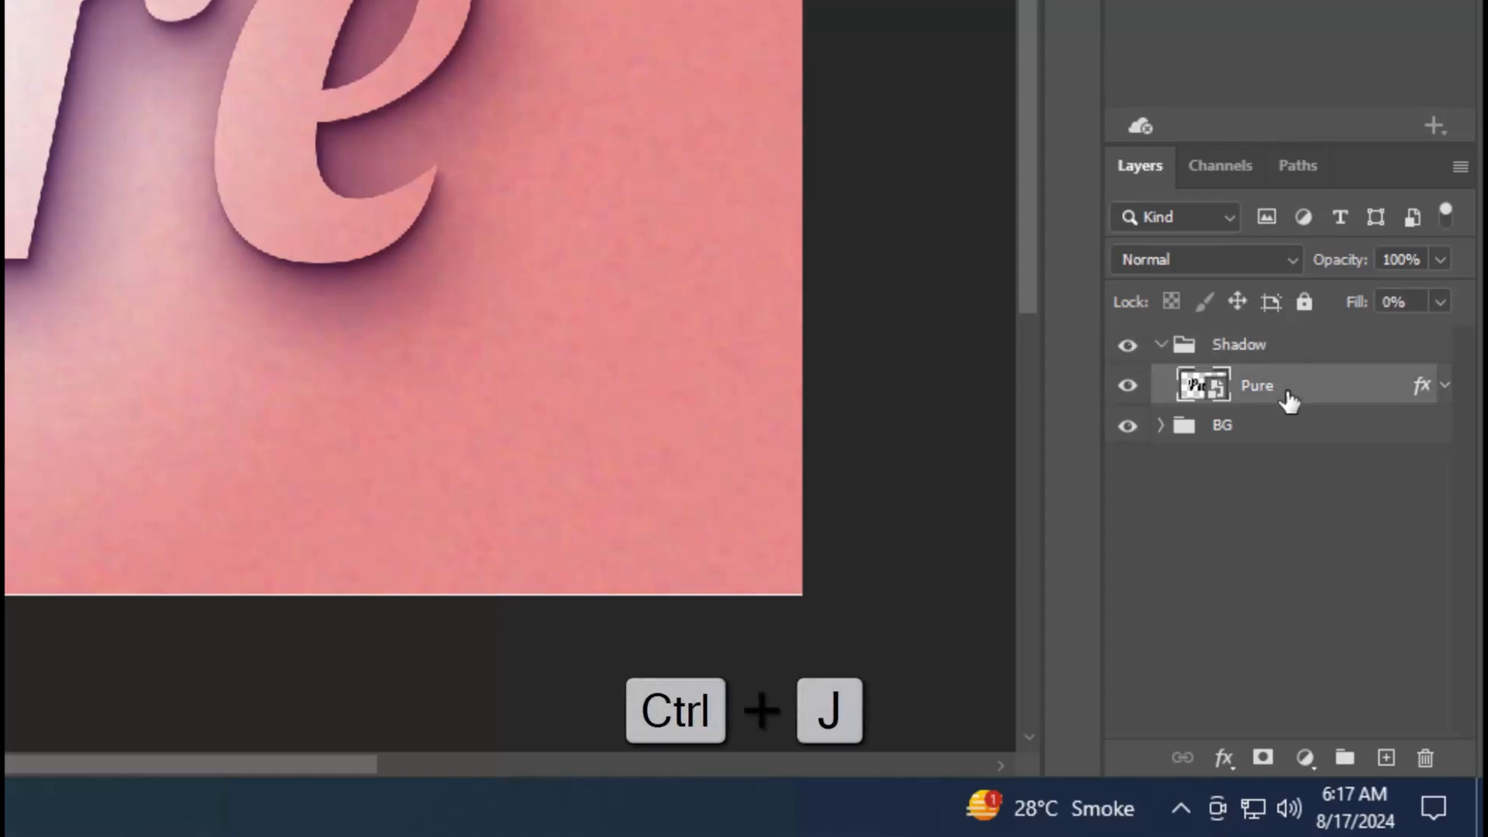
{"action": "left_click_drag", "start_coordinate": [1290, 399], "coordinate": [1273, 324]}
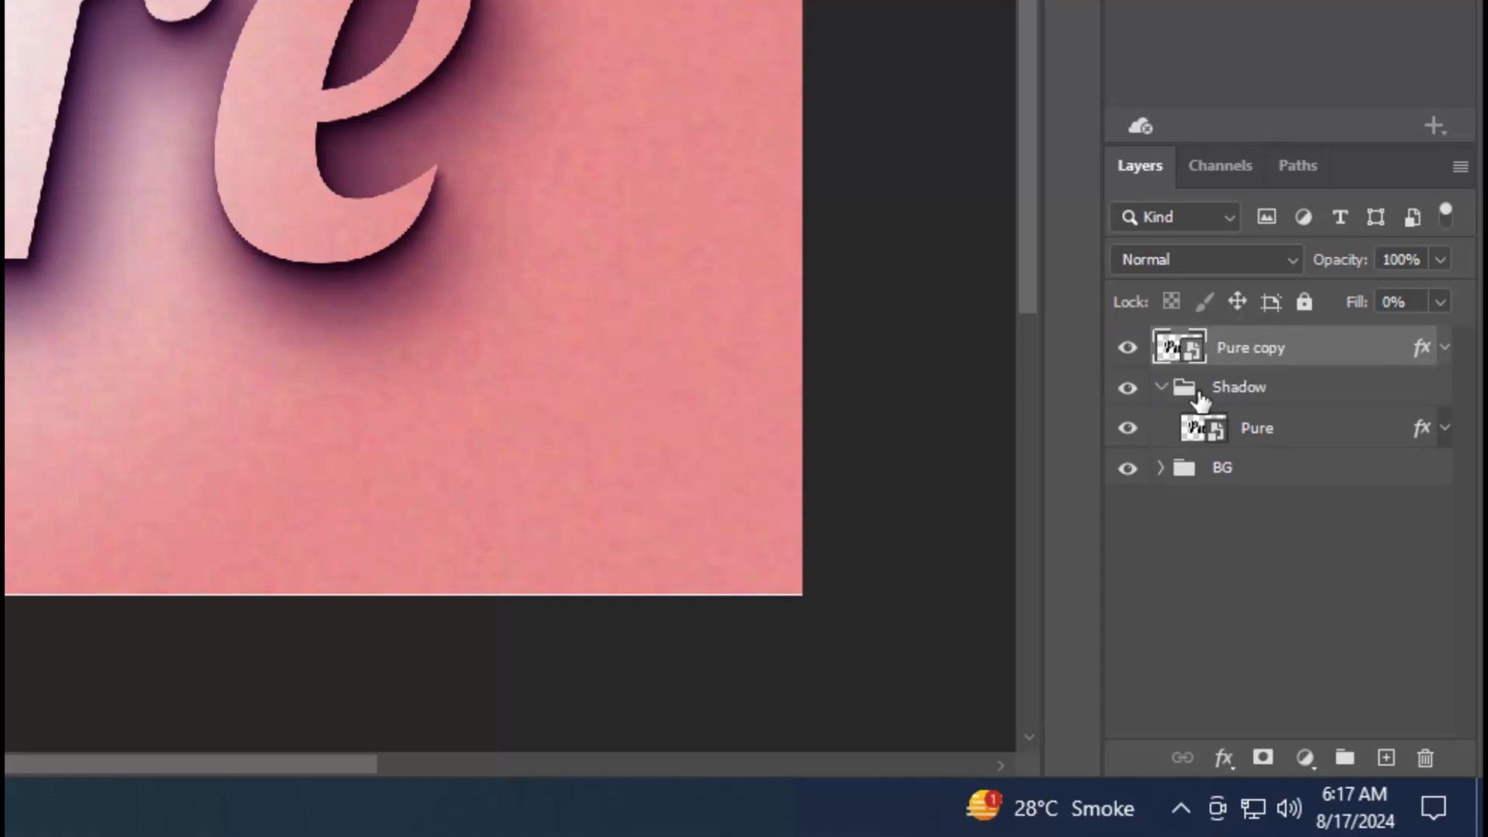
{"action": "left_click", "coordinate": [1161, 388]}
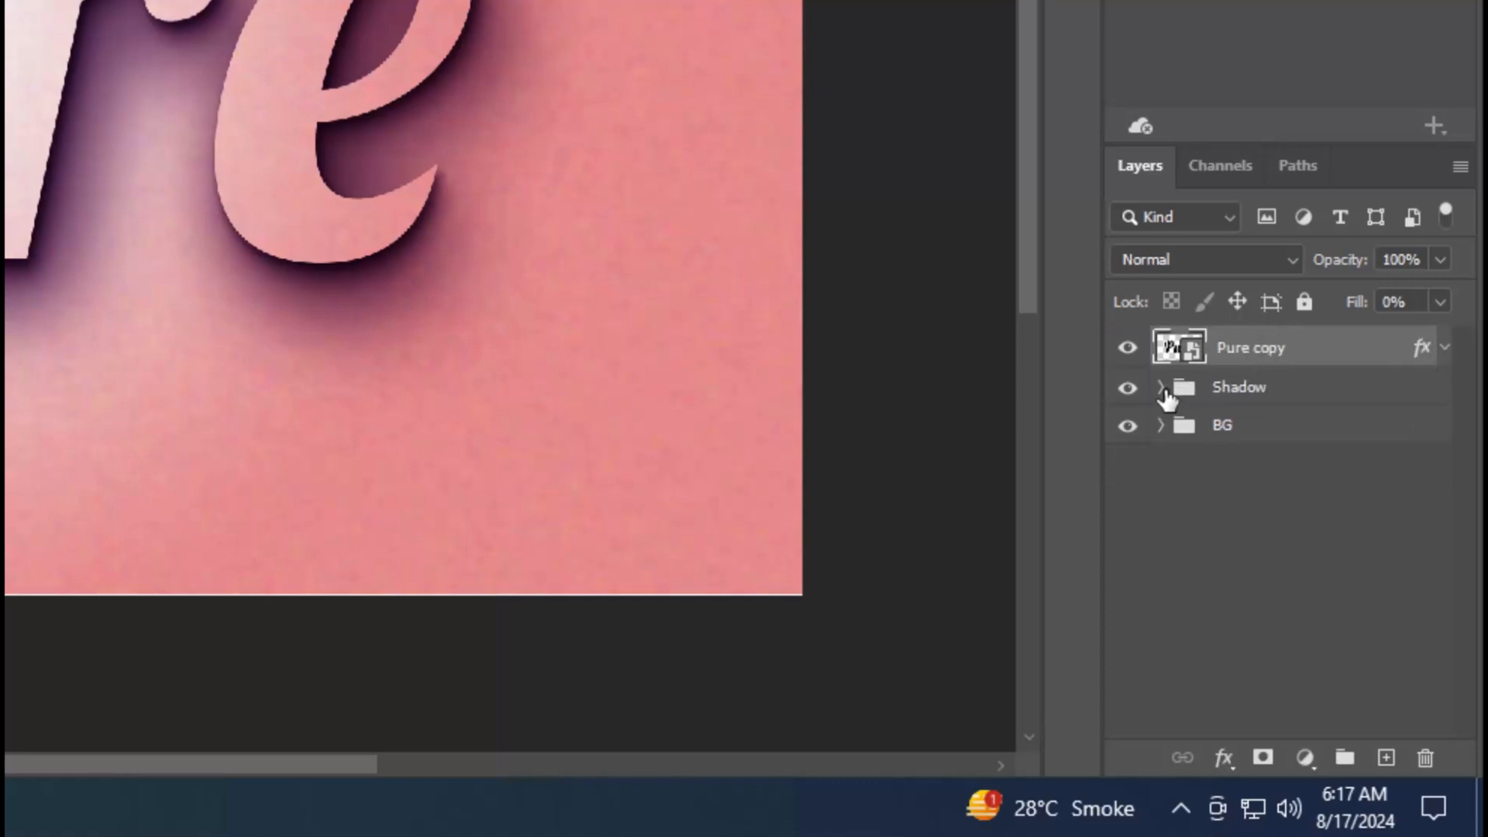
Step: Clear the layer style of Pure copy and set its fill opacity to 0% in the blending options
{"action": "right_click", "coordinate": [1352, 363]}
{"action": "left_click", "coordinate": [1109, 309]}
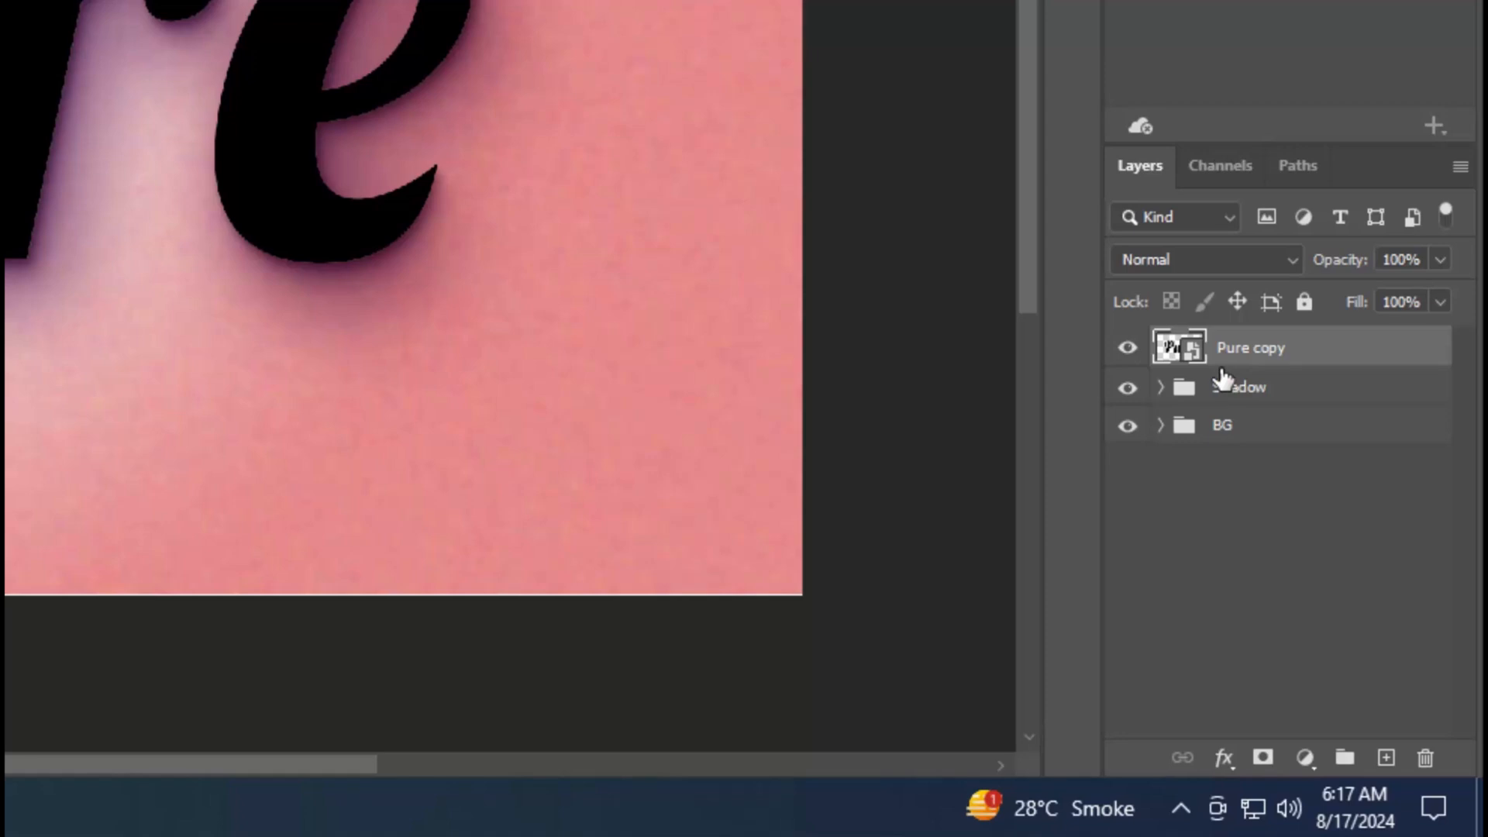
{"action": "left_click", "coordinate": [1224, 757]}
{"action": "left_click", "coordinate": [1277, 451]}
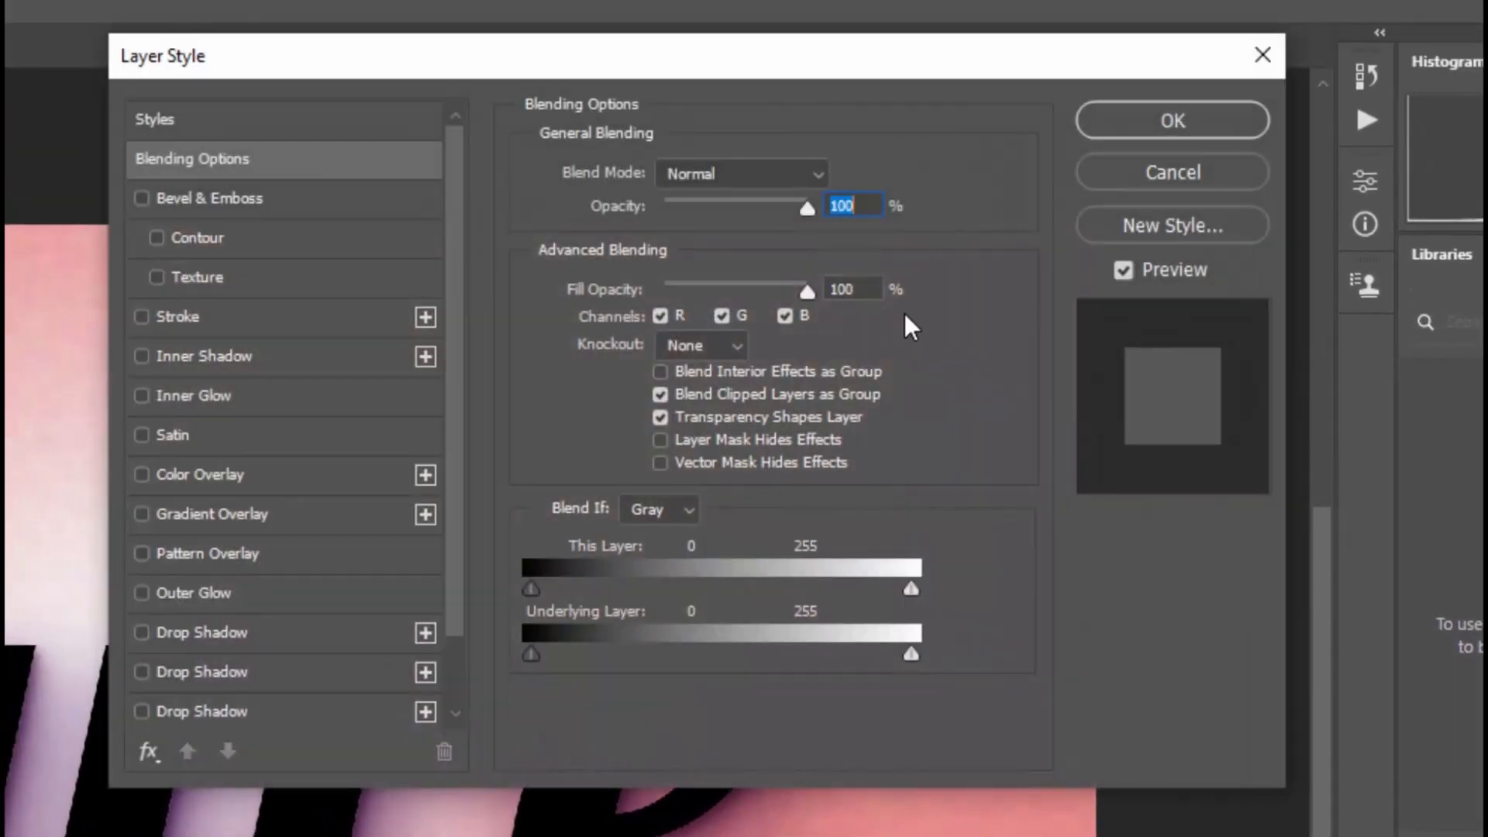
{"action": "left_click_drag", "start_coordinate": [858, 290], "coordinate": [831, 283]}
{"action": "type", "text": "0"}
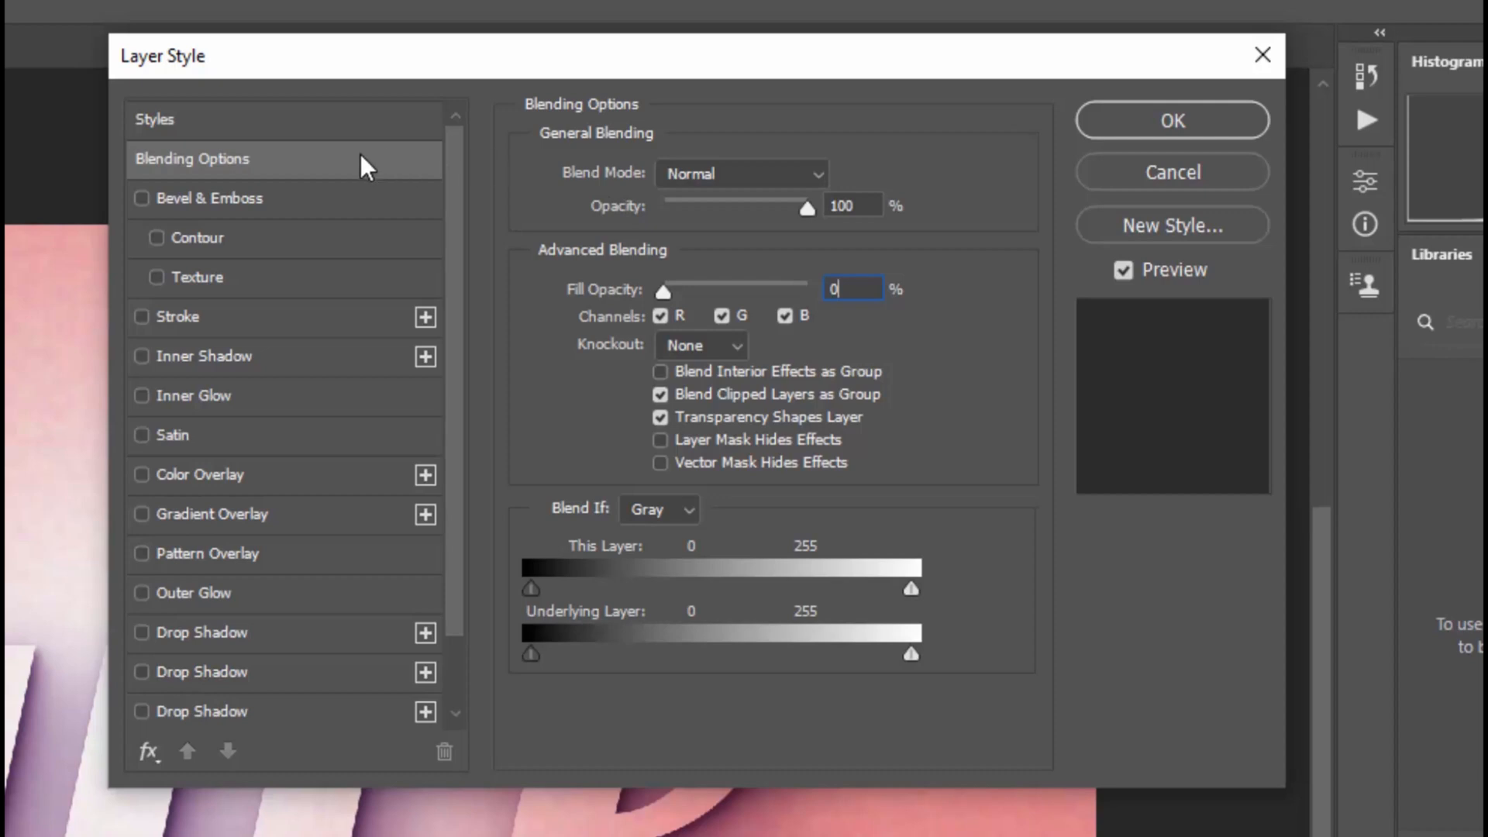
Step: Enable Bevel & Emboss with Stroke Emboss style, Smooth technique, 316% depth, Up direction and 33 px size
{"action": "left_click", "coordinate": [220, 198]}
{"action": "left_click", "coordinate": [686, 179]}
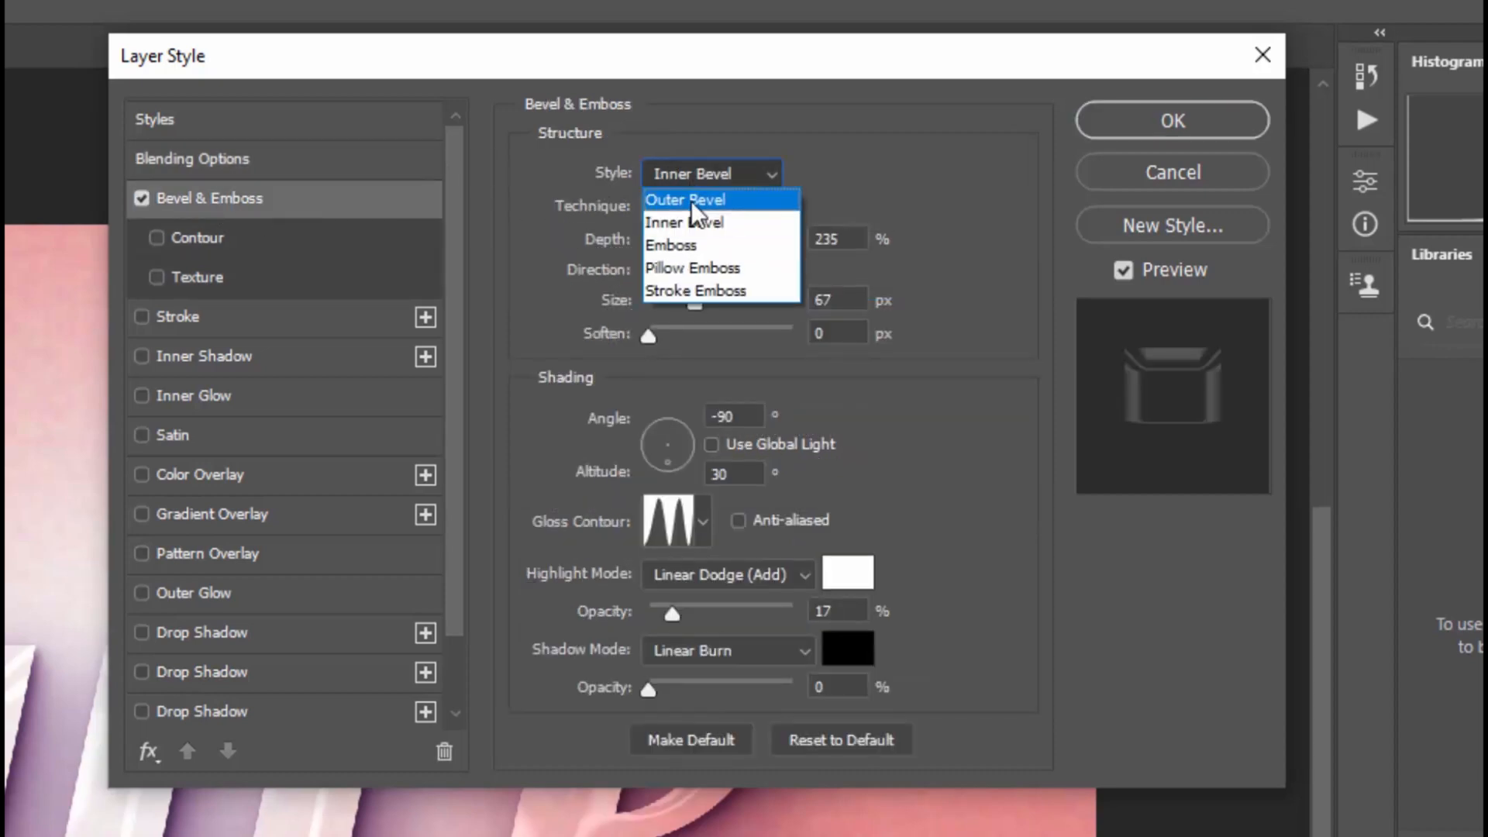
{"action": "key", "text": "Escape"}
{"action": "left_click", "coordinate": [690, 288]}
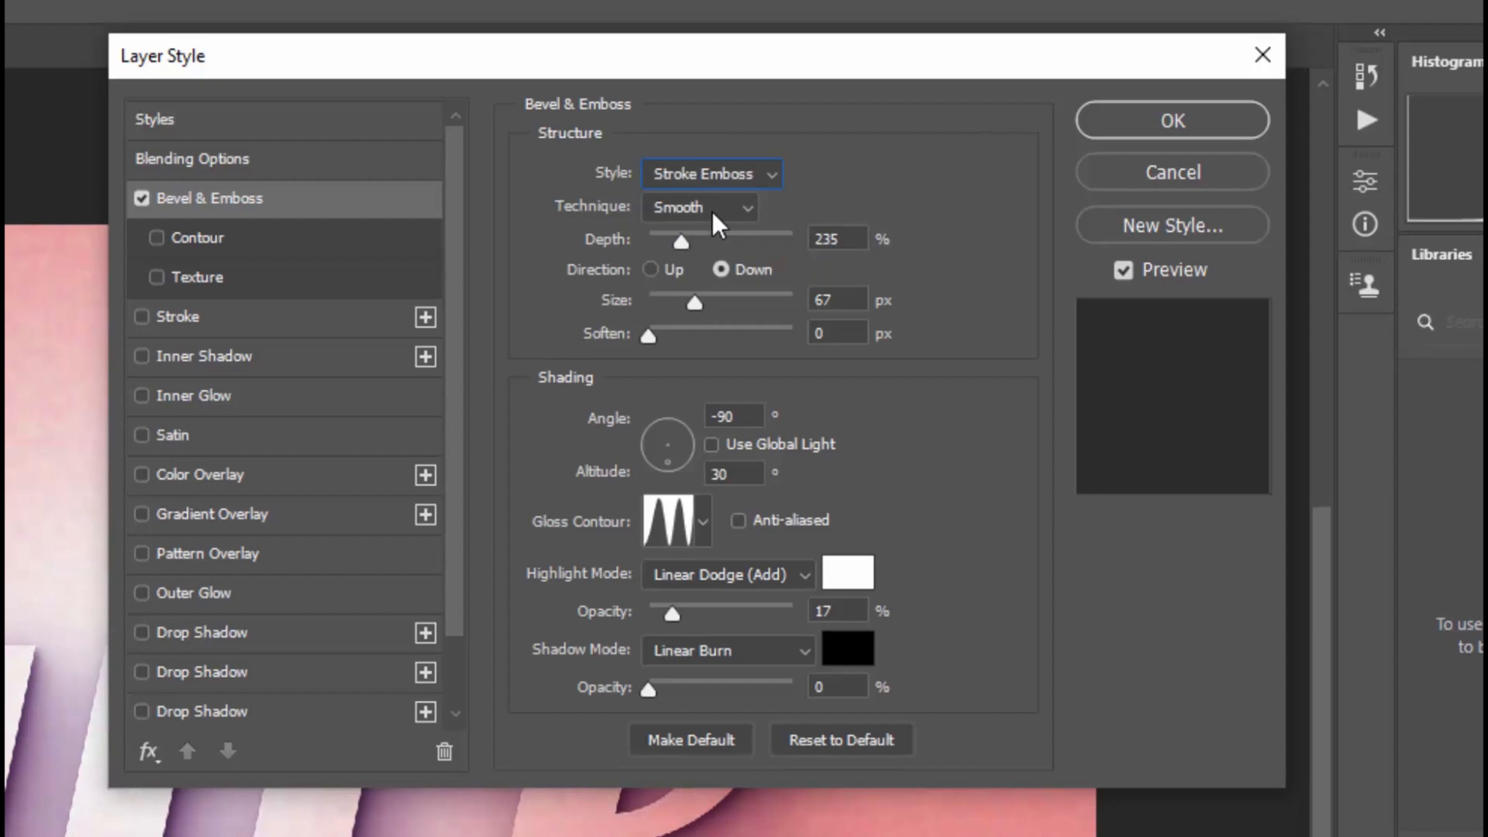
{"action": "left_click_drag", "start_coordinate": [836, 239], "coordinate": [801, 231]}
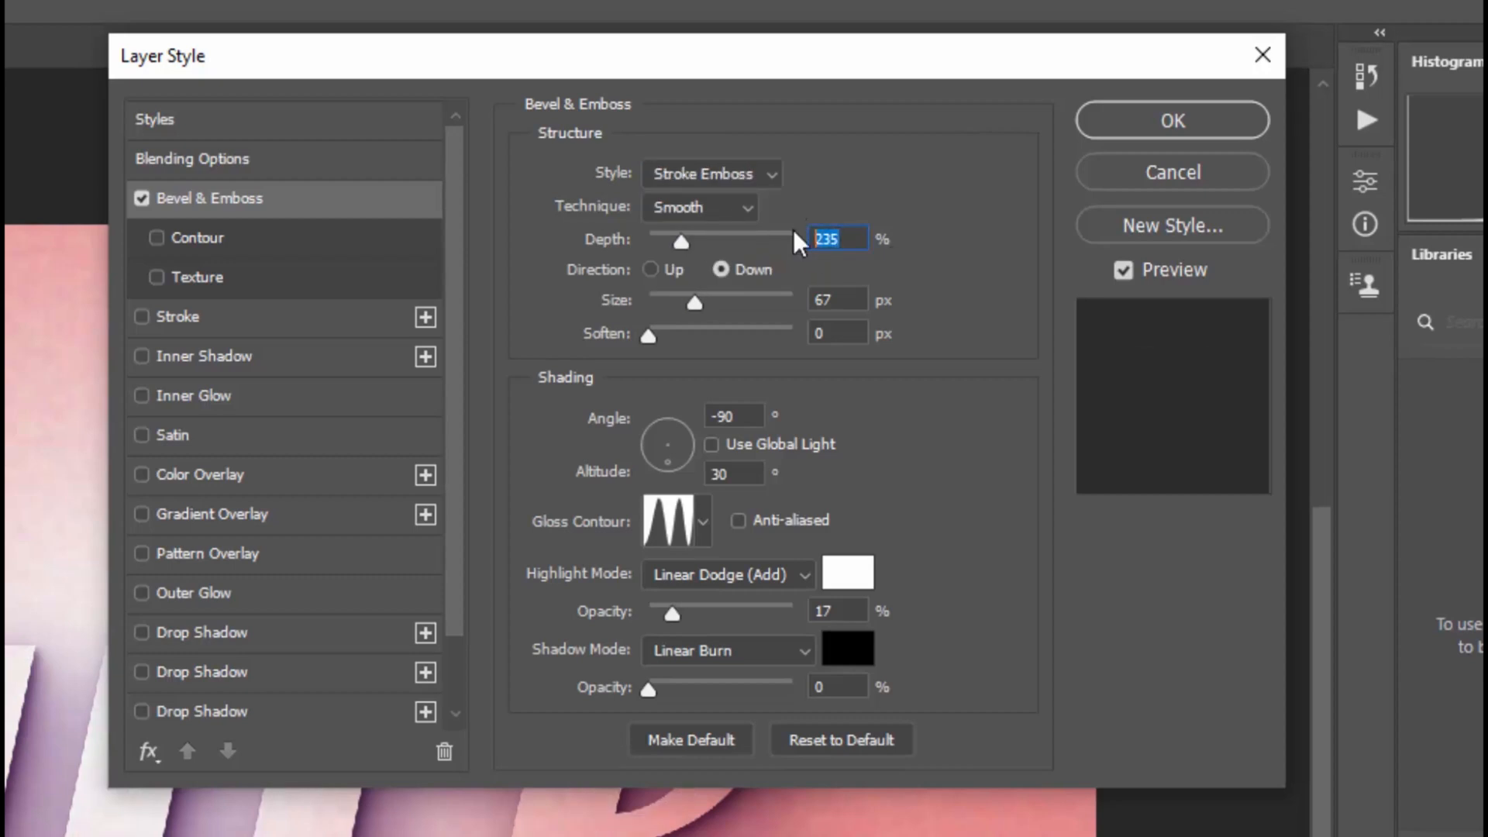
{"action": "type", "text": "316"}
{"action": "key", "text": "Tab"}
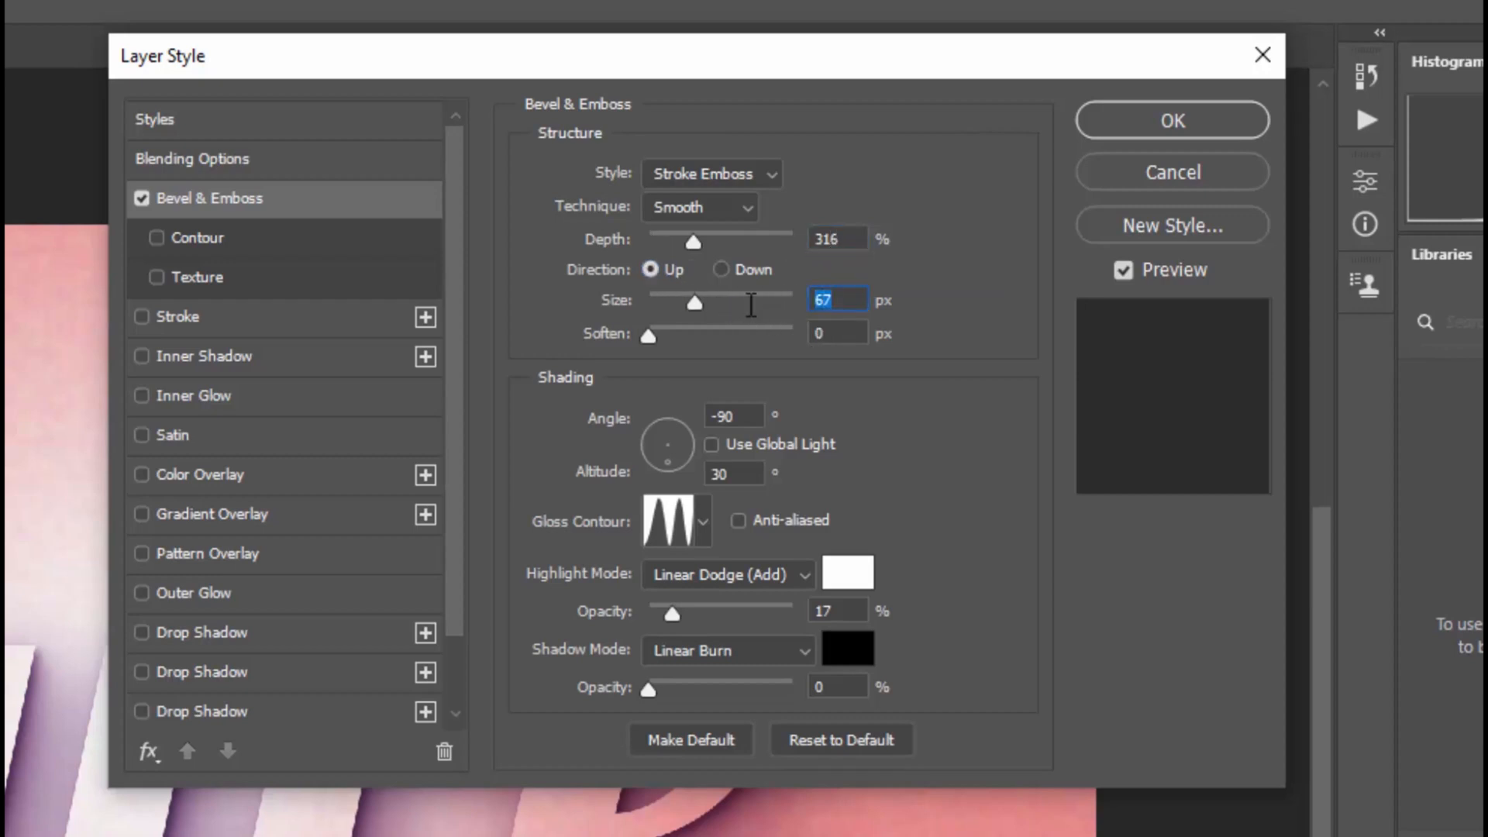
{"action": "type", "text": "33"}
Step: Set the bevel shading to a white highlight at 70% opacity and a shadow at 21% opacity, keeping the -90° angle and 30° altitude
{"action": "left_click", "coordinate": [724, 414]}
{"action": "key", "text": "Tab"}
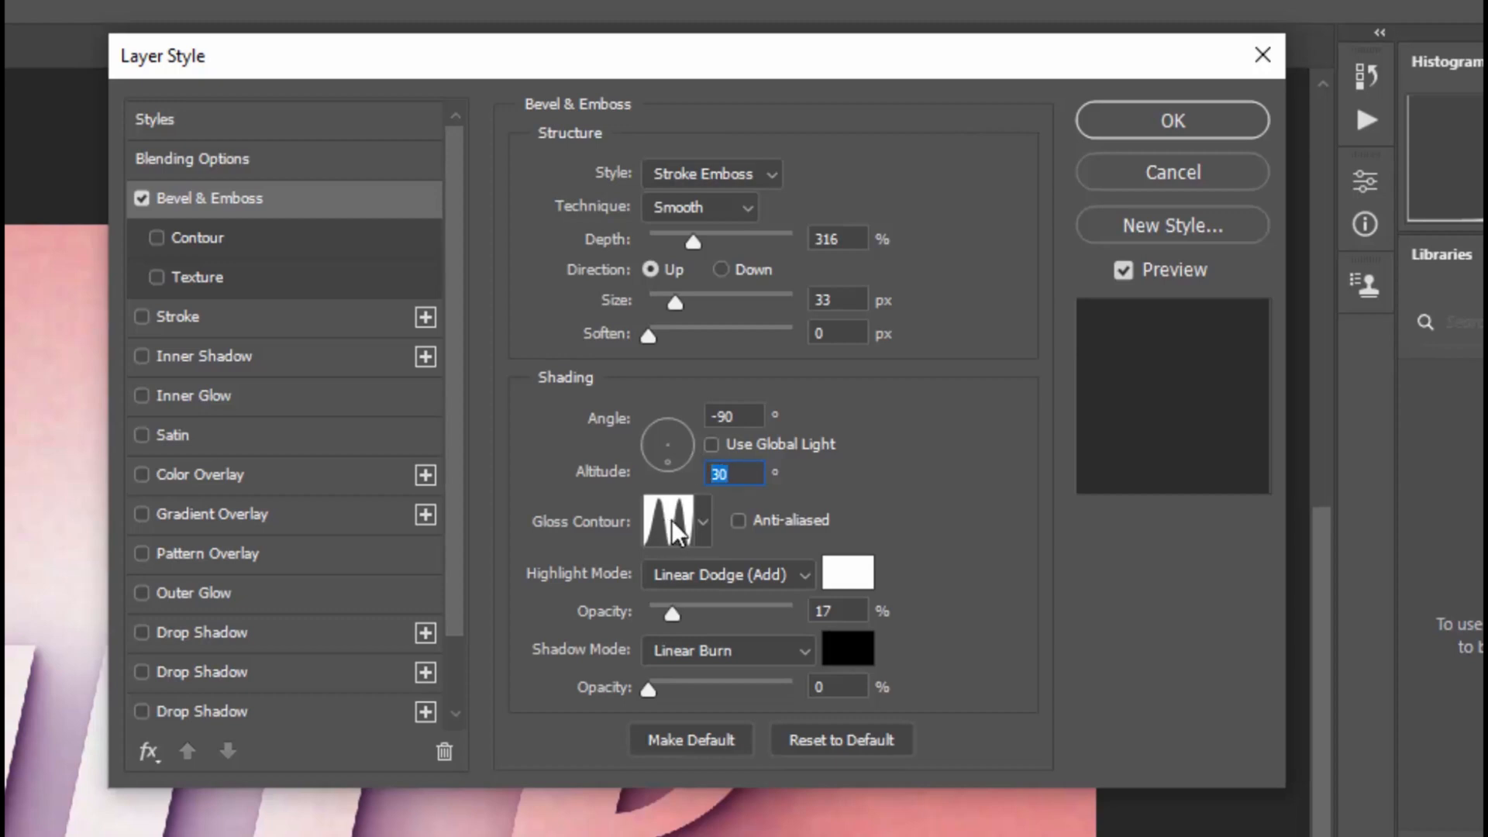
{"action": "left_click", "coordinate": [848, 573]}
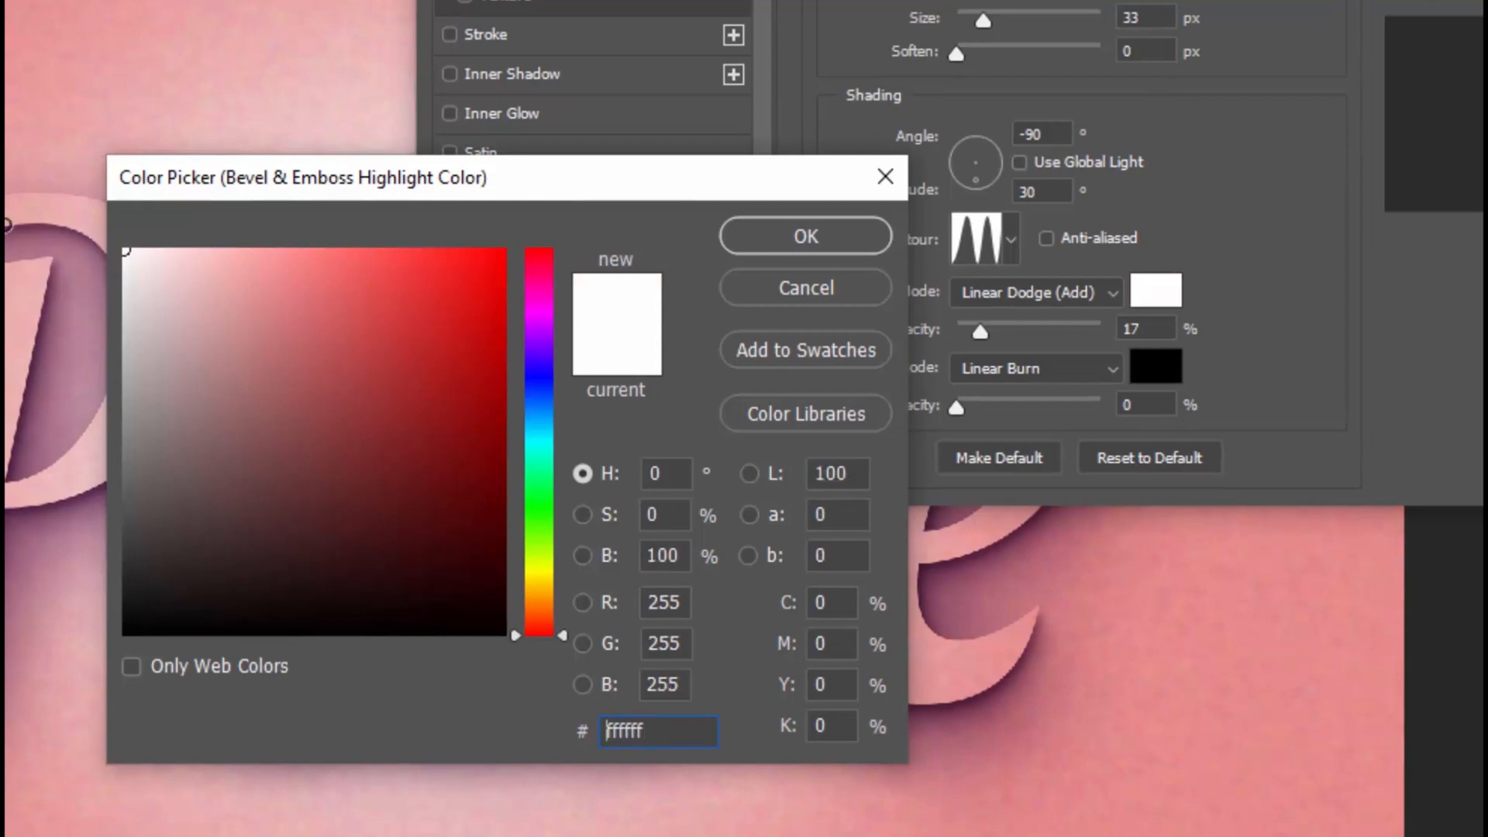
{"action": "left_click", "coordinate": [803, 243]}
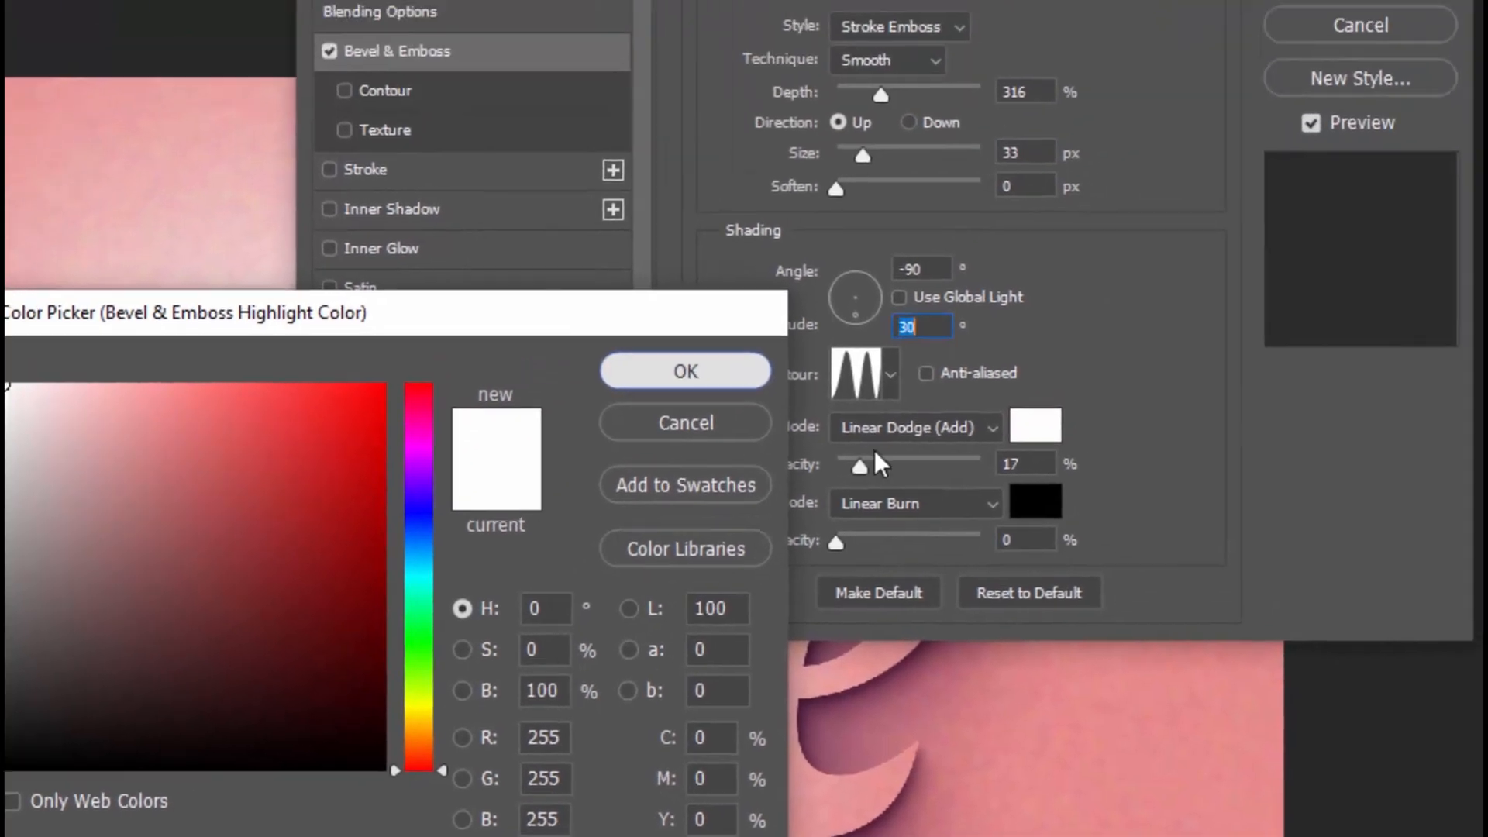
{"action": "left_click", "coordinate": [1144, 325]}
{"action": "key", "text": "BackSpace"}
{"action": "key", "text": "BackSpace"}
{"action": "type", "text": "70"}
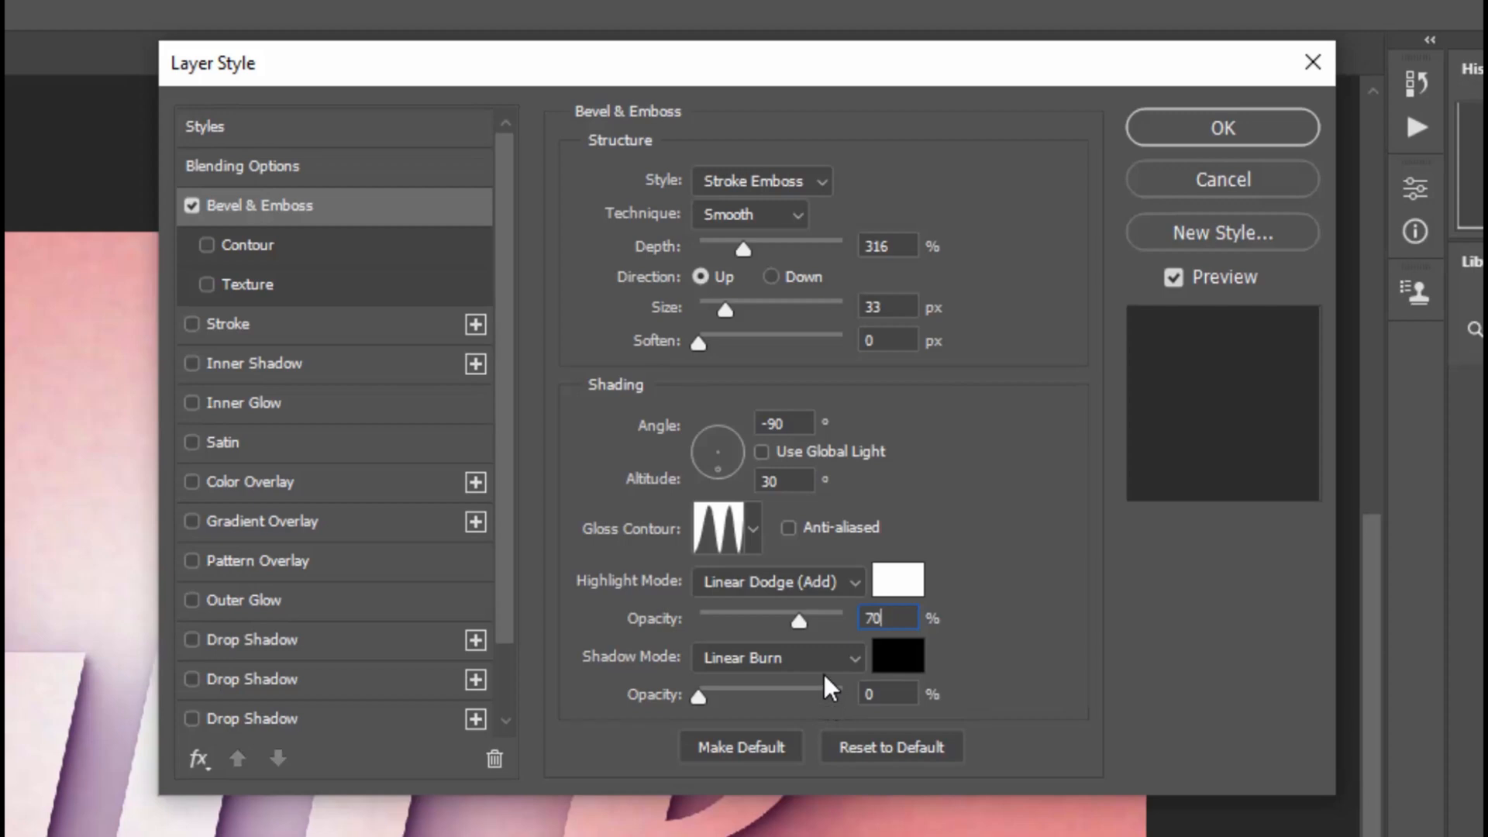
{"action": "left_click", "coordinate": [880, 700]}
{"action": "type", "text": "21"}
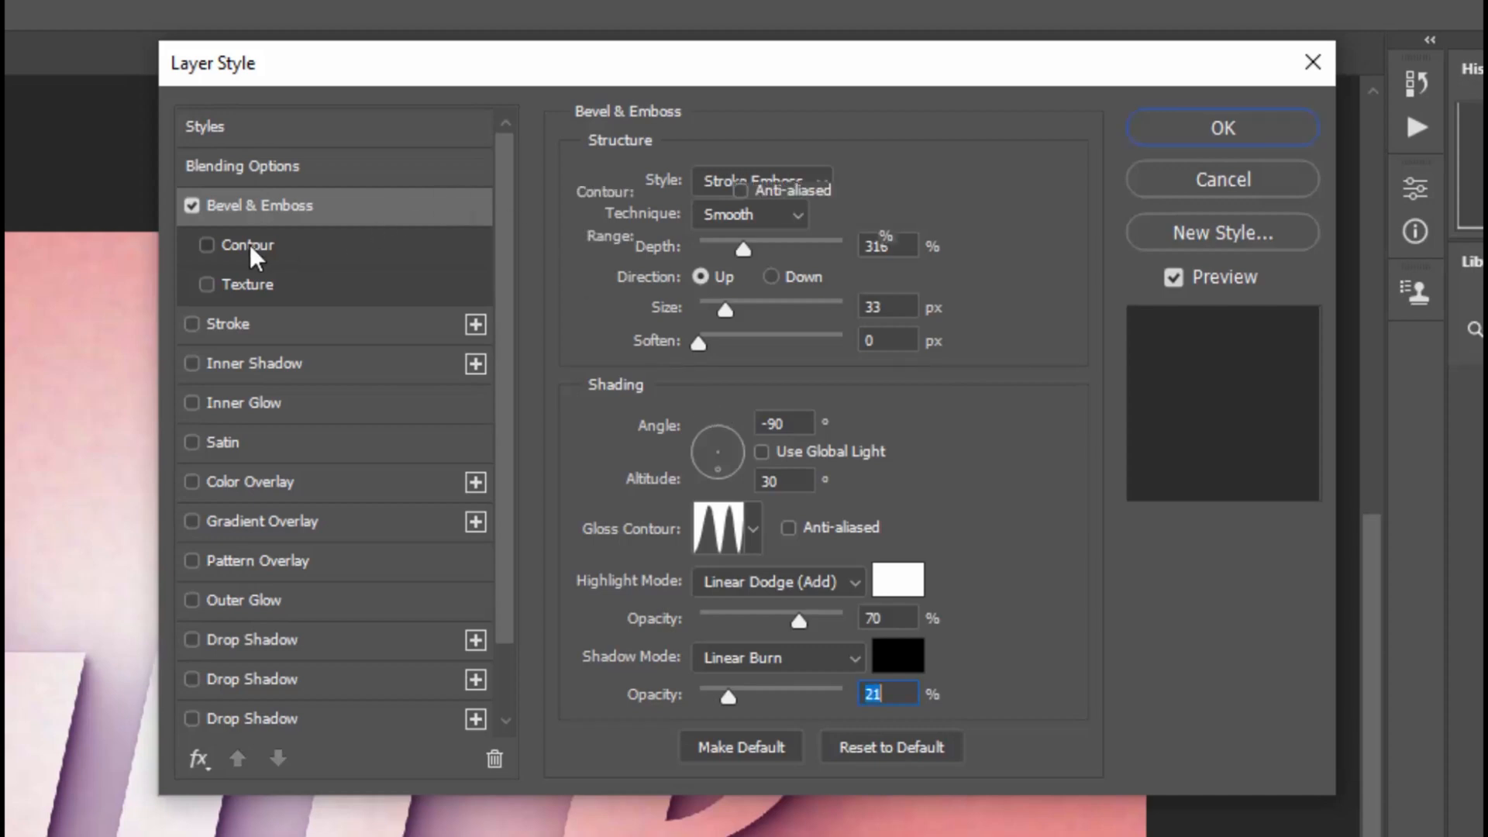
Step: Enable the bevel's contour and a 10 px inside gray stroke, and apply the layer style
{"action": "left_click", "coordinate": [208, 245]}
{"action": "left_click", "coordinate": [858, 235]}
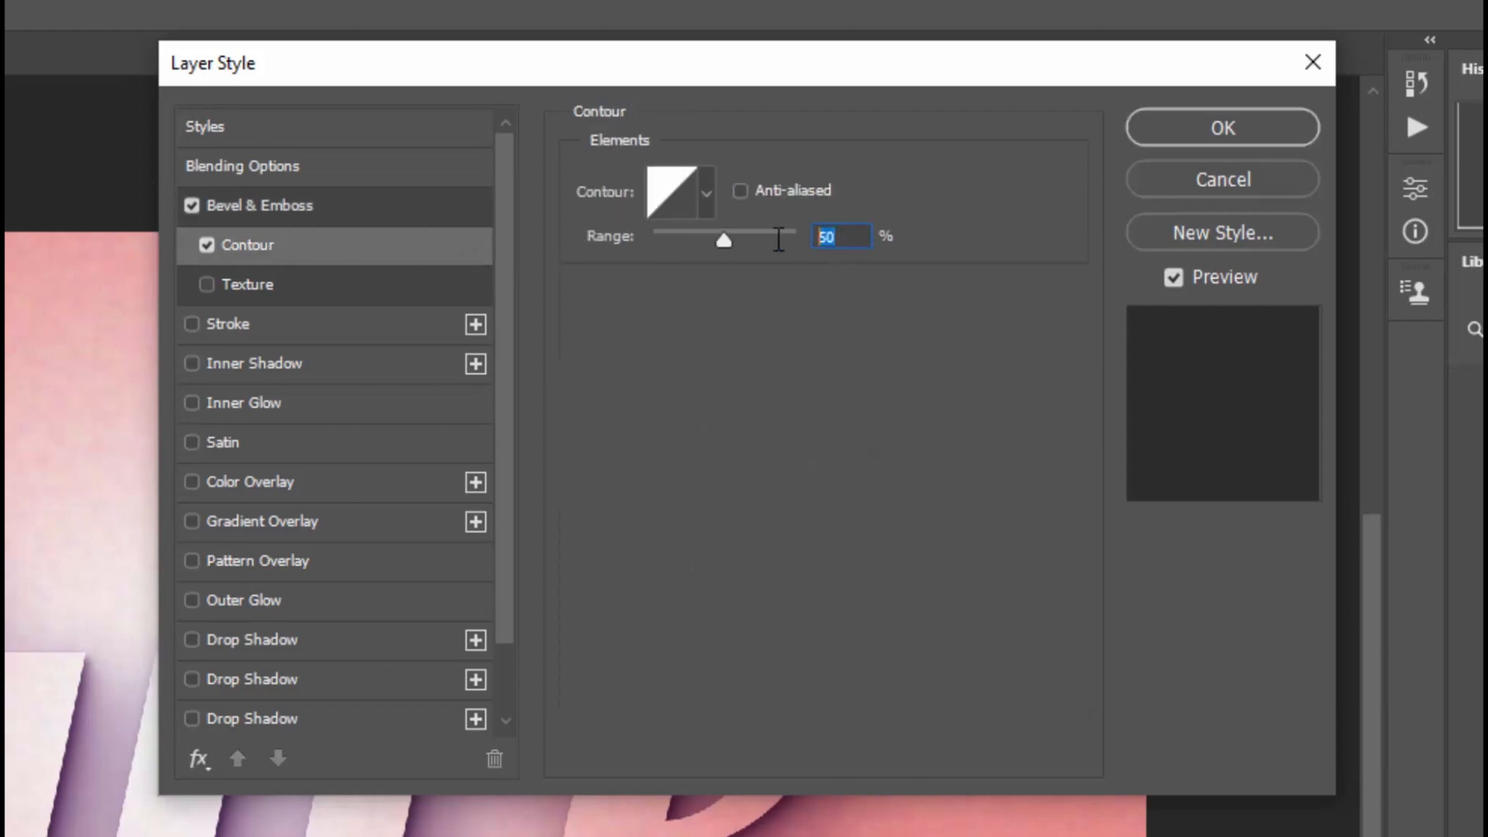
{"action": "left_click", "coordinate": [232, 324]}
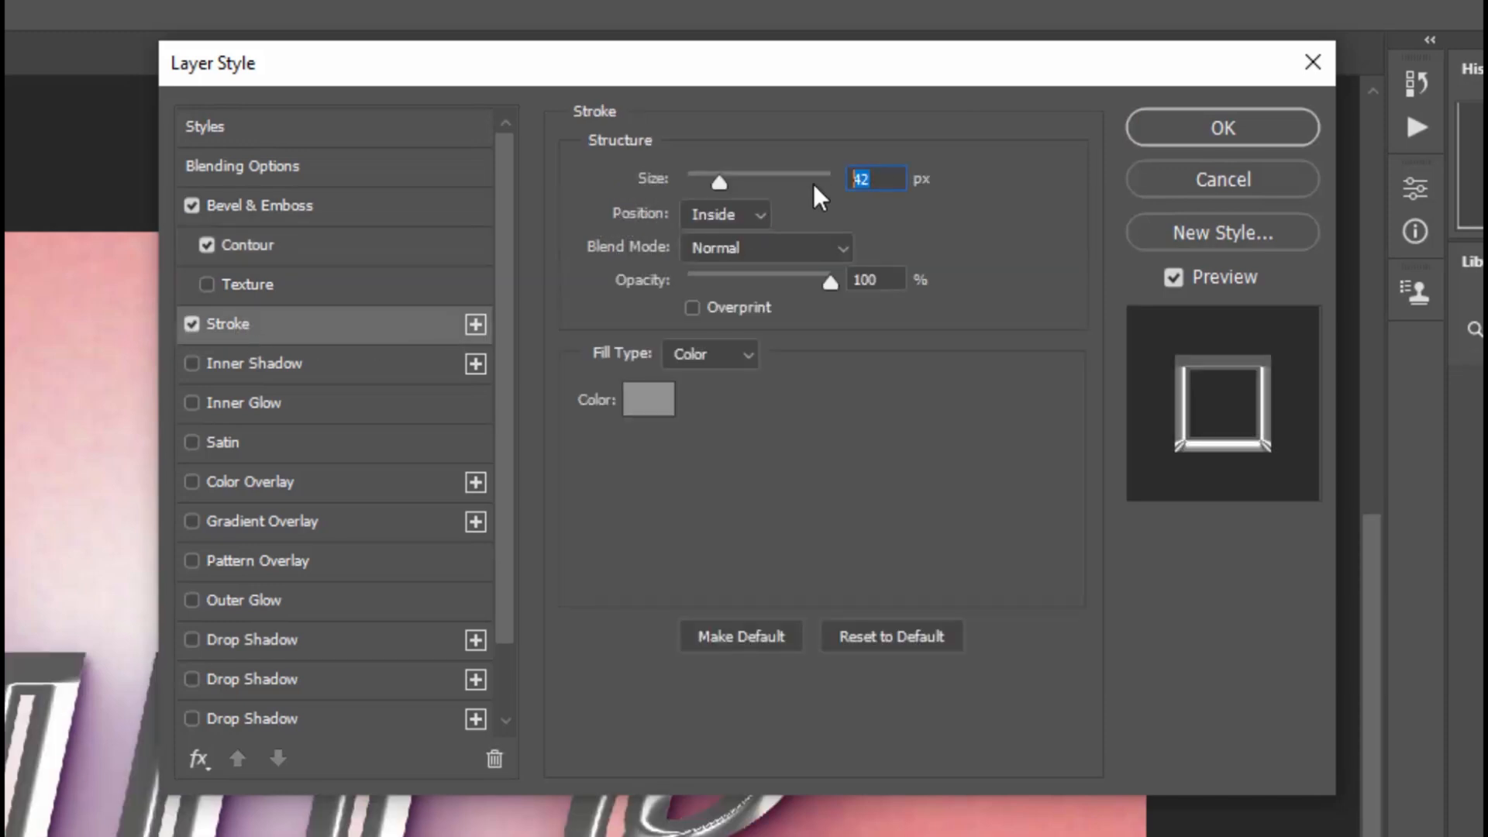
{"action": "type", "text": "10"}
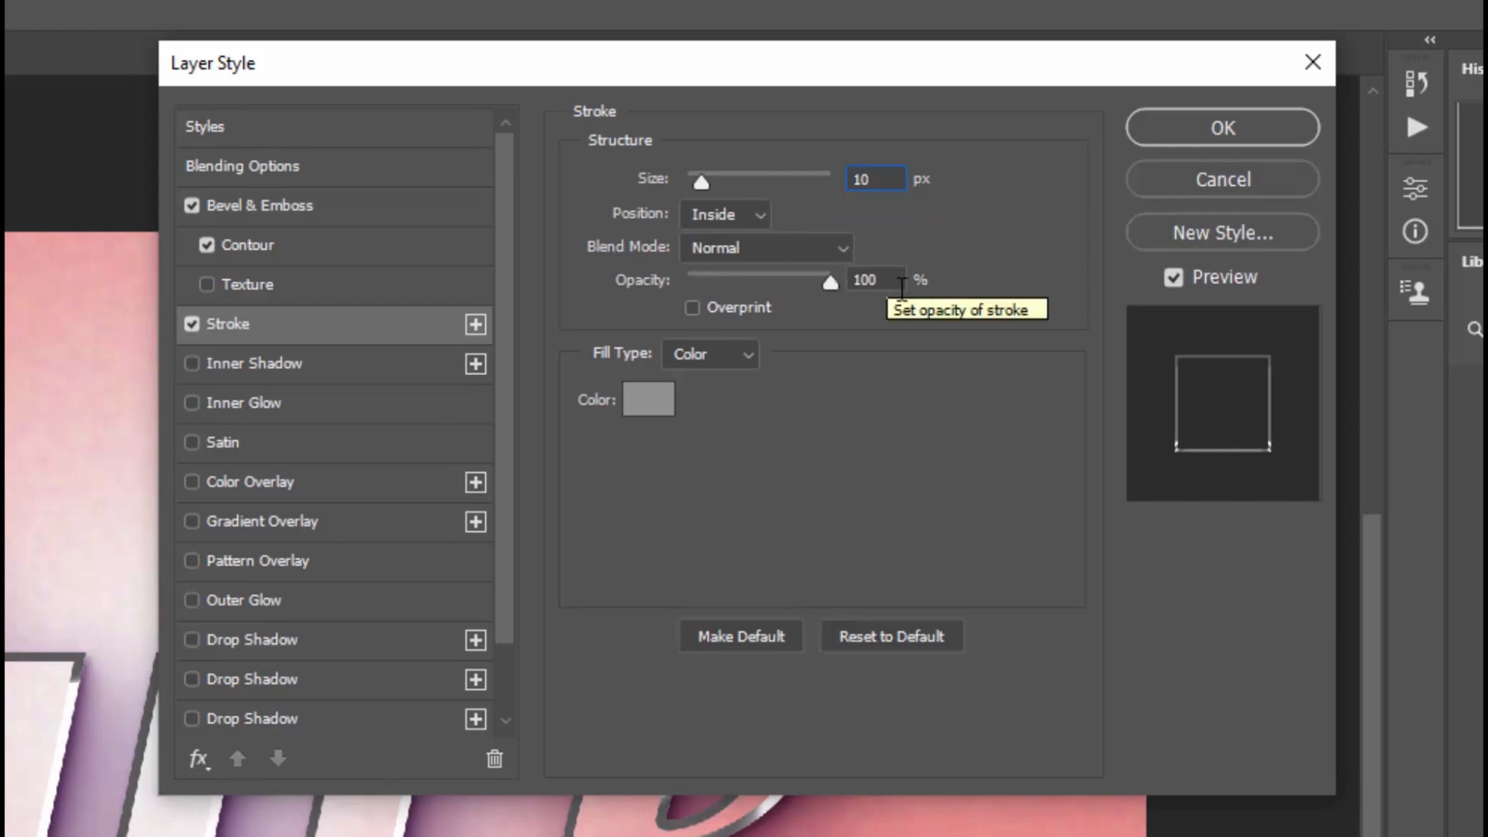
{"action": "left_click", "coordinate": [643, 407]}
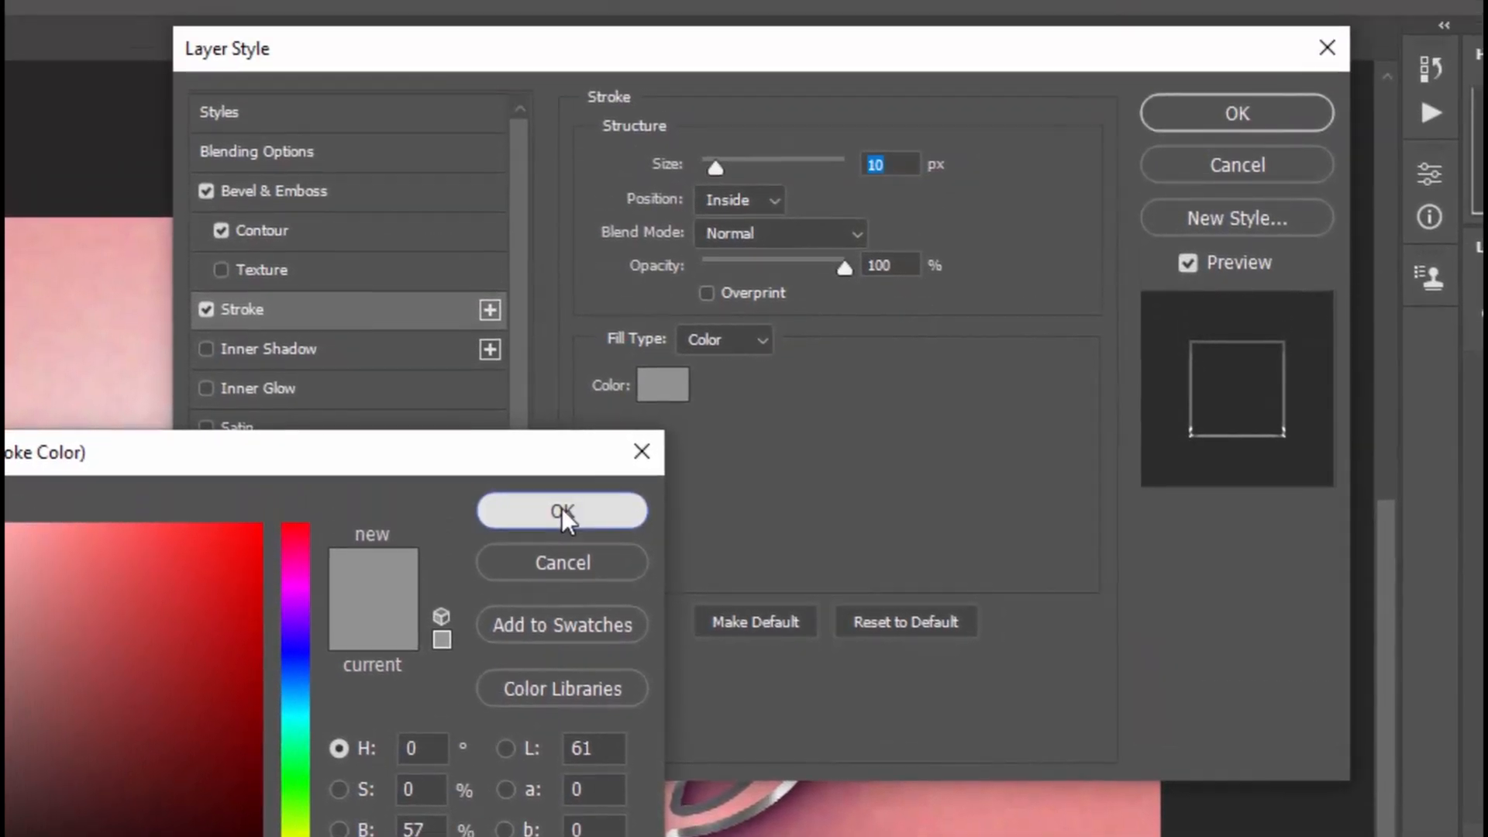
{"action": "left_click", "coordinate": [562, 512]}
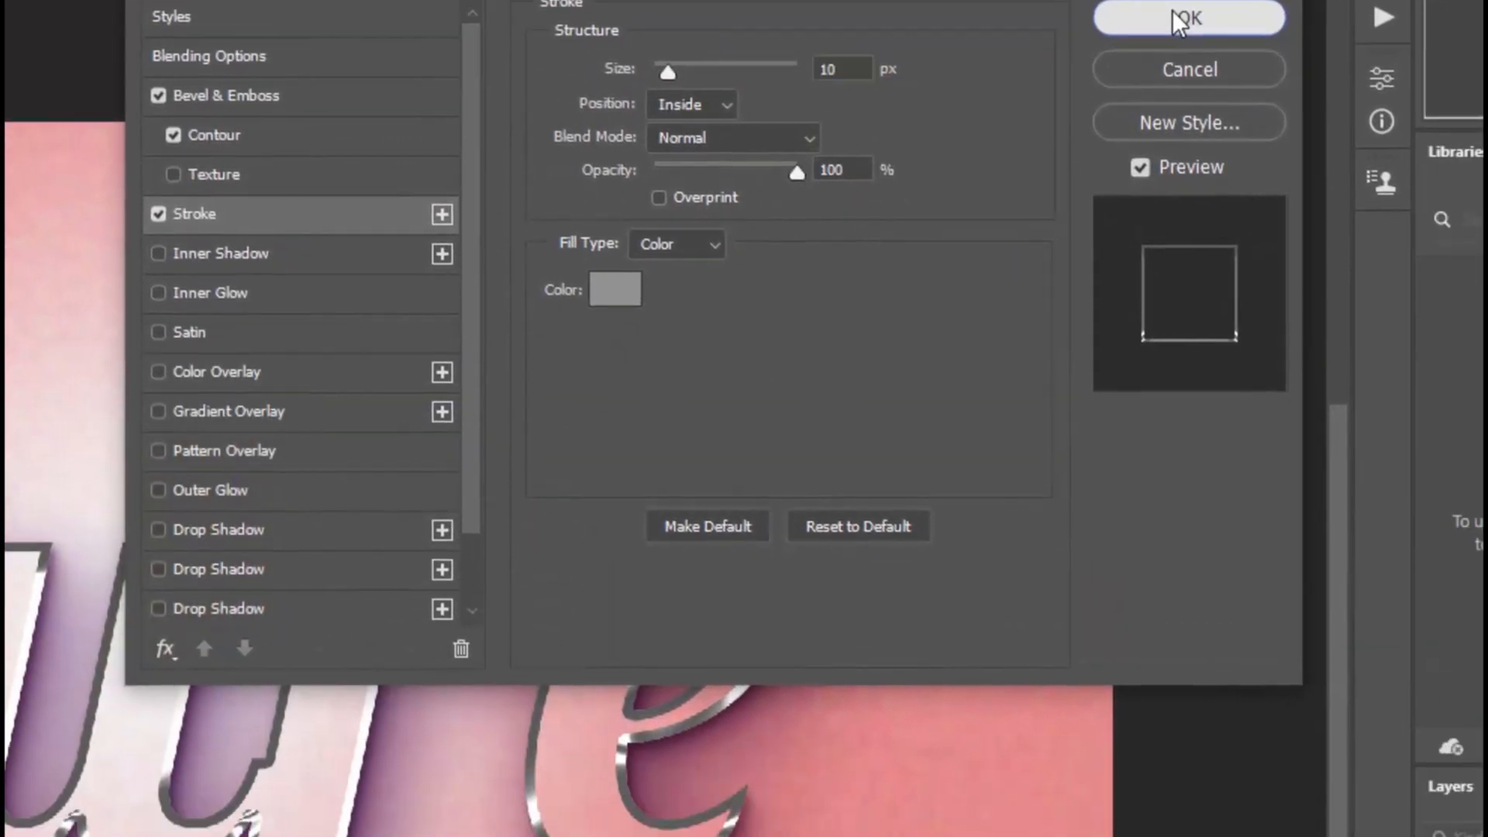
{"action": "left_click", "coordinate": [1233, 116]}
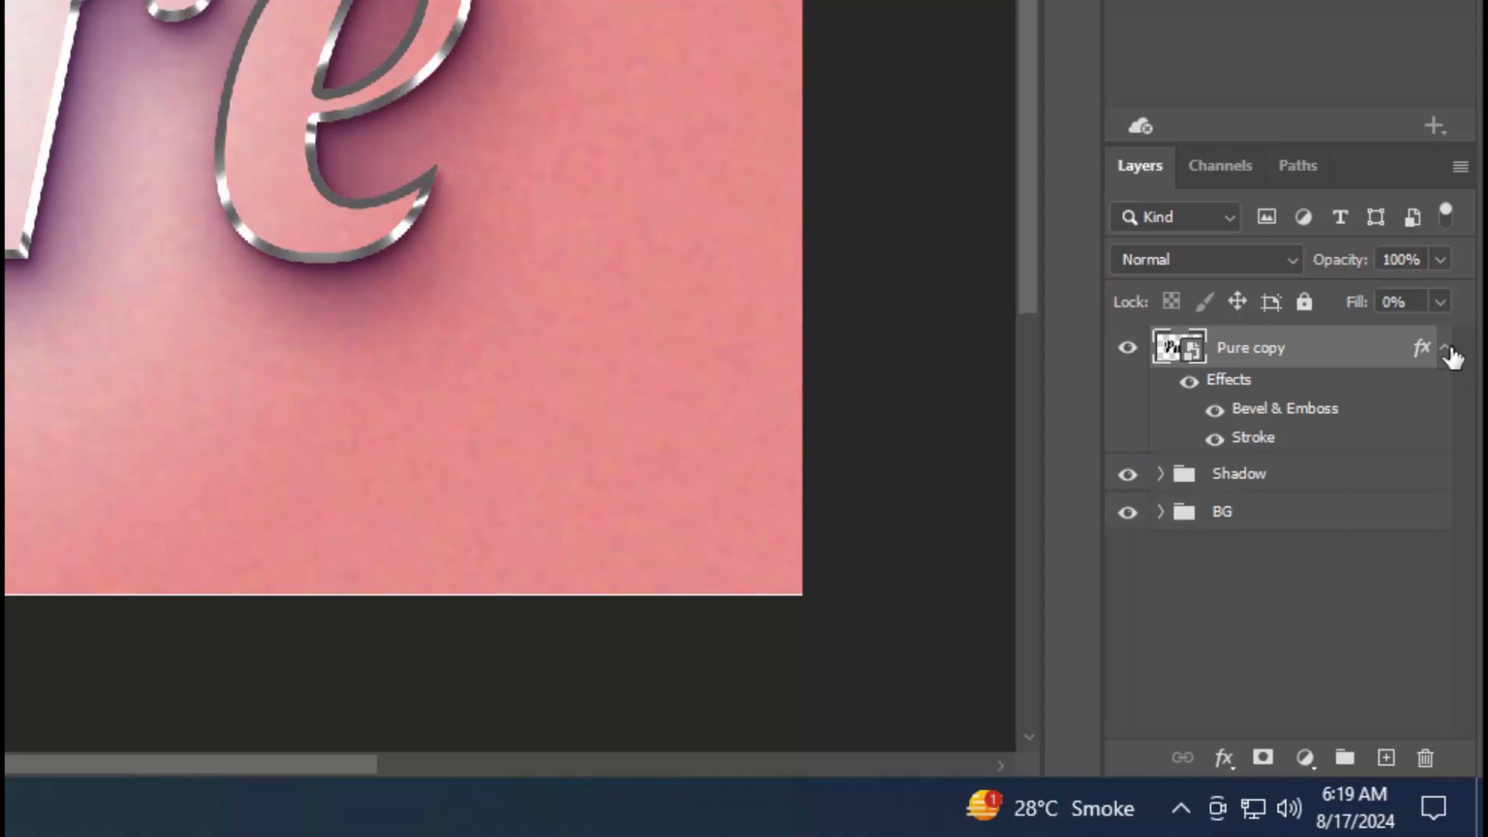
Step: Collapse Pure copy's effects list and duplicate the layer sixteen times, nudging it once up and once right between duplicates
{"action": "left_click", "coordinate": [1447, 349]}
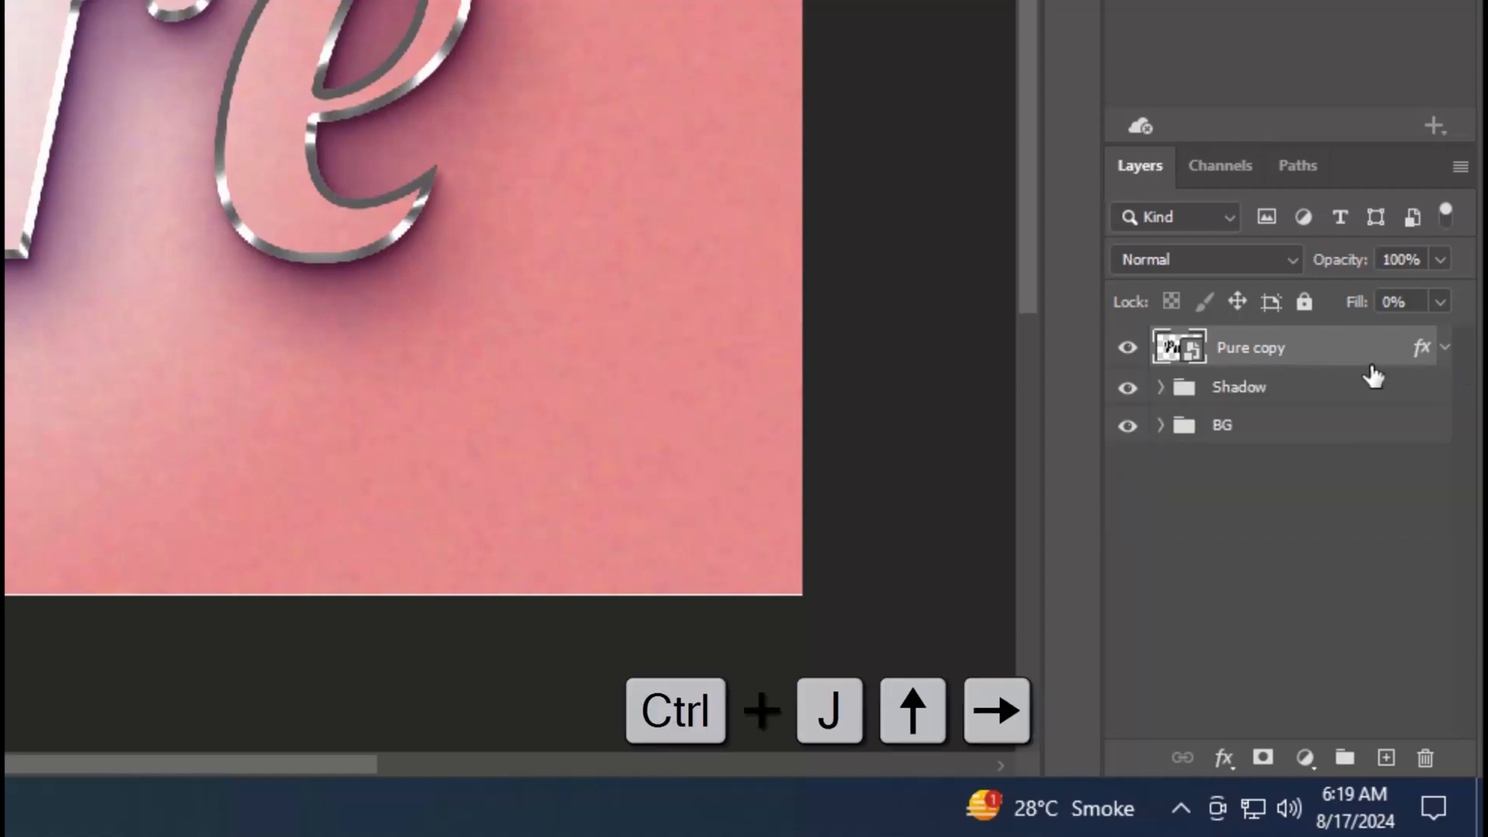
{"action": "key", "text": "ctrl+j"}
{"action": "key", "text": "Up"}
{"action": "key", "text": "Right"}
{"action": "key", "text": "ctrl+j"}
{"action": "key", "text": "Up"}
{"action": "key", "text": "Right"}
{"action": "key", "text": "ctrl+j"}
{"action": "key", "text": "Up"}
{"action": "key", "text": "Right"}
{"action": "key", "text": "ctrl+j"}
{"action": "key", "text": "Up"}
{"action": "key", "text": "Right"}
{"action": "key", "text": "ctrl+j"}
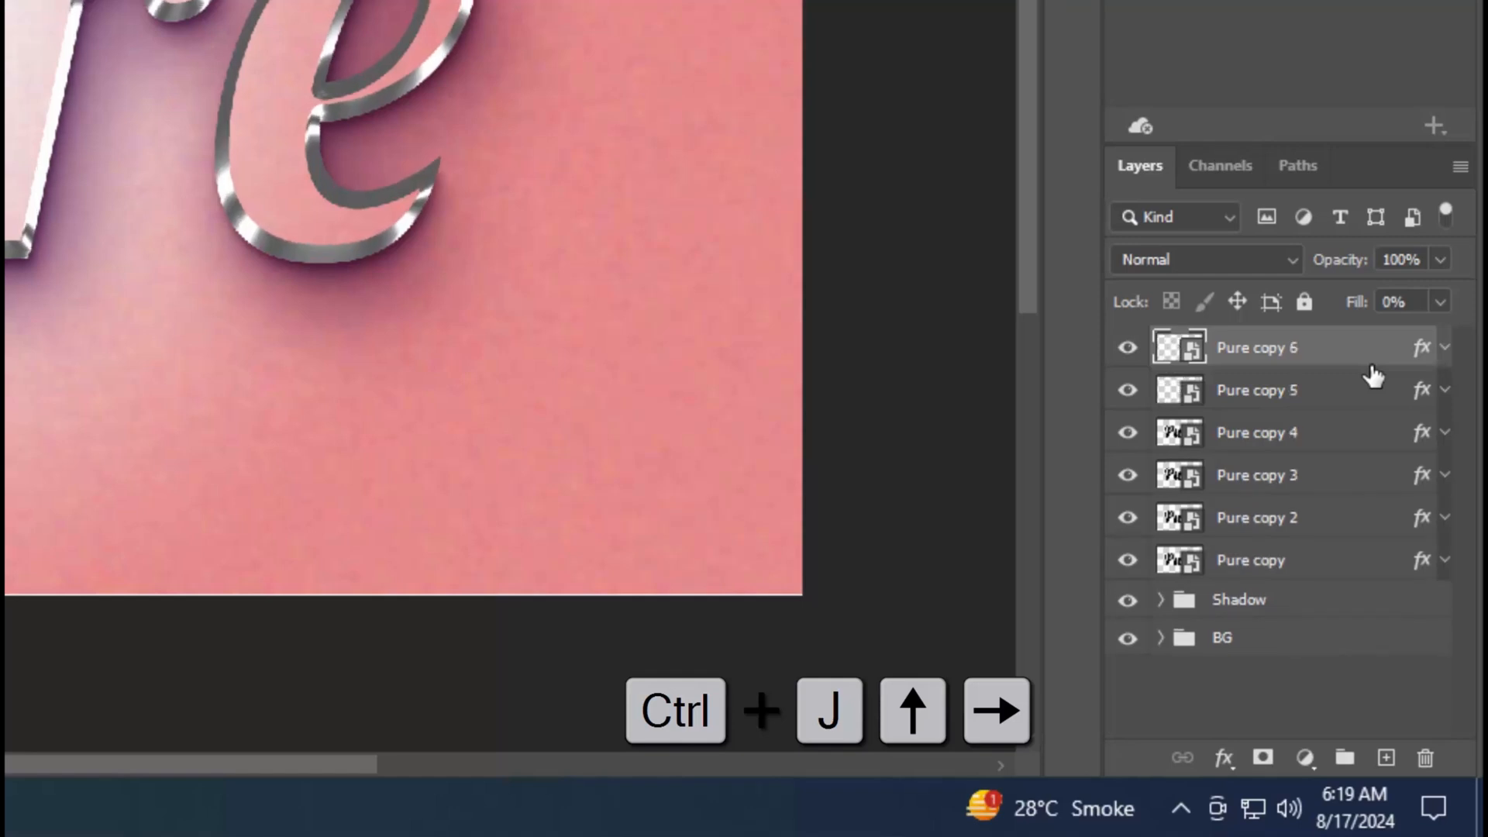
{"action": "key", "text": "Up"}
{"action": "key", "text": "Right"}
{"action": "key", "text": "ctrl+j"}
{"action": "key", "text": "Up"}
{"action": "key", "text": "Right"}
{"action": "key", "text": "ctrl+j"}
{"action": "key", "text": "Up"}
{"action": "key", "text": "Right"}
{"action": "key", "text": "ctrl+j"}
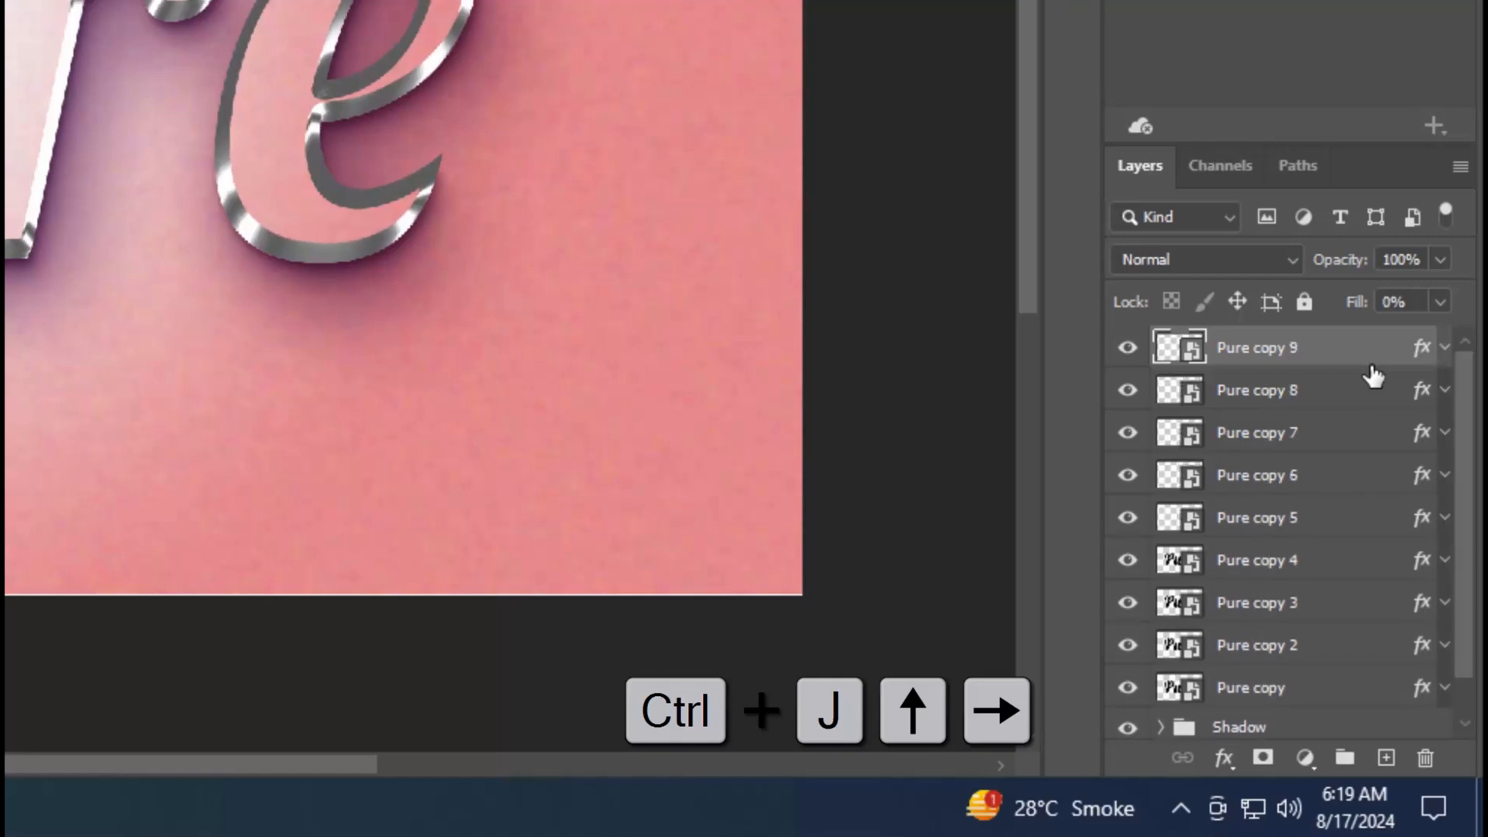
{"action": "key", "text": "Up"}
{"action": "key", "text": "Right"}
{"action": "key", "text": "ctrl+j"}
{"action": "key", "text": "Up"}
{"action": "key", "text": "Right"}
{"action": "key", "text": "ctrl+j"}
{"action": "key", "text": "Up"}
{"action": "key", "text": "Right"}
{"action": "key", "text": "ctrl+j"}
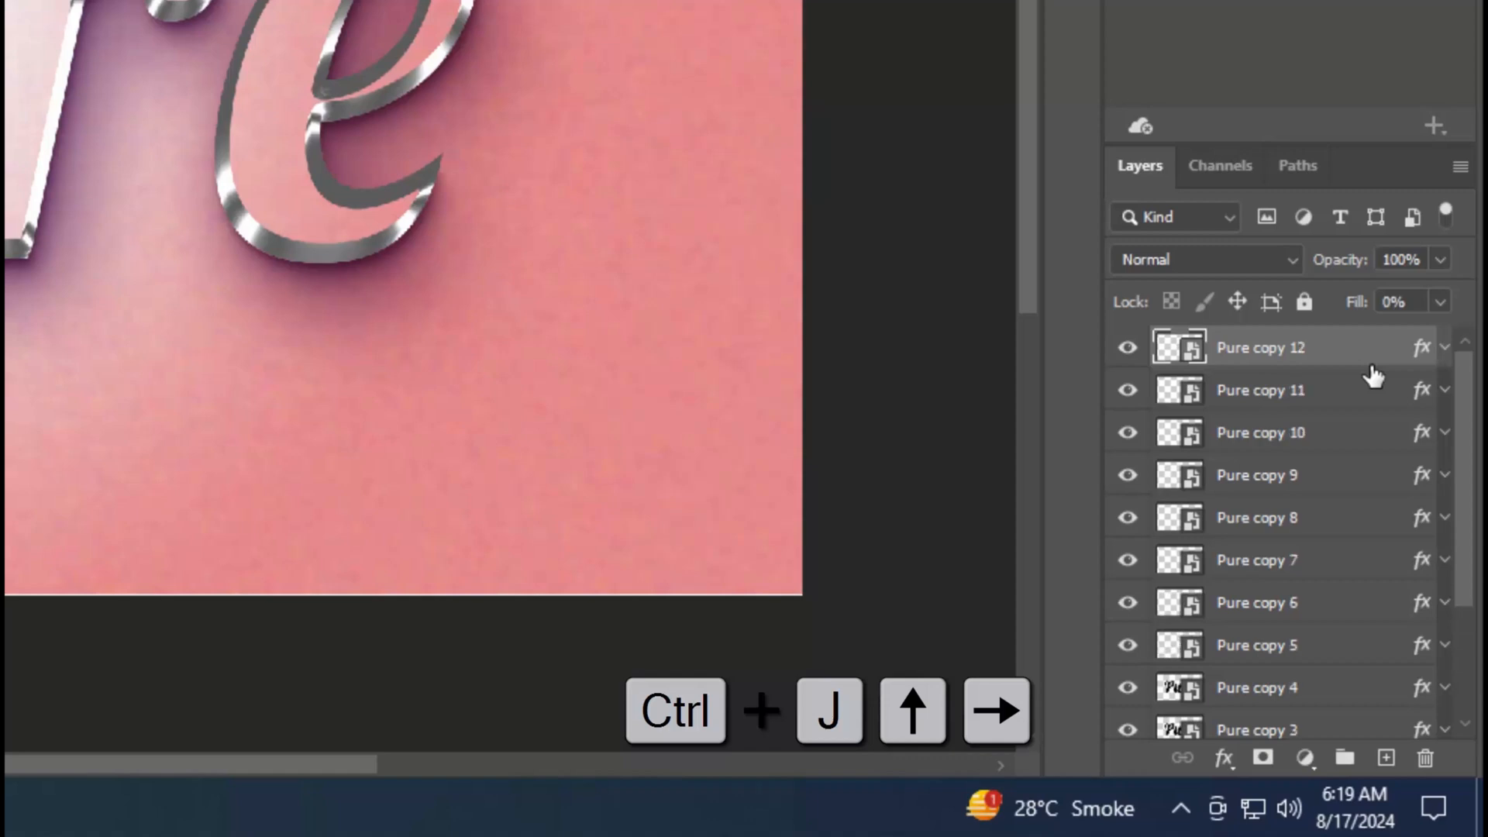
{"action": "key", "text": "Up"}
{"action": "key", "text": "Right"}
{"action": "key", "text": "ctrl+j"}
{"action": "key", "text": "Up"}
{"action": "key", "text": "Right"}
{"action": "key", "text": "ctrl+j"}
{"action": "key", "text": "Up"}
{"action": "key", "text": "Right"}
{"action": "key", "text": "ctrl+j"}
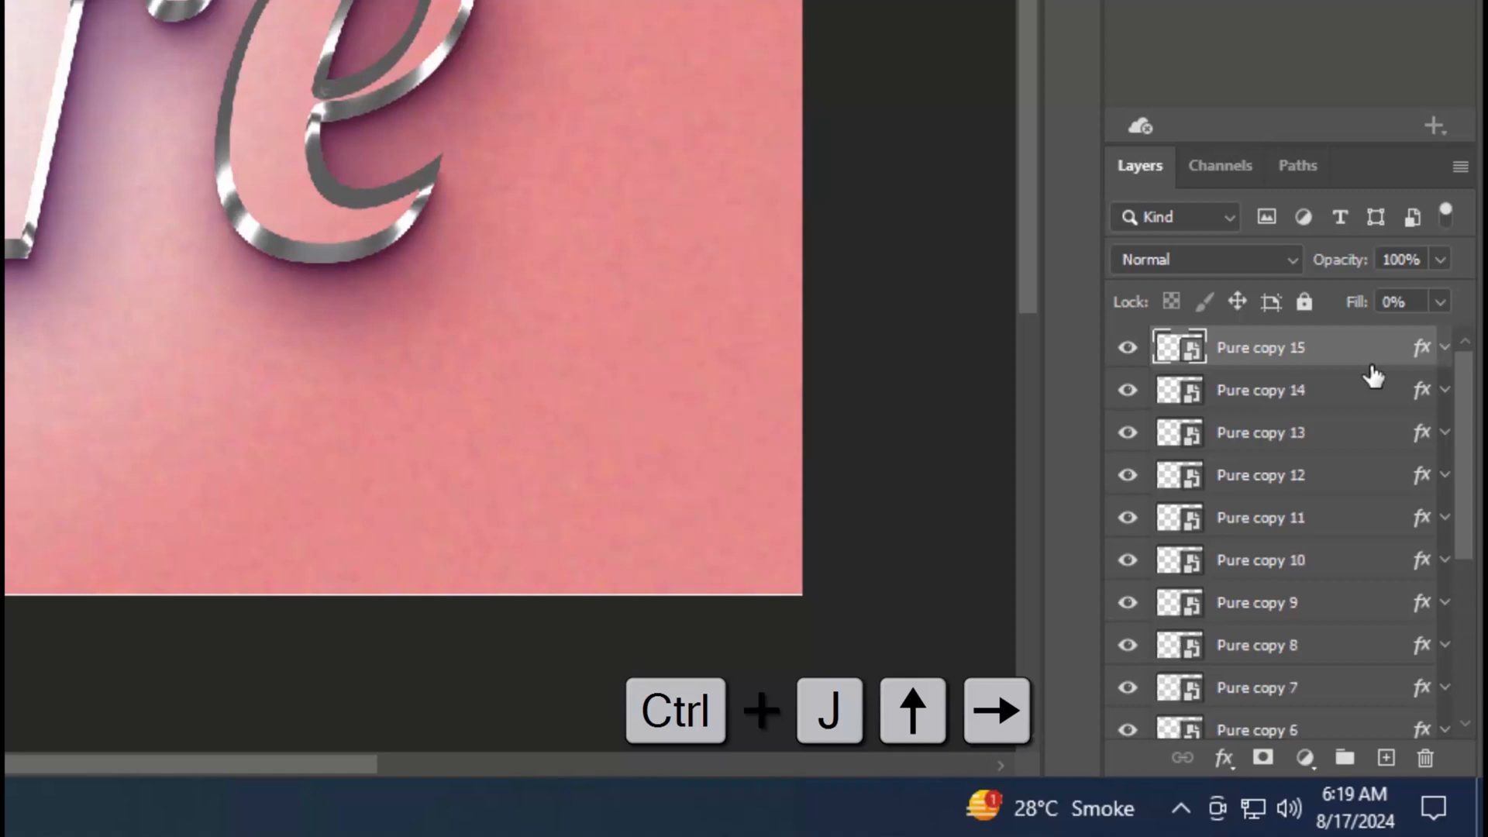
{"action": "key", "text": "Up"}
{"action": "key", "text": "Right"}
{"action": "key", "text": "ctrl+j"}
{"action": "key", "text": "Up"}
{"action": "key", "text": "Right"}
{"action": "key", "text": "ctrl+j"}
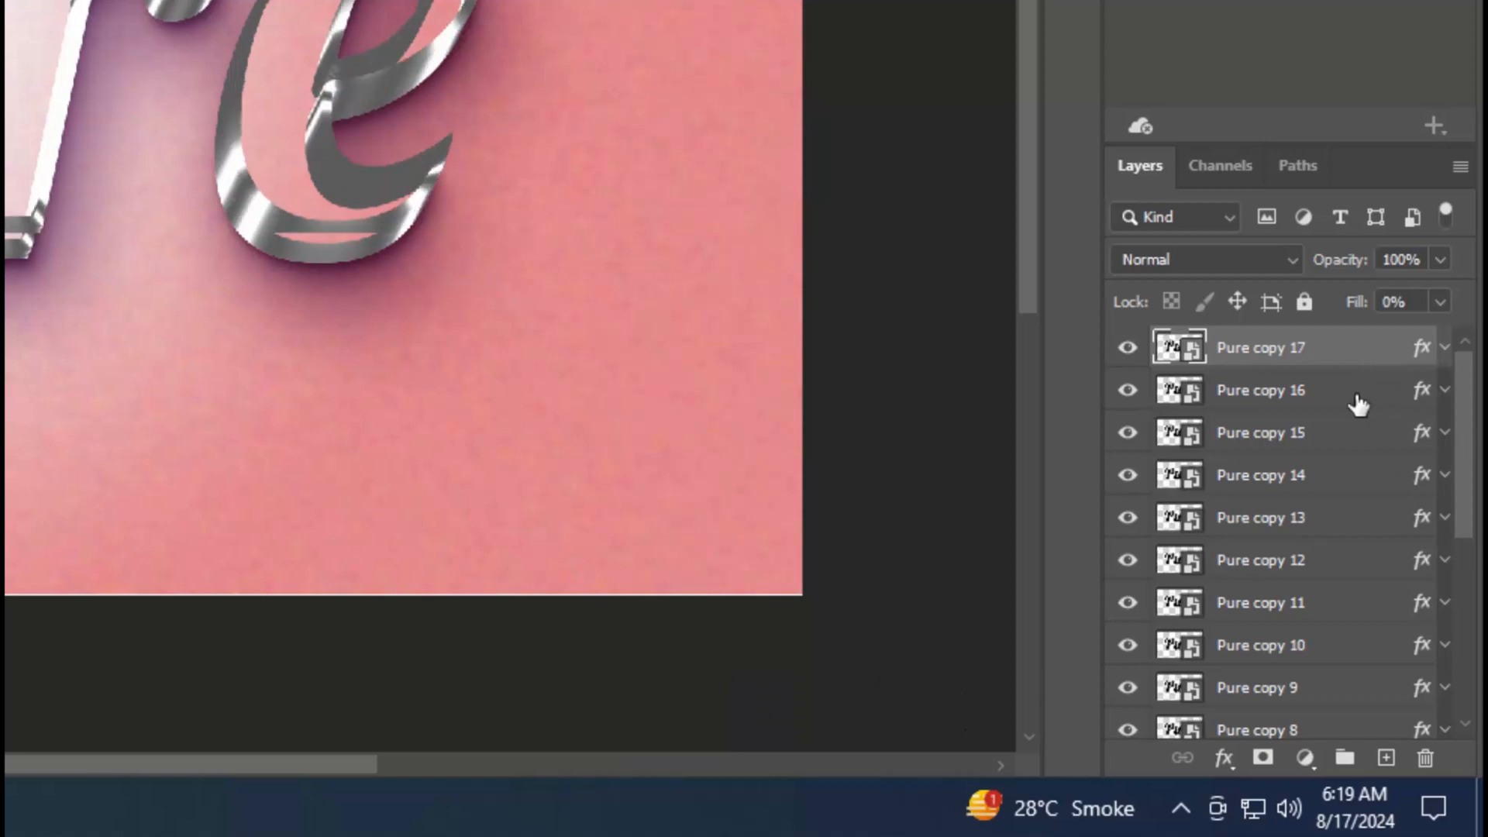
Step: Group the layers Pure copy through Pure copy 16 in a new group named Border, leaving Pure copy 17 outside
{"action": "scroll", "coordinate": [1347, 401], "scroll_direction": "down", "scroll_amount": 5}
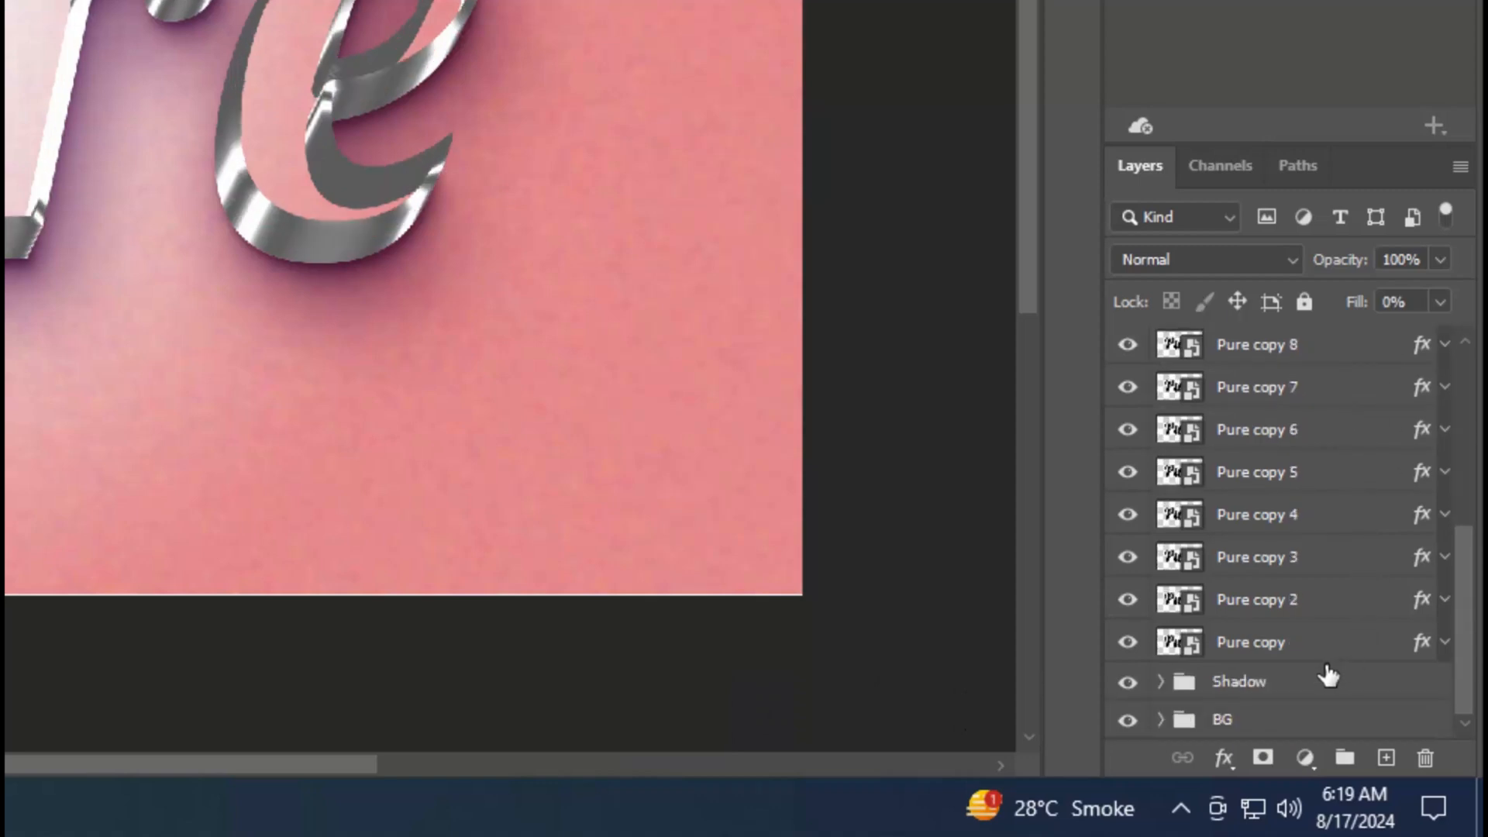
{"action": "left_click", "coordinate": [1318, 643], "text": "shift"}
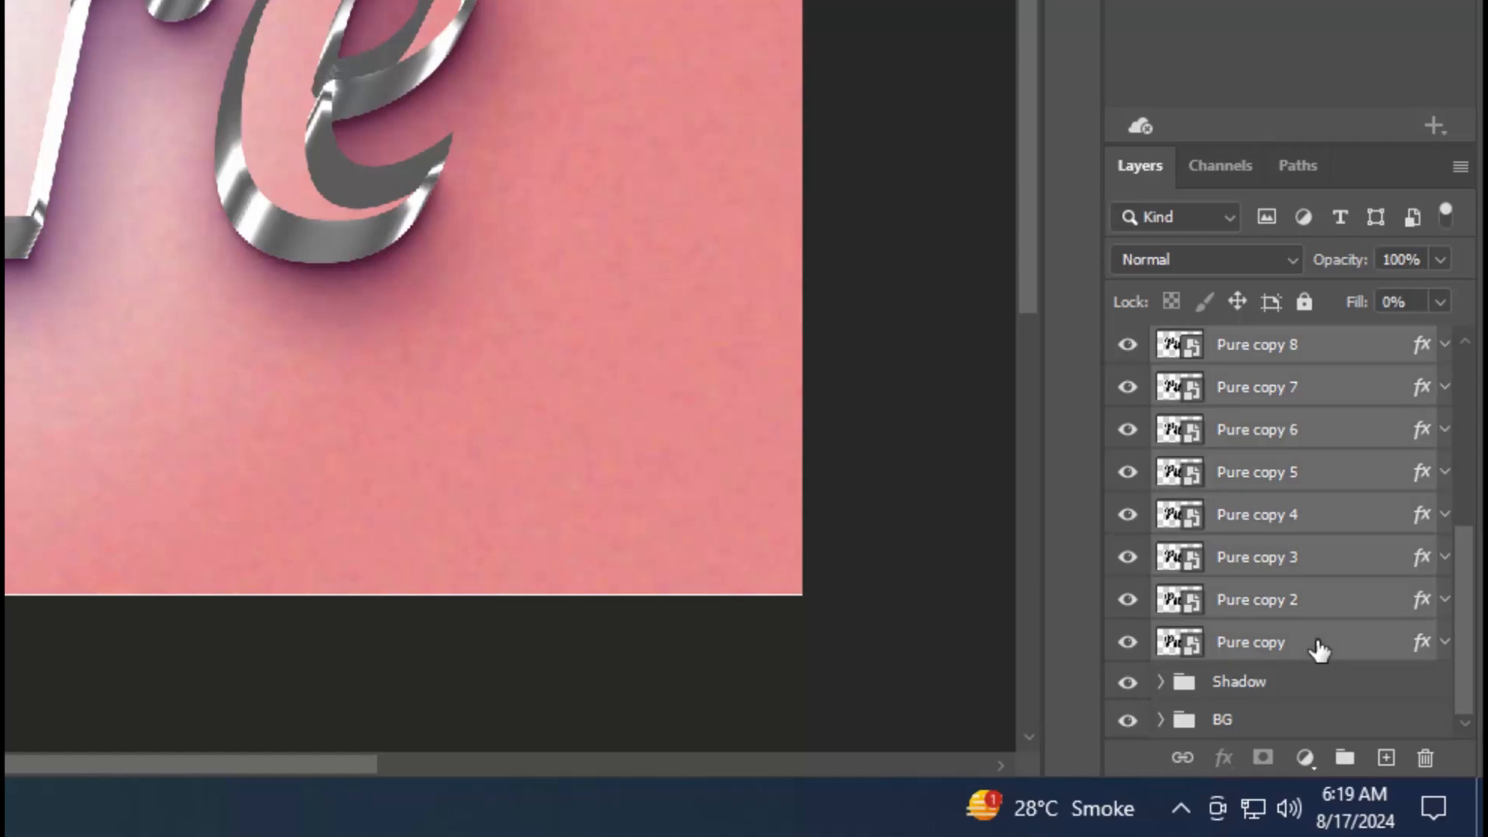
{"action": "left_click", "coordinate": [1345, 758]}
{"action": "double_click", "coordinate": [1256, 390]}
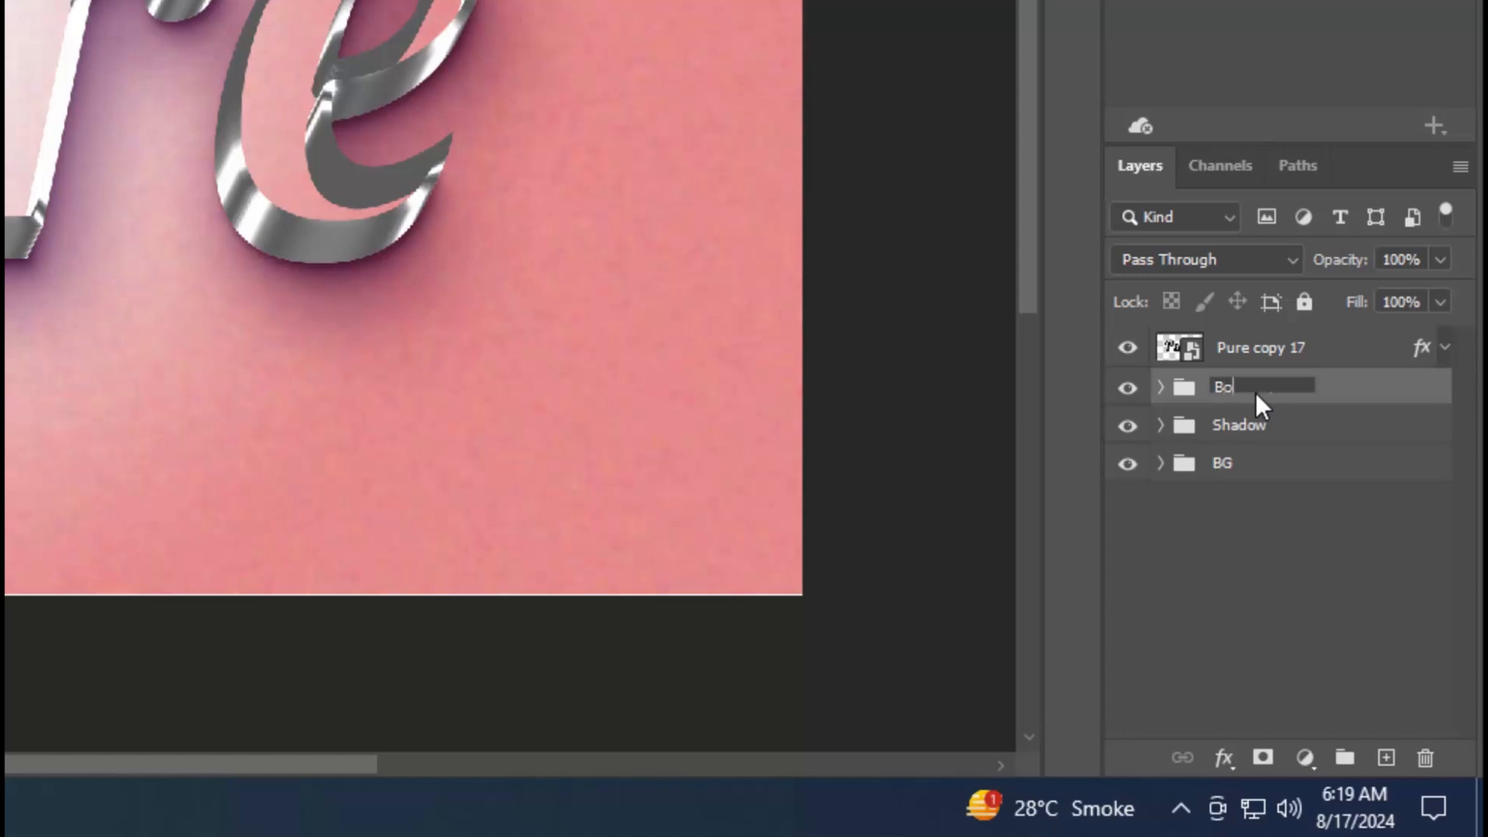
{"action": "type", "text": "Border"}
{"action": "key", "text": "Return"}
Step: Hide Pure copy 17 and add a color overlay to the Border group in the color f3bfbf
{"action": "left_click", "coordinate": [1126, 348]}
{"action": "left_click", "coordinate": [1223, 756]}
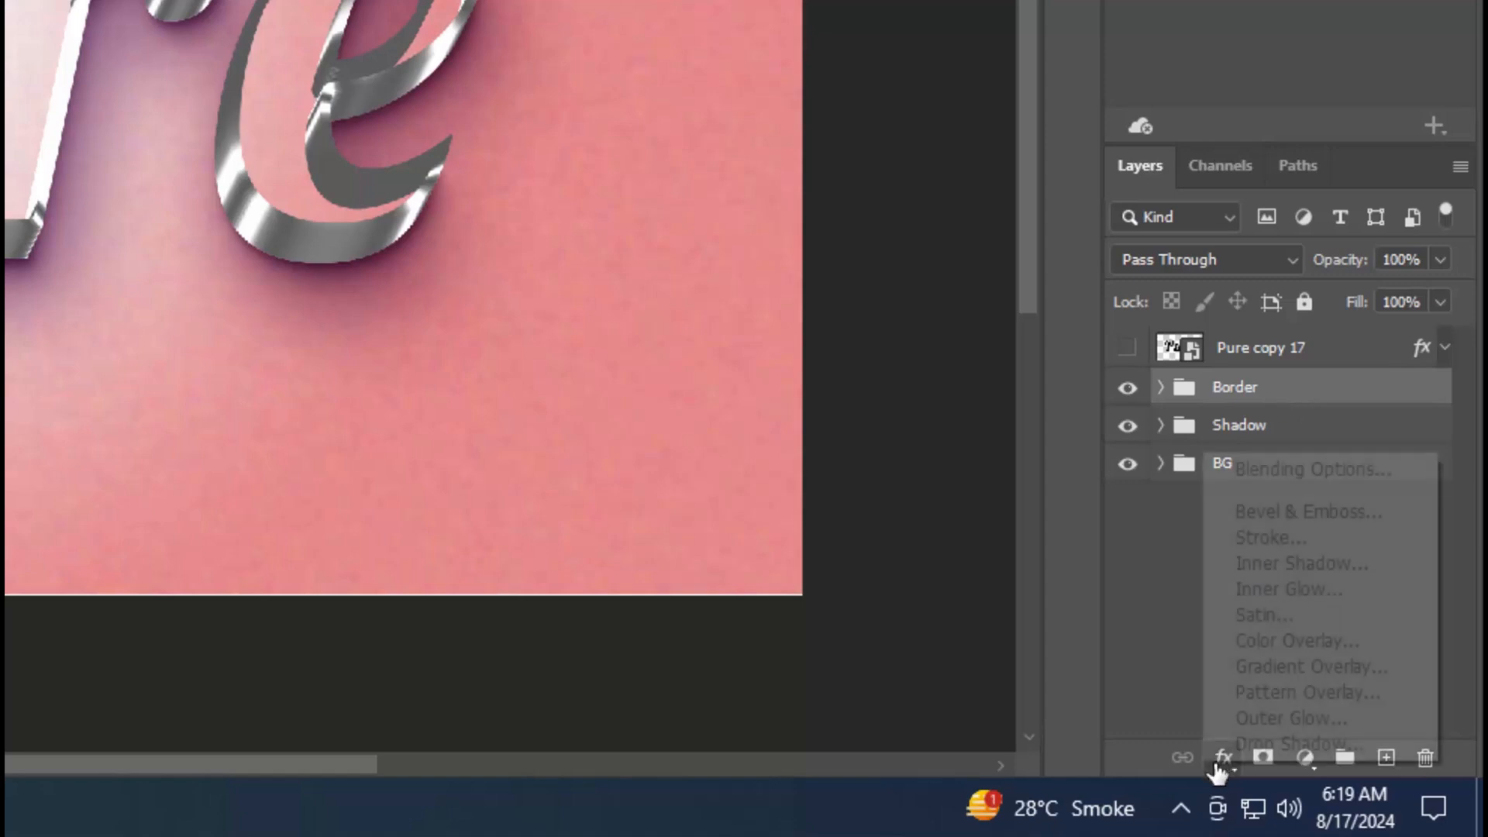
{"action": "left_click", "coordinate": [1255, 473]}
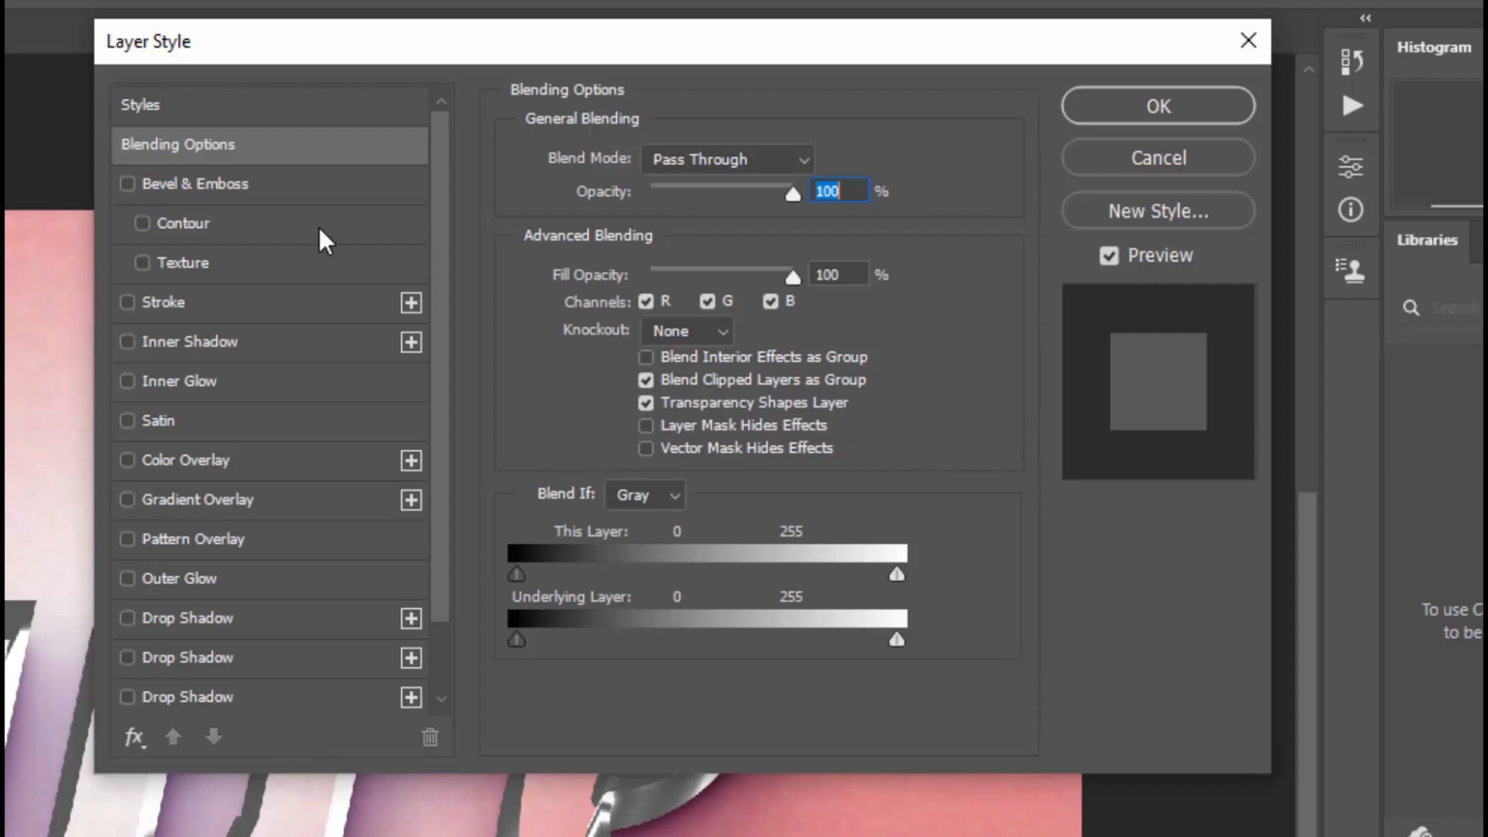
{"action": "left_click", "coordinate": [233, 458]}
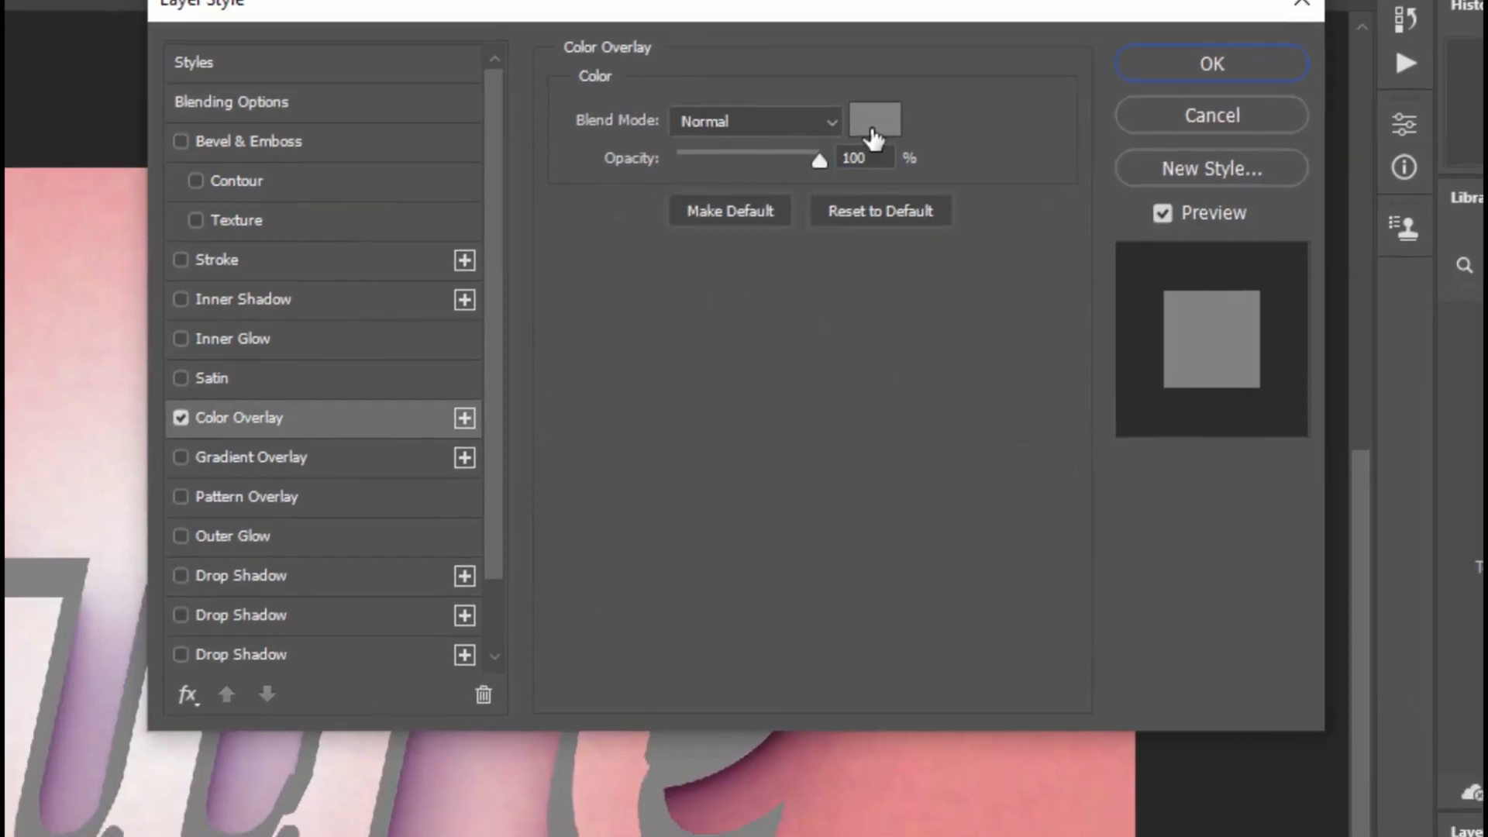
{"action": "left_click", "coordinate": [873, 132]}
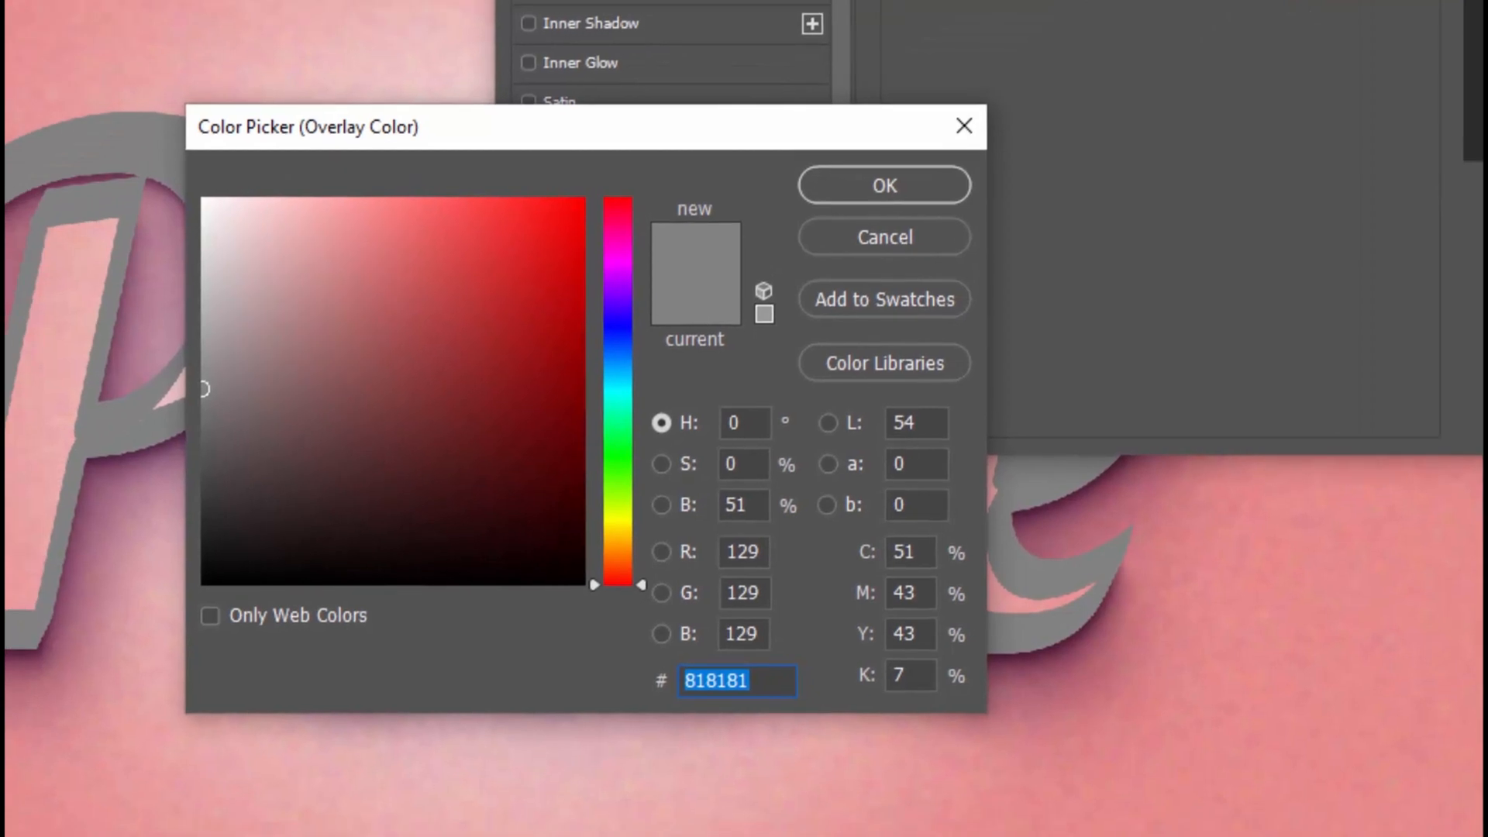
{"action": "type", "text": "f3"}
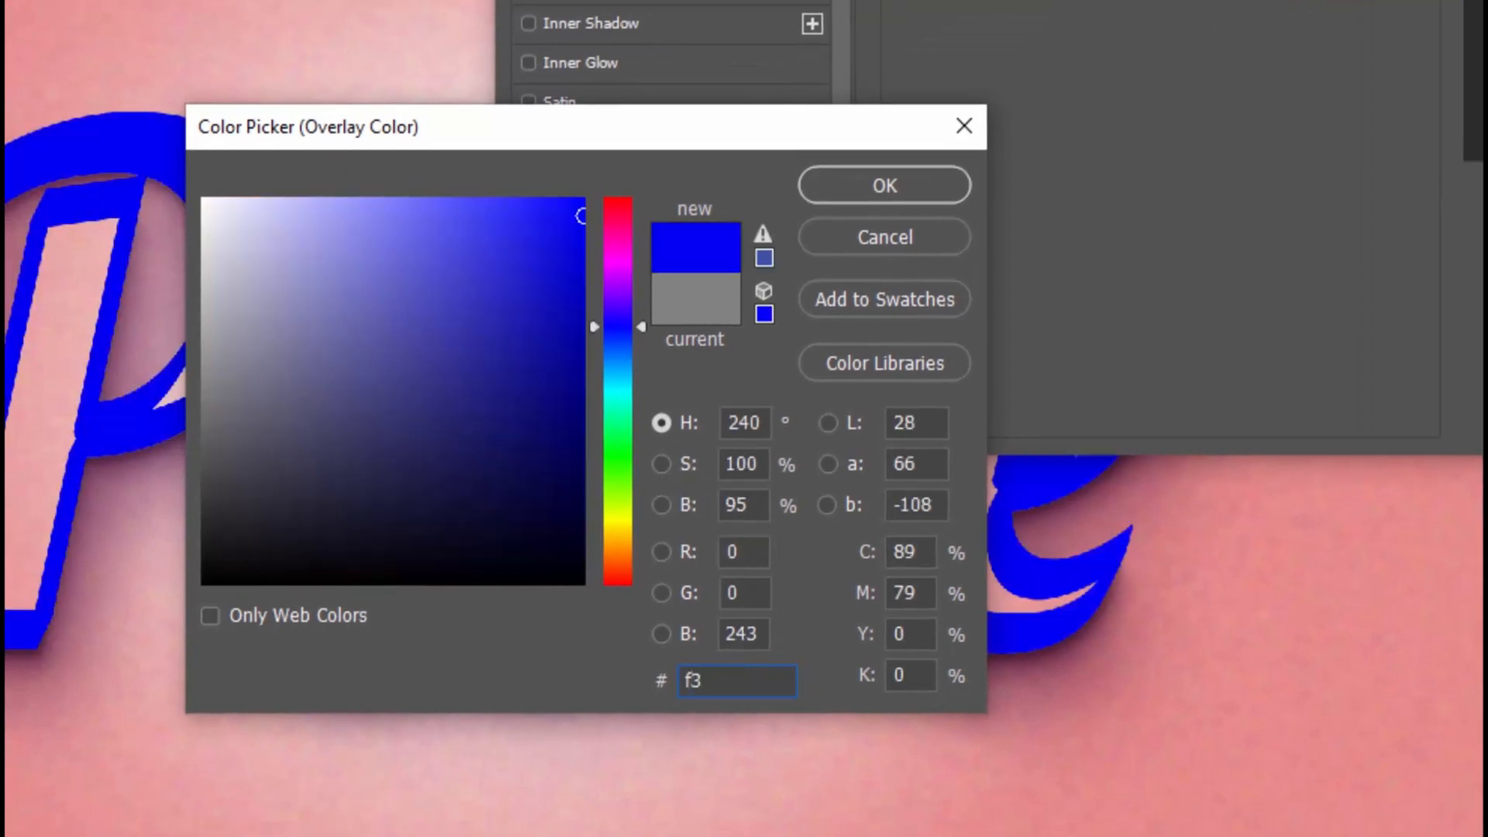
{"action": "type", "text": "bfbf"}
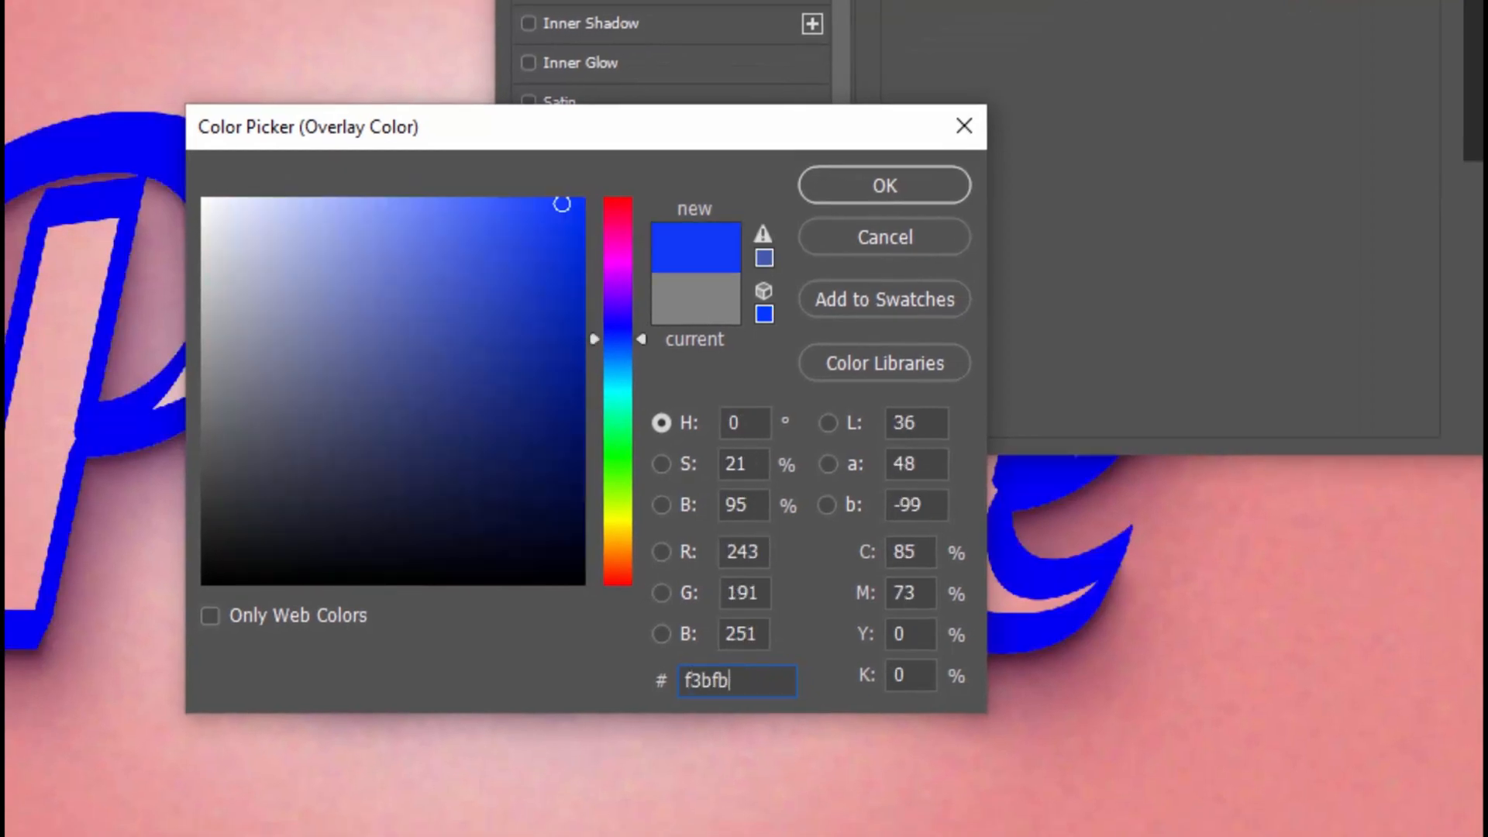
{"action": "left_click", "coordinate": [843, 186]}
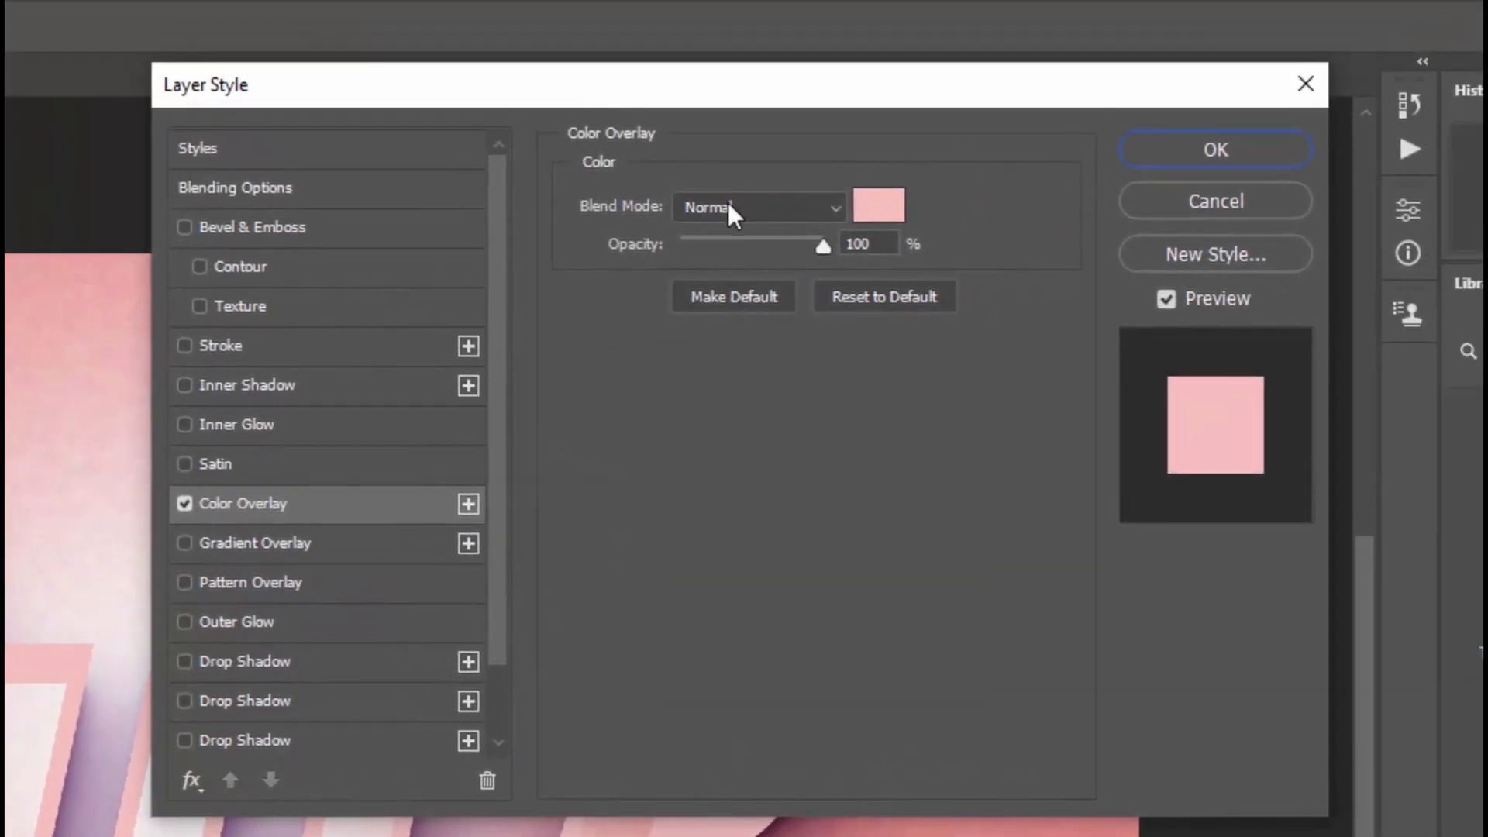
Step: Set the color overlay's blend mode to Linear Burn at 100% opacity and apply the layer style
{"action": "left_click", "coordinate": [728, 210]}
{"action": "left_click", "coordinate": [744, 363]}
{"action": "key", "text": "Tab"}
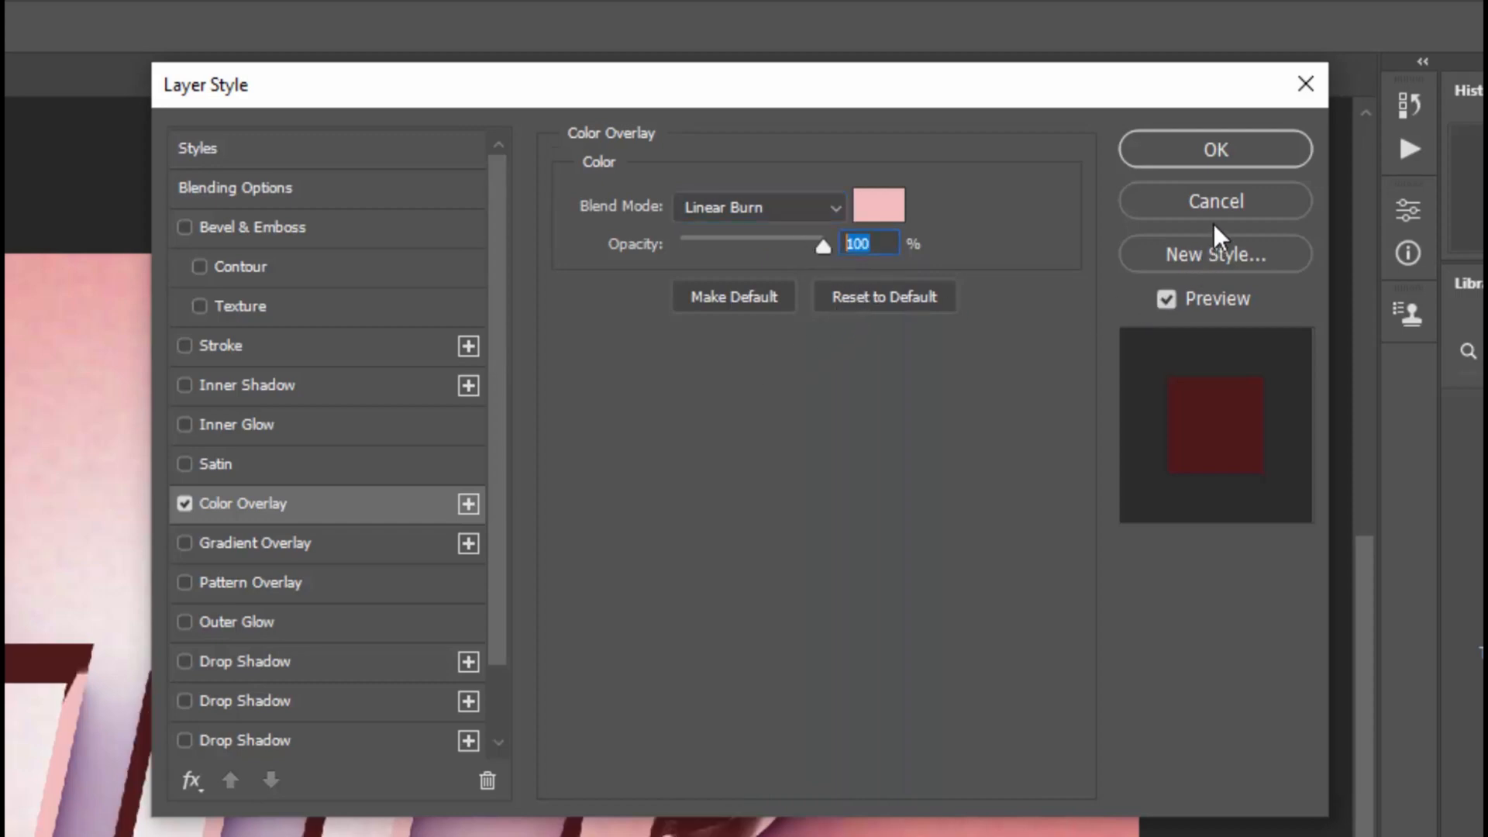
{"action": "left_click", "coordinate": [1216, 149]}
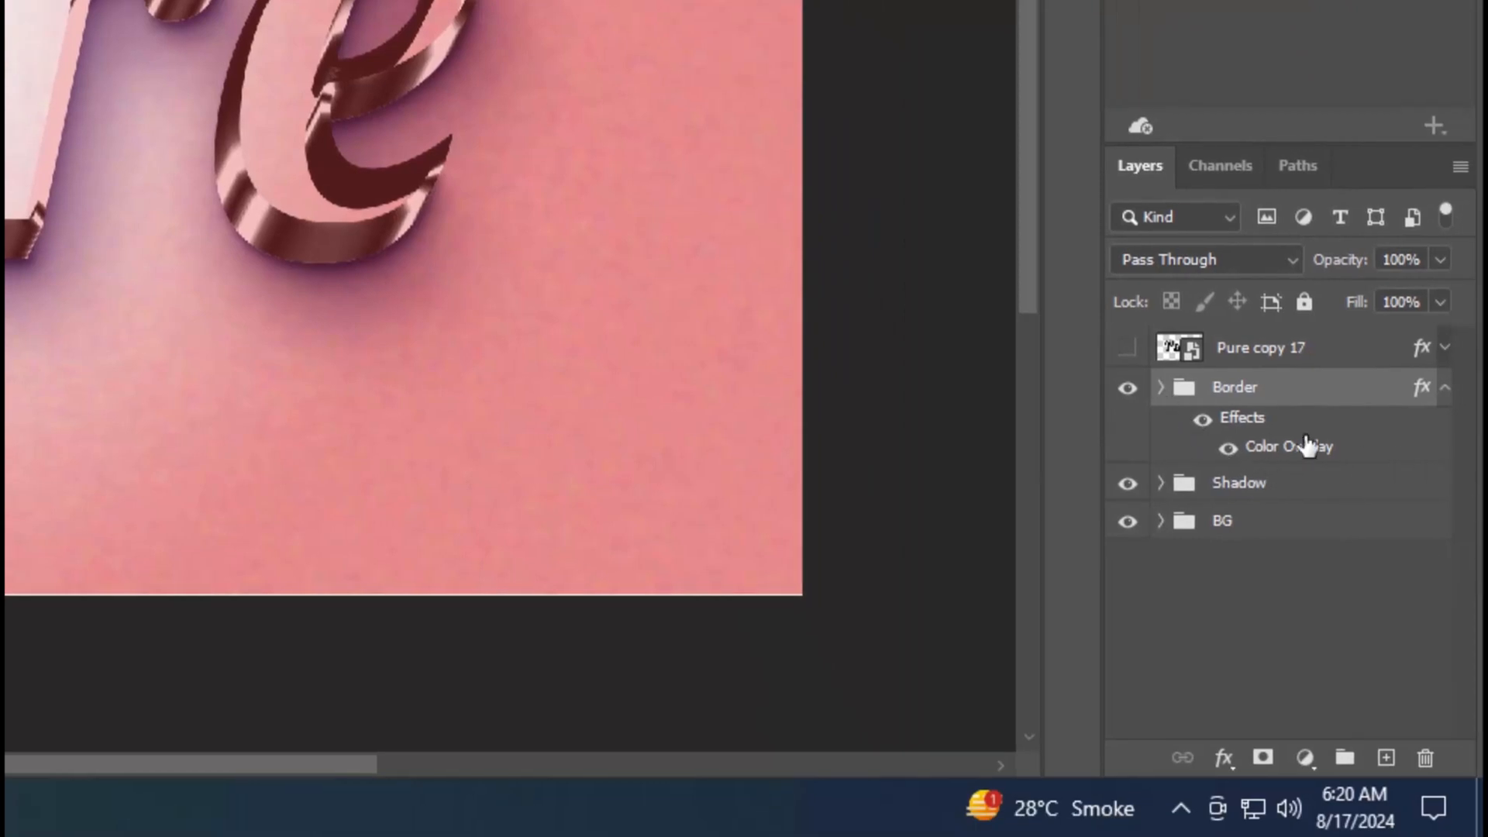
Step: Collapse the Border group's effects list, select Pure copy 17 and make it visible again
{"action": "left_click", "coordinate": [1446, 388]}
{"action": "left_click", "coordinate": [1395, 355]}
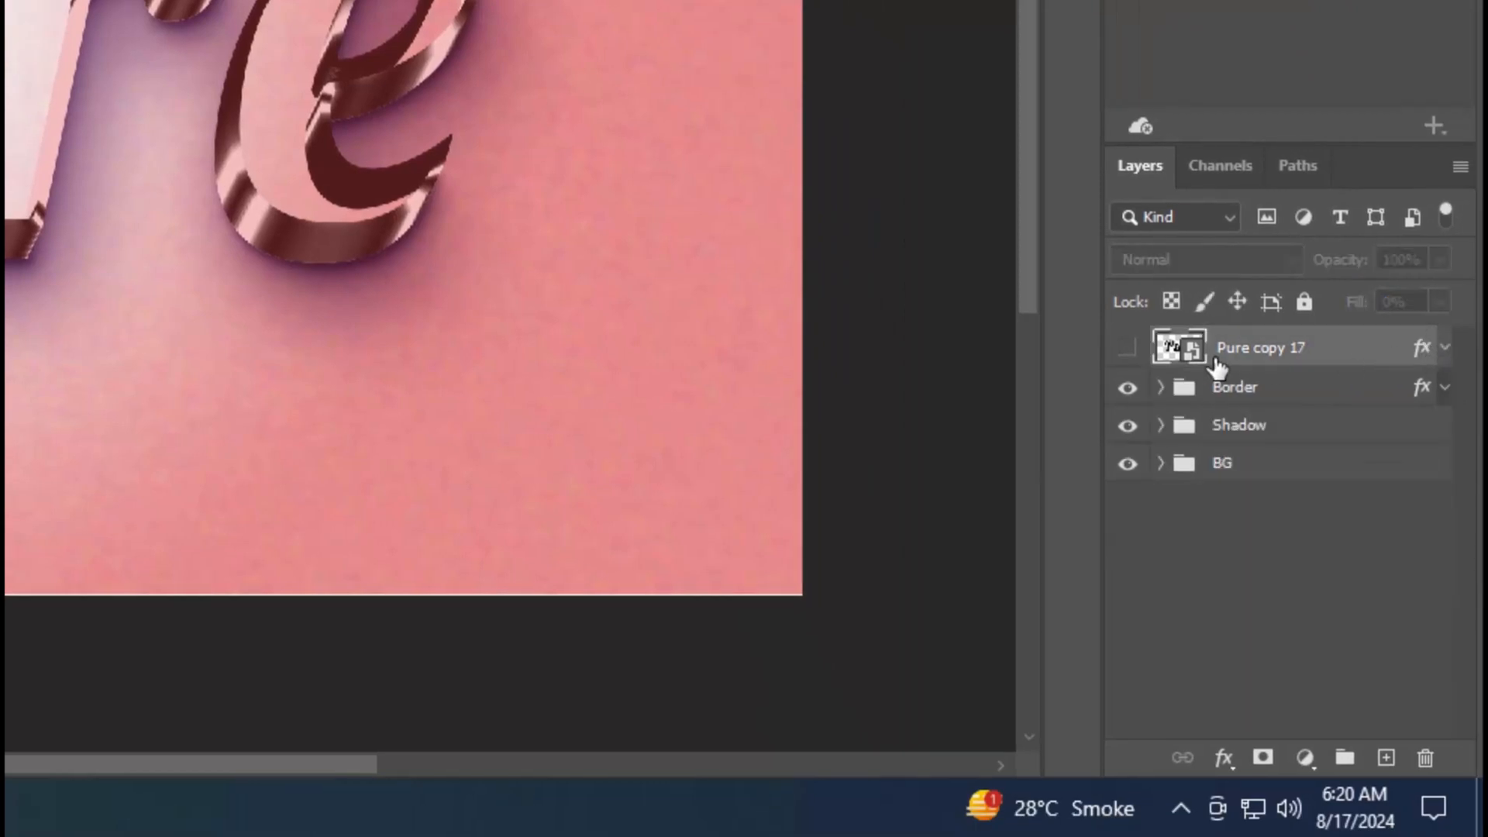
{"action": "left_click", "coordinate": [1128, 348]}
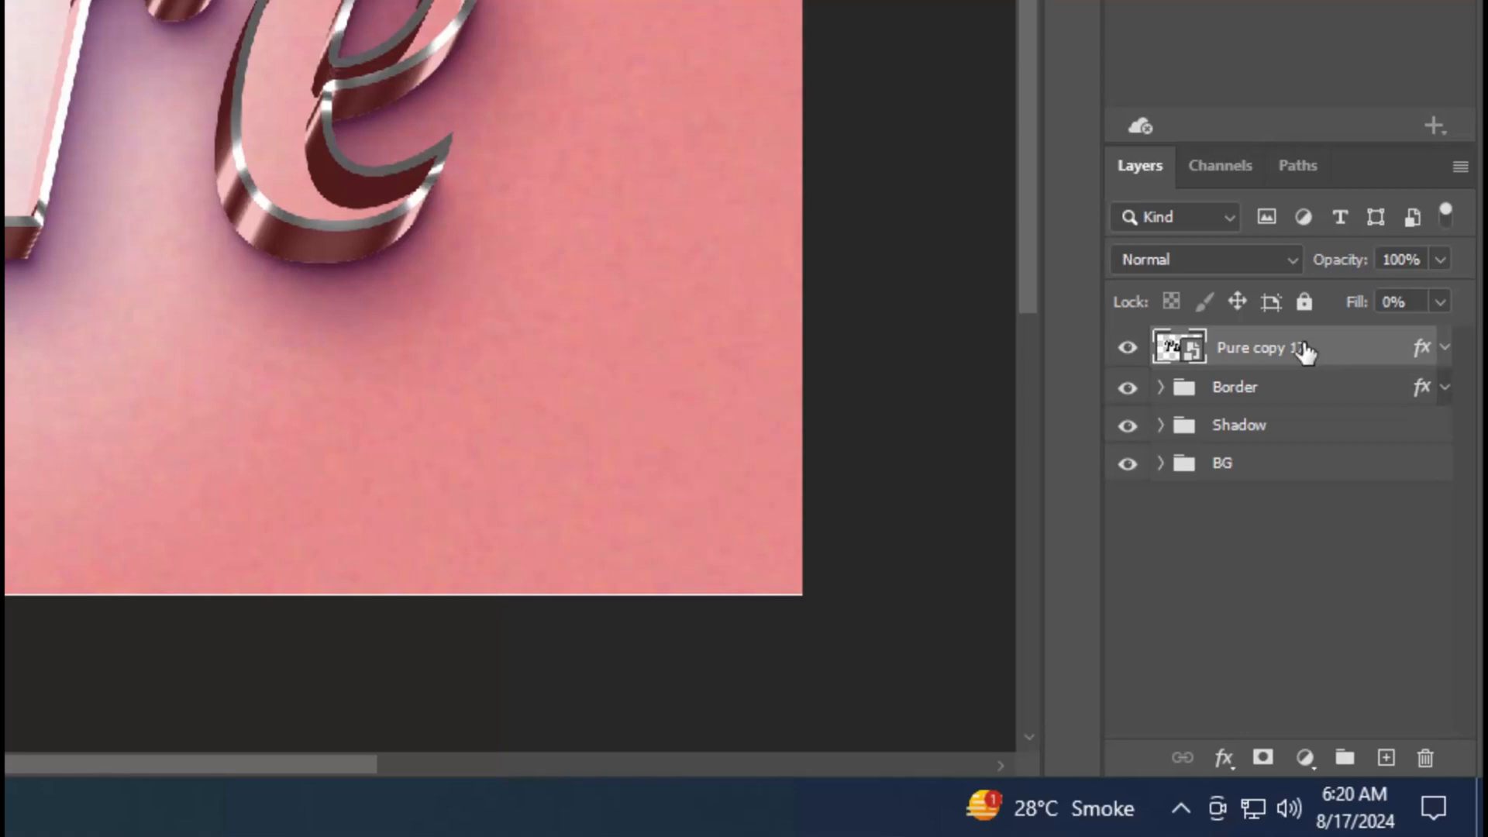
Step: Clear the layer style of Pure copy 17 and set its fill opacity to 0% in the blending options
{"action": "right_click", "coordinate": [1305, 352]}
{"action": "left_click", "coordinate": [1119, 308]}
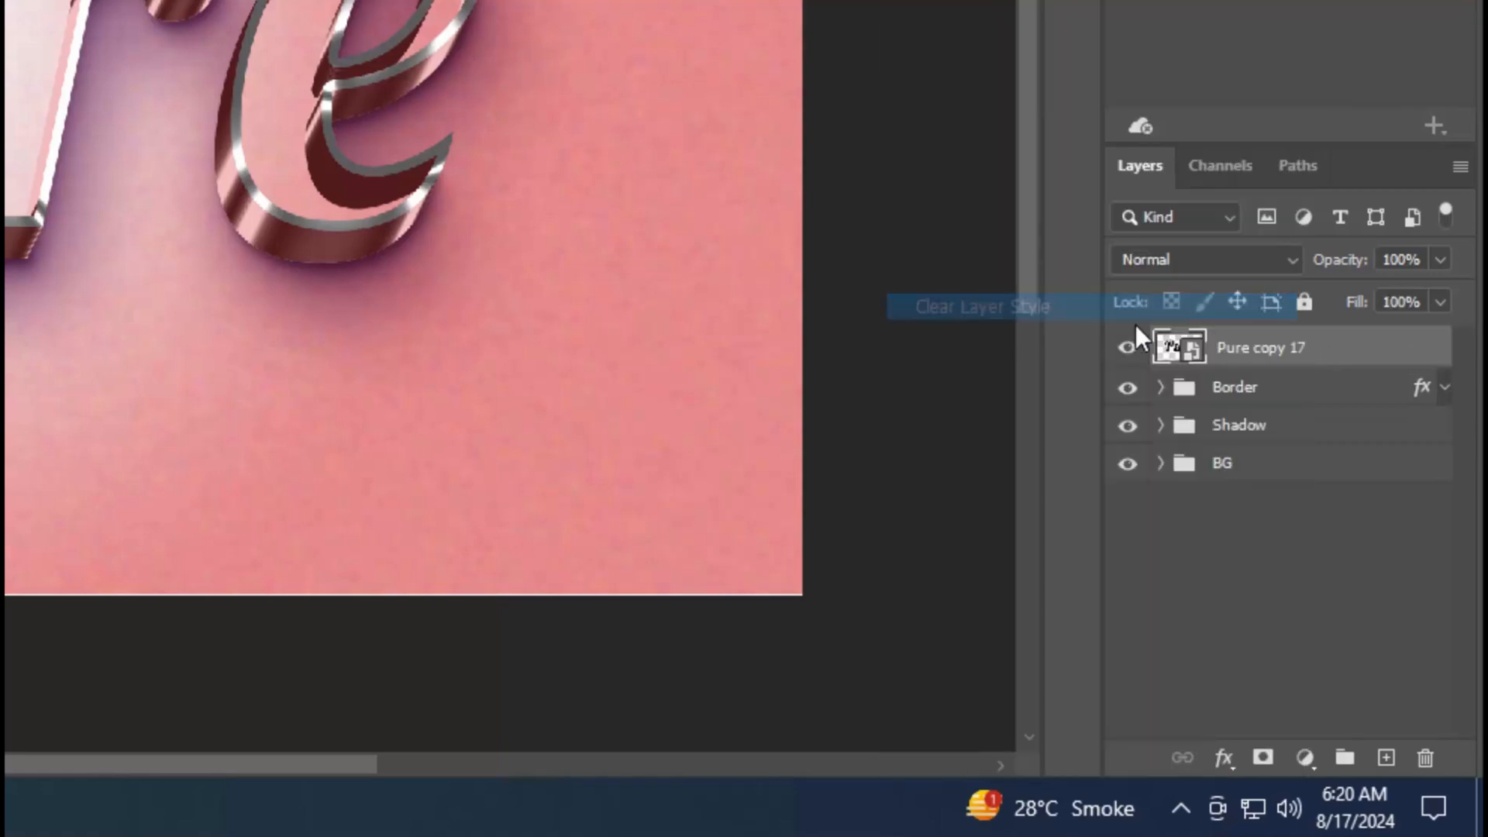
{"action": "left_click", "coordinate": [1224, 758]}
{"action": "left_click", "coordinate": [1245, 467]}
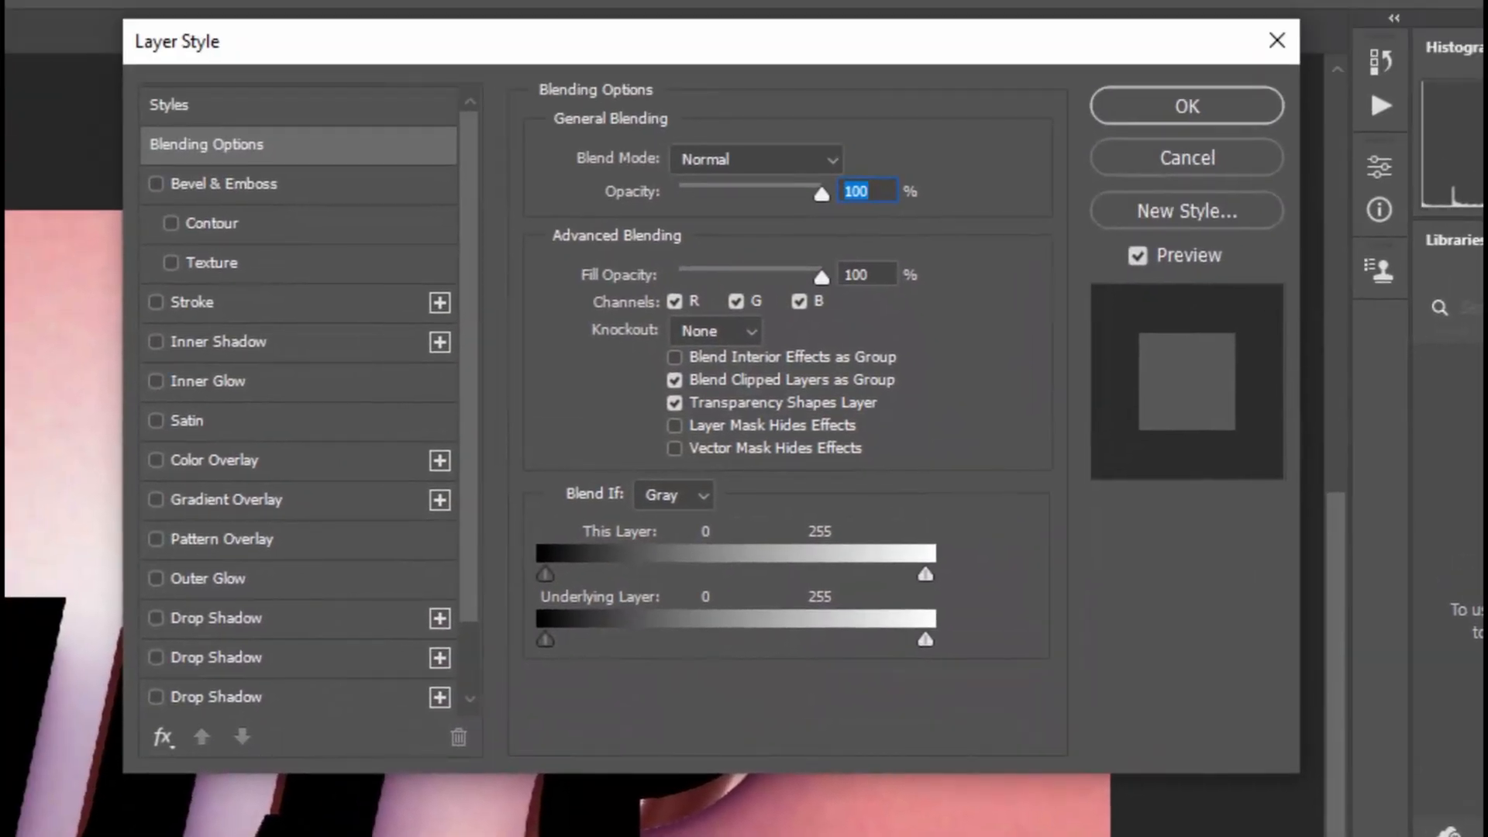
{"action": "key", "text": "Tab"}
{"action": "type", "text": "0"}
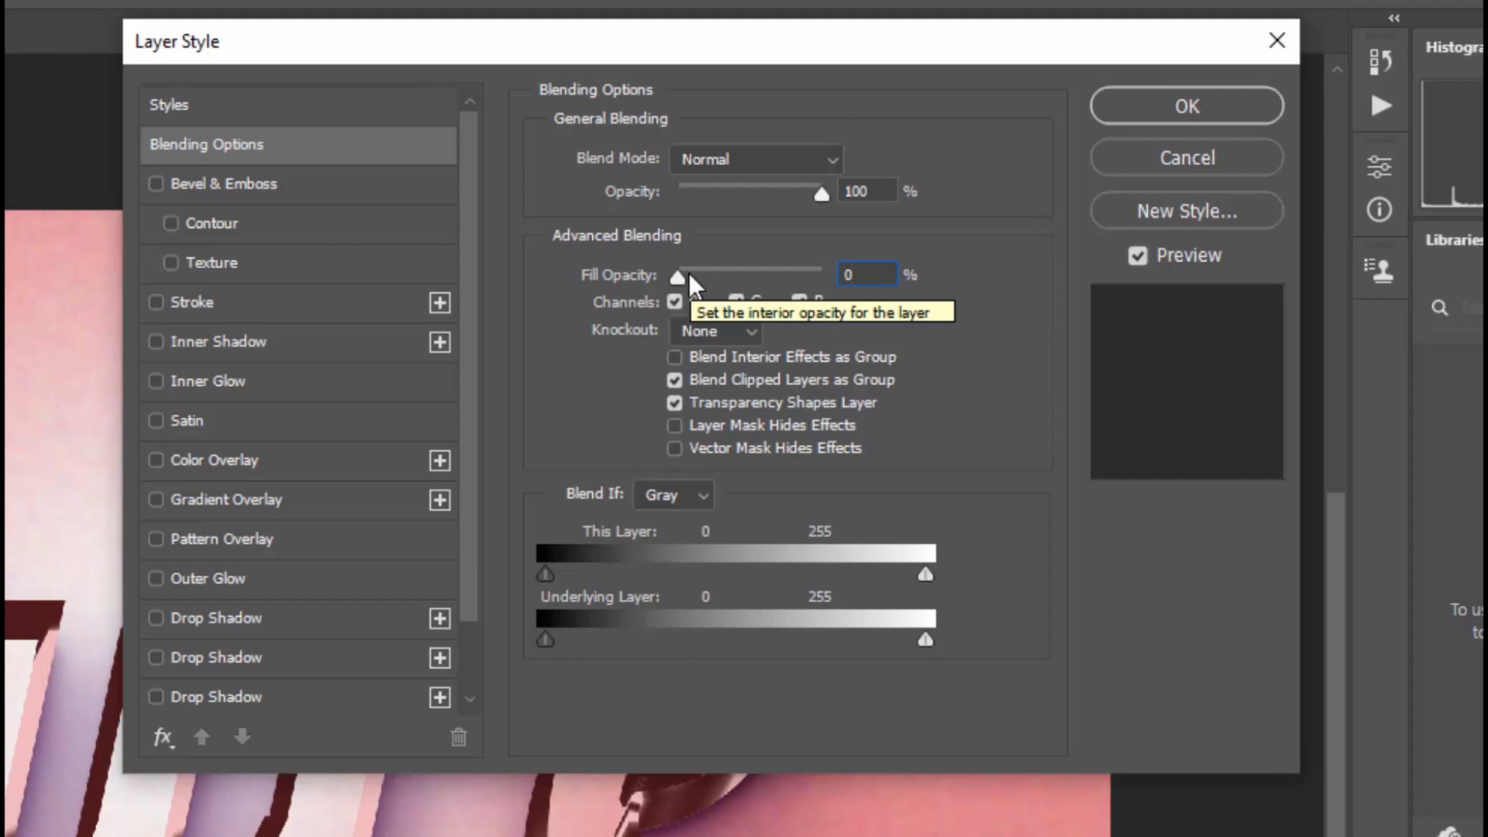
Step: Add a gradient overlay to Pure copy 17 and set the gradient's starting color stop to f78b8b
{"action": "left_click", "coordinate": [281, 496]}
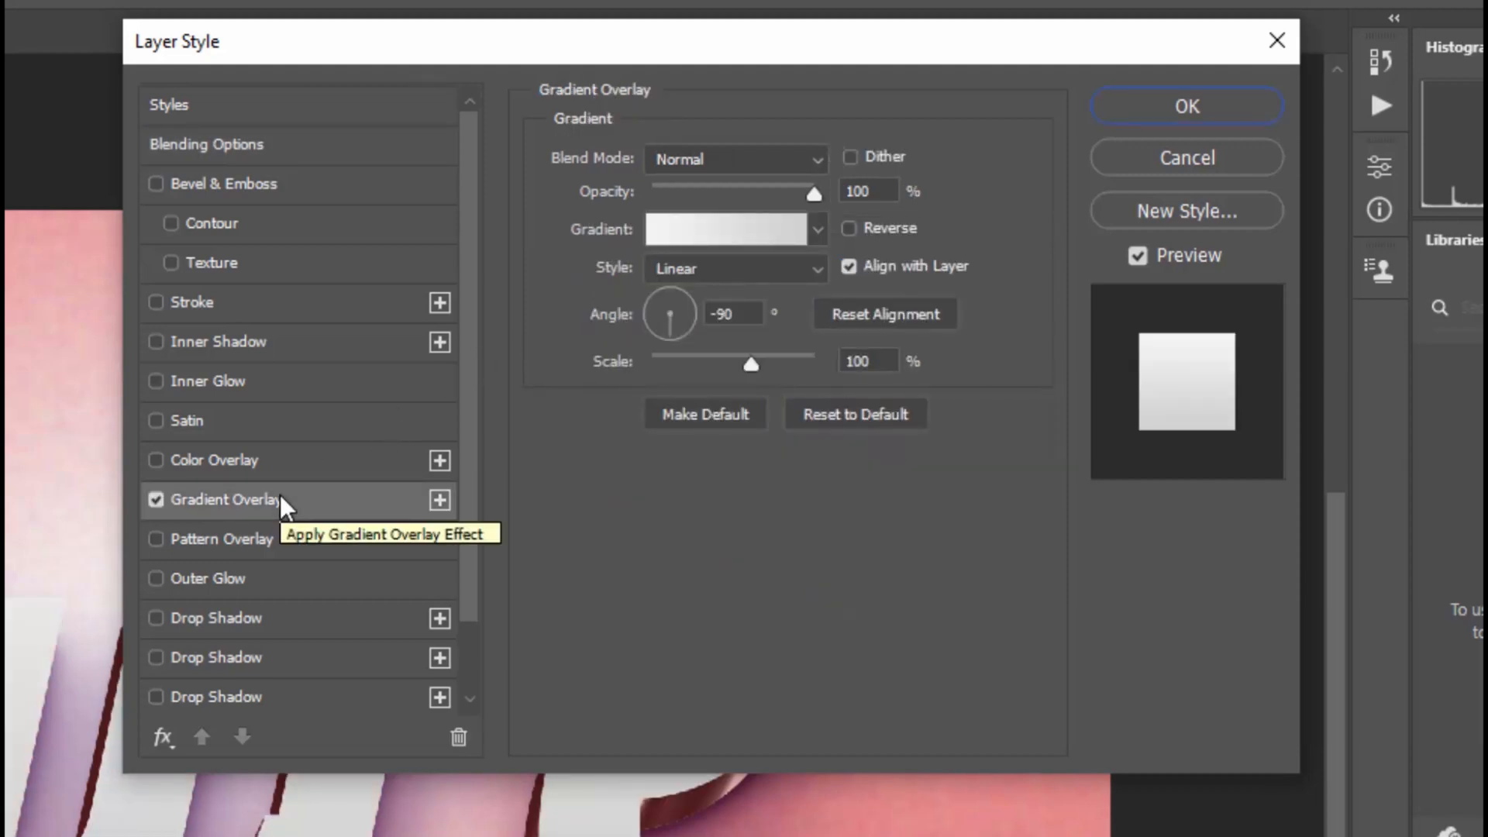
{"action": "left_click", "coordinate": [868, 191]}
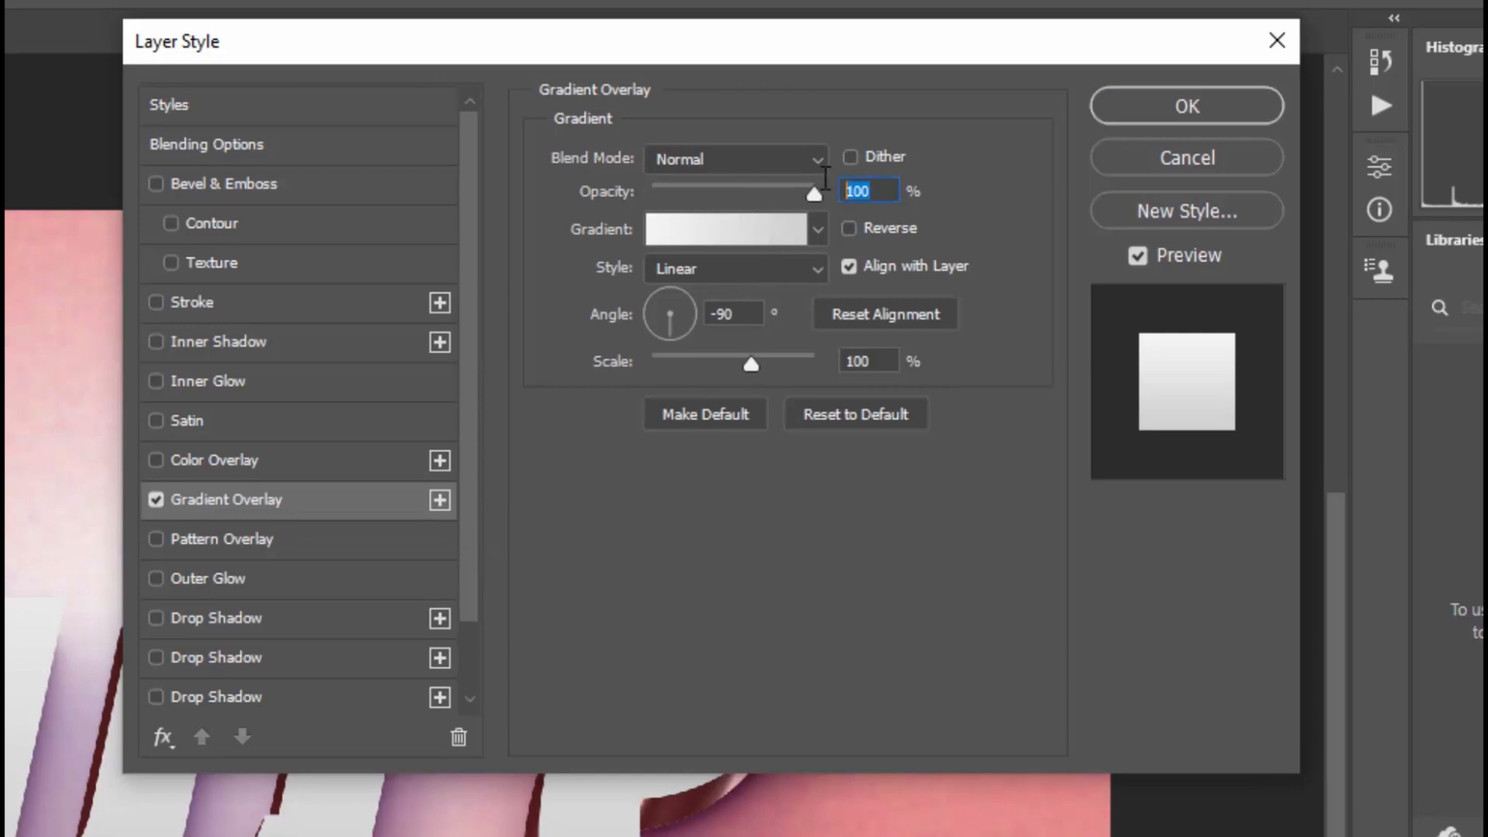
{"action": "left_click", "coordinate": [699, 245]}
{"action": "left_click", "coordinate": [89, 560]}
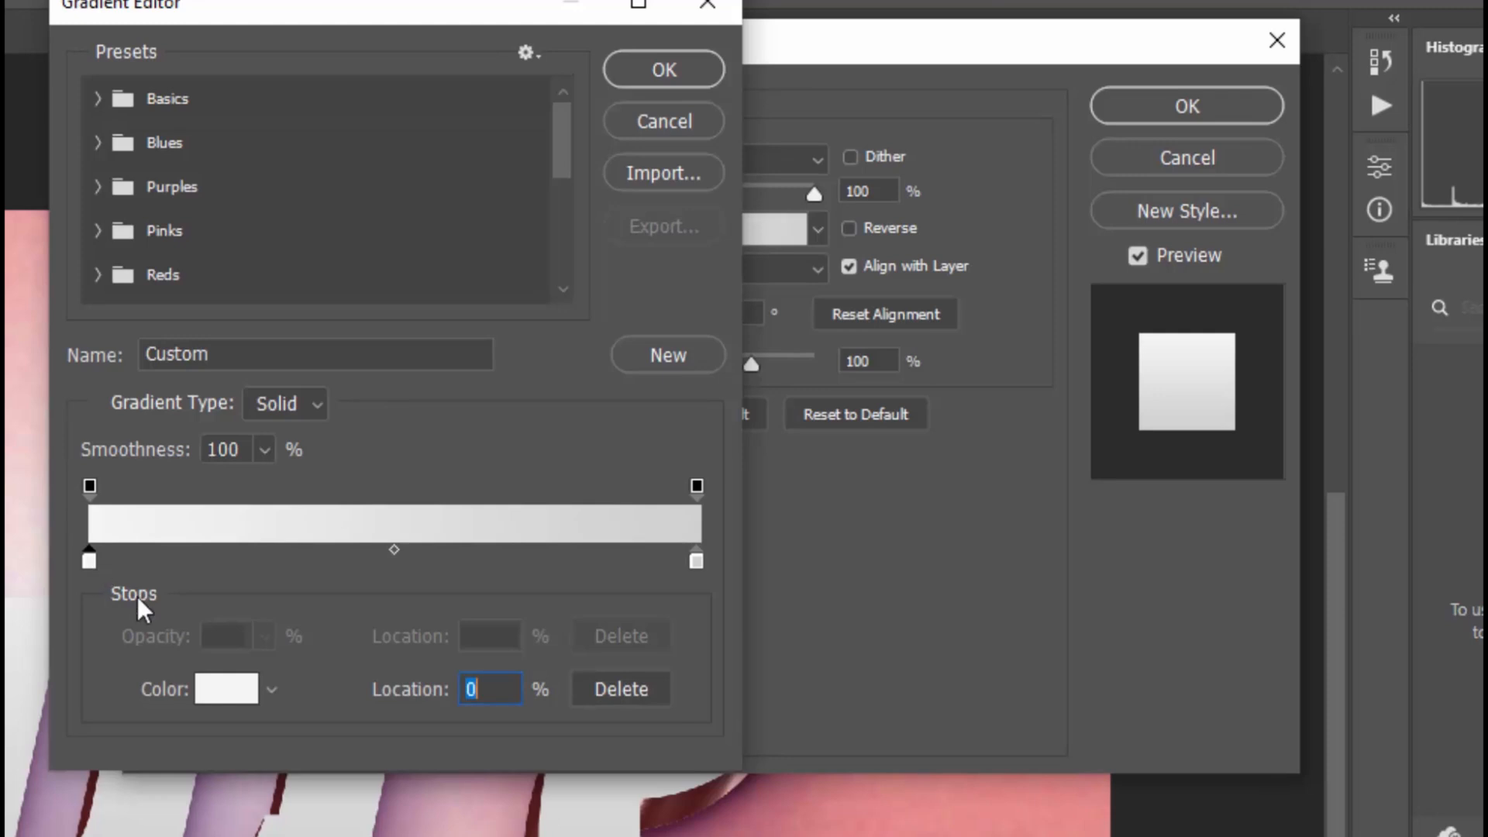
{"action": "left_click", "coordinate": [214, 693]}
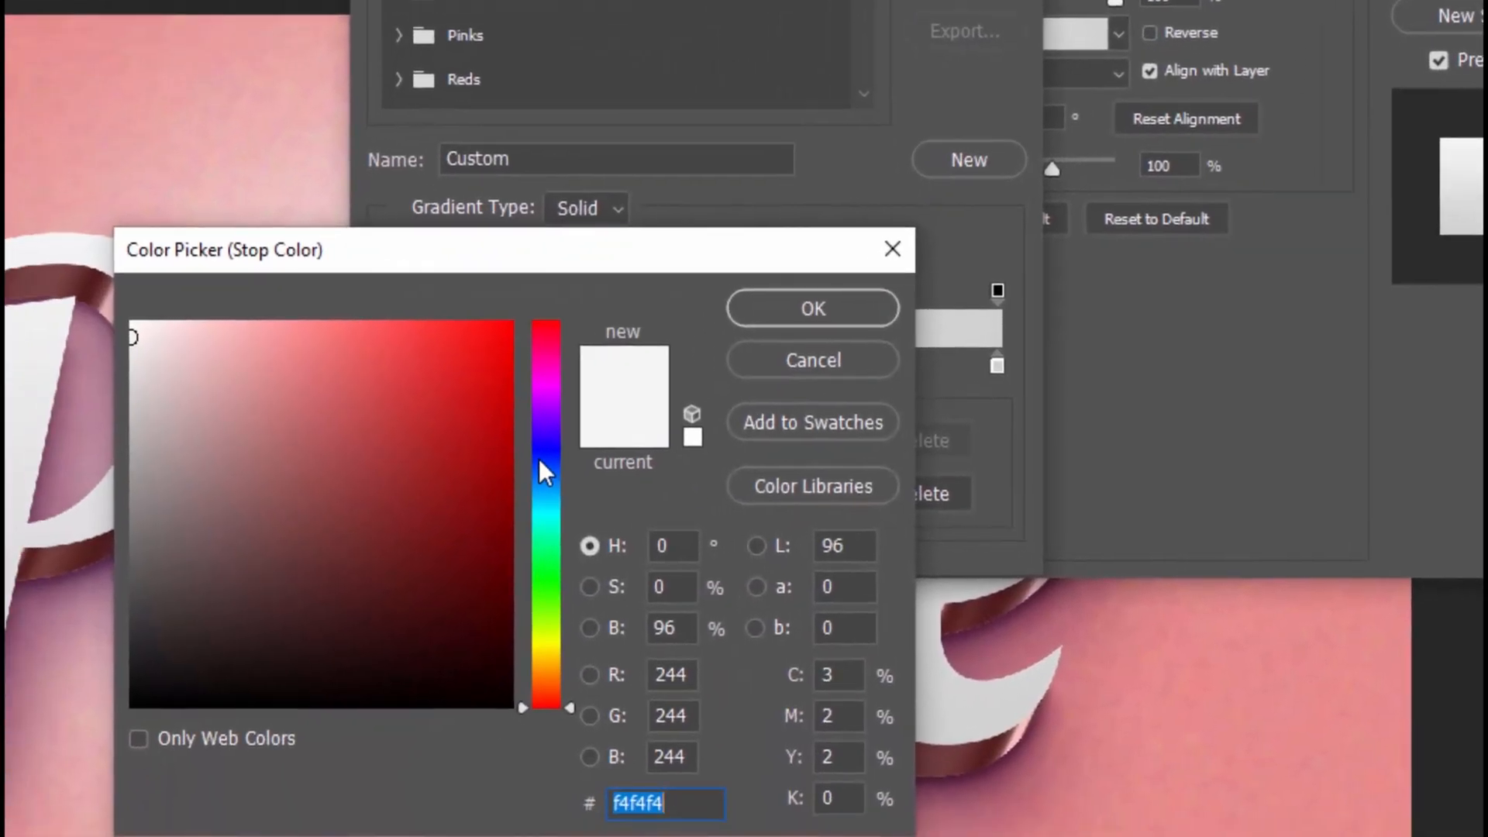
{"action": "type", "text": "f7"}
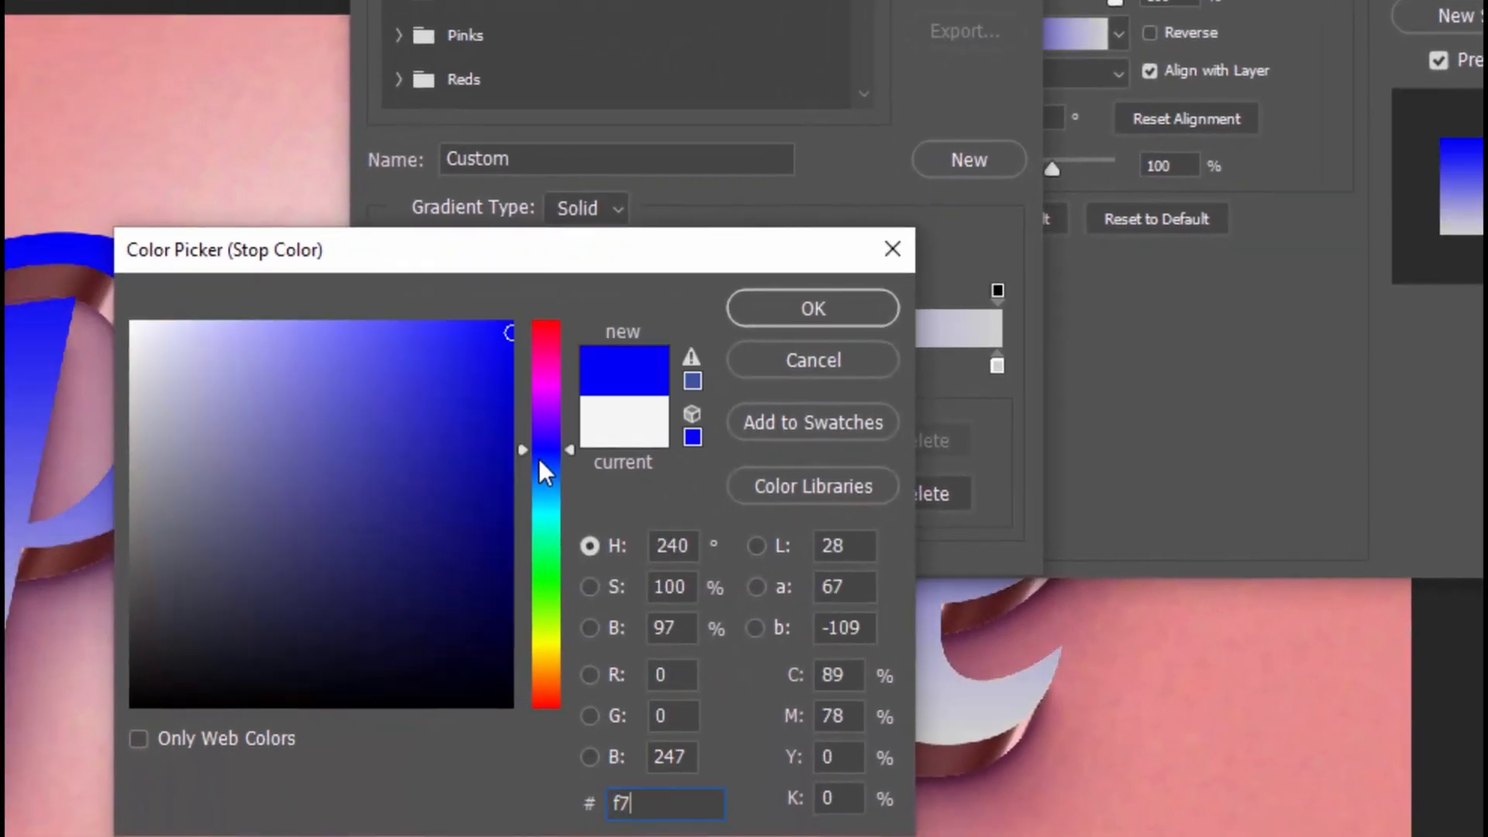
{"action": "type", "text": "8"}
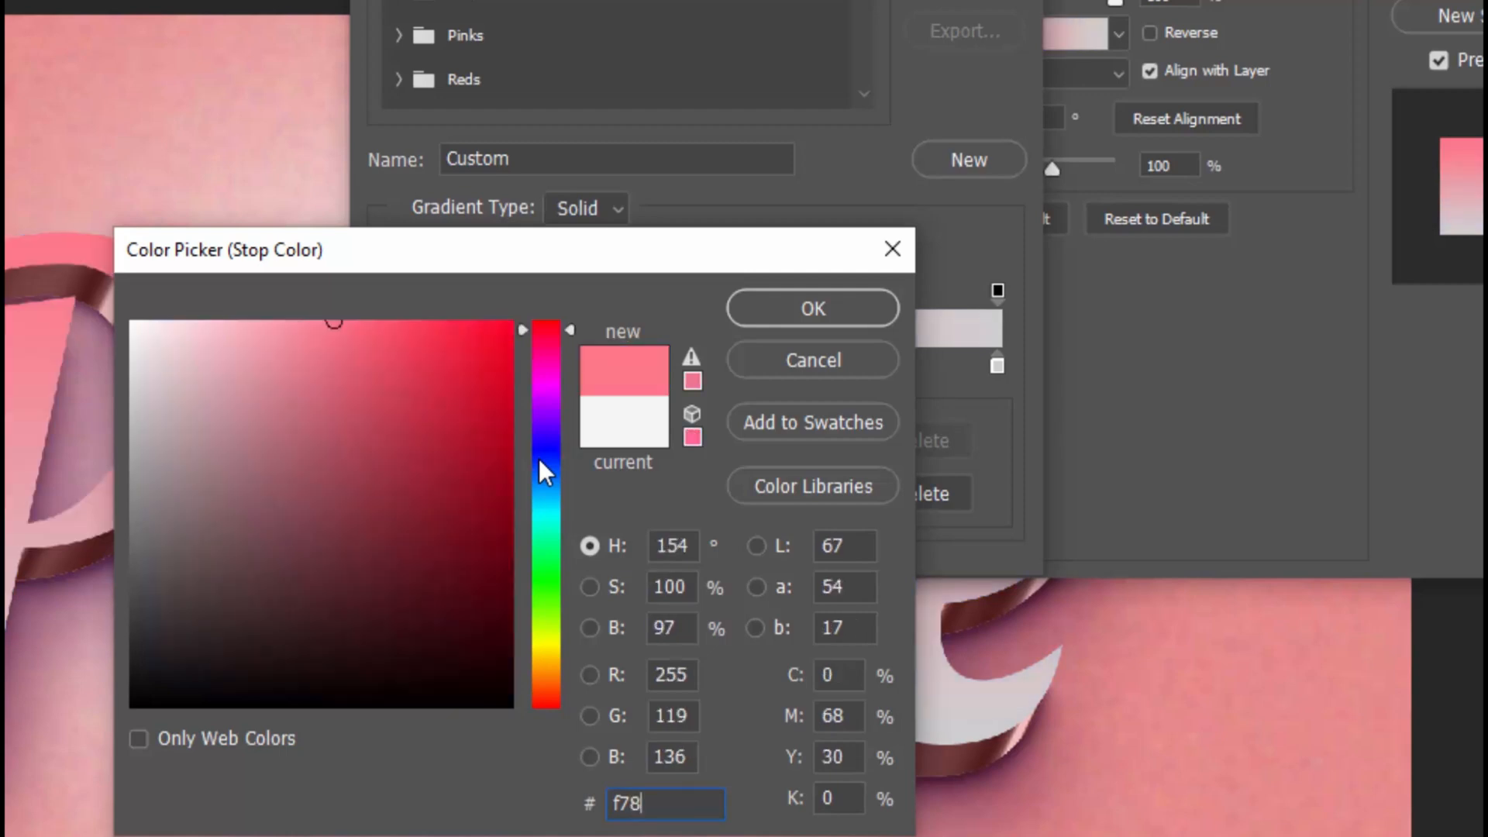
{"action": "type", "text": "b8b"}
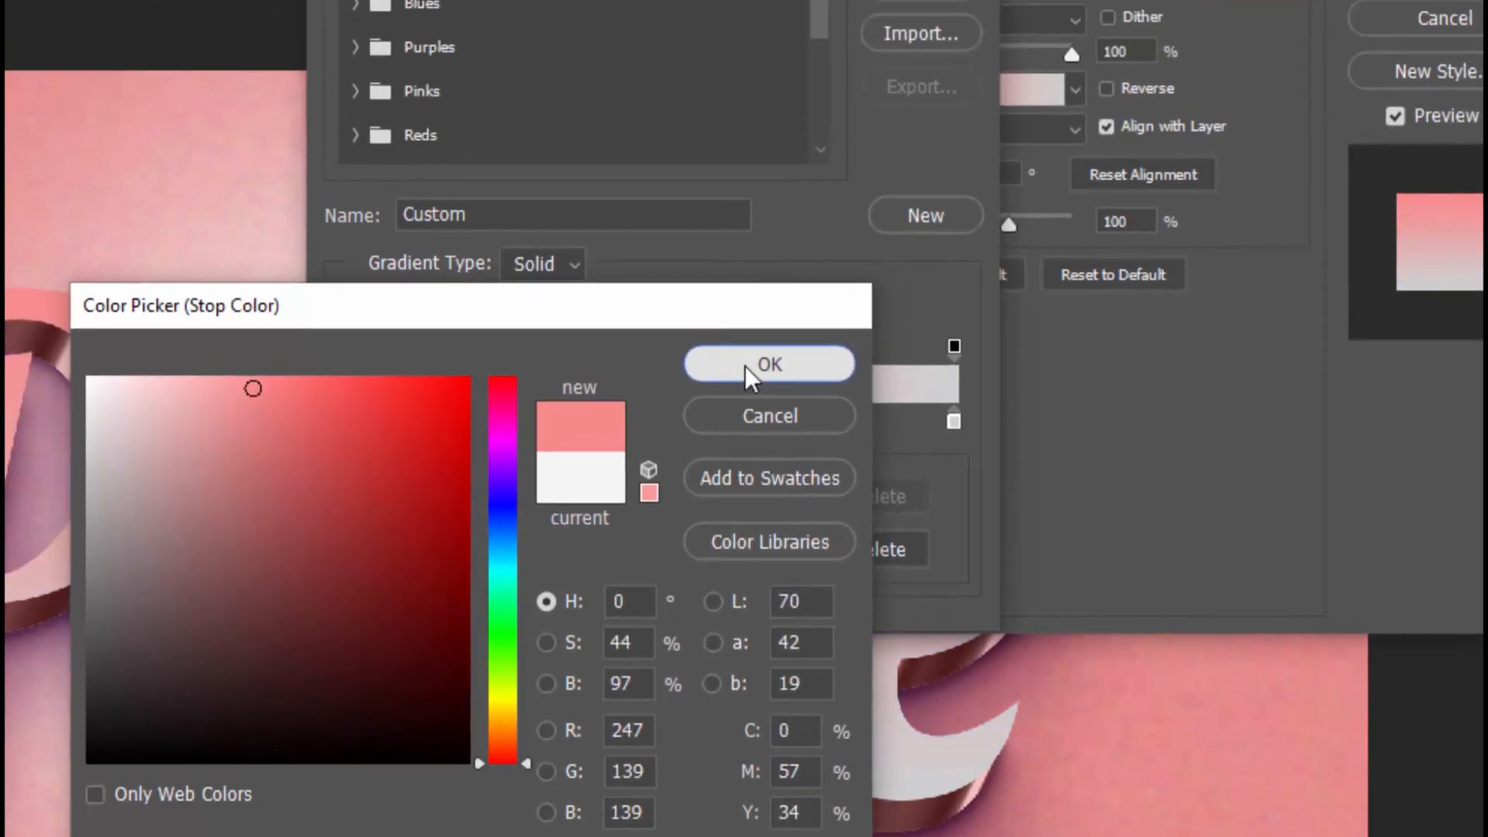
{"action": "left_click", "coordinate": [813, 309]}
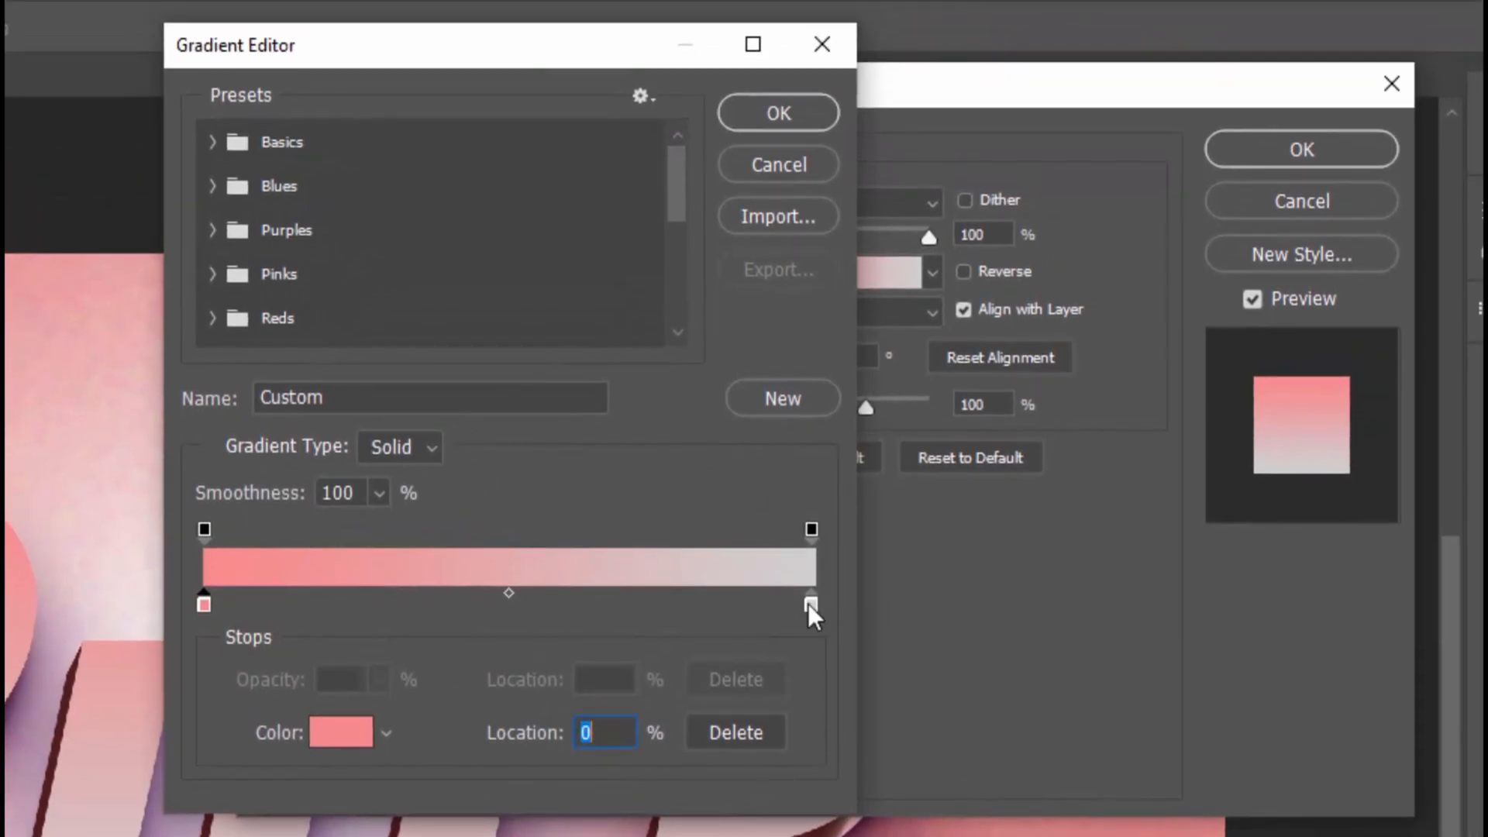
Step: Set the gradient's end color stop to ebdfdf and accept the gradient, using a linear style at a -90° angle
{"action": "left_click", "coordinate": [811, 604]}
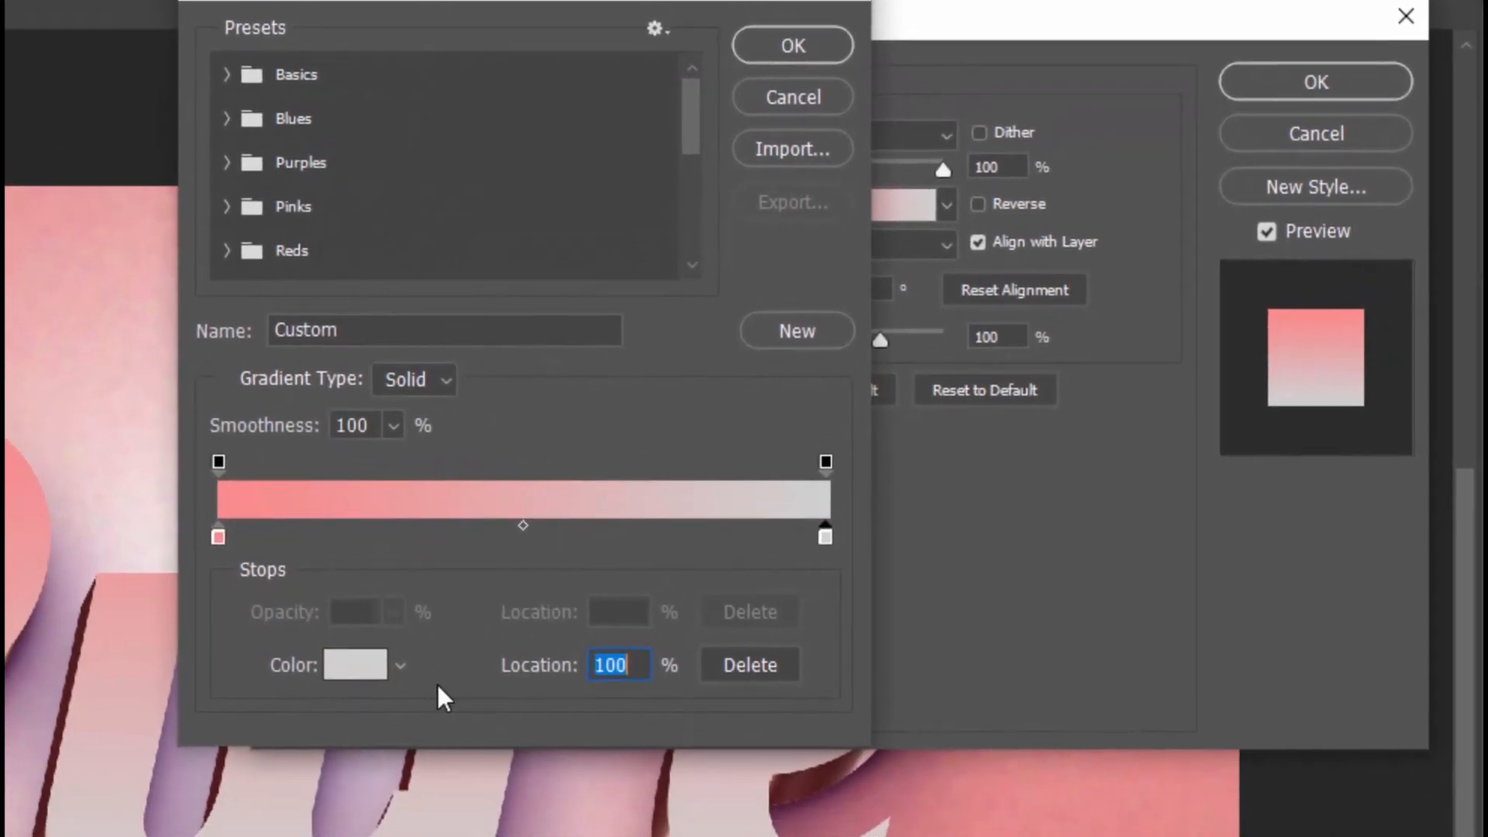
{"action": "left_click", "coordinate": [341, 733]}
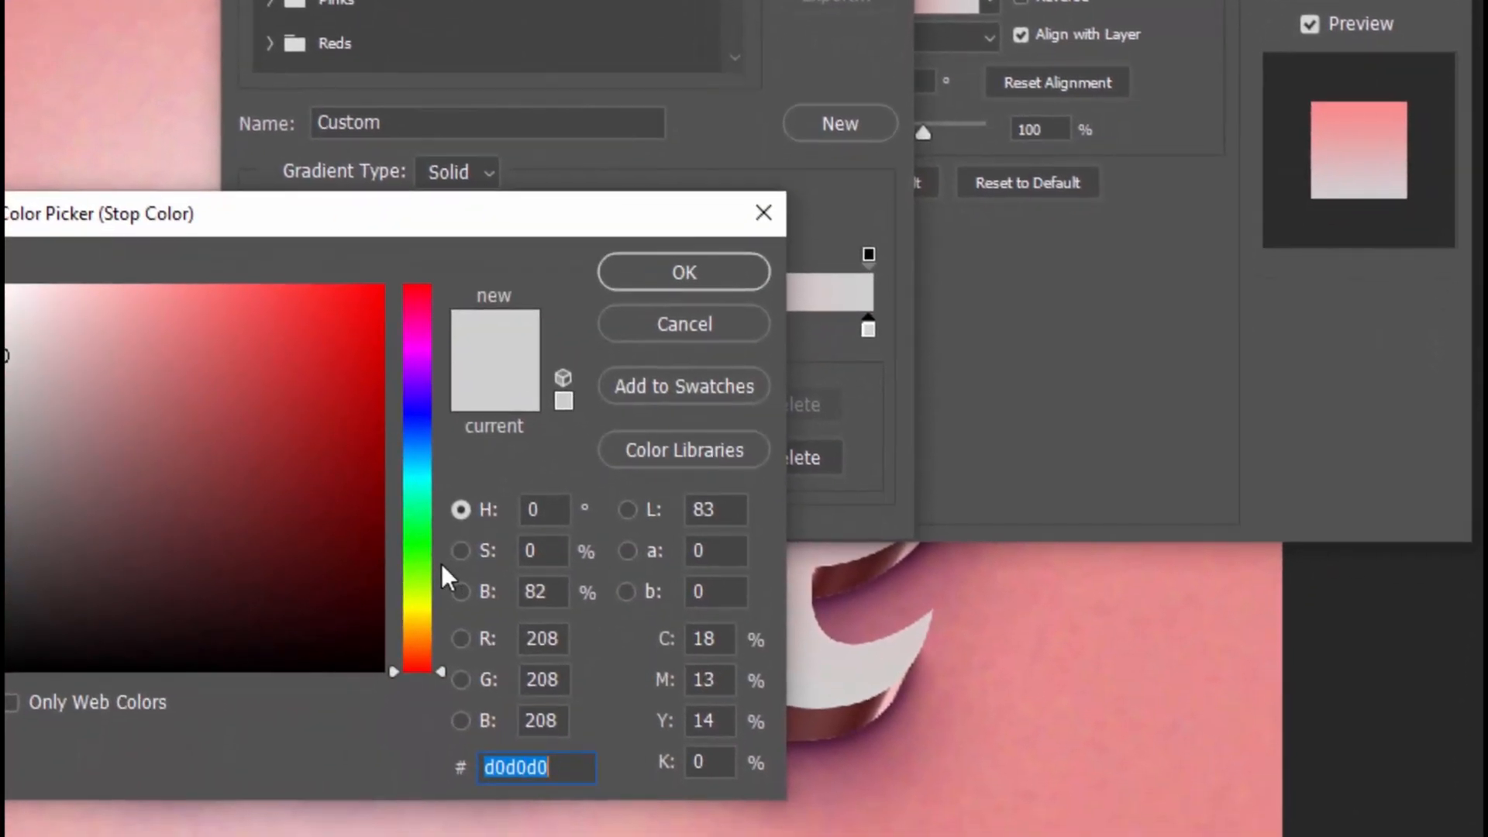
{"action": "type", "text": "eb"}
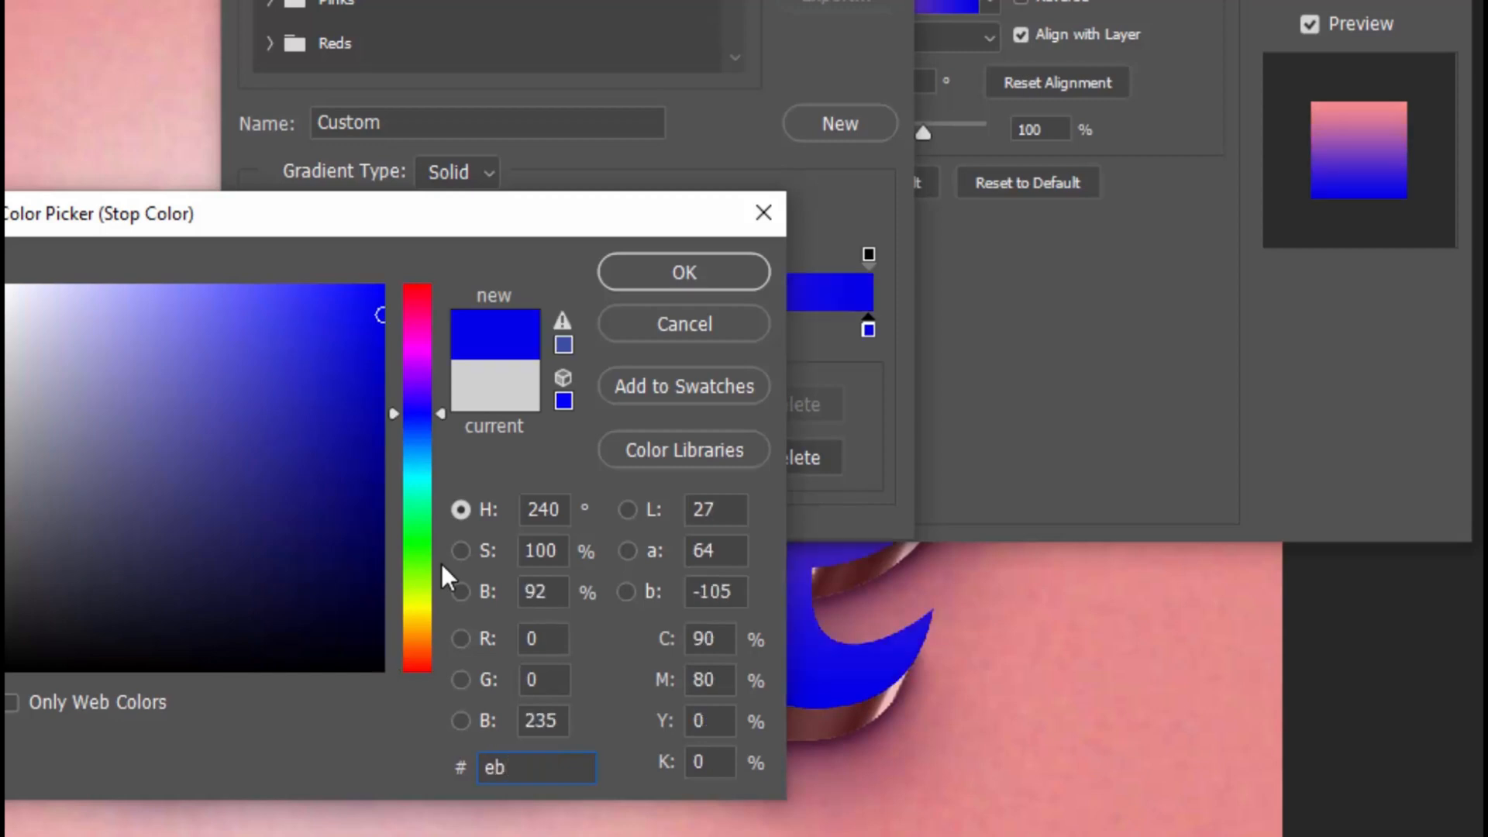
{"action": "type", "text": "dfdf"}
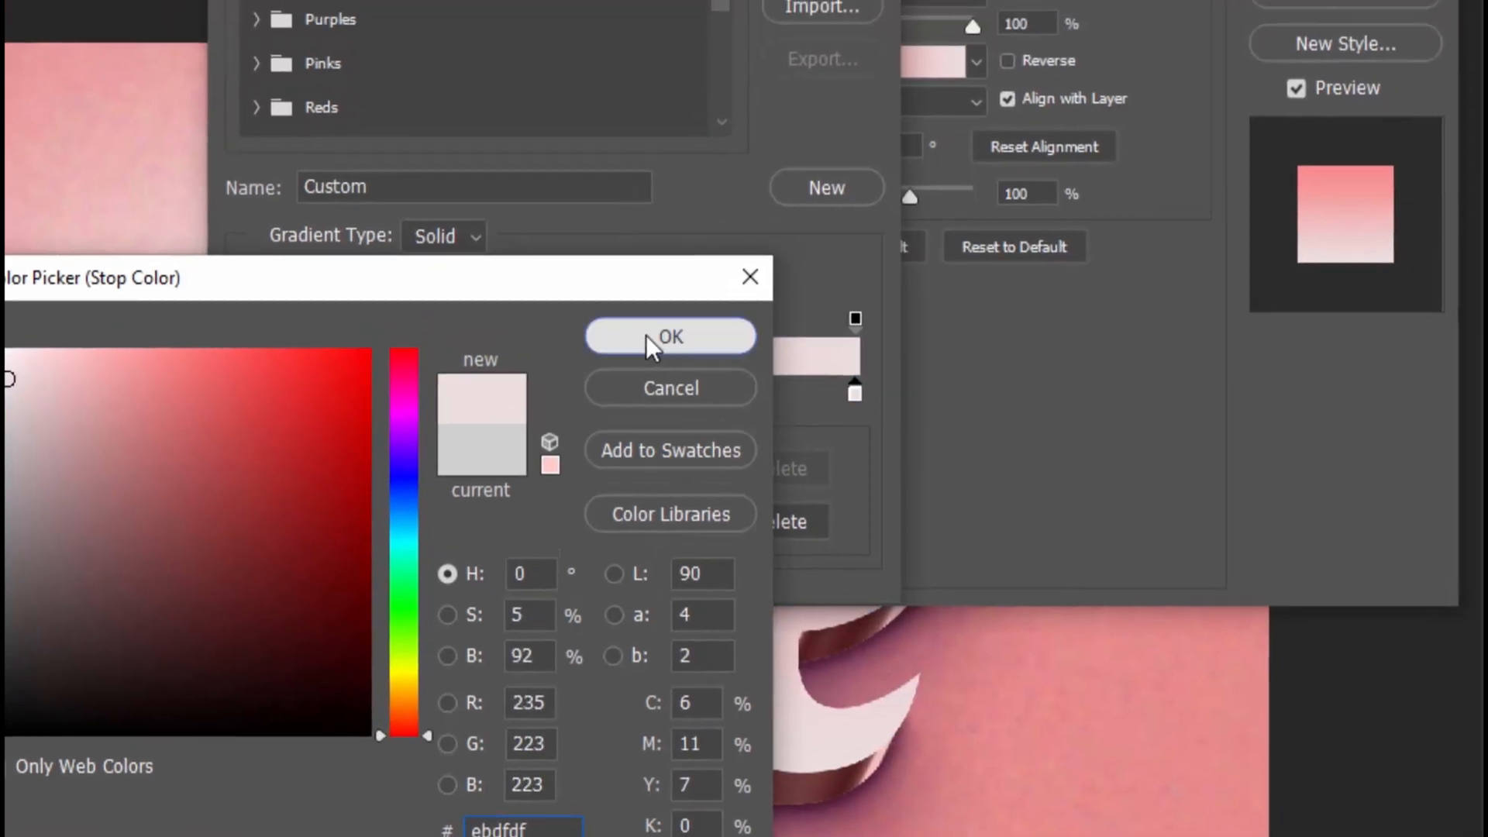
{"action": "left_click", "coordinate": [666, 281]}
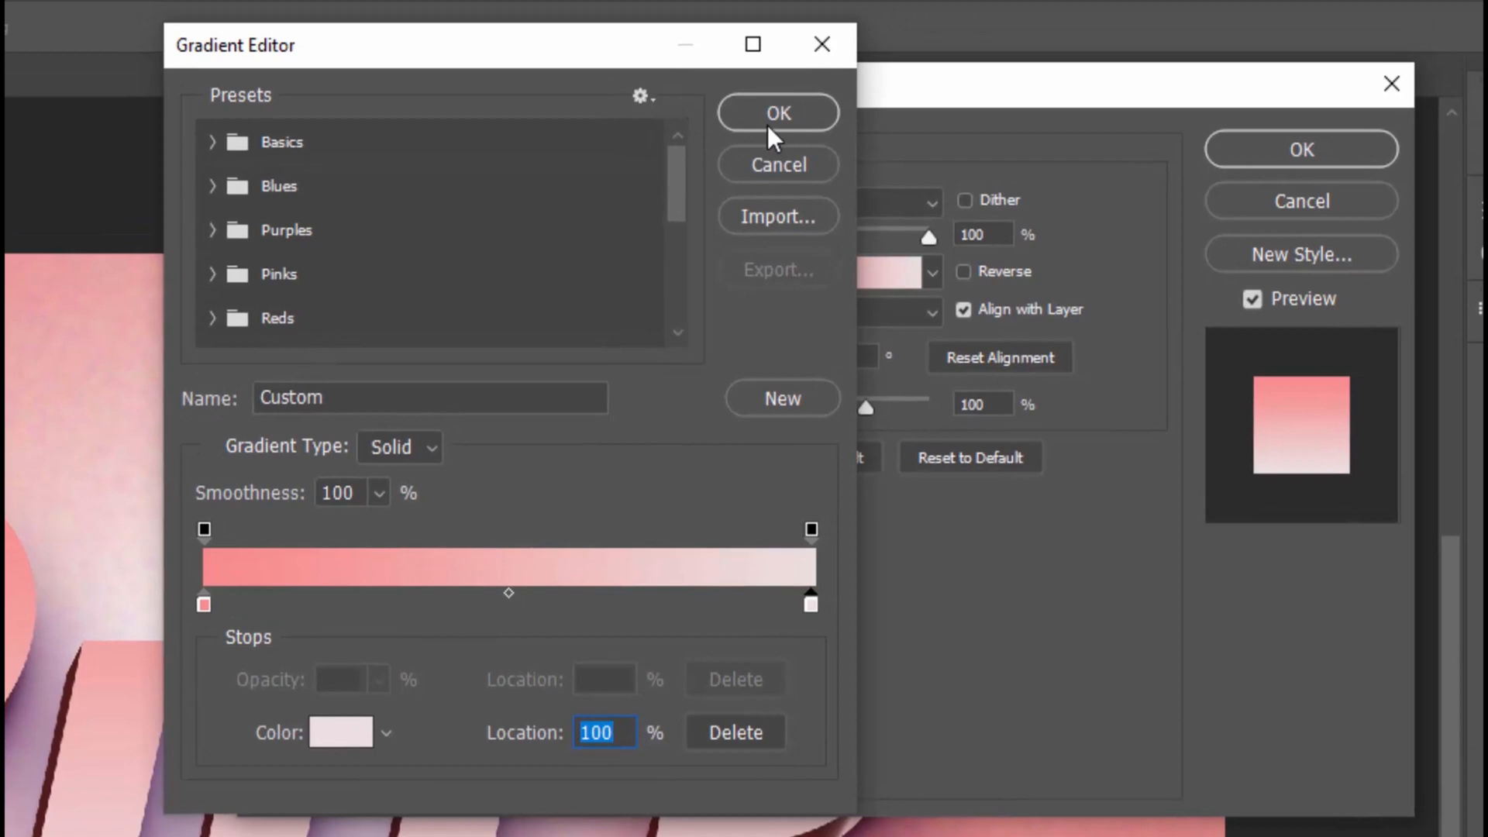
{"action": "left_click", "coordinate": [768, 114]}
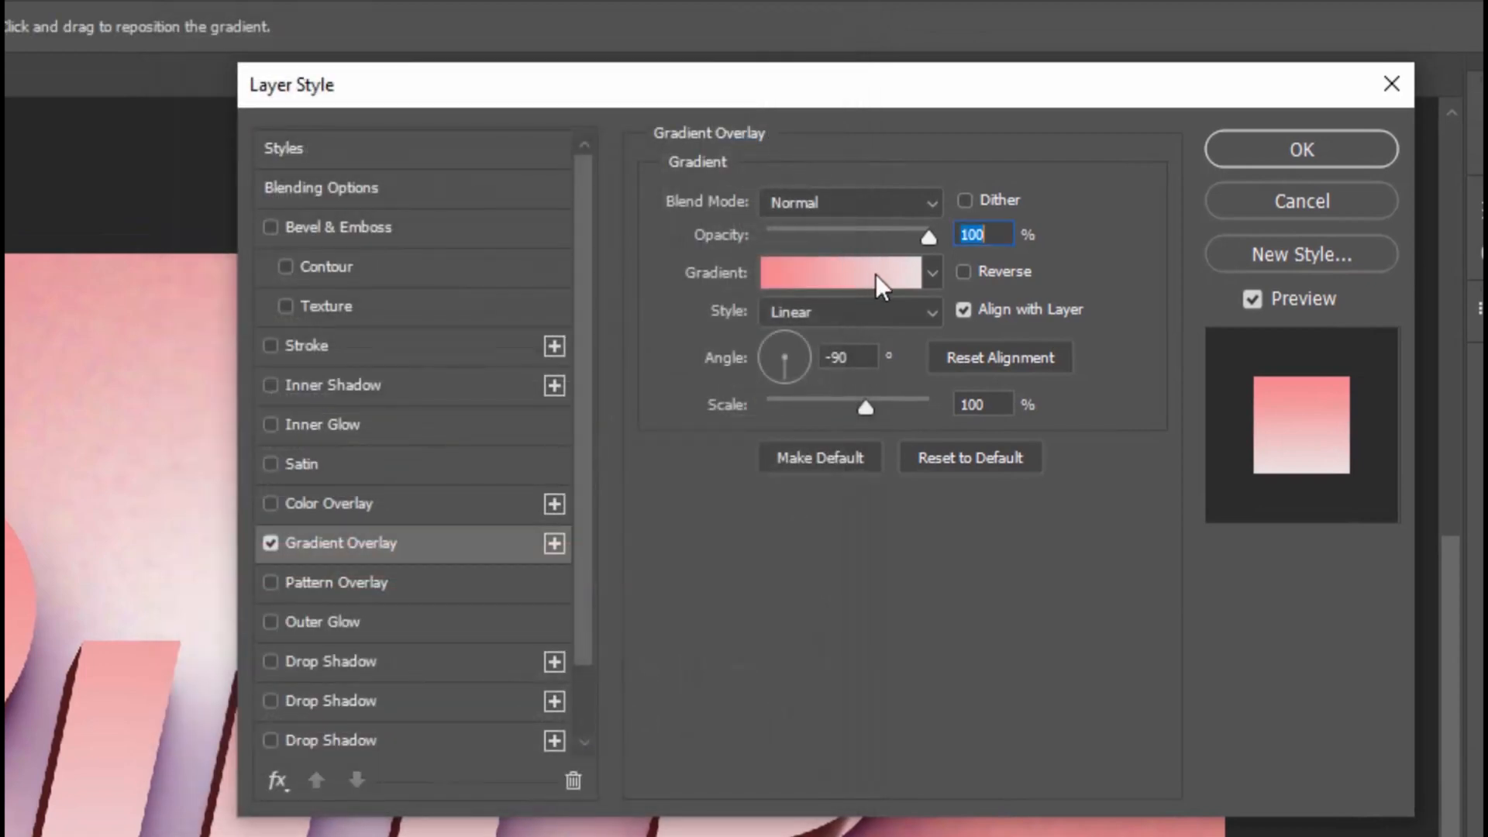
{"action": "double_click", "coordinate": [849, 358]}
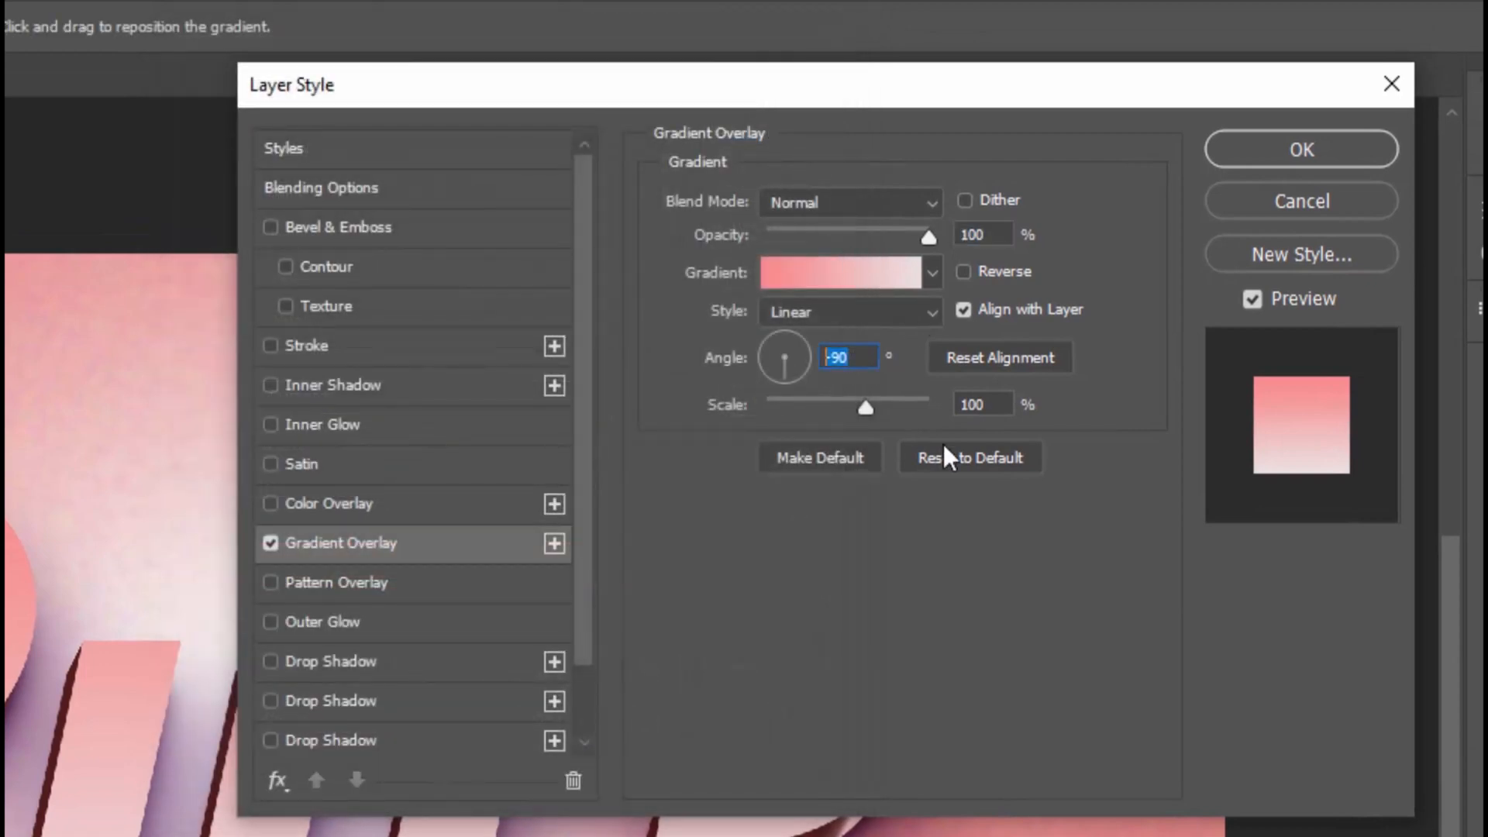
{"action": "key", "text": "Tab"}
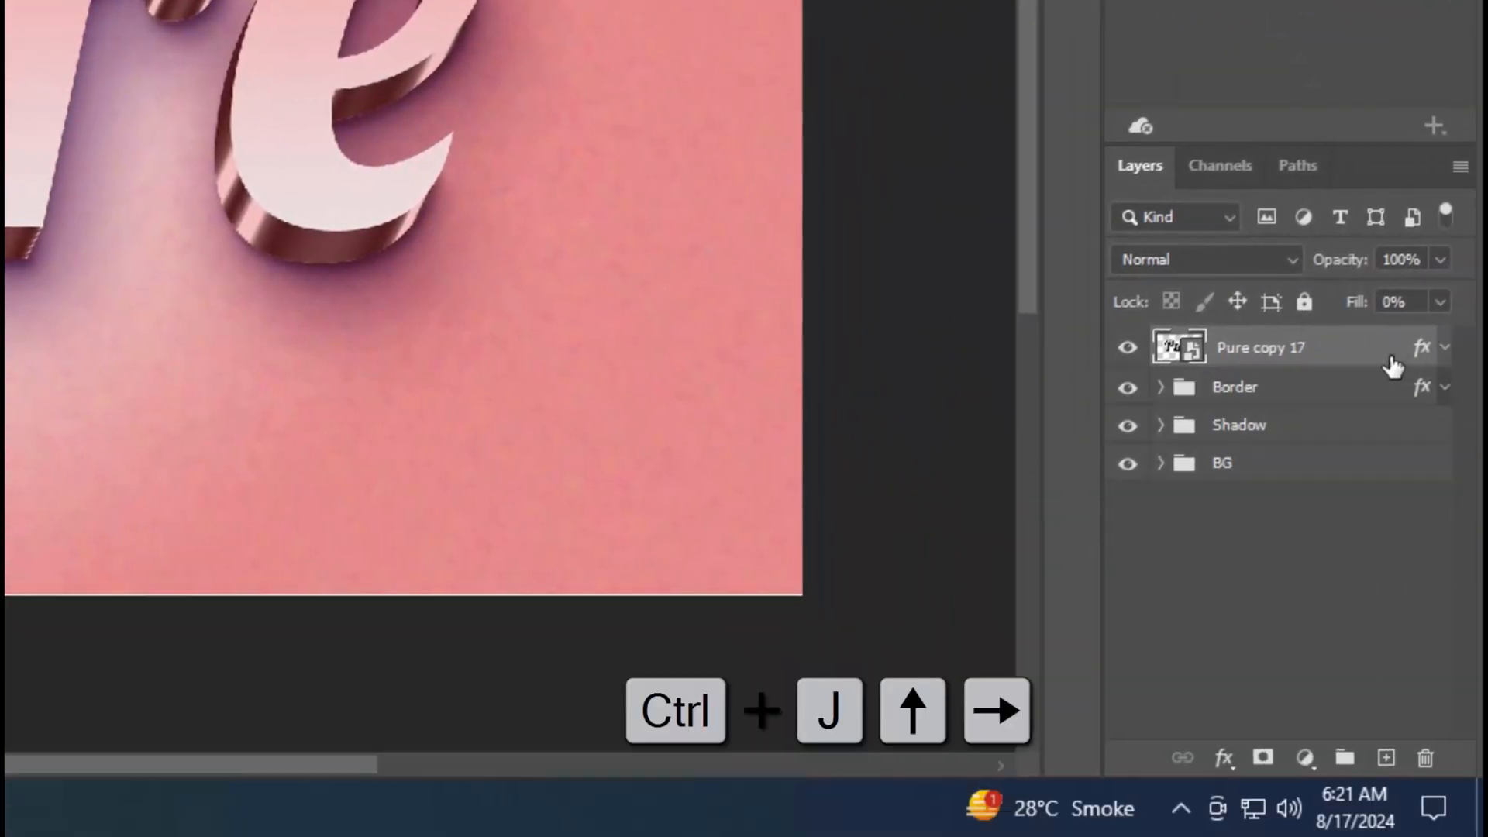
Step: Duplicate Pure copy 17 and nudge the copy one step up and one step right
{"action": "key", "text": "ctrl+j"}
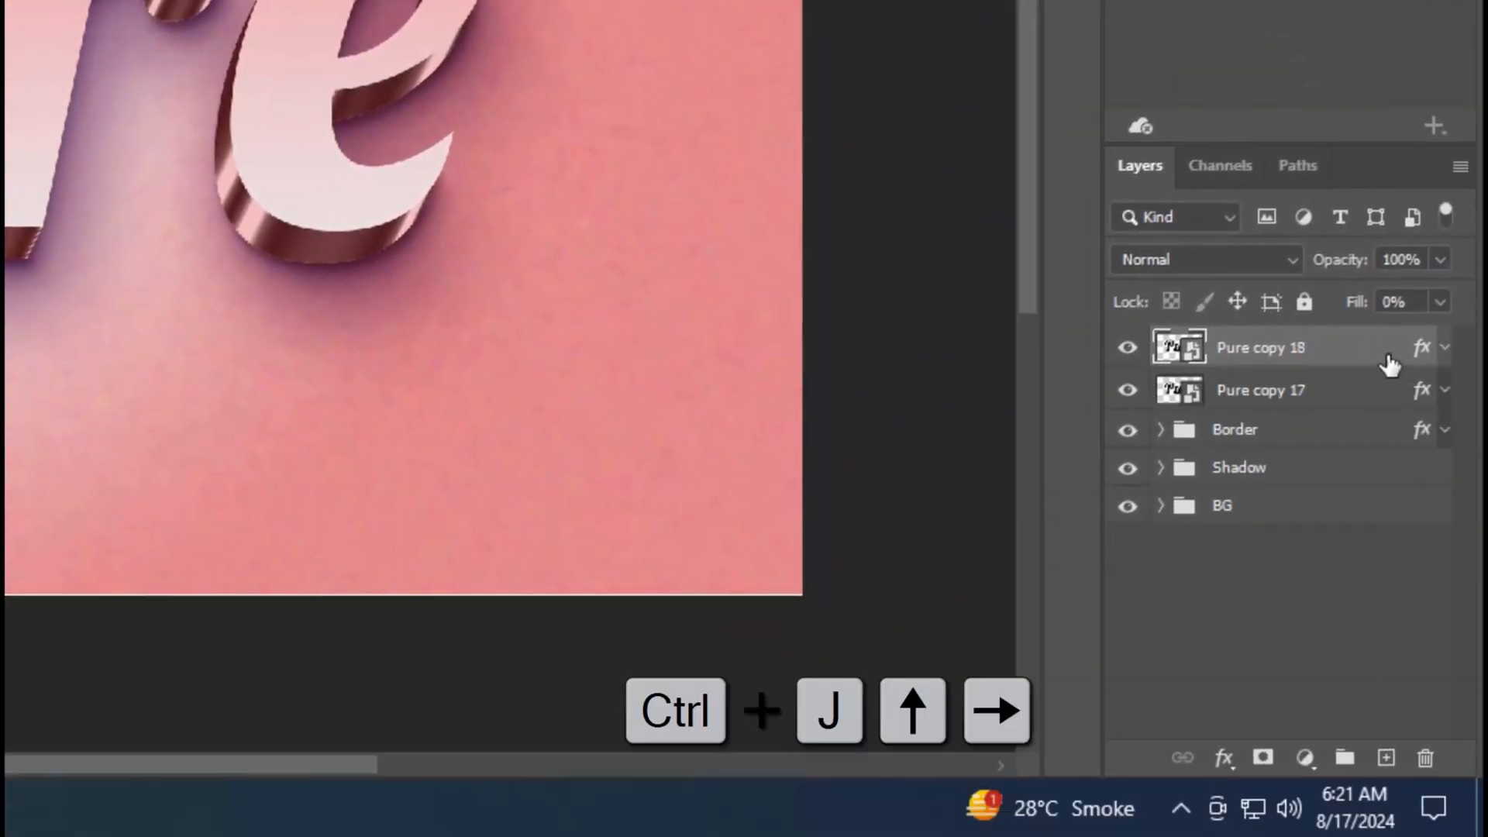
{"action": "key", "text": "Up"}
{"action": "key", "text": "Right"}
Step: Clear the layer style of Pure copy 18 and set its fill opacity to 0% in the blending options
{"action": "right_click", "coordinate": [1359, 342]}
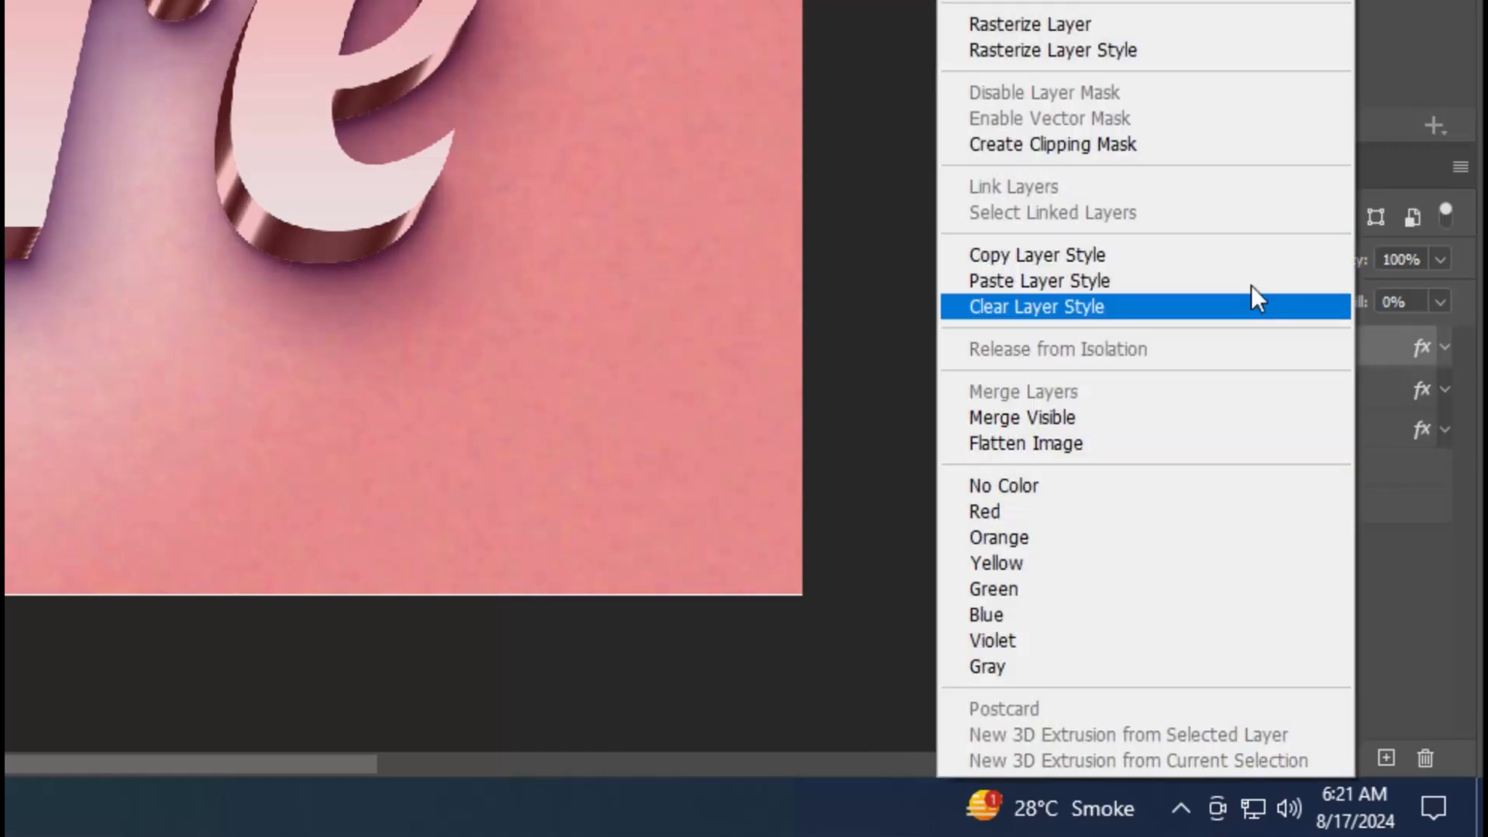
{"action": "left_click", "coordinate": [1163, 304]}
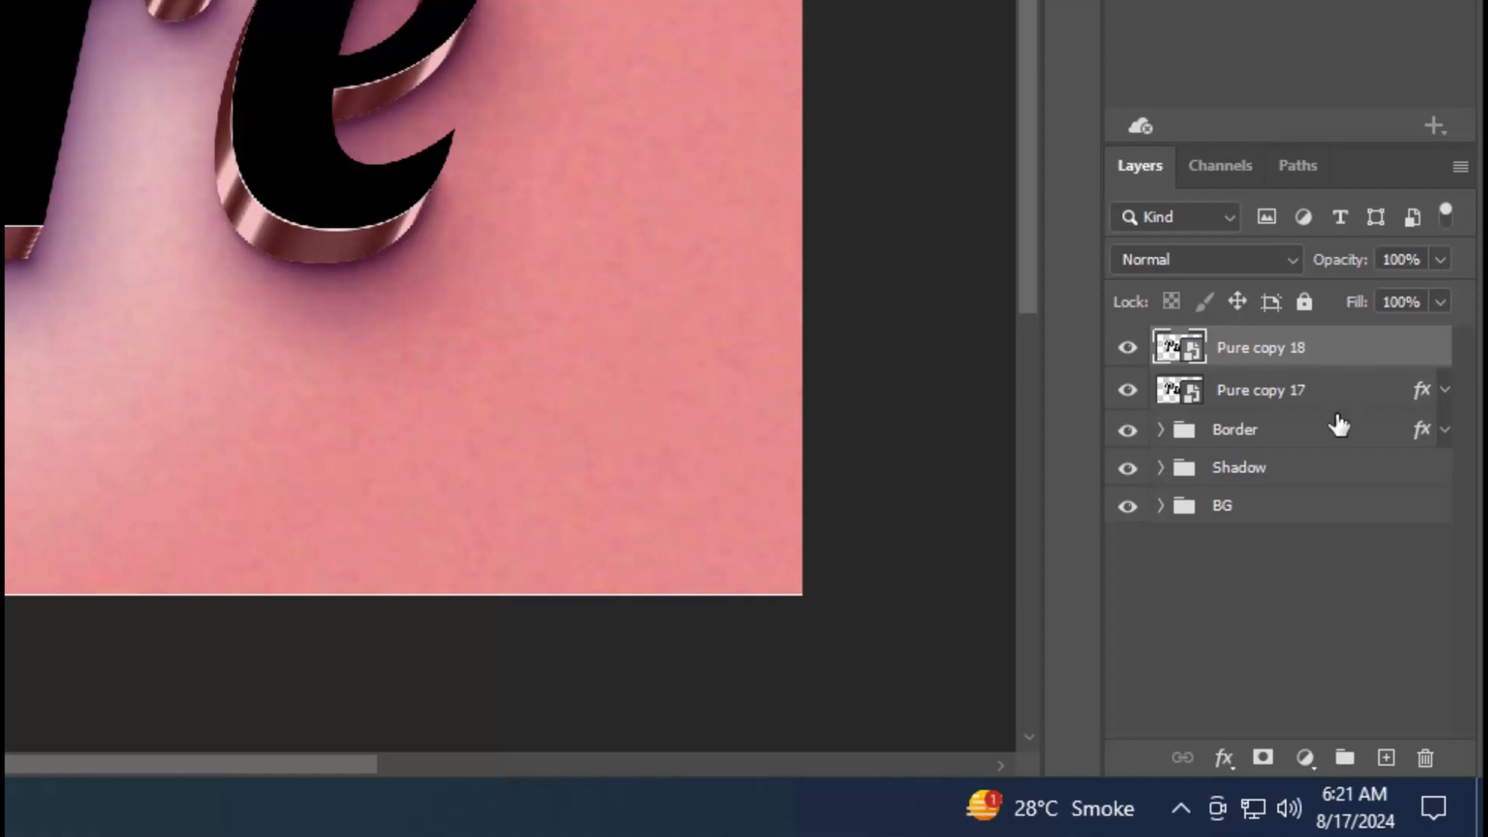
{"action": "left_click", "coordinate": [1223, 758]}
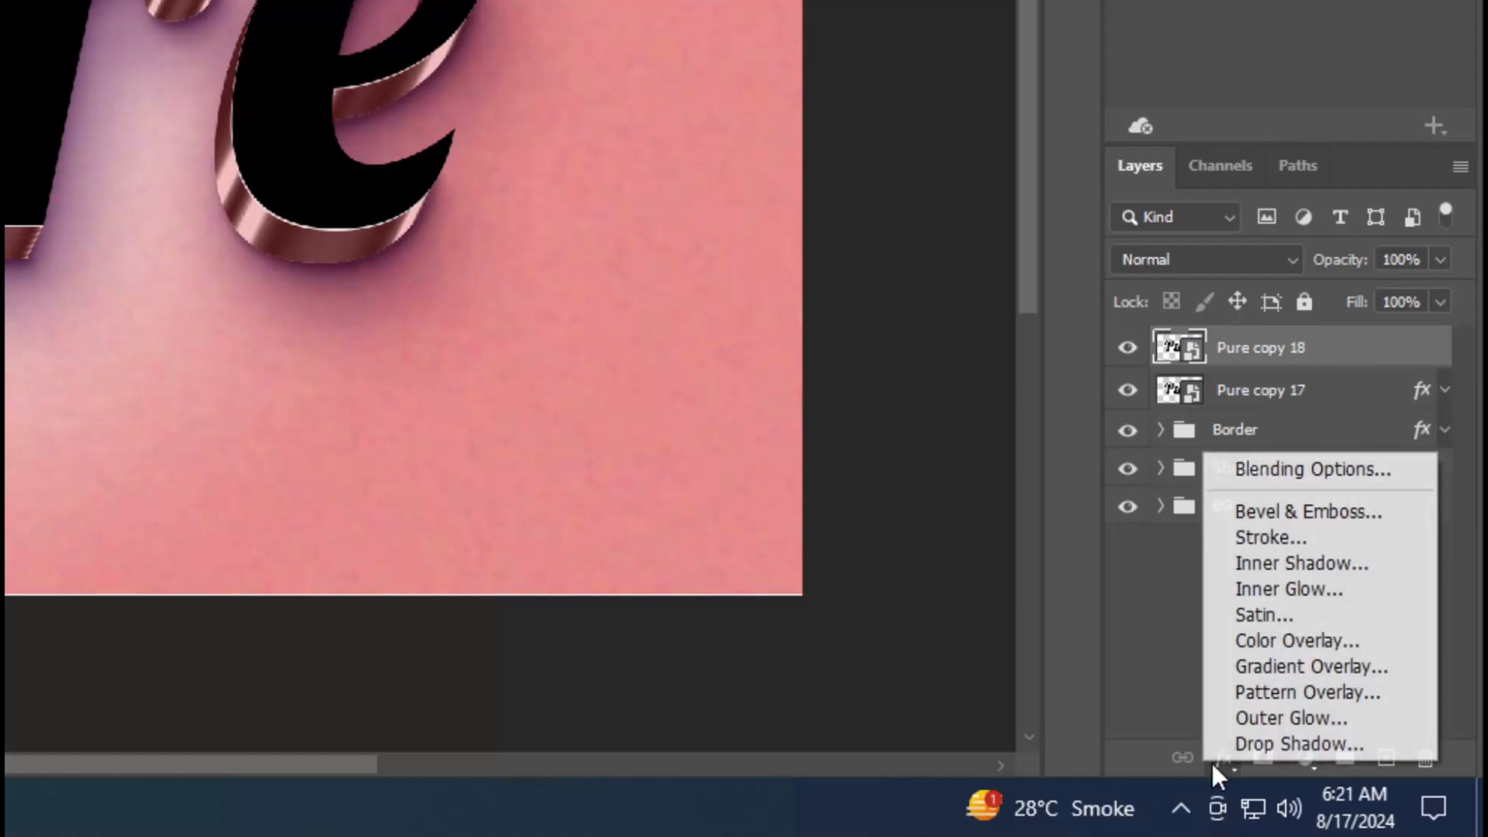
{"action": "left_click", "coordinate": [1245, 481]}
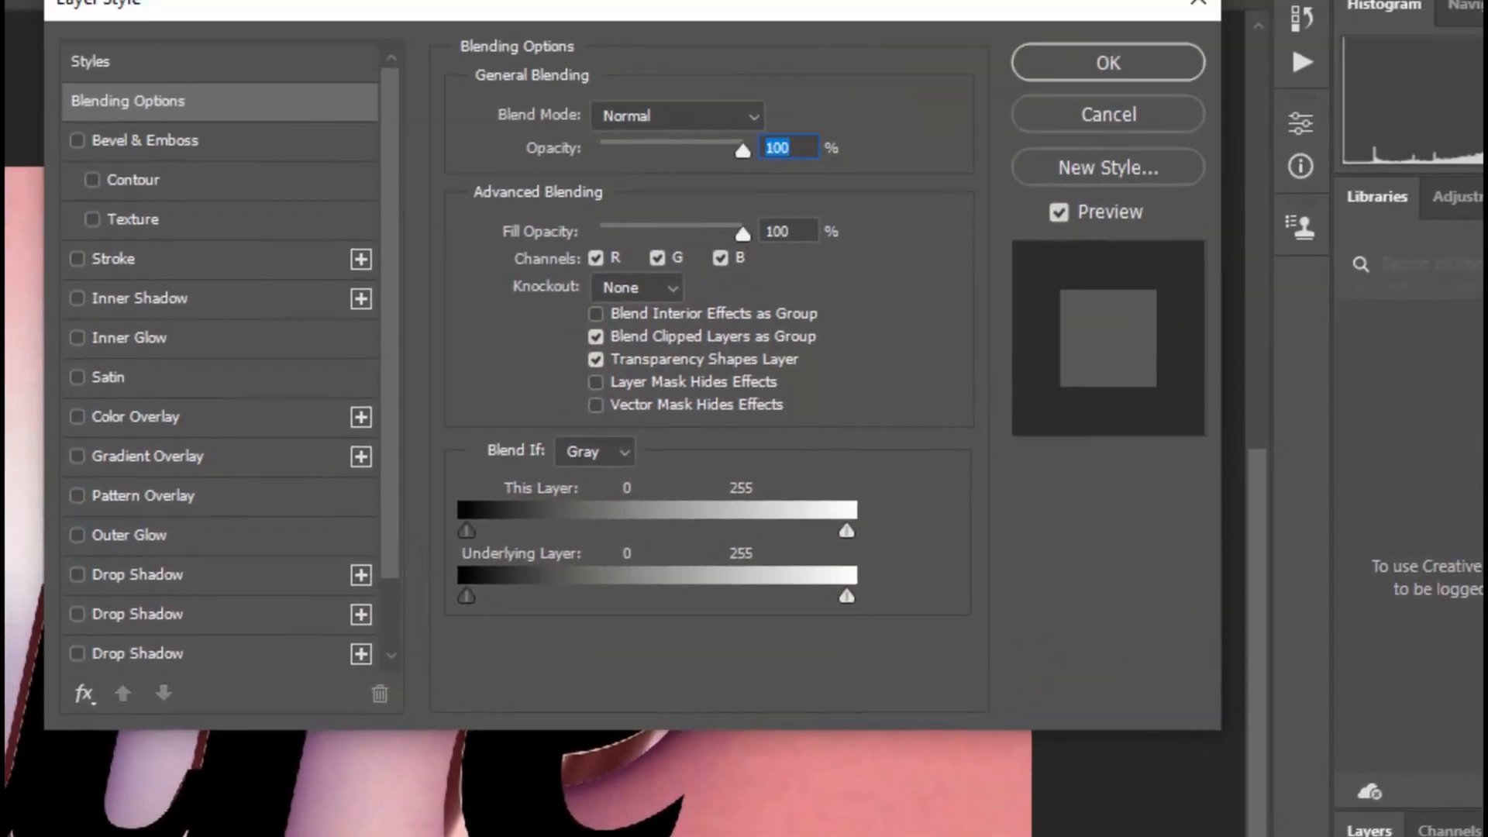
{"action": "left_click", "coordinate": [787, 231]}
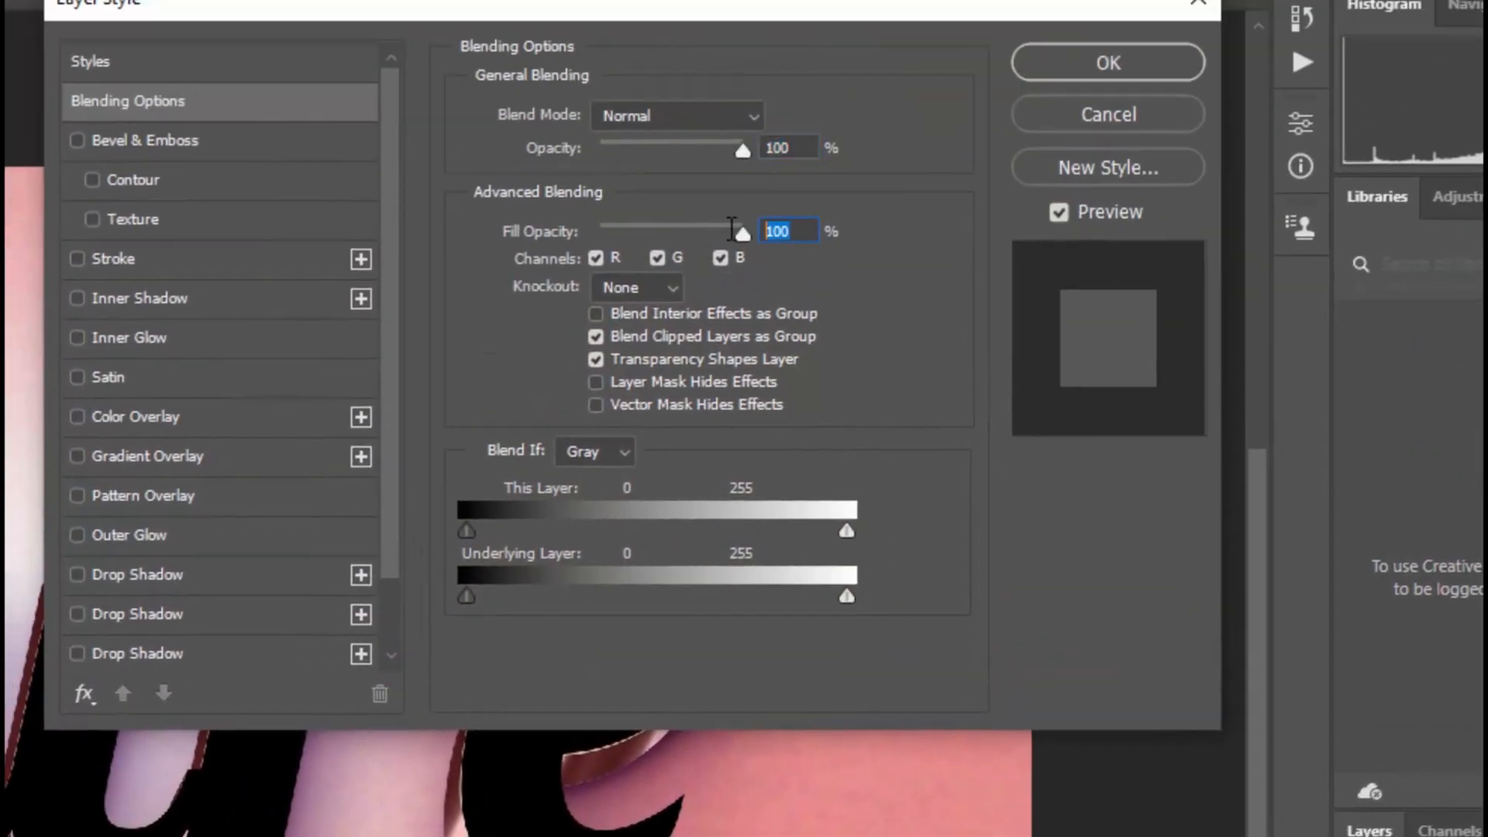
{"action": "type", "text": "0"}
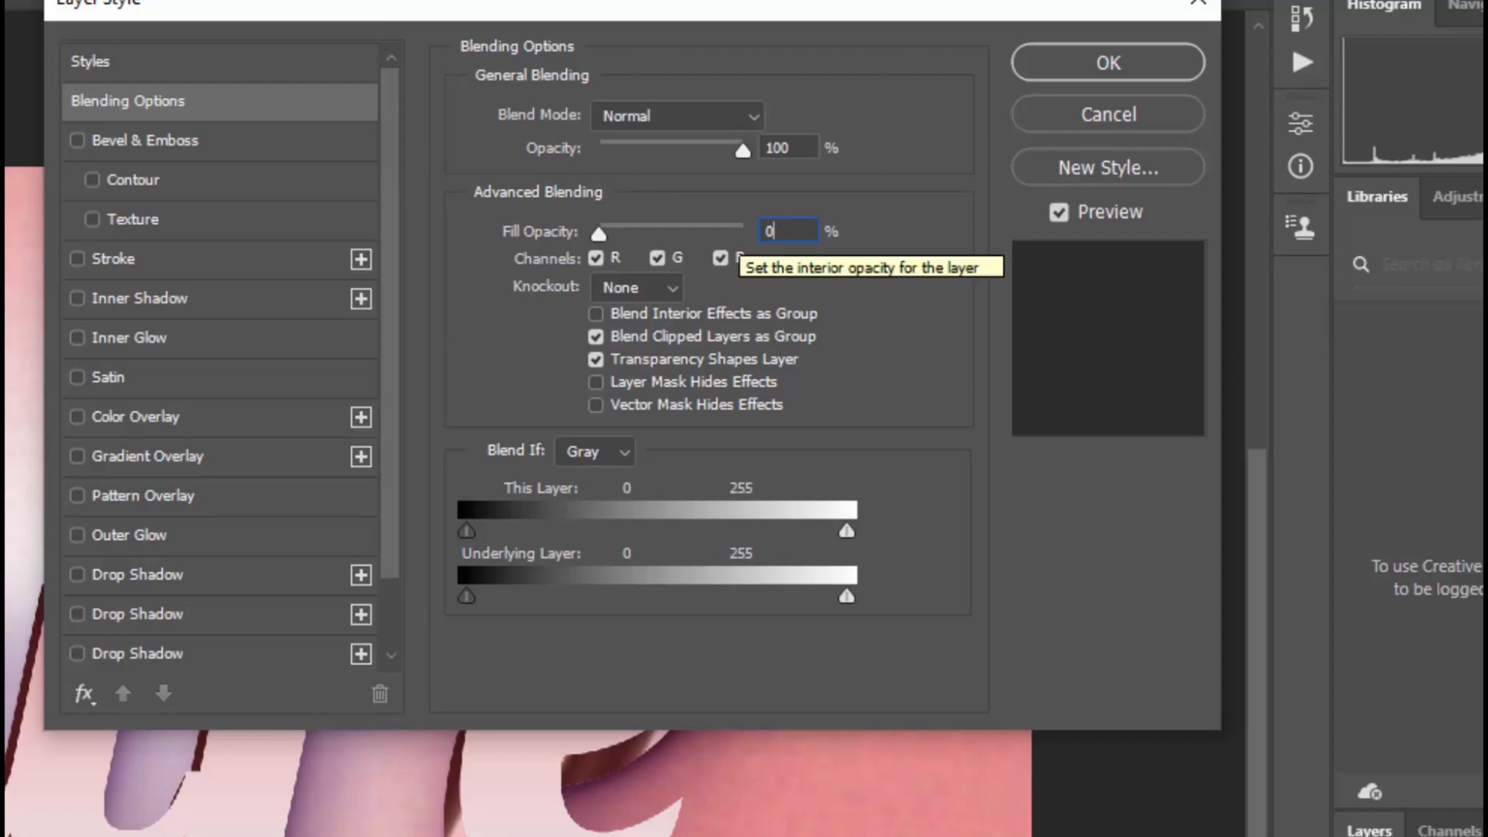
Step: Add a smooth Inner Bevel to Pure copy 18 with 316% depth, direction Down, size 16 px and soften 10 px
{"action": "left_click", "coordinate": [176, 133]}
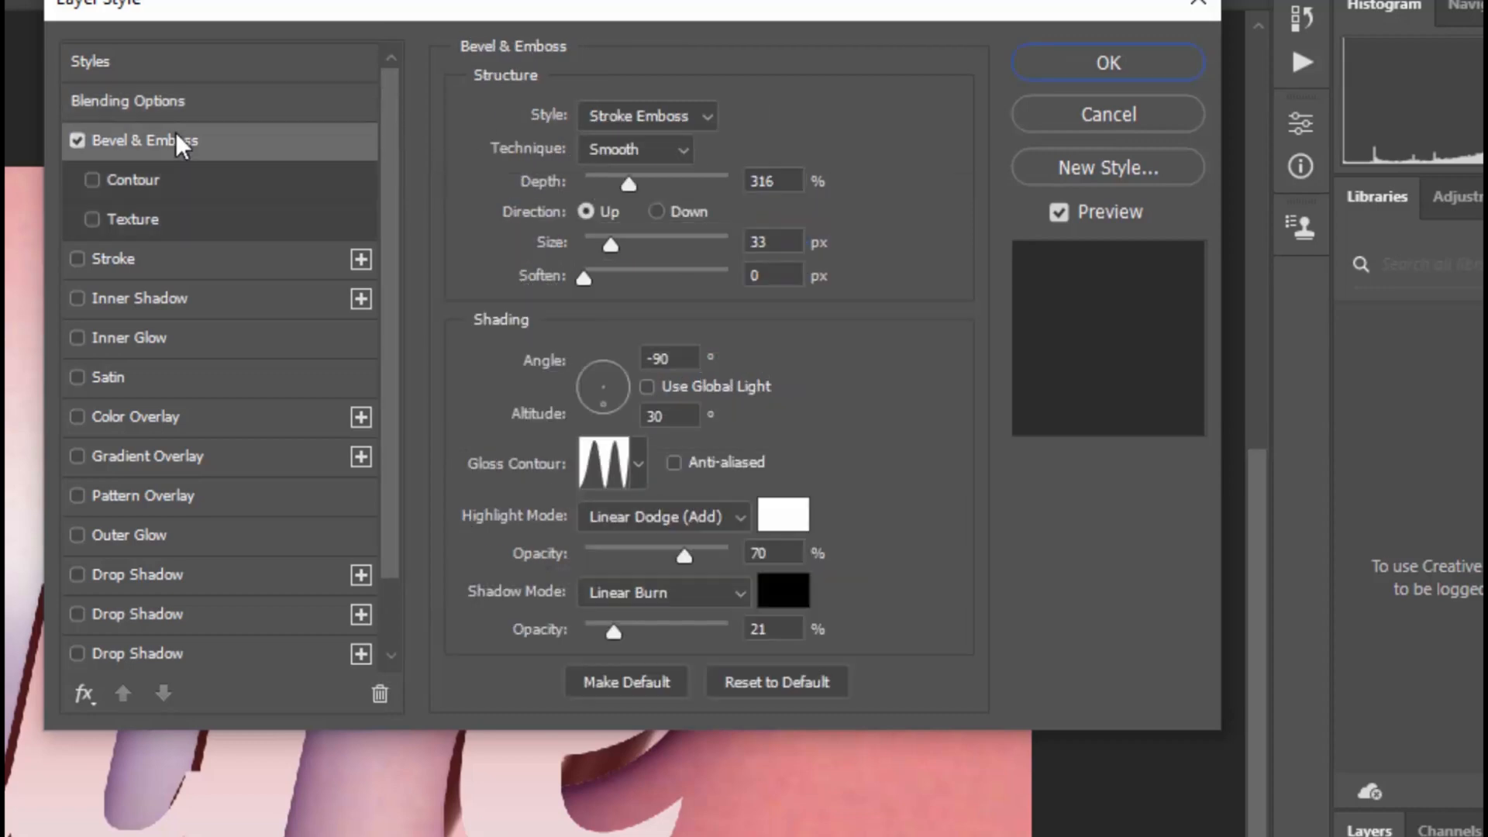
{"action": "left_click", "coordinate": [645, 115]}
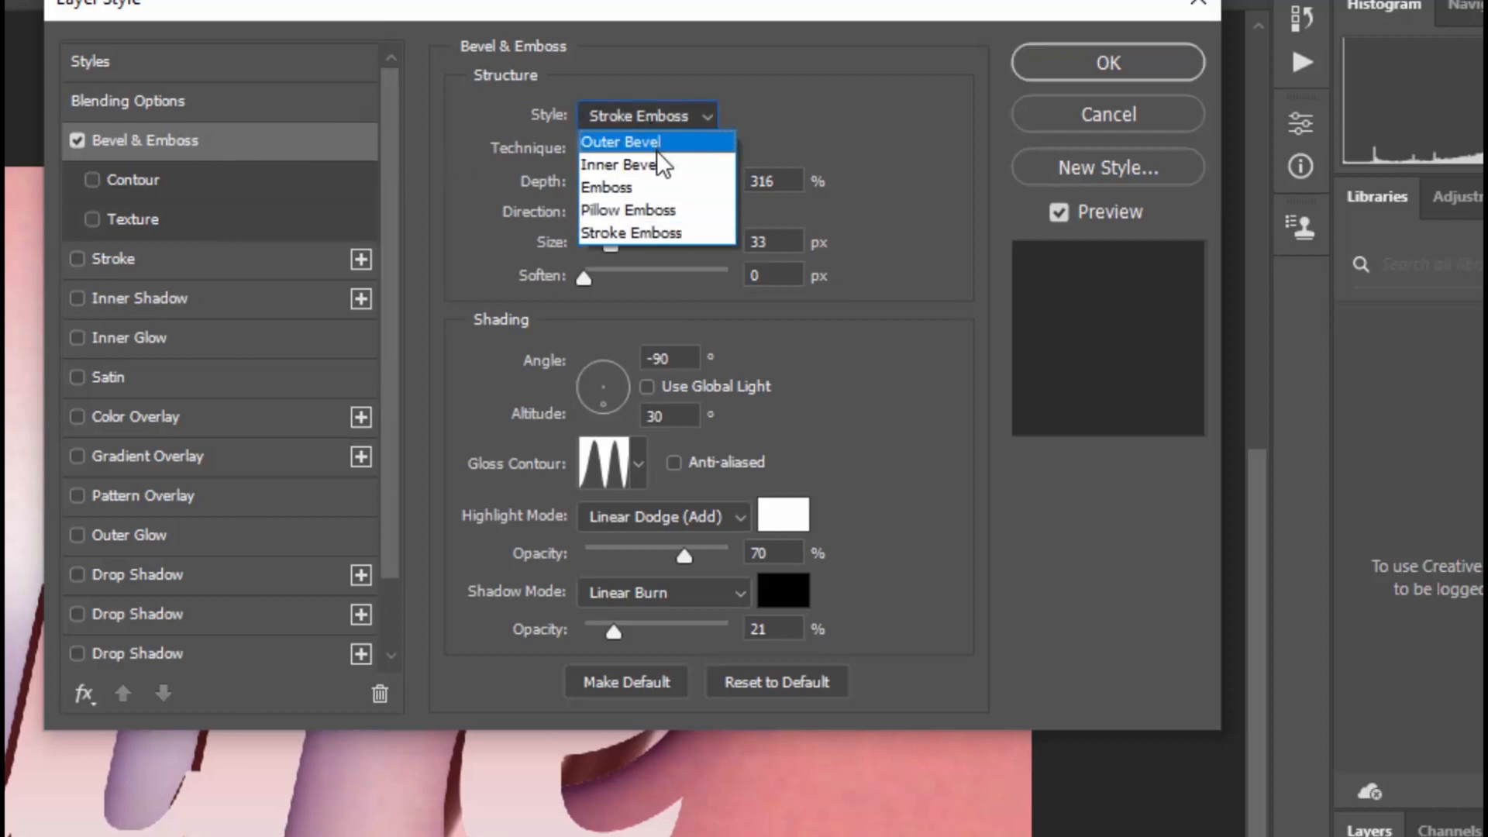
{"action": "left_click", "coordinate": [657, 163]}
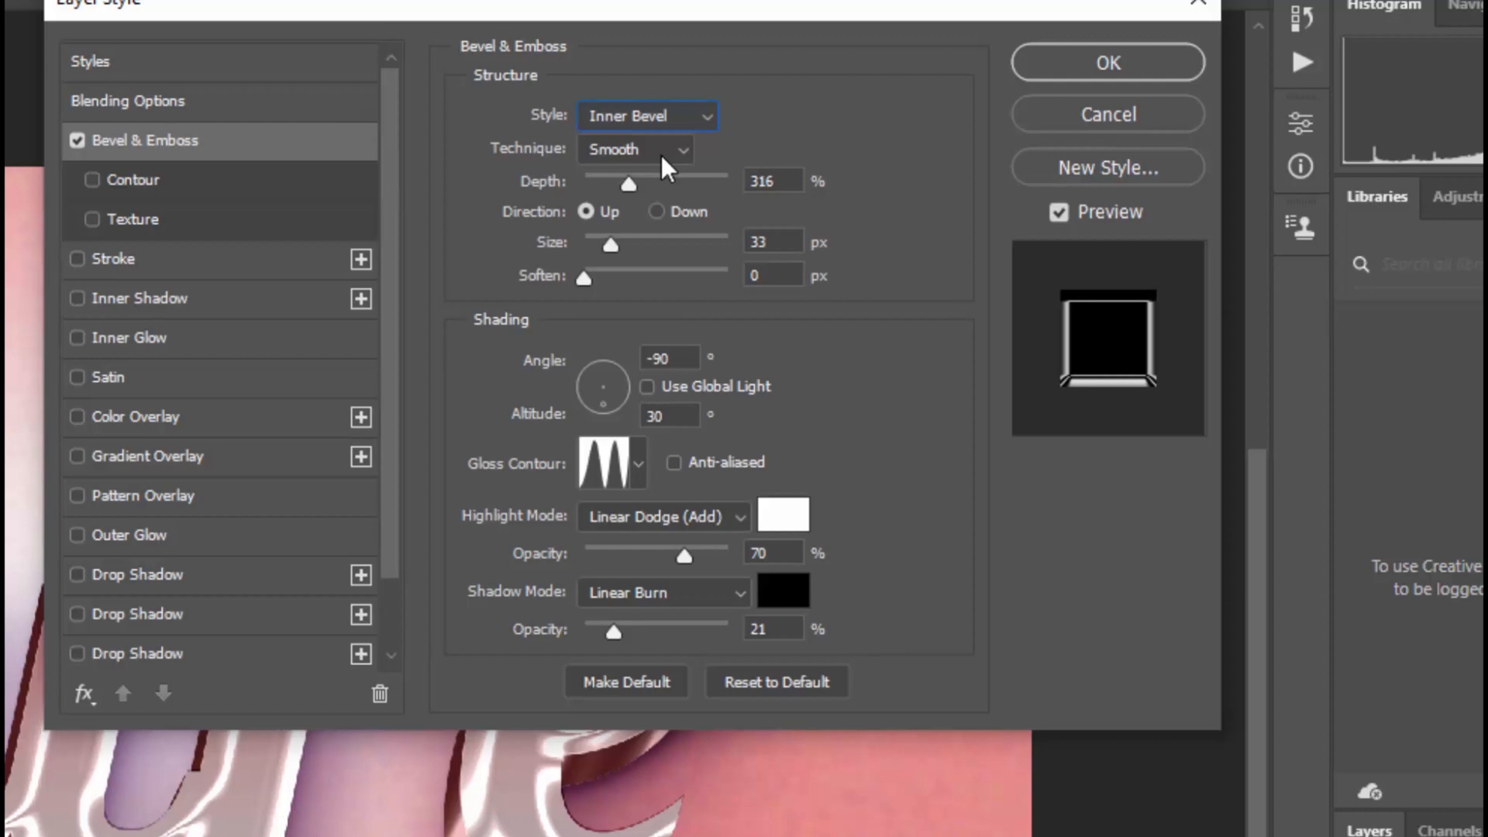
{"action": "left_click", "coordinate": [781, 180]}
{"action": "left_click", "coordinate": [658, 209]}
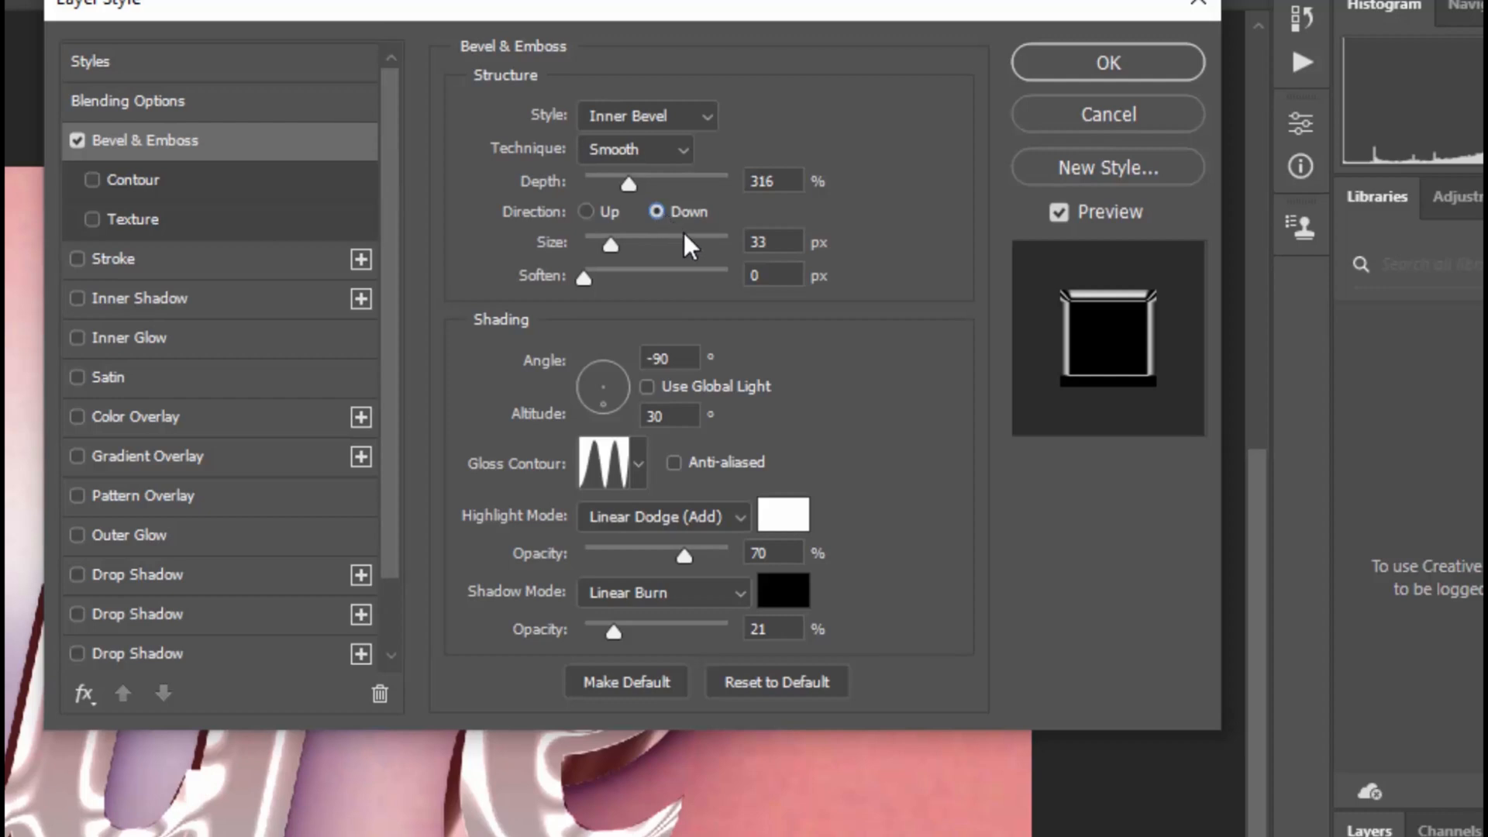
{"action": "left_click", "coordinate": [772, 244]}
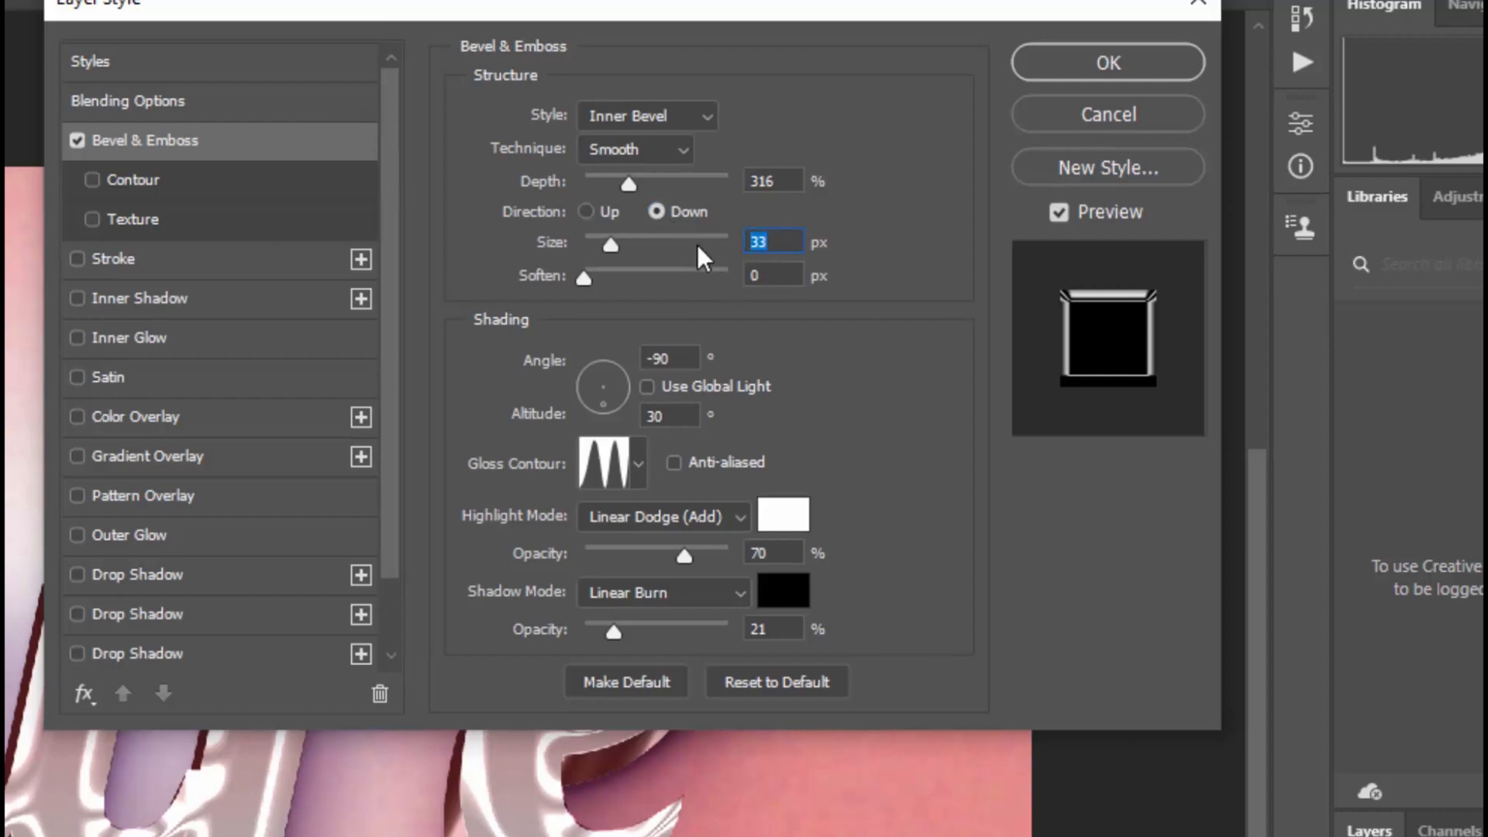
{"action": "type", "text": "16"}
{"action": "left_click", "coordinate": [673, 274]}
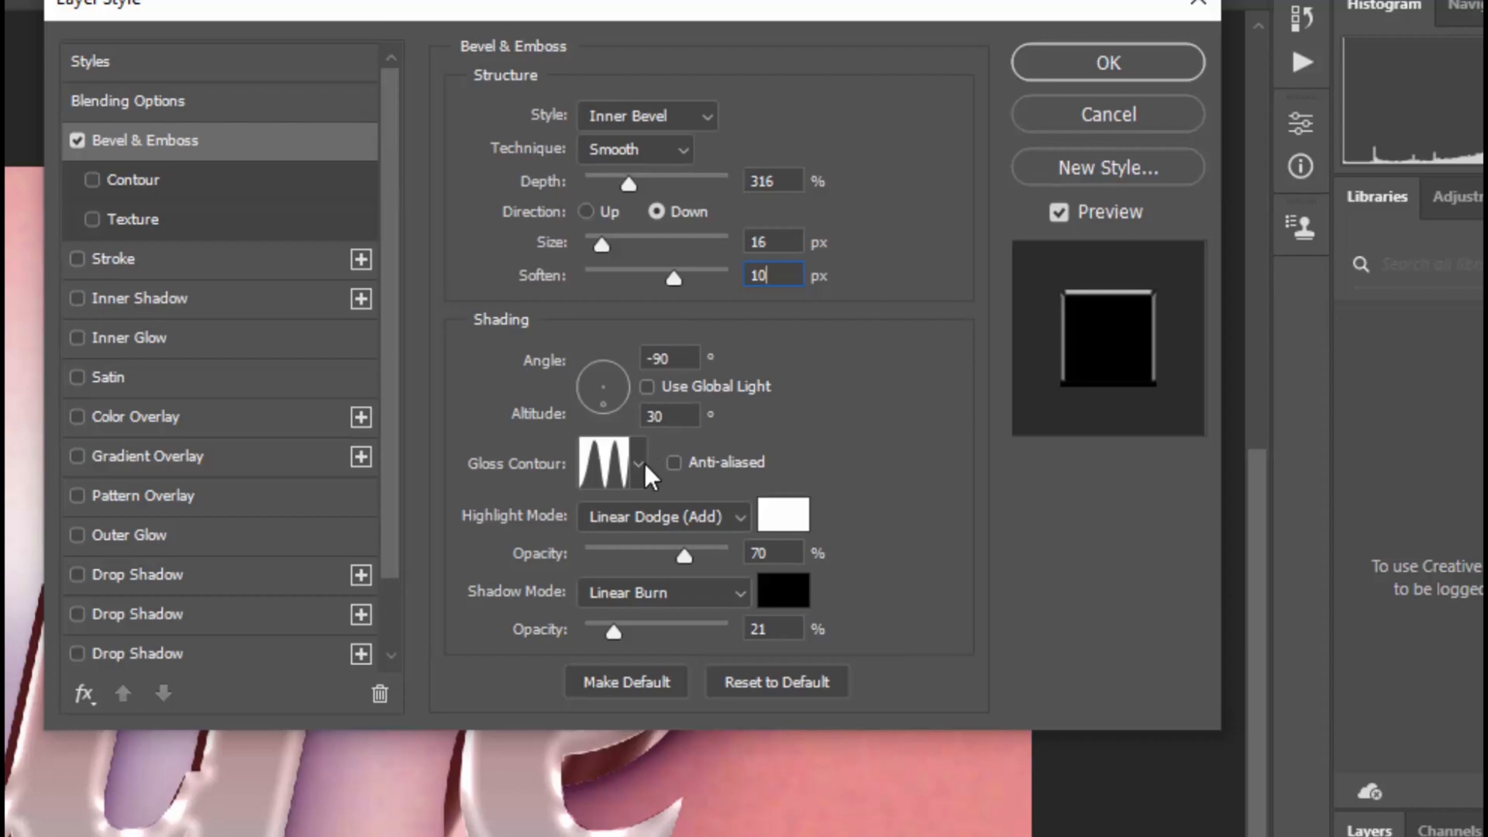
Step: Change the bevel's gloss contour to the Linear preset
{"action": "left_click", "coordinate": [612, 463]}
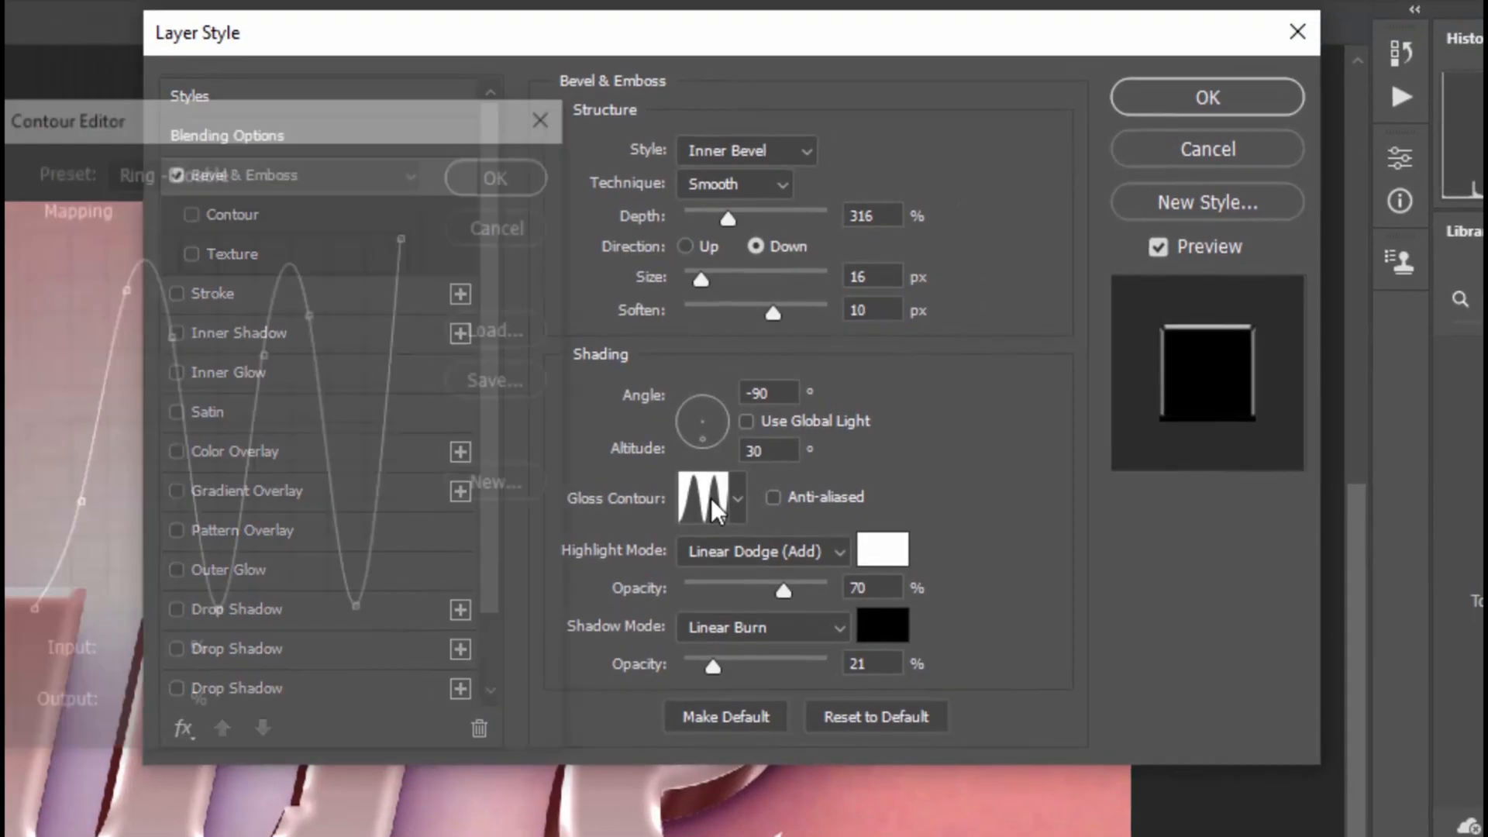
{"action": "left_click", "coordinate": [119, 141]}
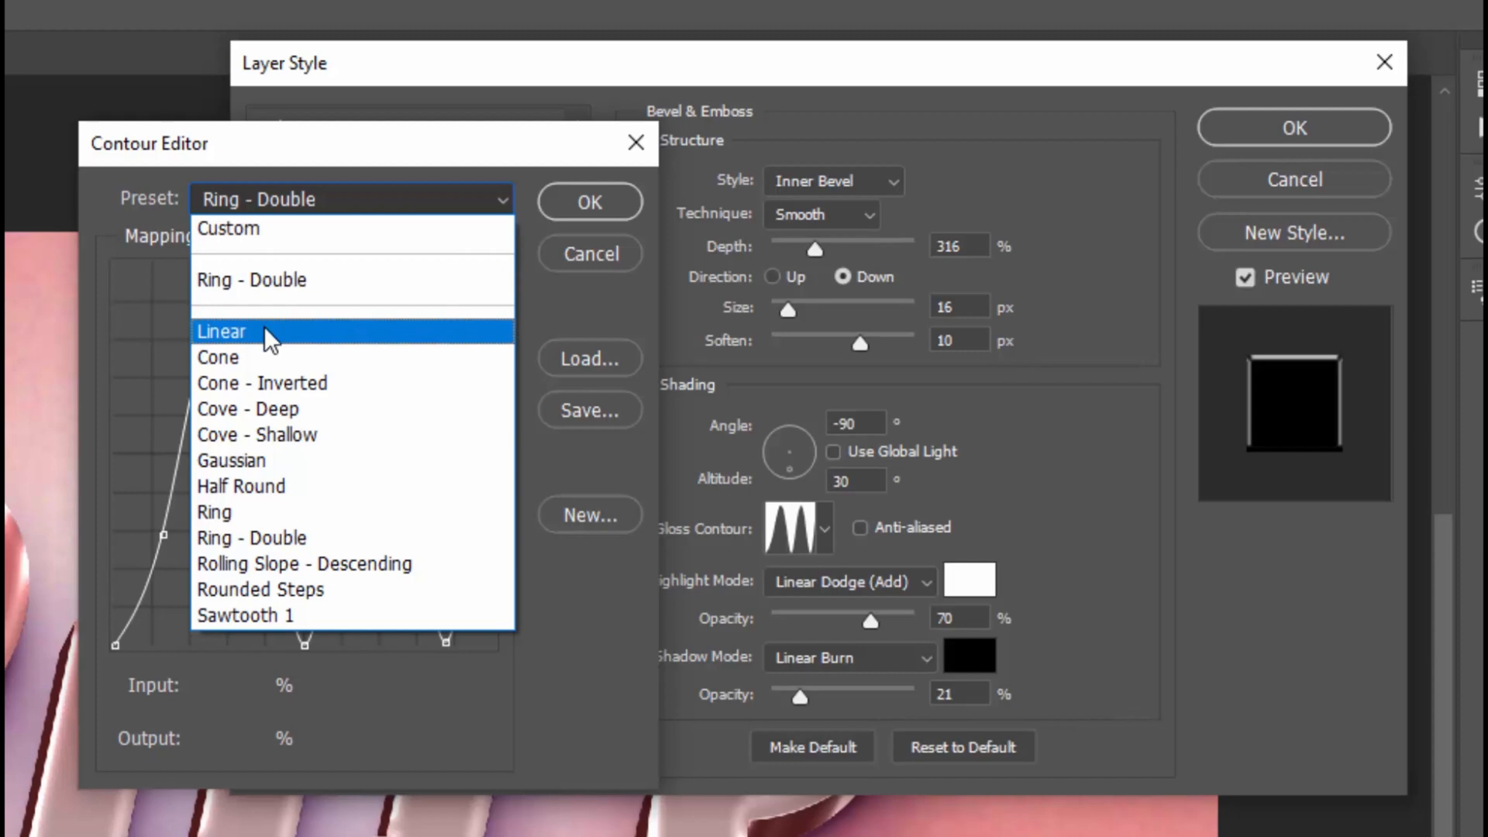
{"action": "left_click", "coordinate": [263, 331]}
{"action": "left_click", "coordinate": [591, 203]}
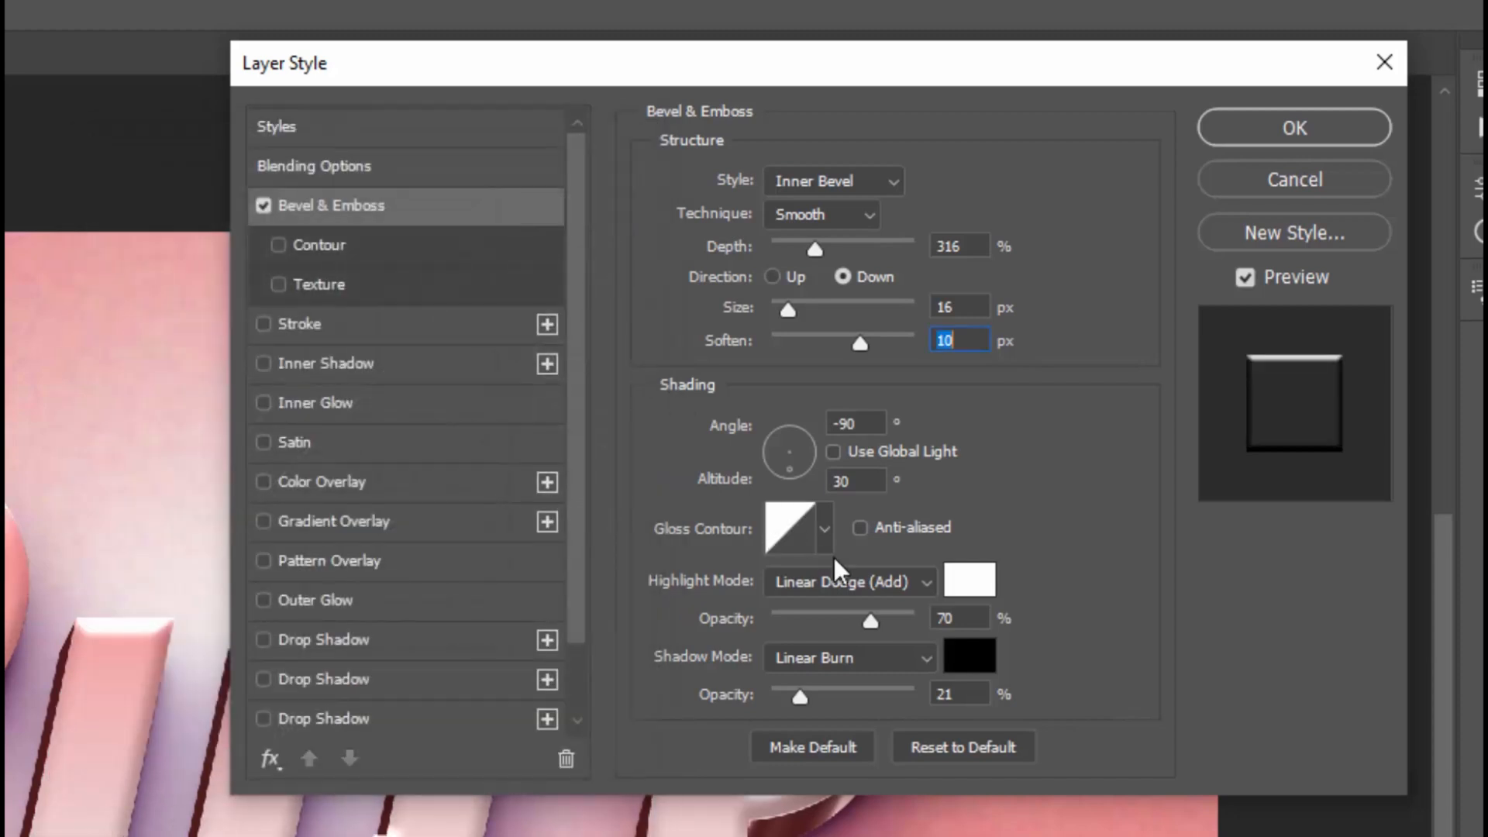
Step: Set the bevel's highlight opacity to 30% and shadow opacity to 25%, and apply the style to Pure copy 18
{"action": "left_click", "coordinate": [952, 620]}
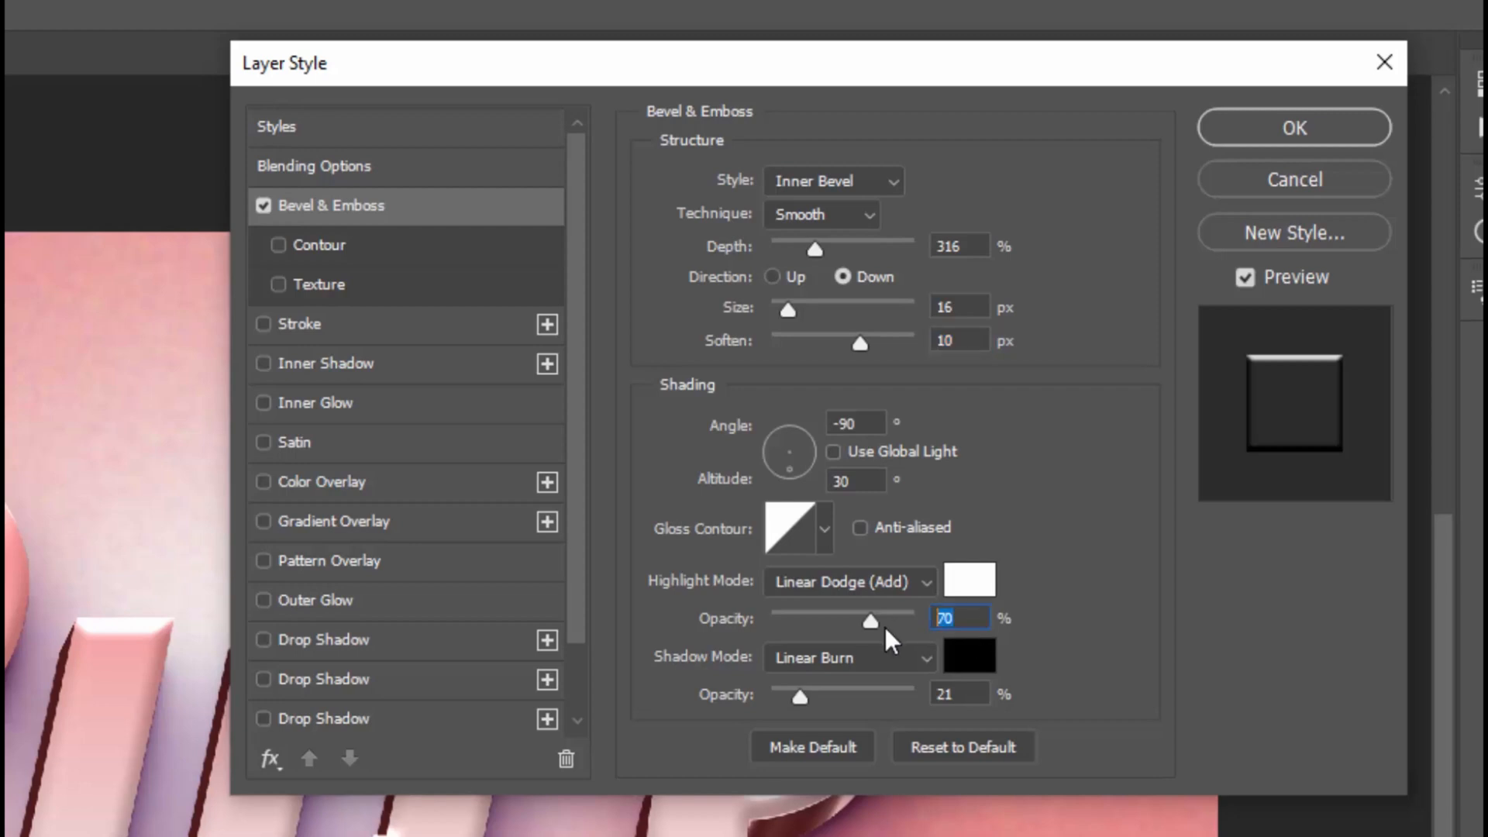
{"action": "type", "text": "30"}
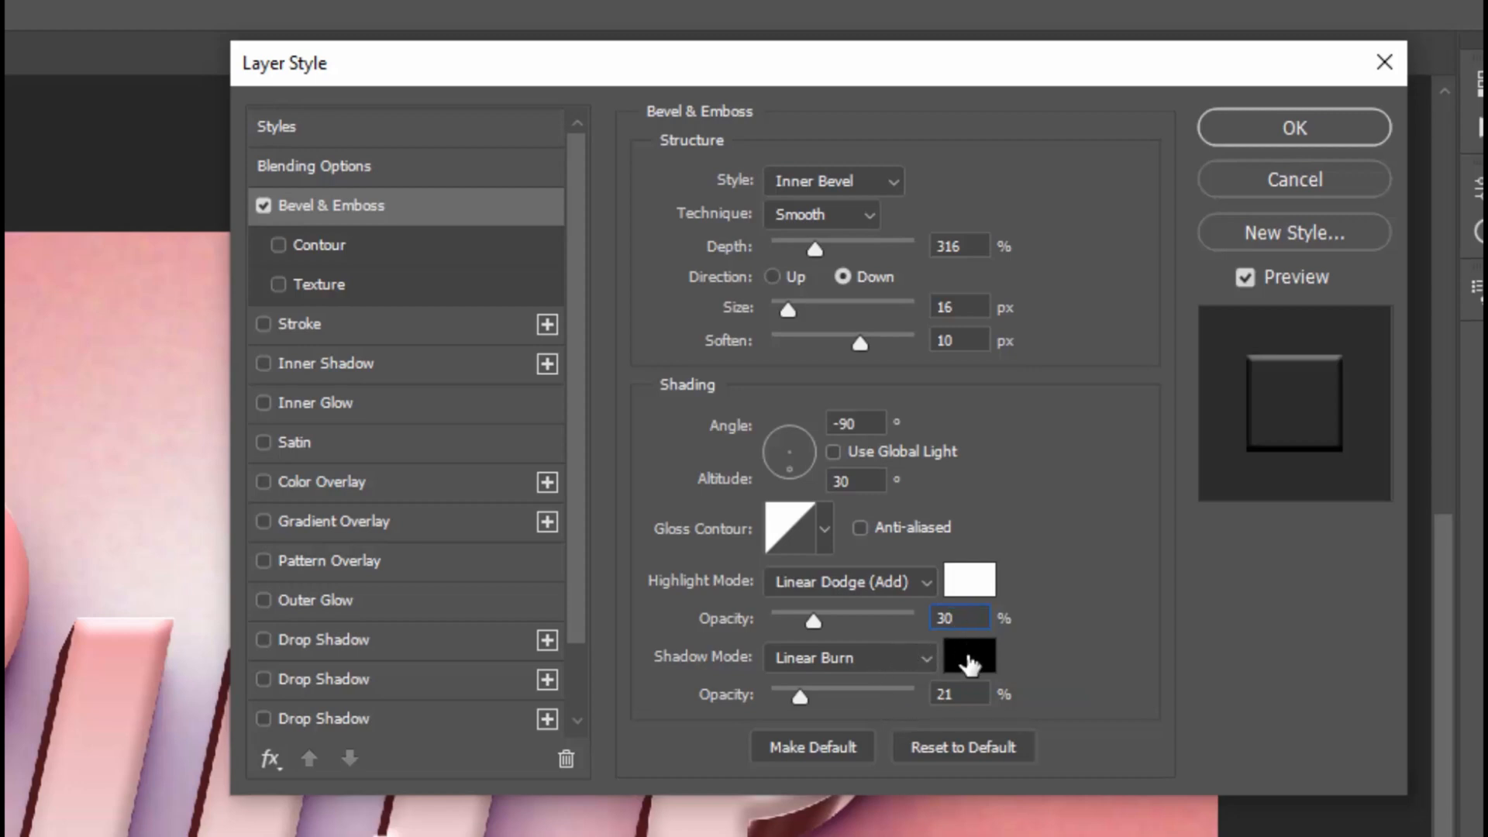
{"action": "left_click", "coordinate": [969, 695]}
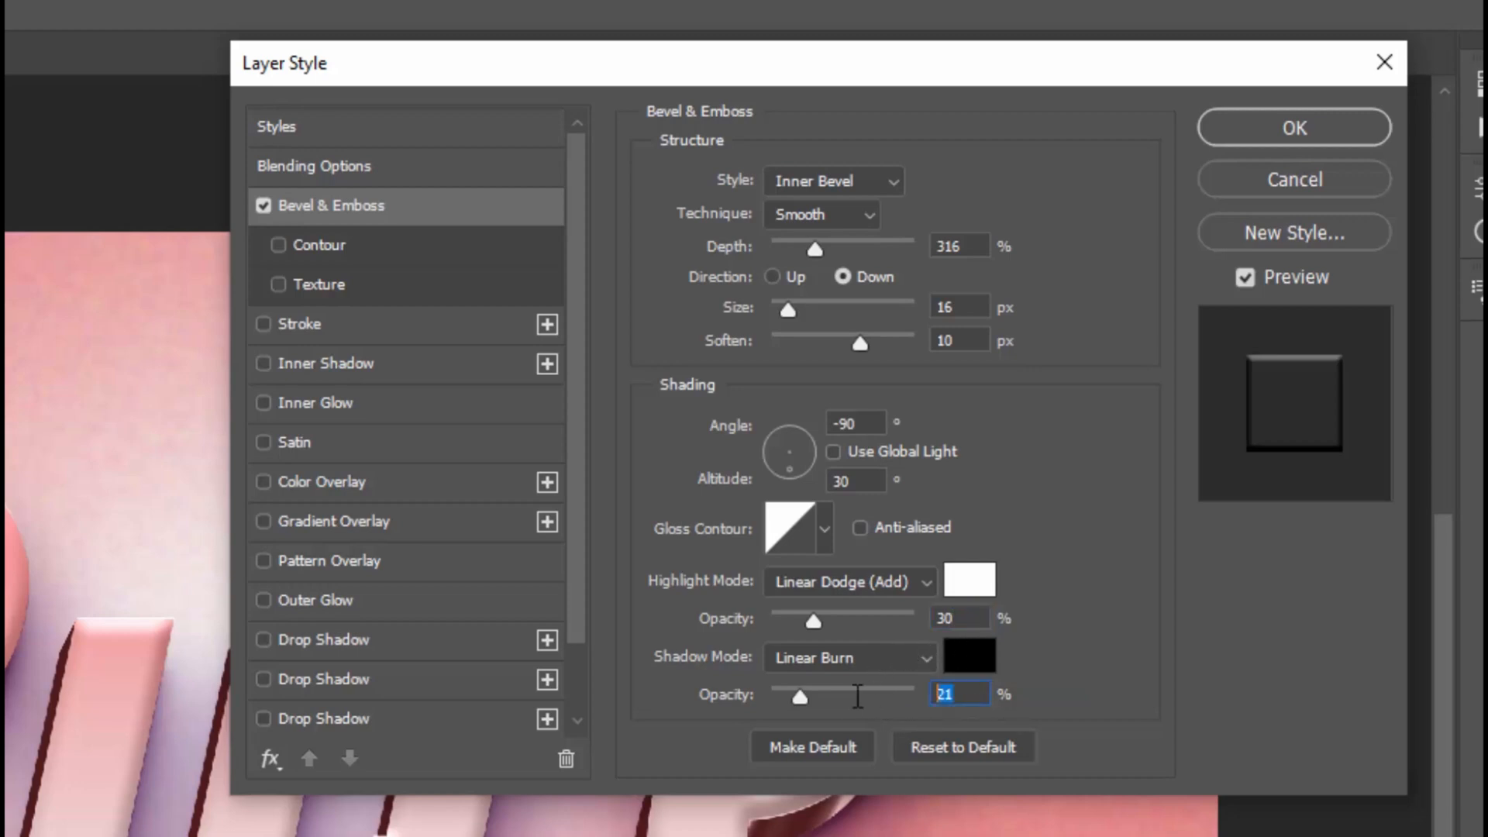
{"action": "type", "text": "25"}
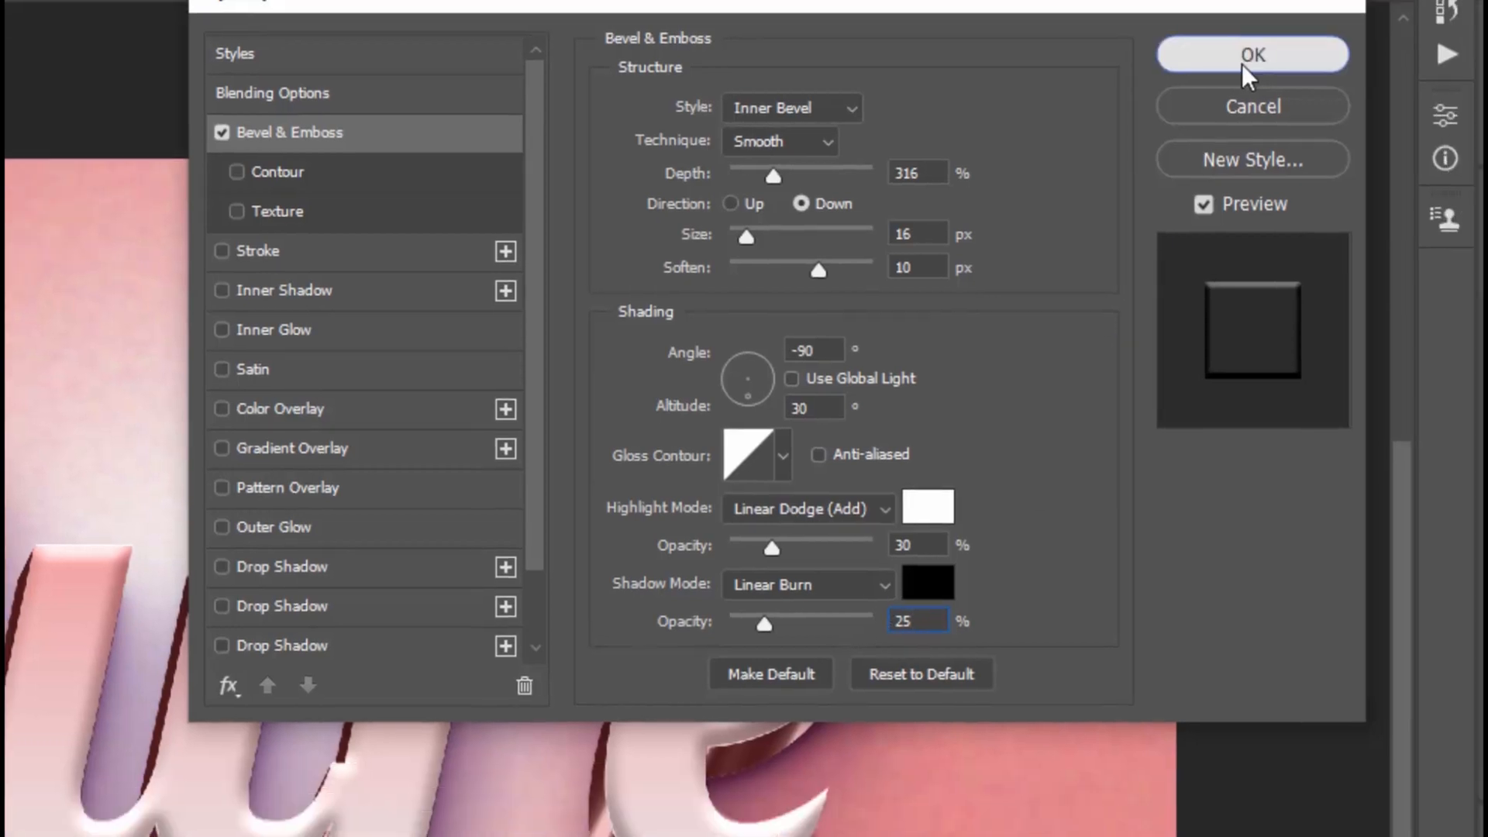
{"action": "left_click", "coordinate": [1287, 128]}
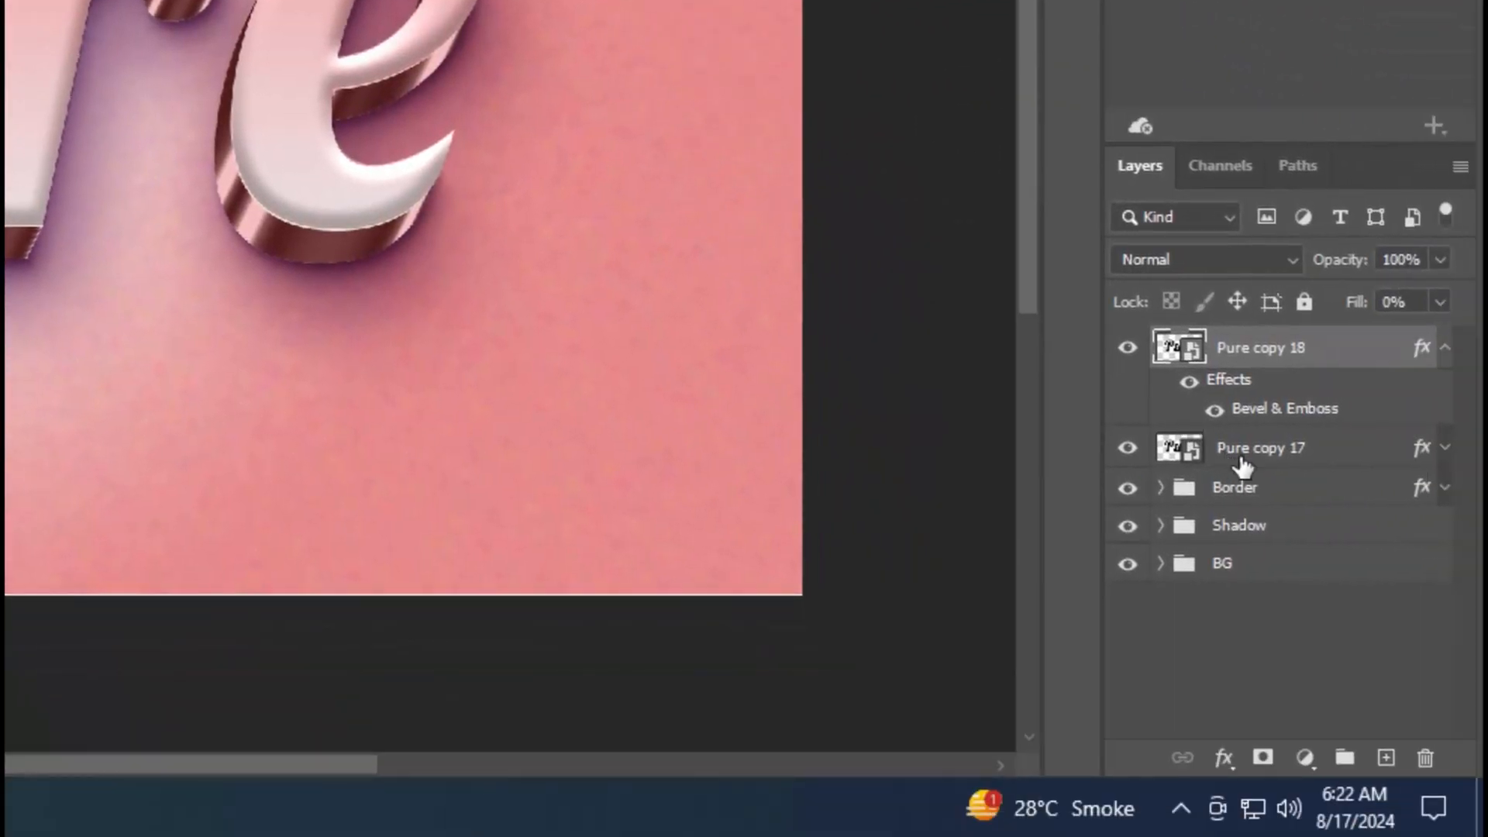
Step: Collapse the effects of Pure copy 18, duplicate the layer and nudge the copy one step up and one step right
{"action": "left_click", "coordinate": [1447, 350]}
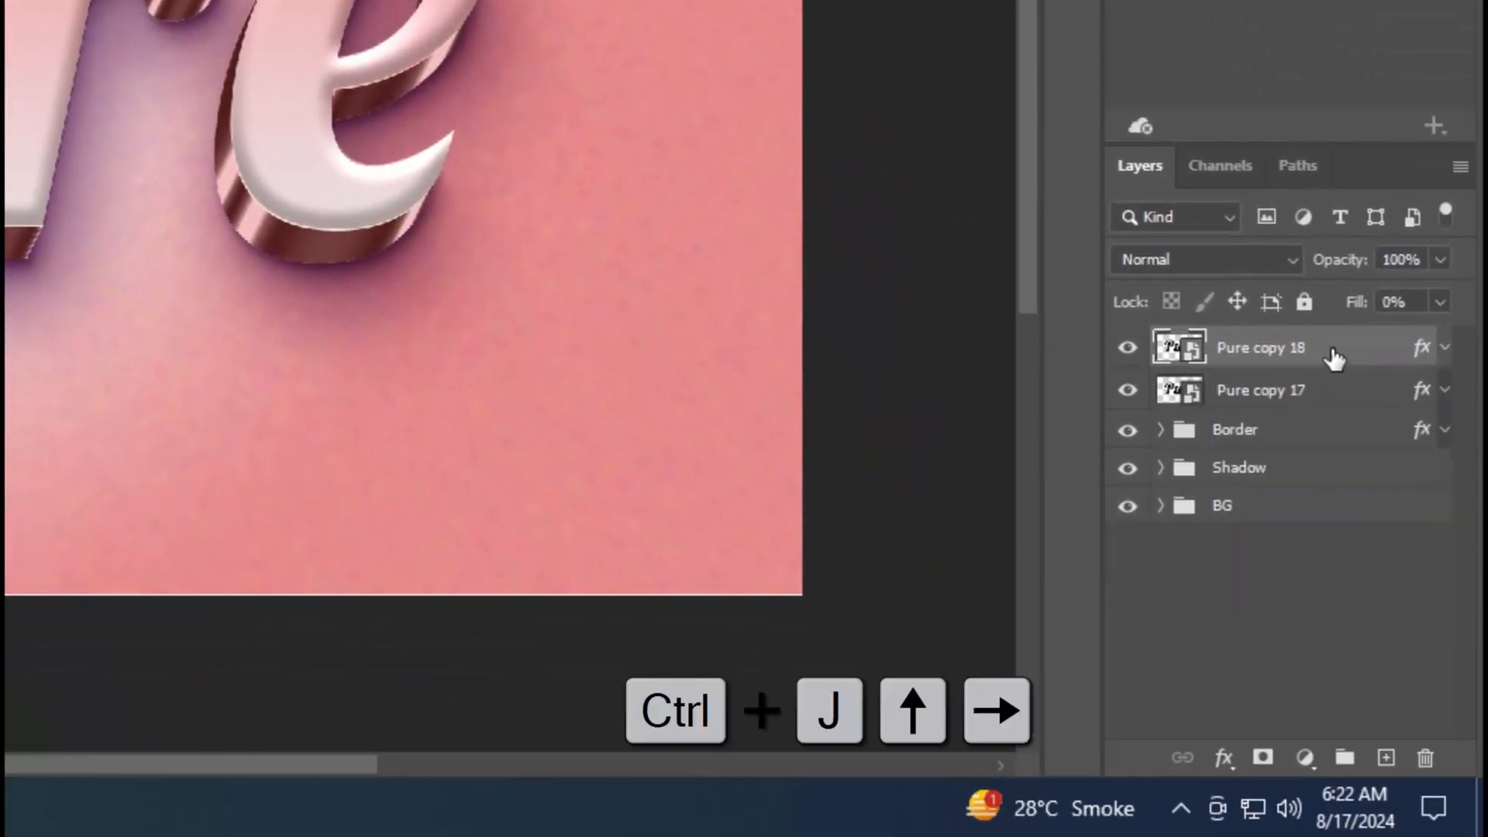
{"action": "key", "text": "ctrl+j"}
{"action": "key", "text": "Up"}
{"action": "key", "text": "Right"}
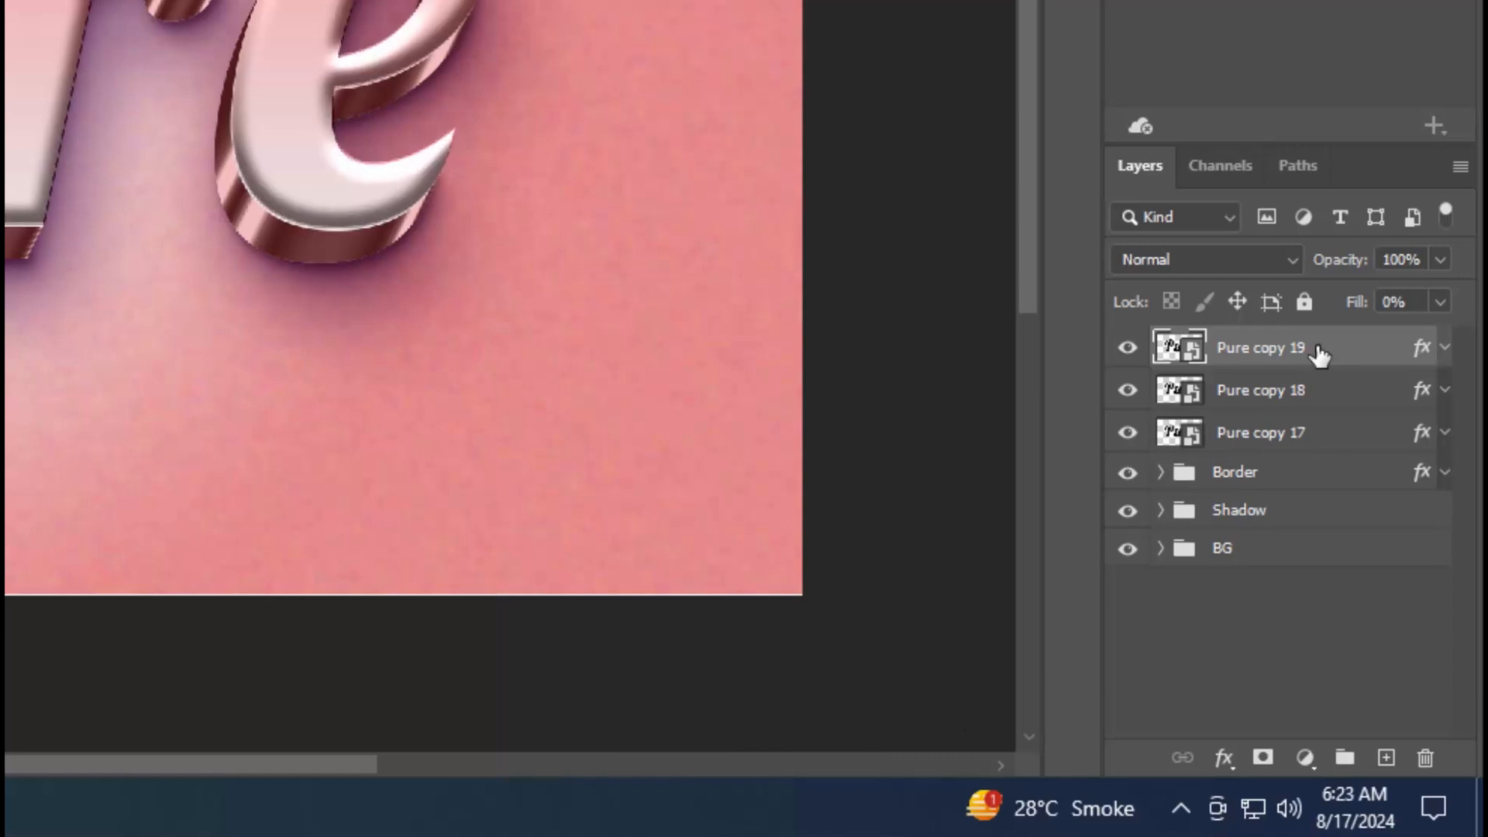
Step: Clear the layer style of Pure copy 19 and set its fill opacity to 0% in the blending options
{"action": "right_click", "coordinate": [1351, 363]}
{"action": "left_click", "coordinate": [1189, 308]}
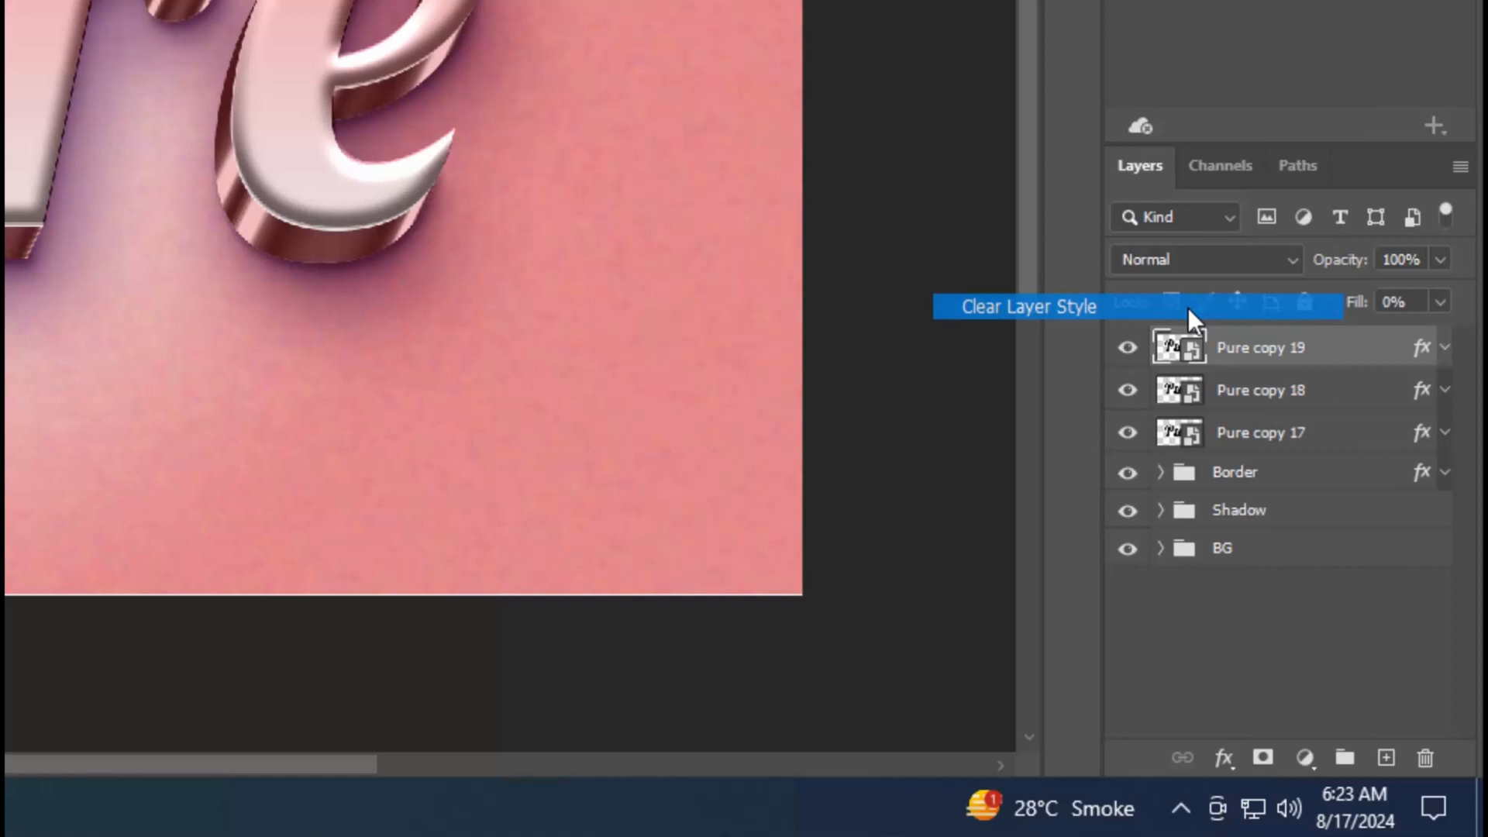
{"action": "left_click", "coordinate": [1222, 758]}
{"action": "left_click", "coordinate": [1254, 481]}
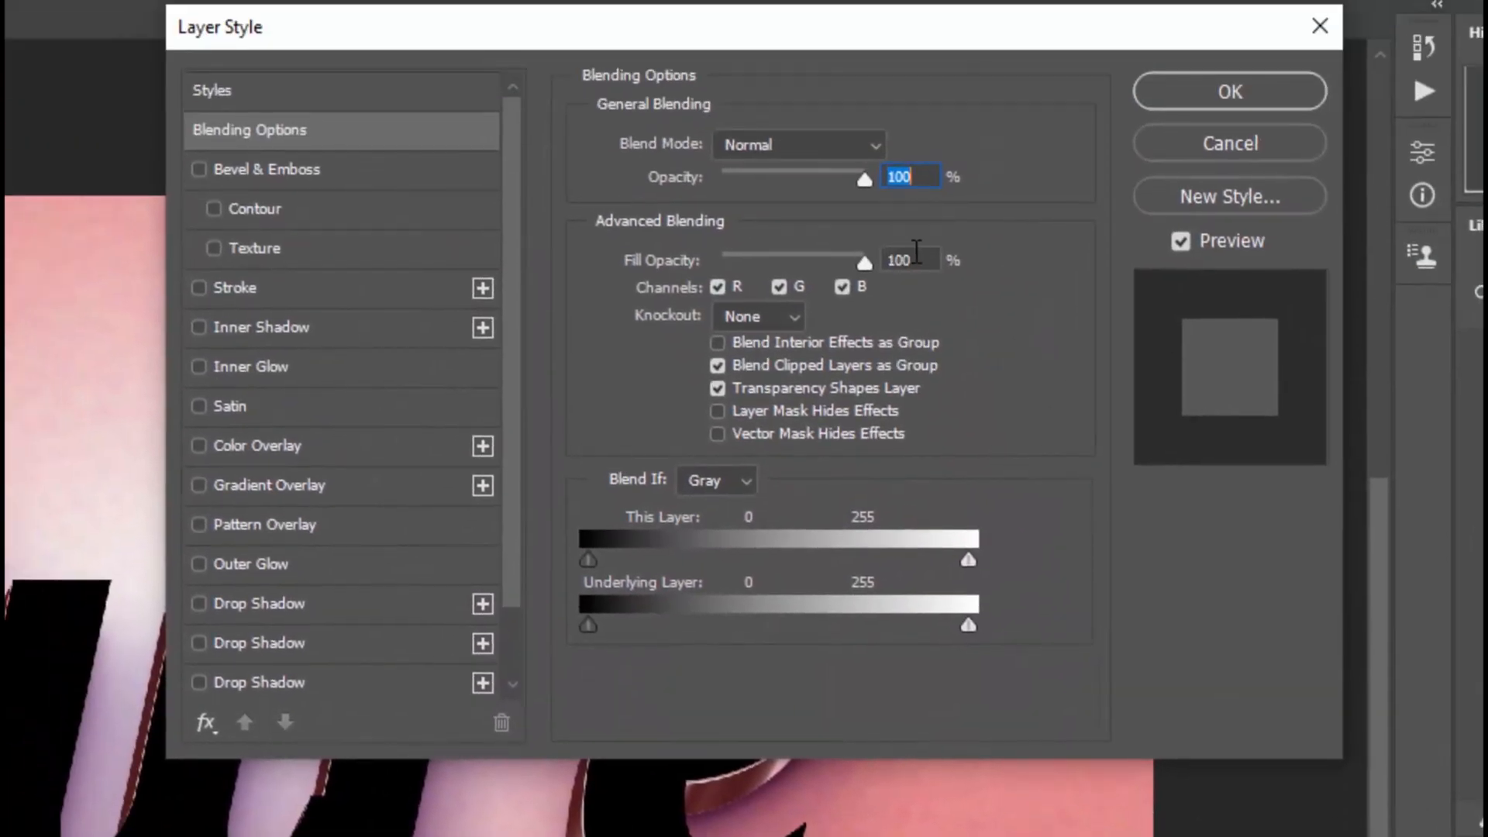
{"action": "left_click_drag", "start_coordinate": [917, 254], "coordinate": [852, 254]}
{"action": "type", "text": "0"}
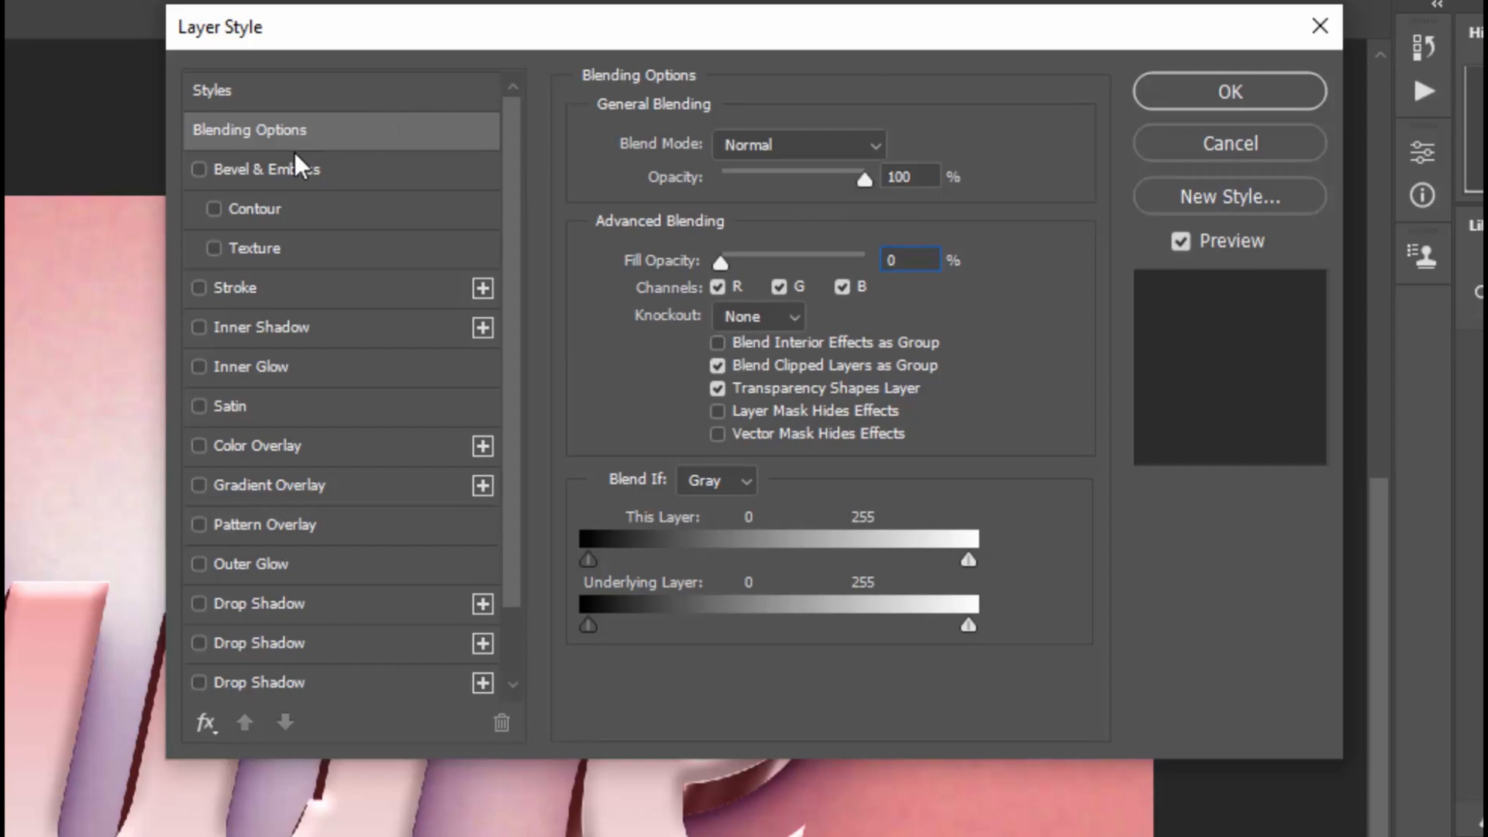
Step: Add a Bevel & Emboss to Pure copy 19 with 236% depth and 0 px soften
{"action": "left_click", "coordinate": [285, 174]}
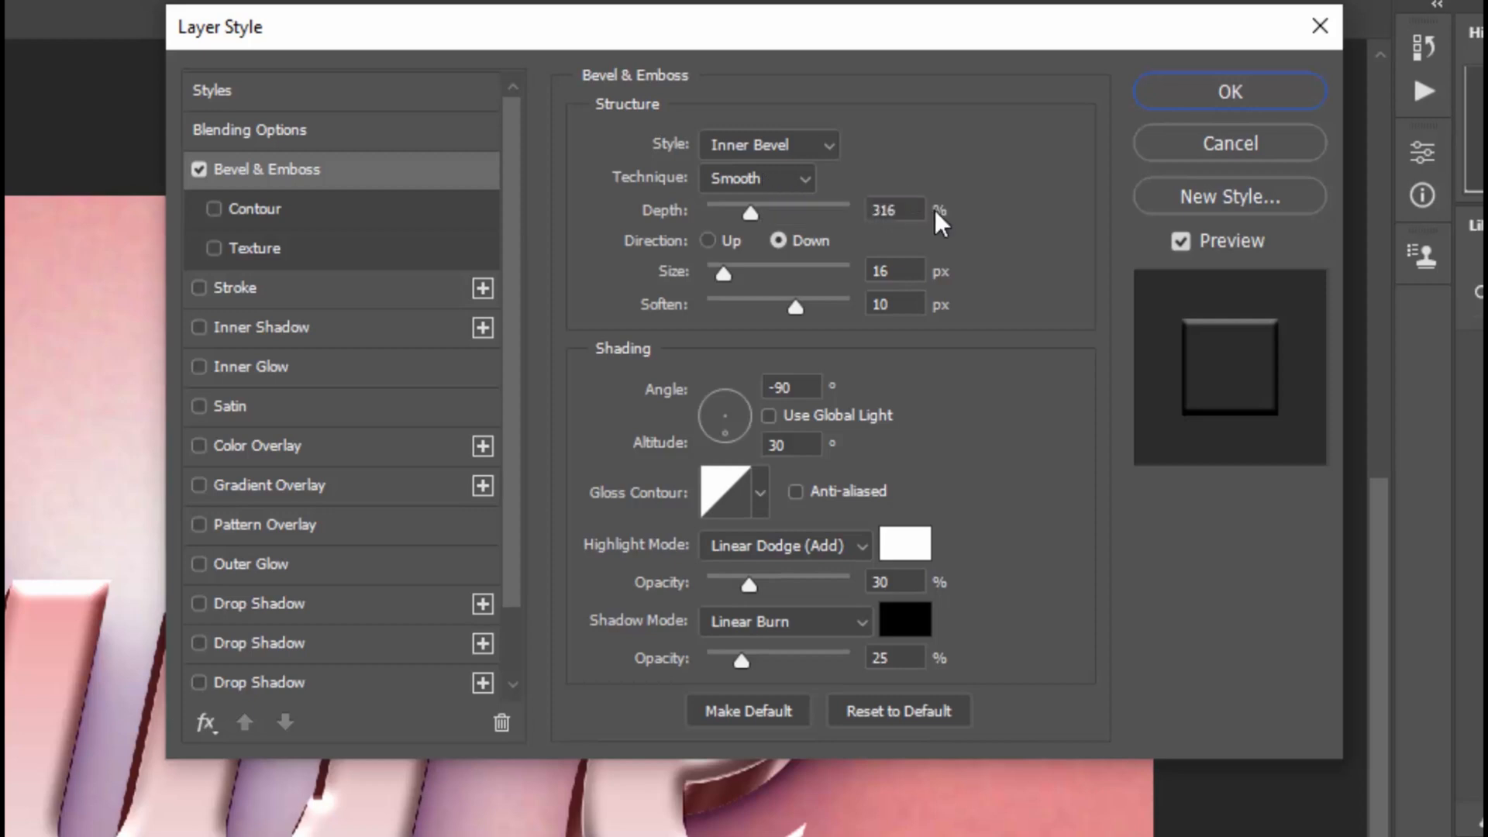
{"action": "left_click", "coordinate": [895, 209]}
{"action": "type", "text": "236"}
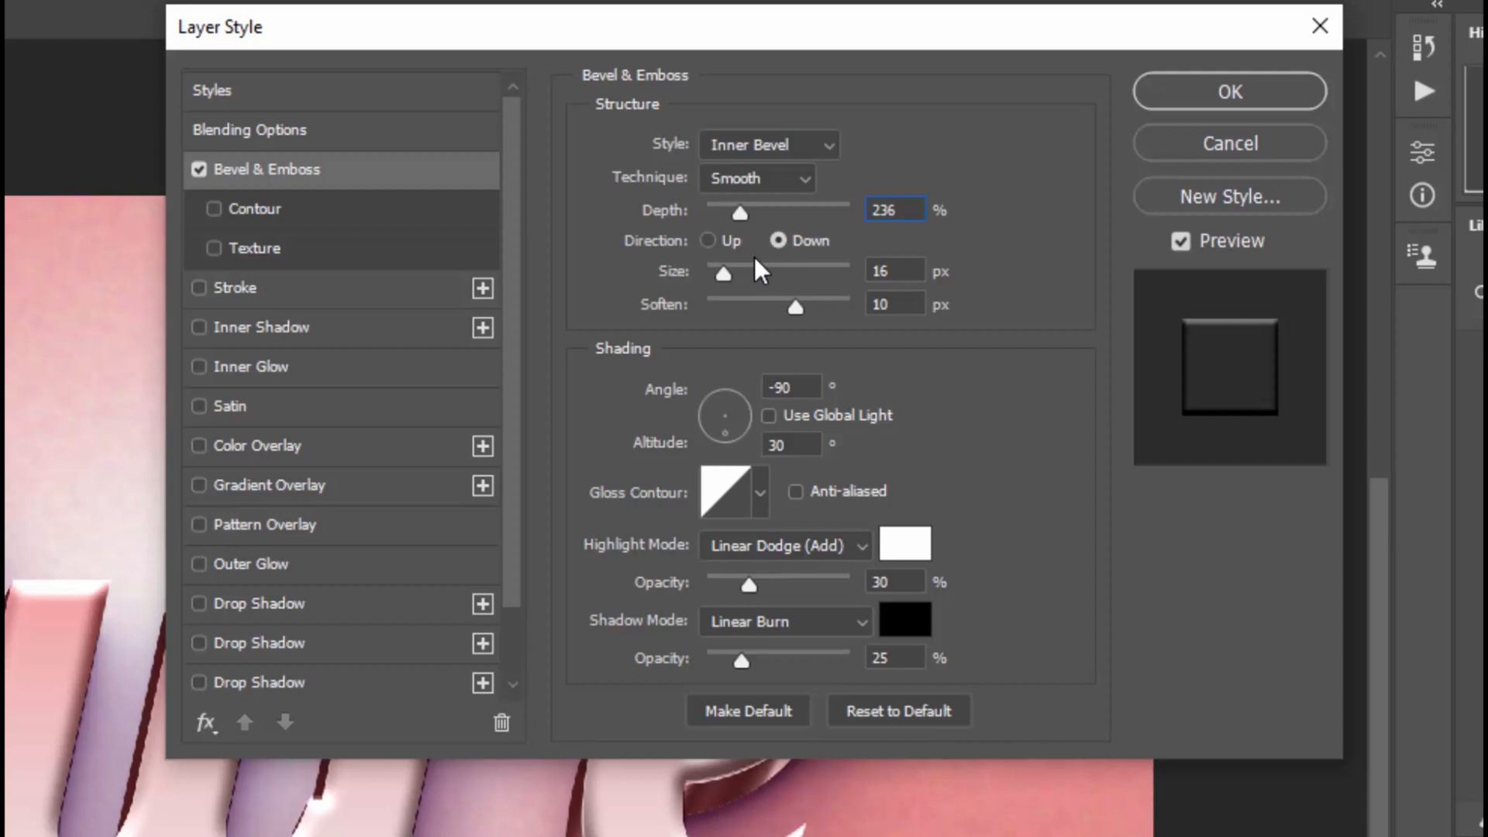
{"action": "key", "text": "Tab"}
{"action": "key", "text": "Tab"}
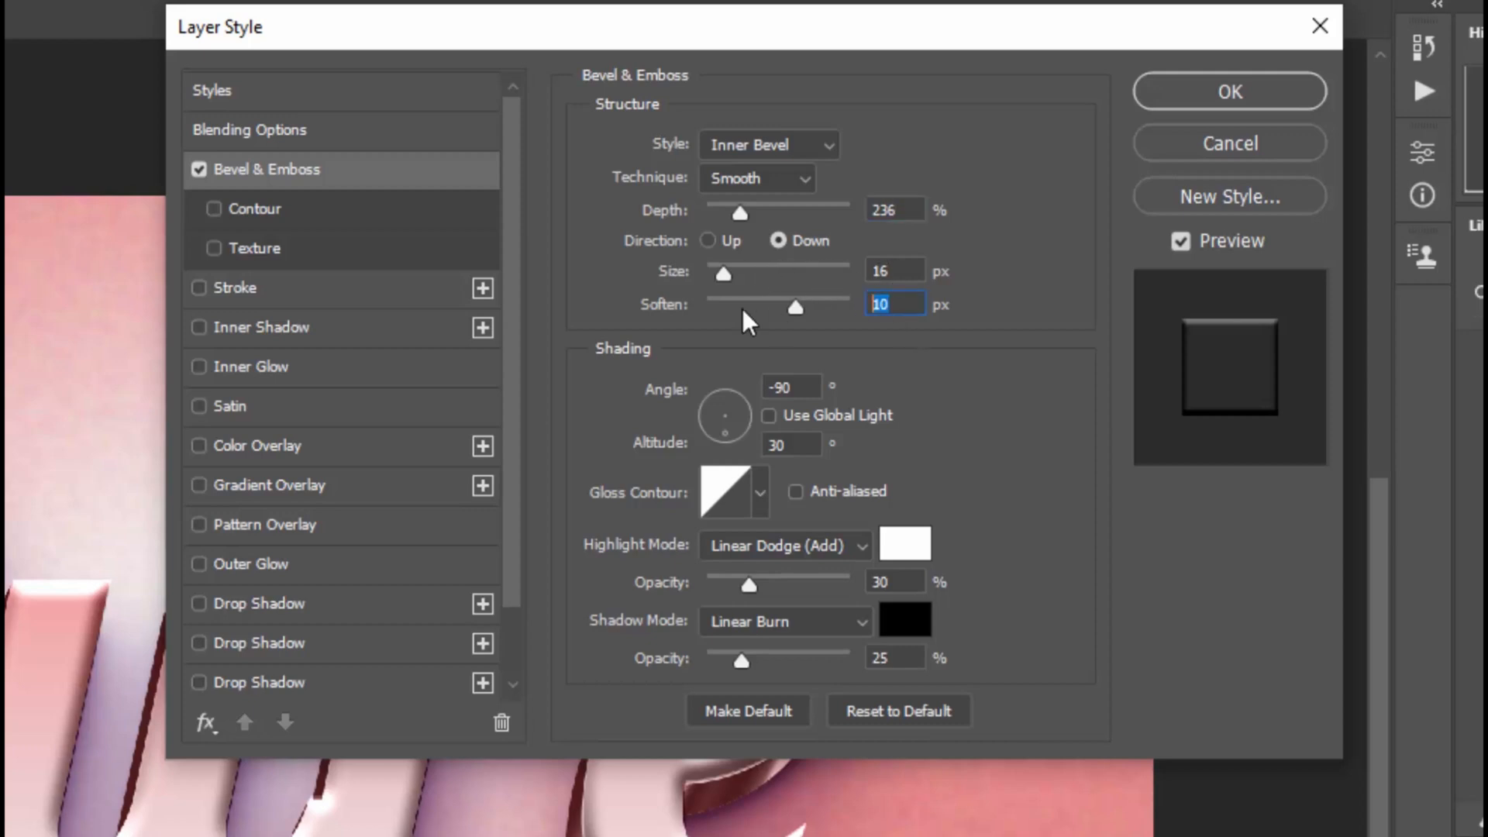
{"action": "type", "text": "0"}
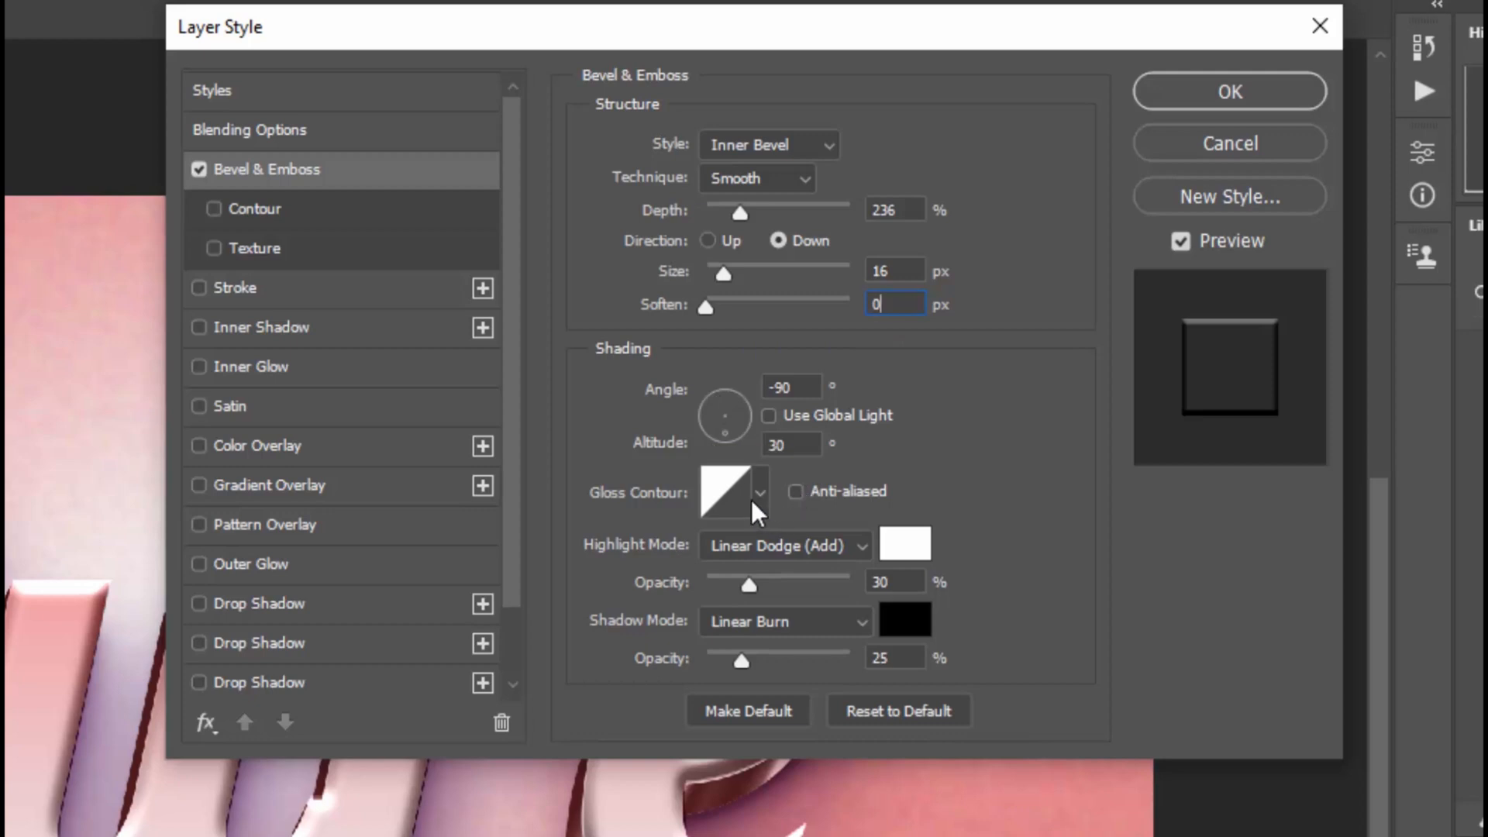
Step: Change the gloss contour of Pure copy 19's bevel to the Ring - Double preset
{"action": "left_click", "coordinate": [726, 502]}
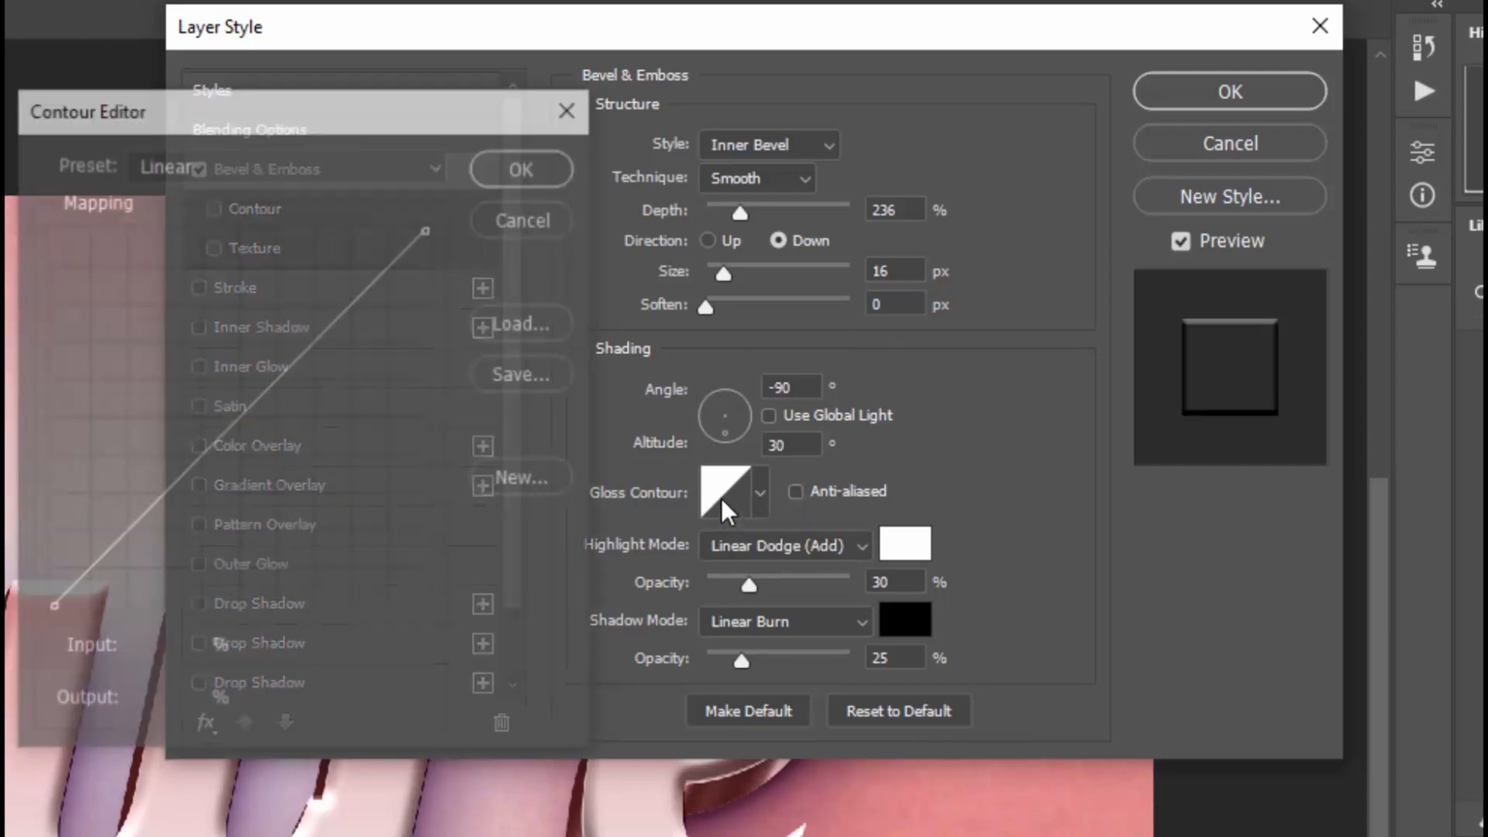
{"action": "left_click", "coordinate": [296, 164]}
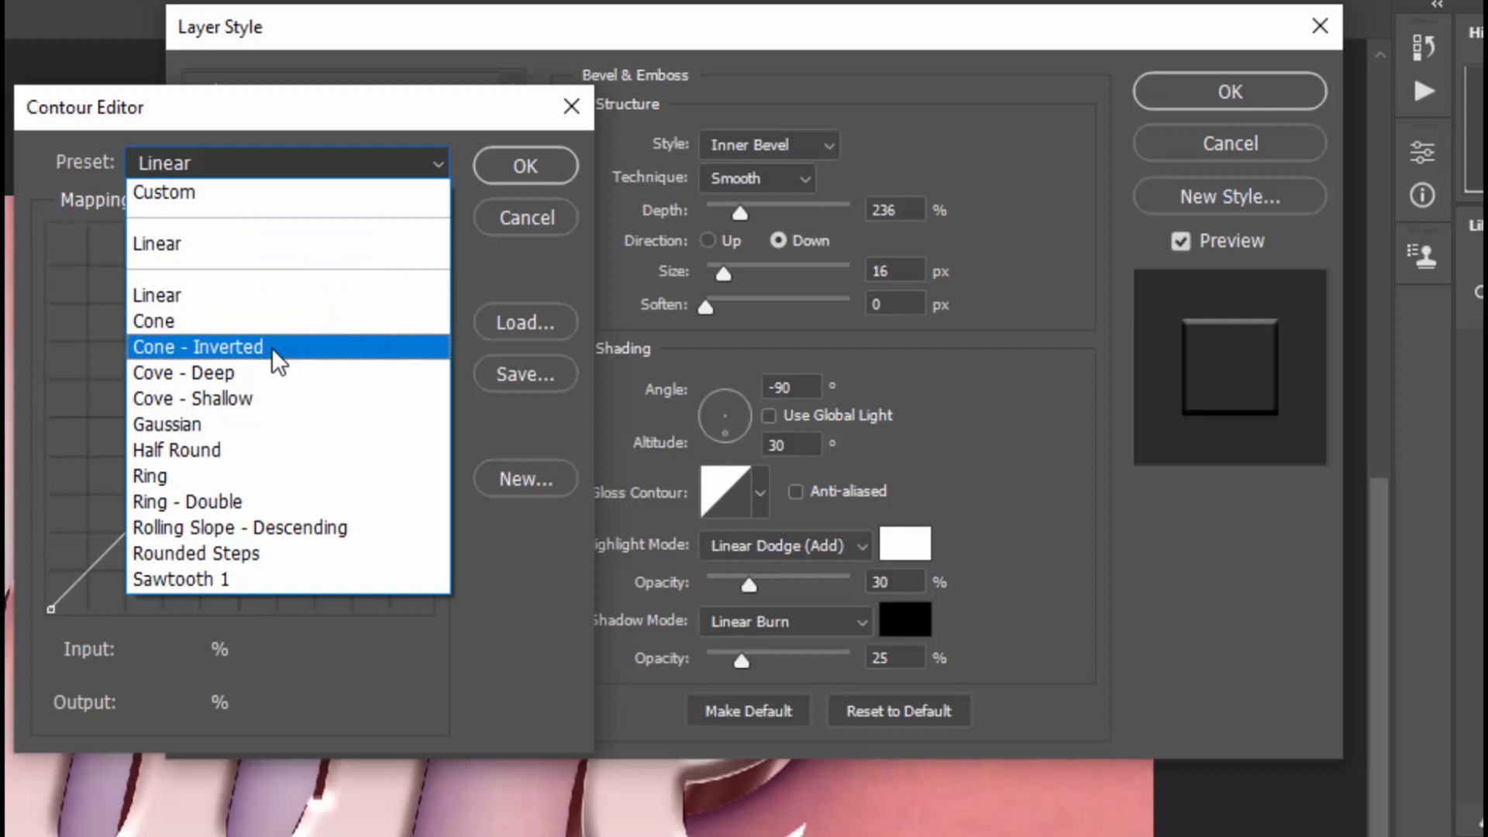
{"action": "left_click", "coordinate": [249, 498]}
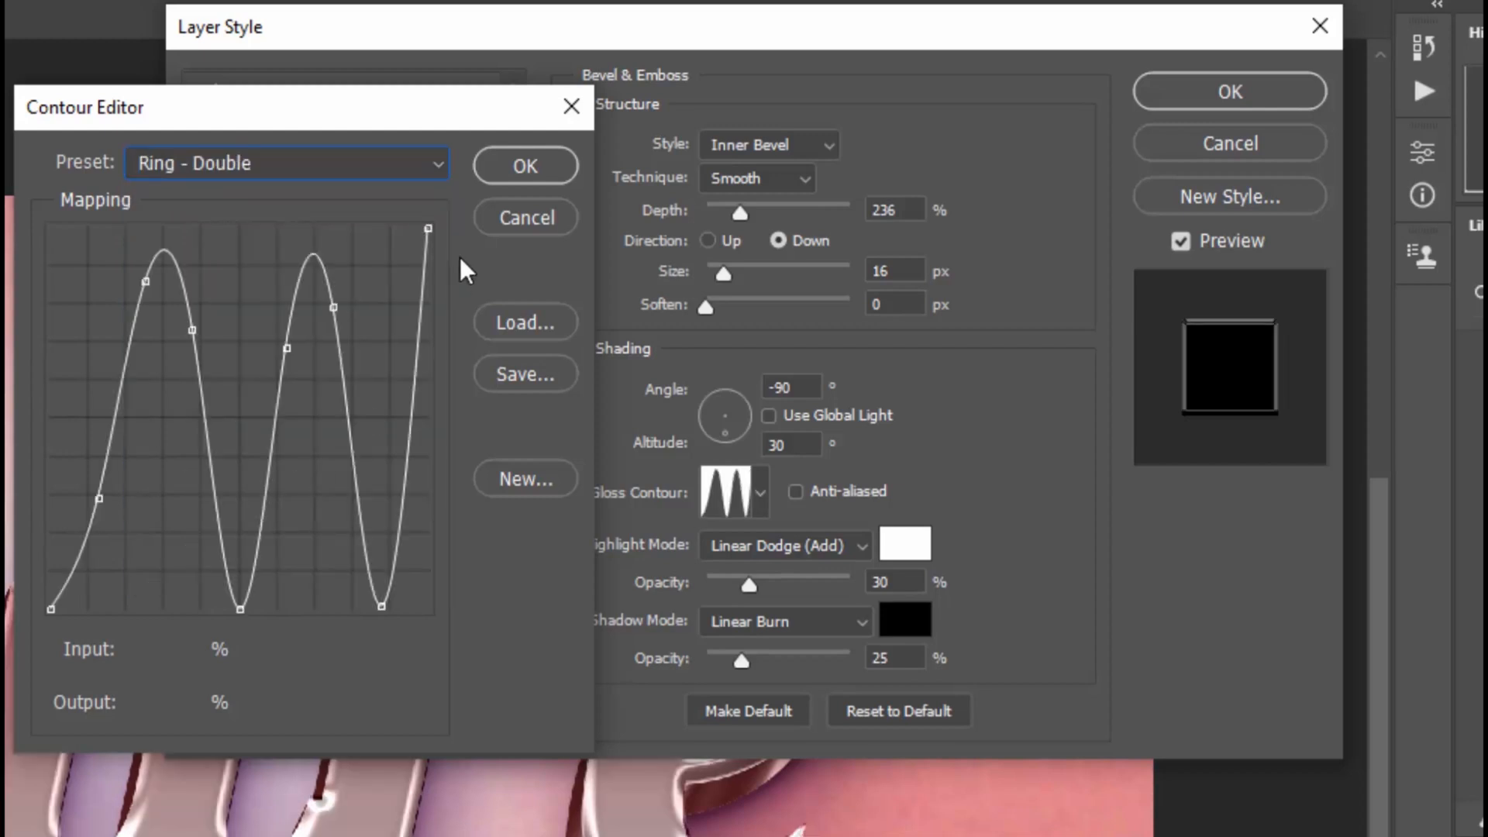
{"action": "left_click", "coordinate": [505, 171]}
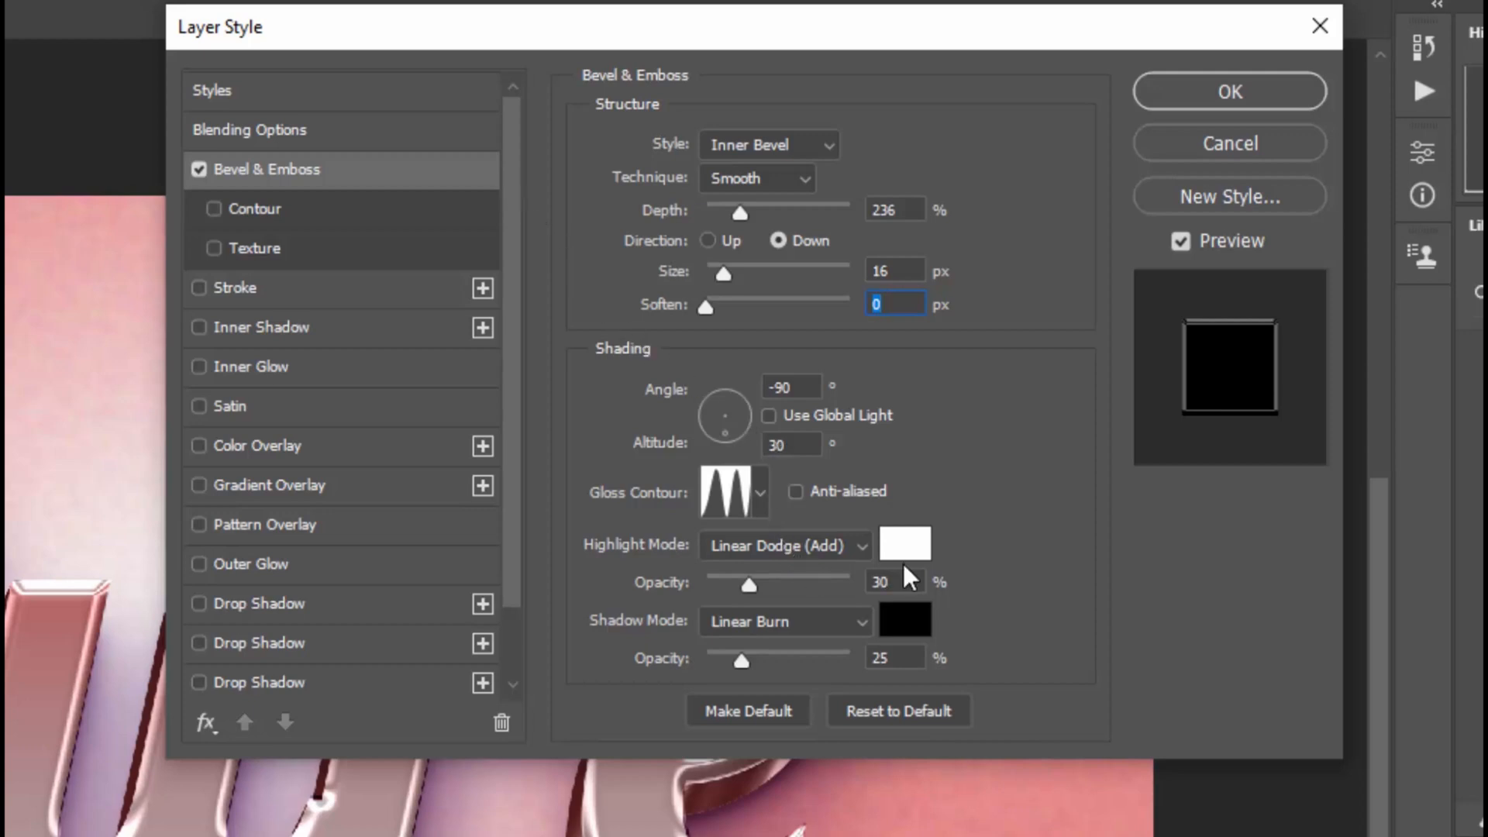
Step: Set the bevel's highlight opacity to 17% and shadow opacity to 0%, and apply the style to Pure copy 19
{"action": "left_click", "coordinate": [901, 583]}
{"action": "type", "text": "17"}
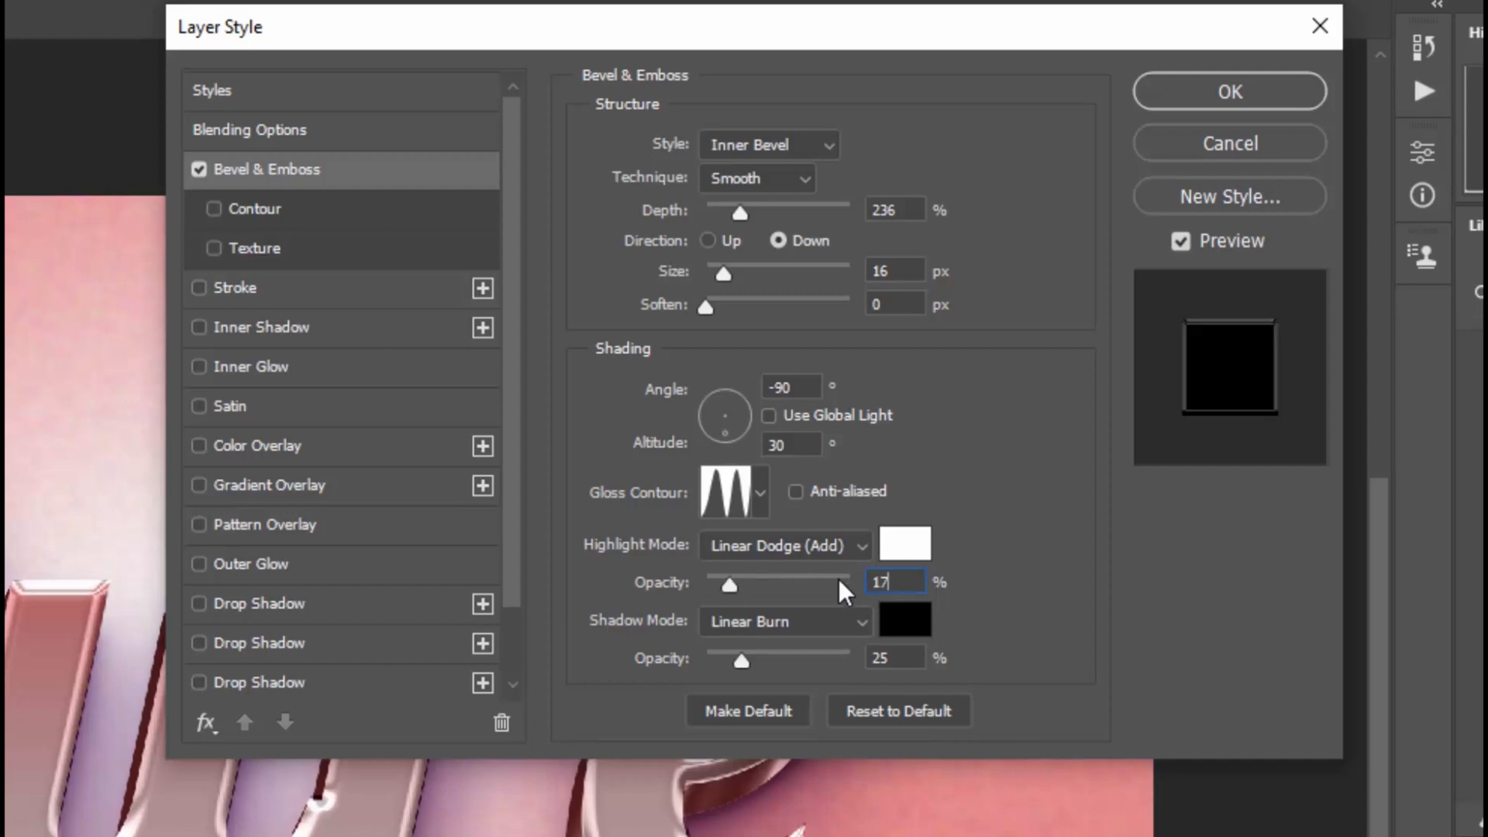
{"action": "key", "text": "Tab"}
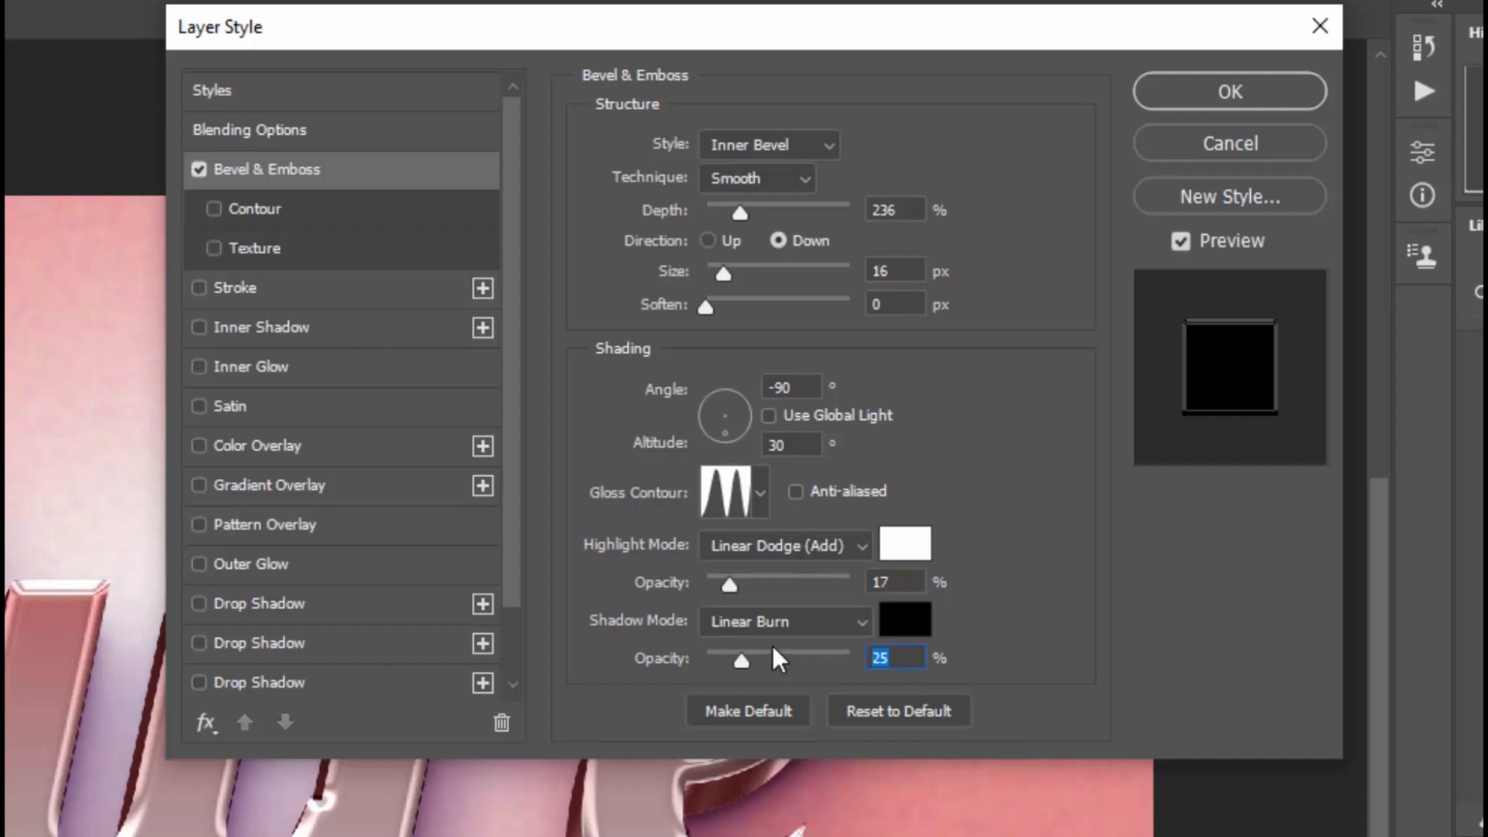
{"action": "type", "text": "0"}
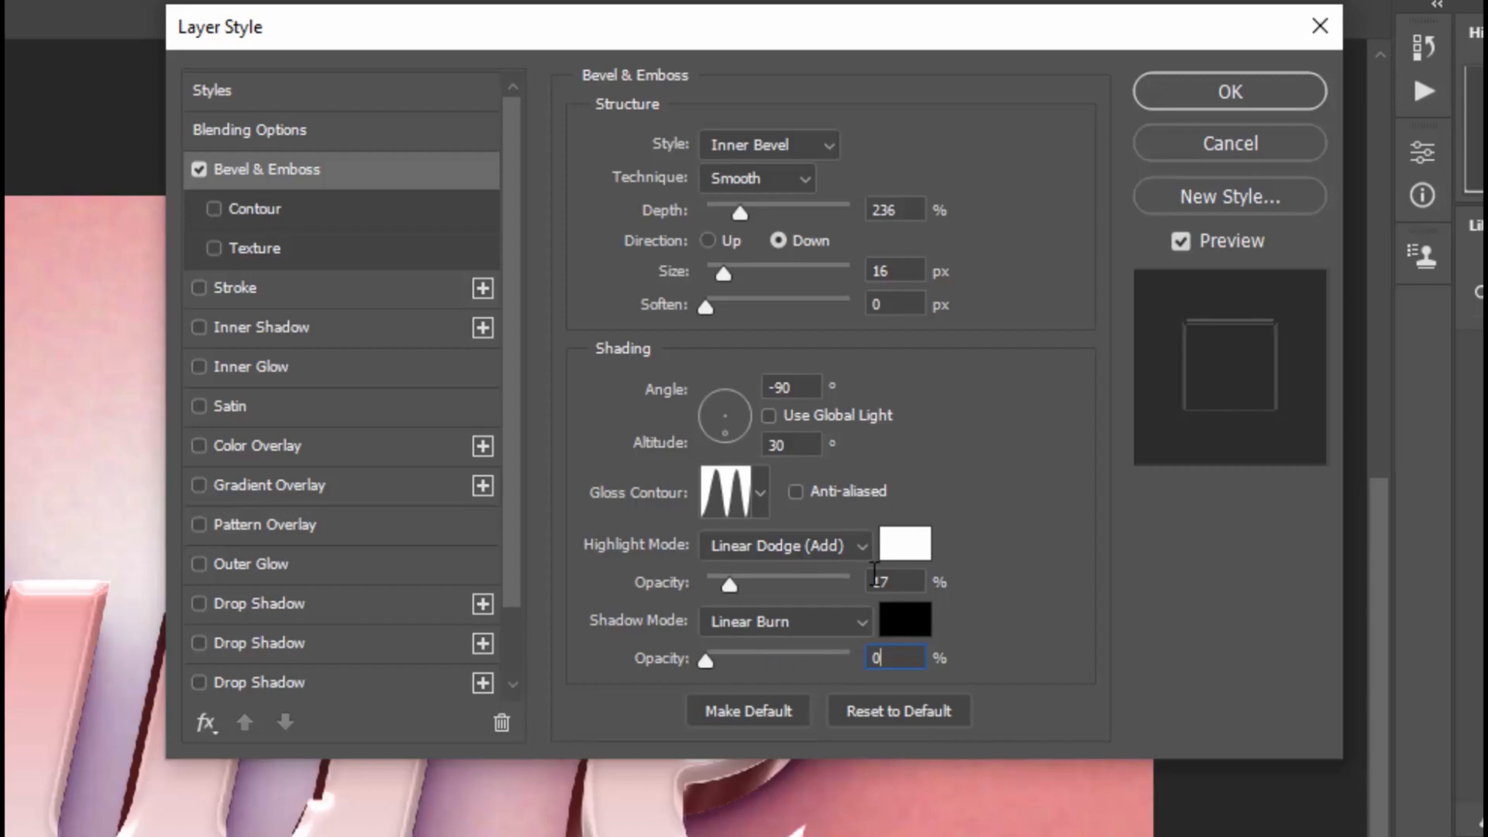
{"action": "left_click", "coordinate": [1238, 88]}
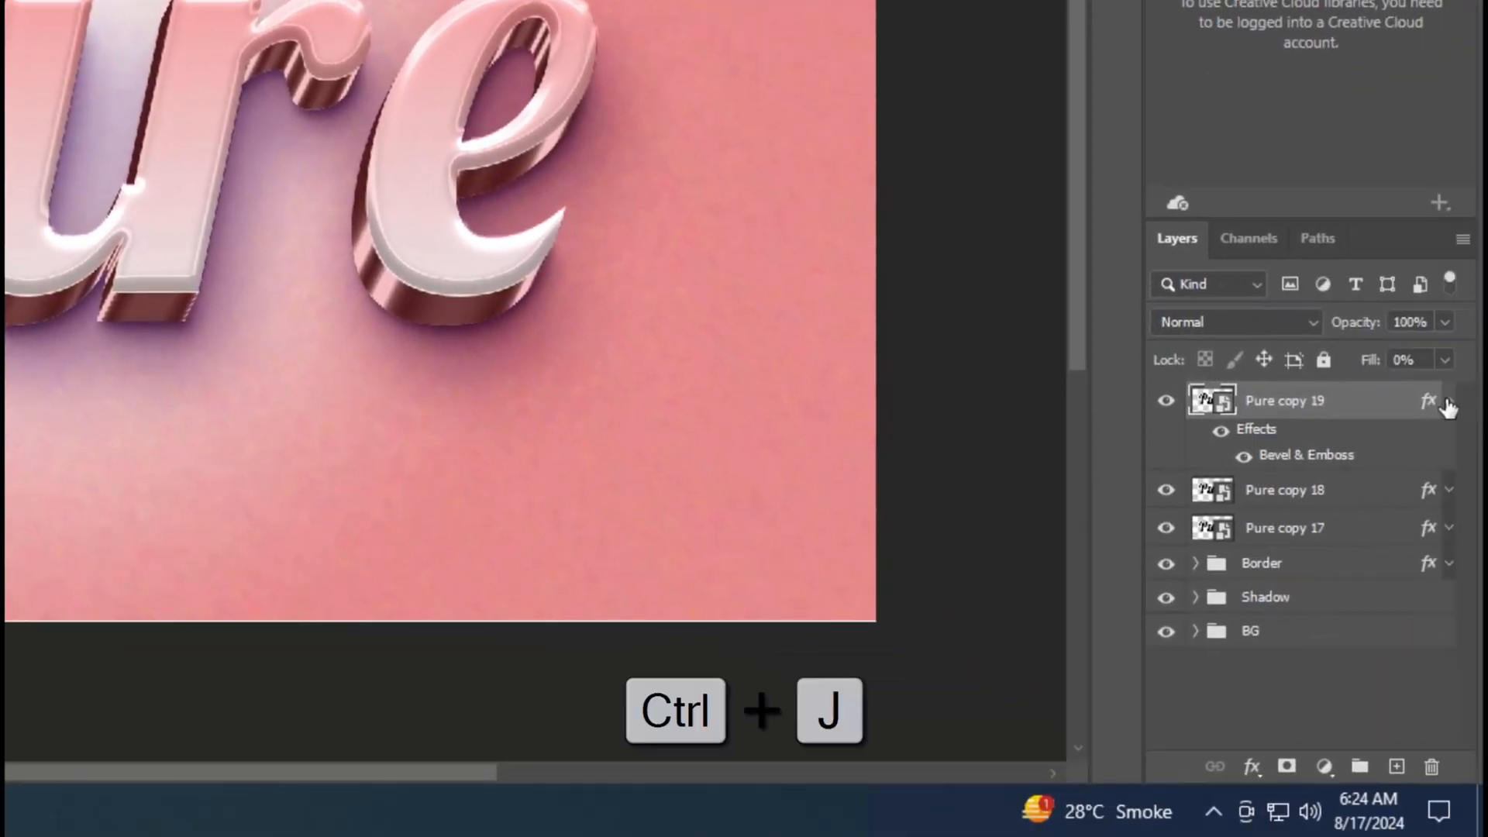
Step: Duplicate Pure copy 19 and clear the layer style of the copy
{"action": "left_click", "coordinate": [1448, 402]}
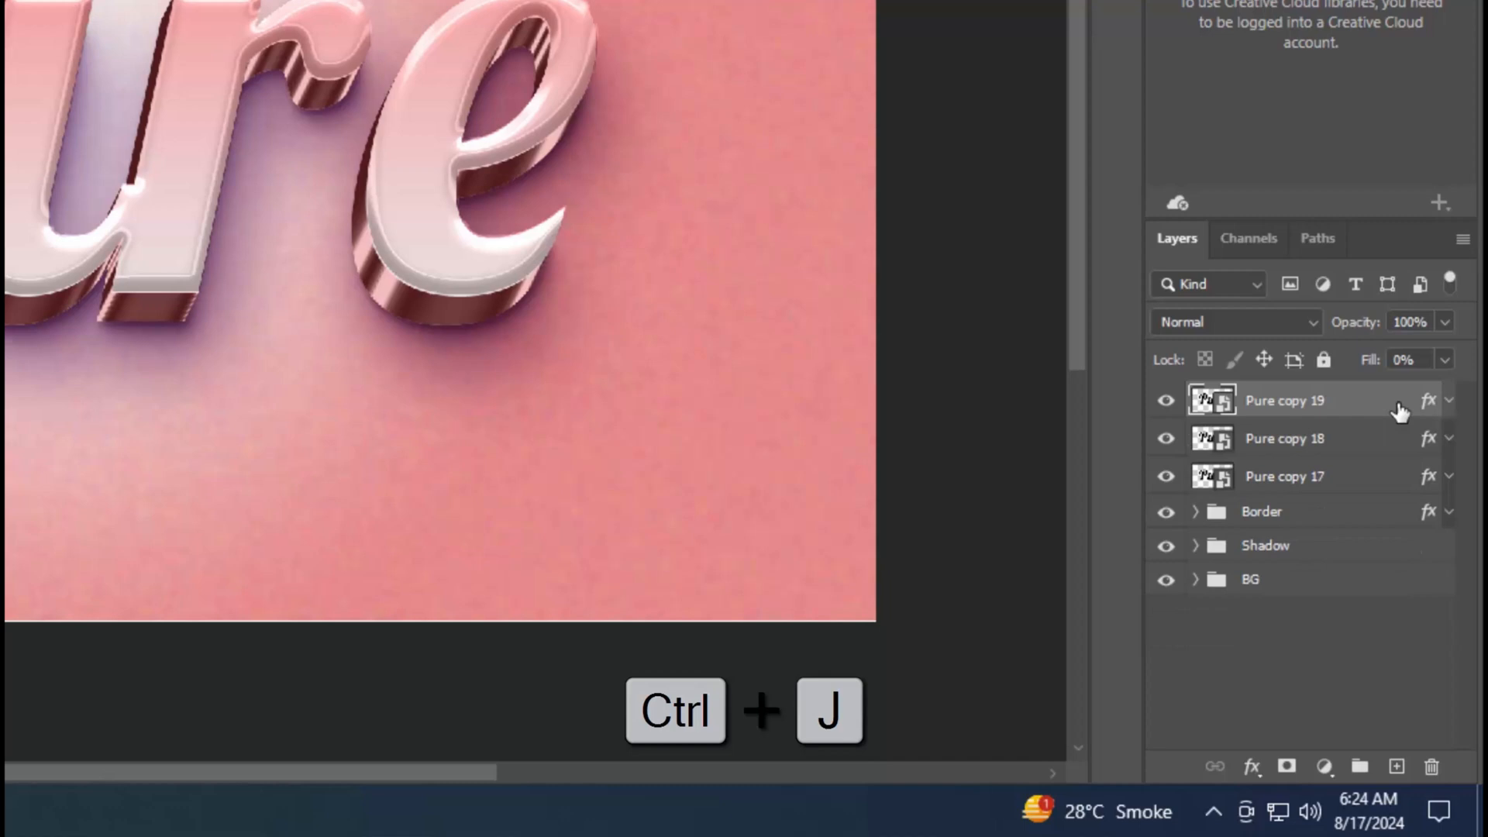
{"action": "key", "text": "ctrl+j"}
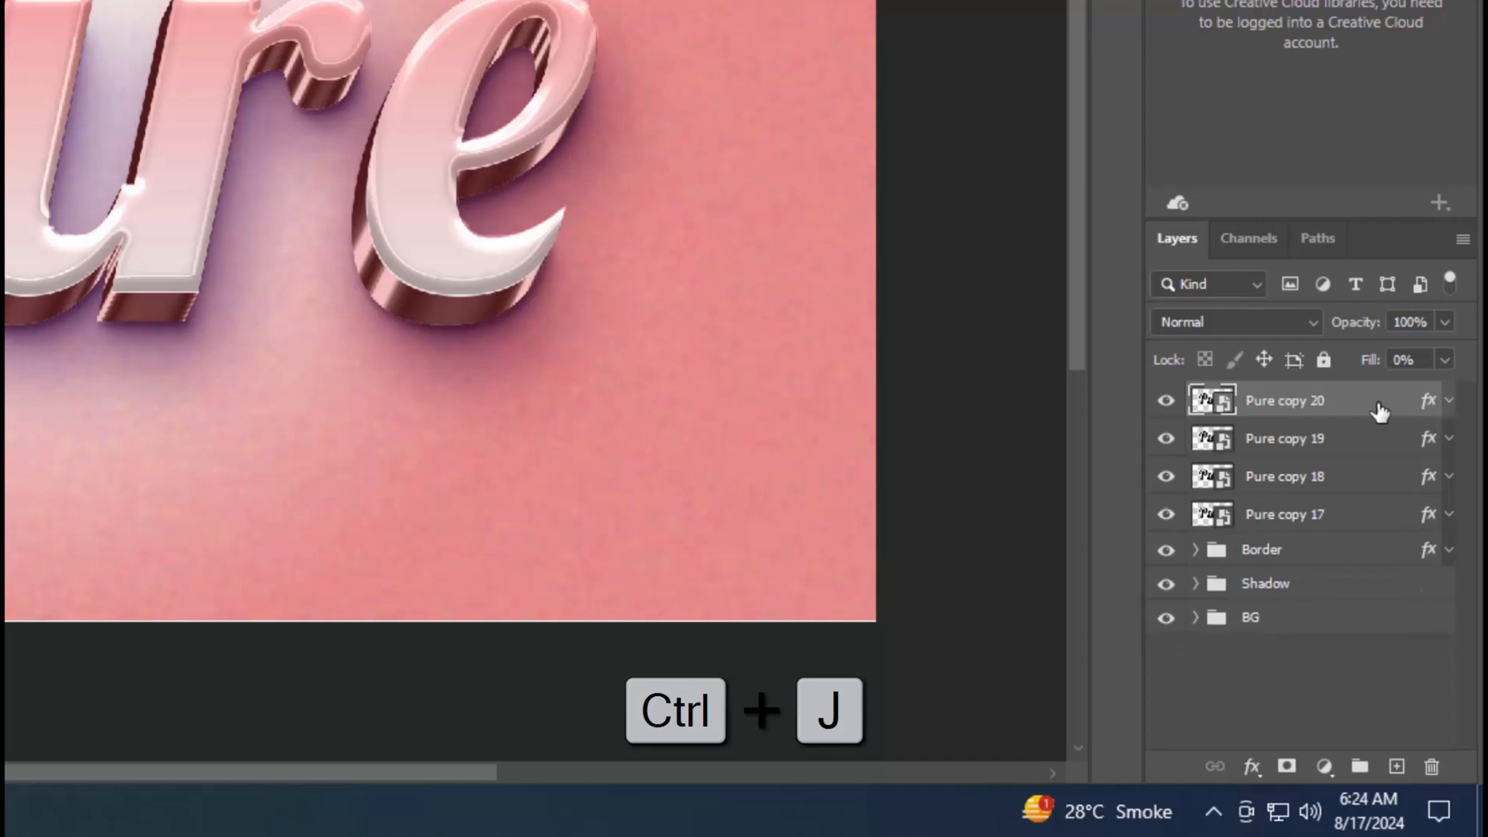
{"action": "right_click", "coordinate": [1421, 398]}
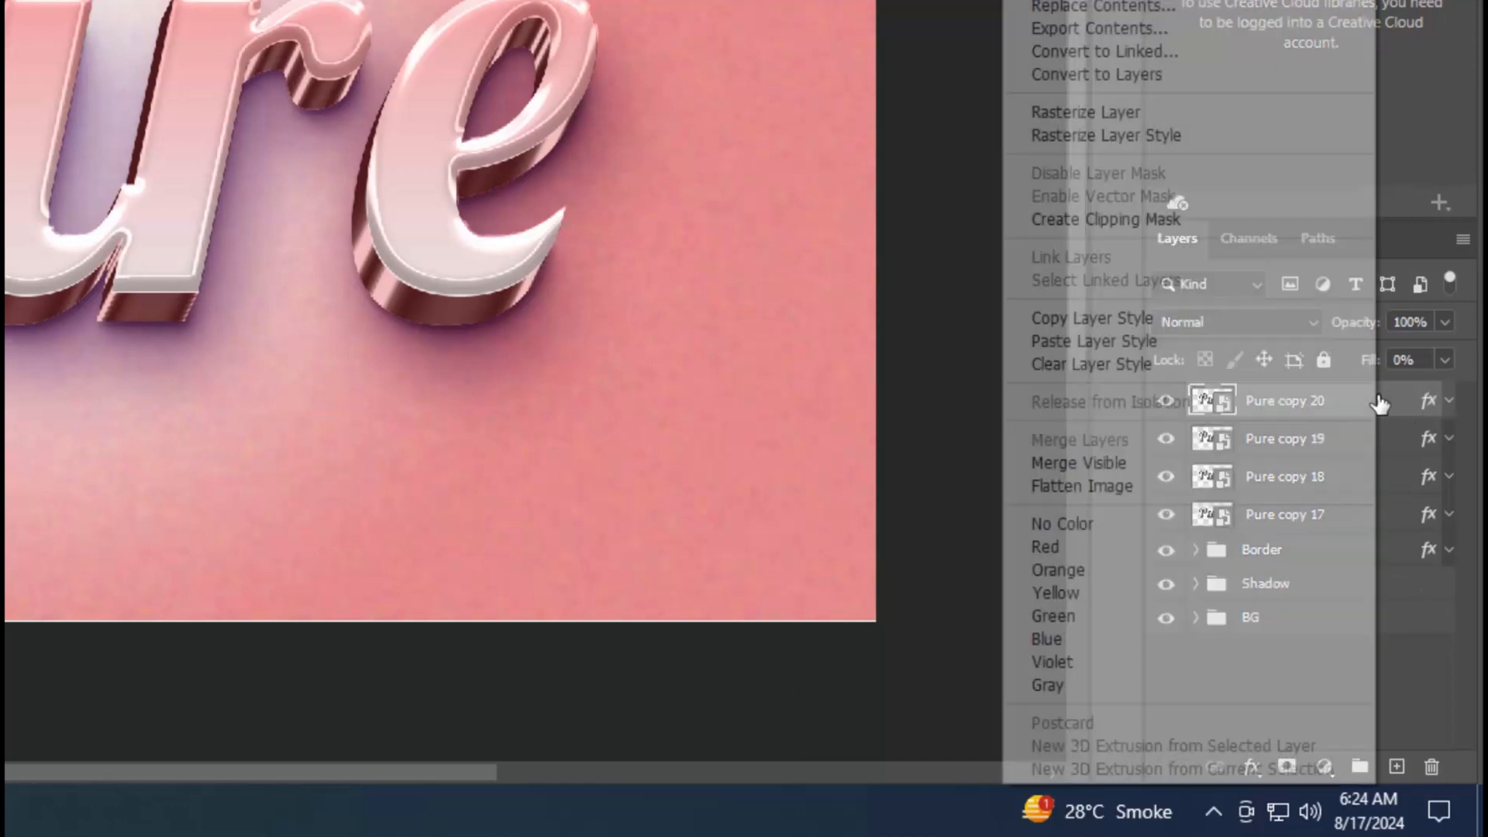
{"action": "left_click", "coordinate": [1201, 365]}
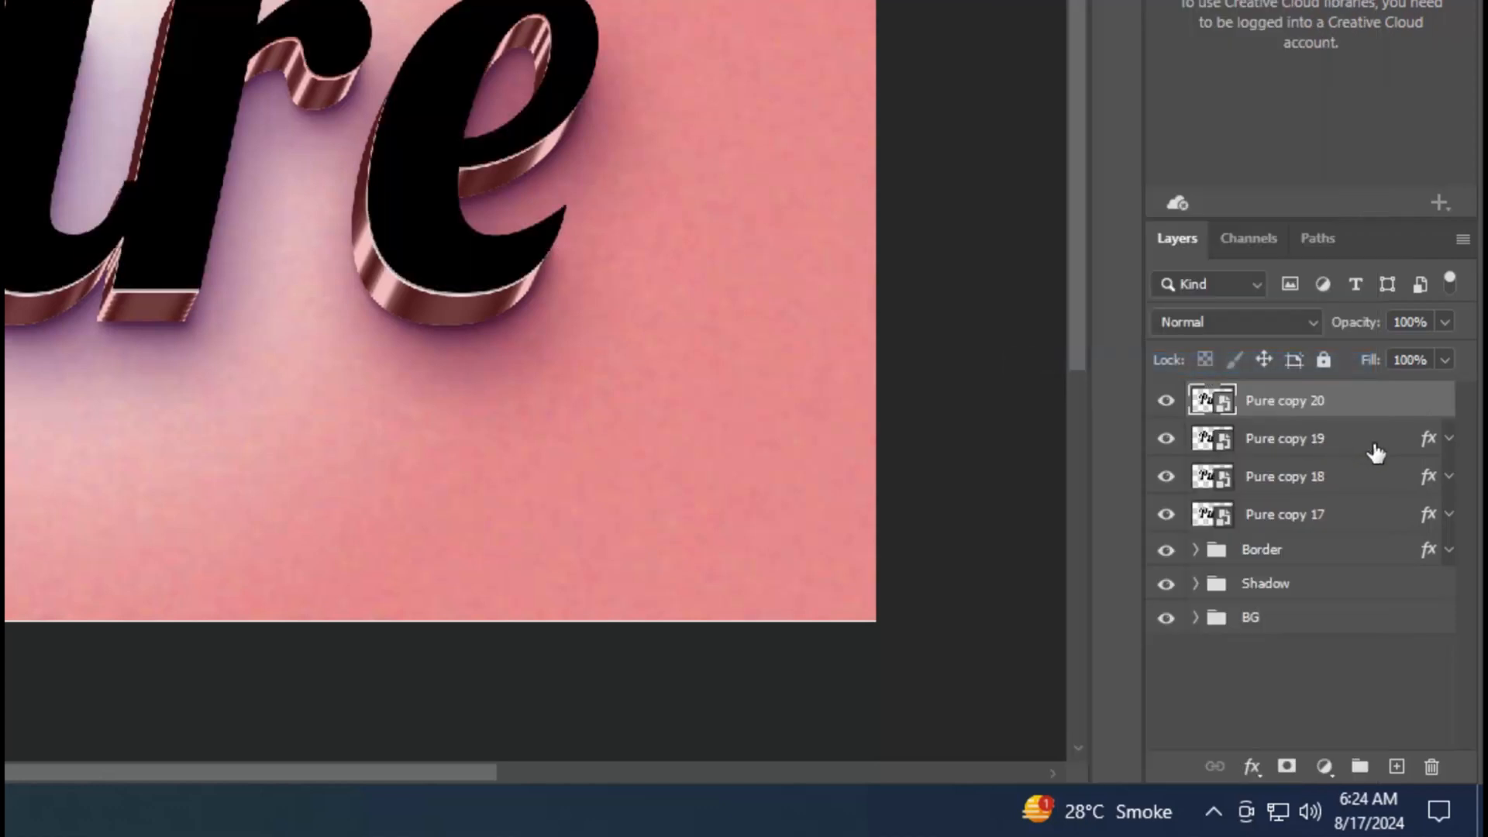
Step: Set both the fill and the opacity of Pure copy 20 to 0%
{"action": "left_click", "coordinate": [1445, 360]}
{"action": "left_click_drag", "start_coordinate": [1400, 392], "coordinate": [1310, 390]}
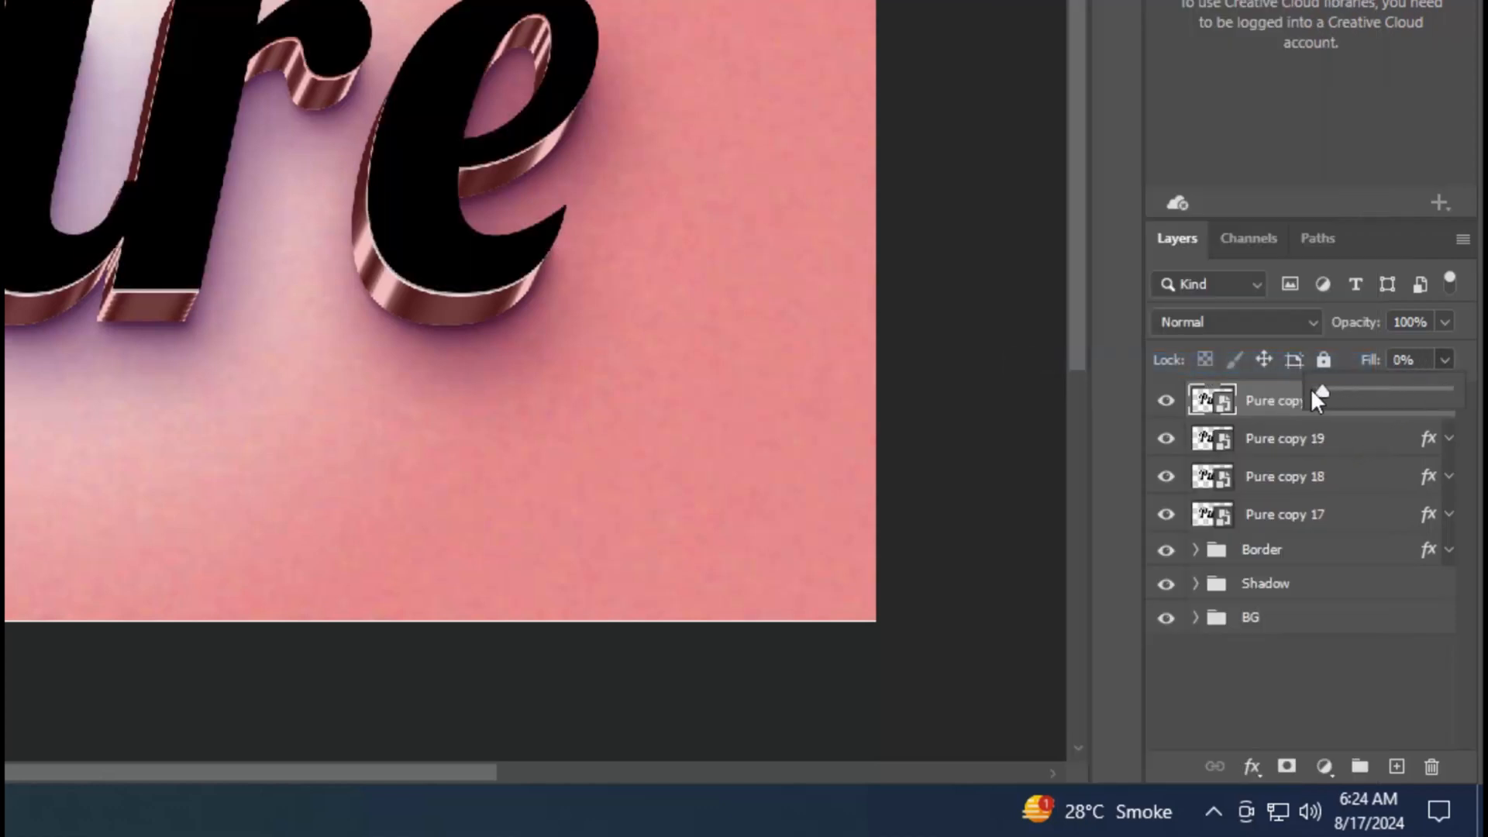
{"action": "left_click", "coordinate": [1445, 322]}
{"action": "left_click_drag", "start_coordinate": [1327, 355], "coordinate": [1315, 358]}
Step: Group the layers Pure copy 17 through Pure copy 19 and name the group Surface
{"action": "left_click", "coordinate": [1347, 447]}
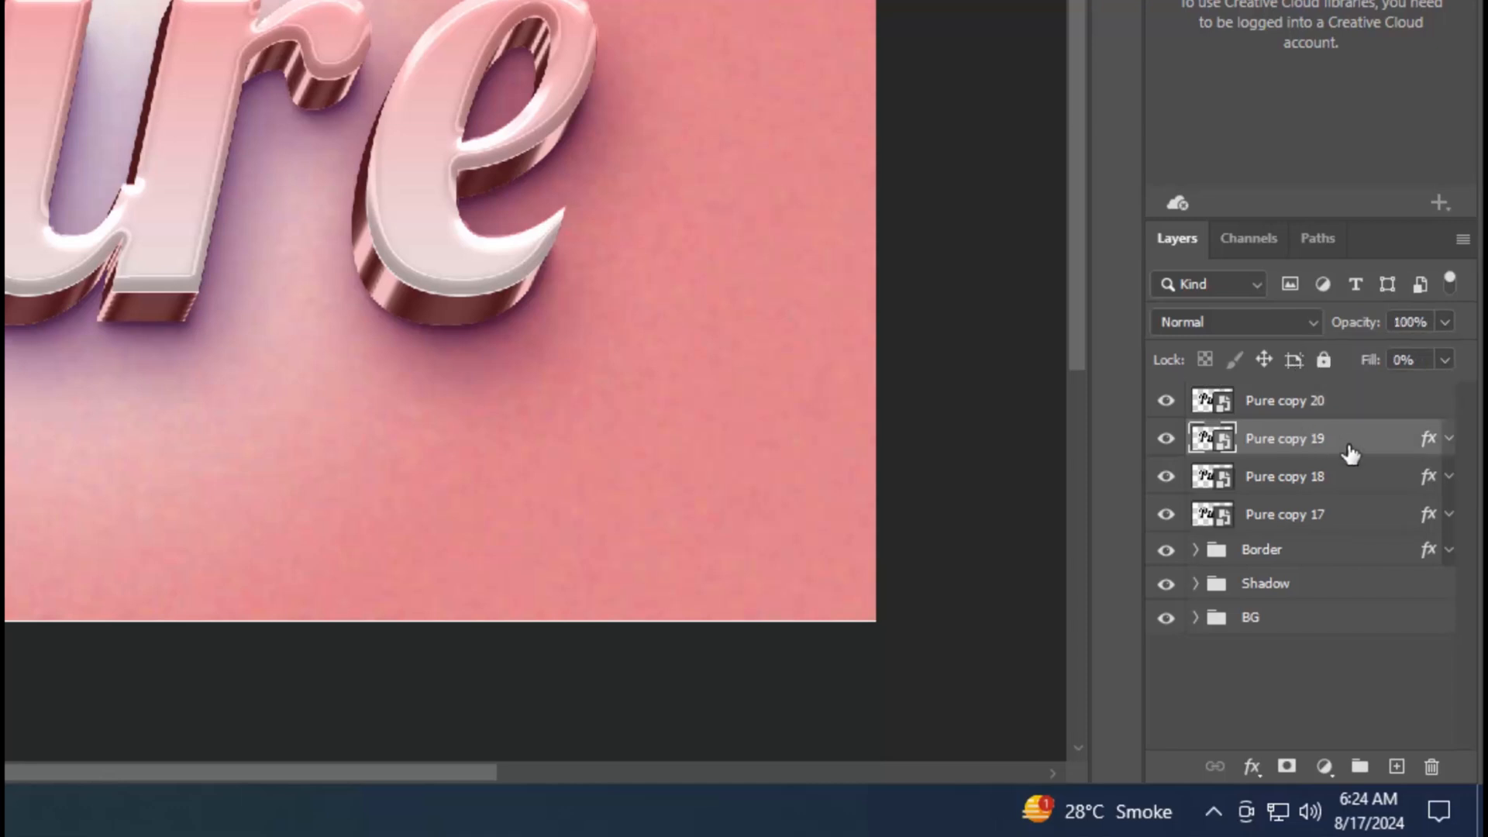
{"action": "left_click", "coordinate": [1347, 514], "text": "shift"}
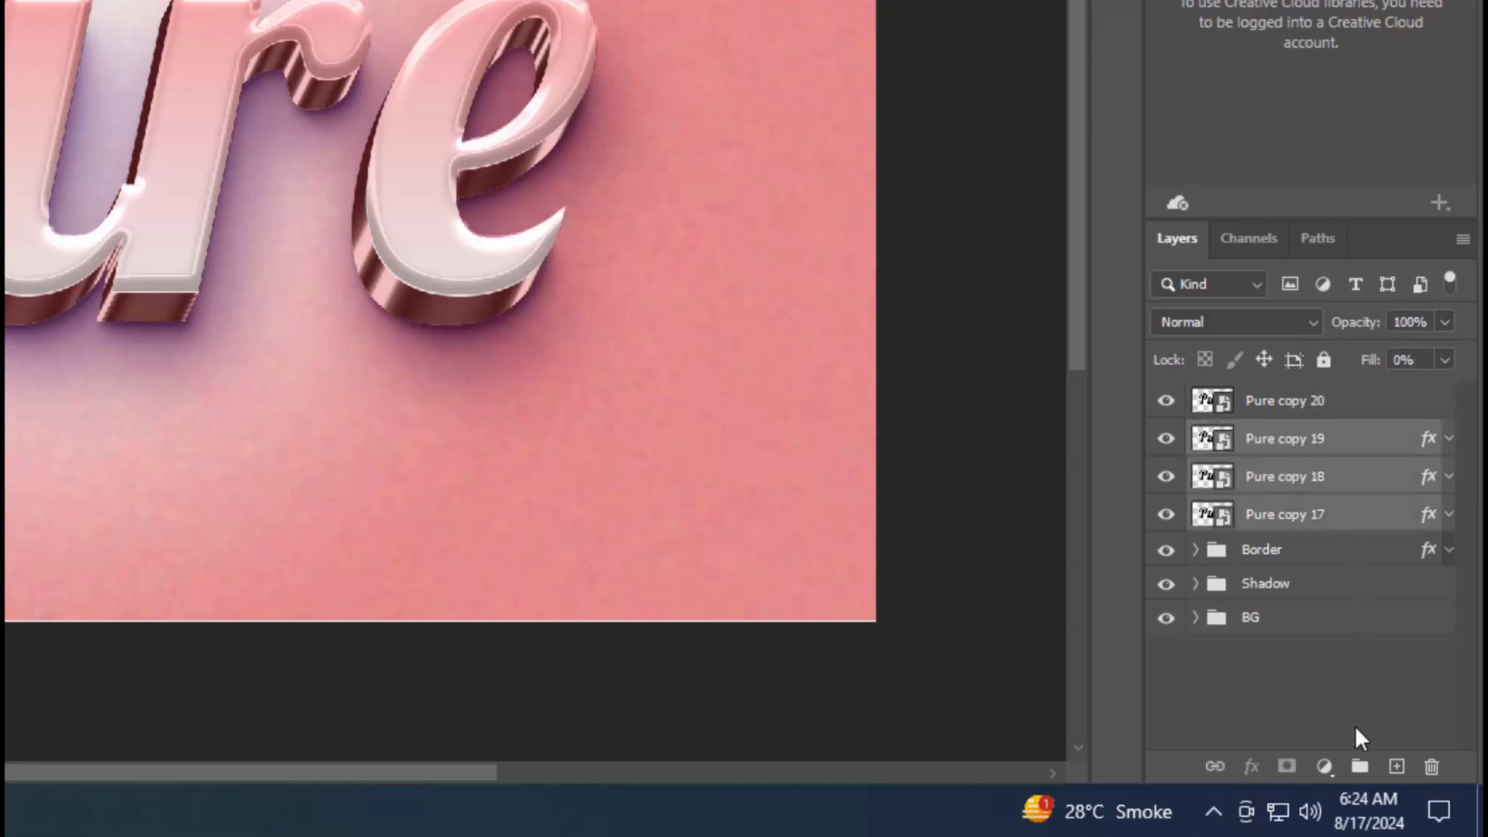
{"action": "left_click", "coordinate": [1360, 766]}
{"action": "double_click", "coordinate": [1265, 439]}
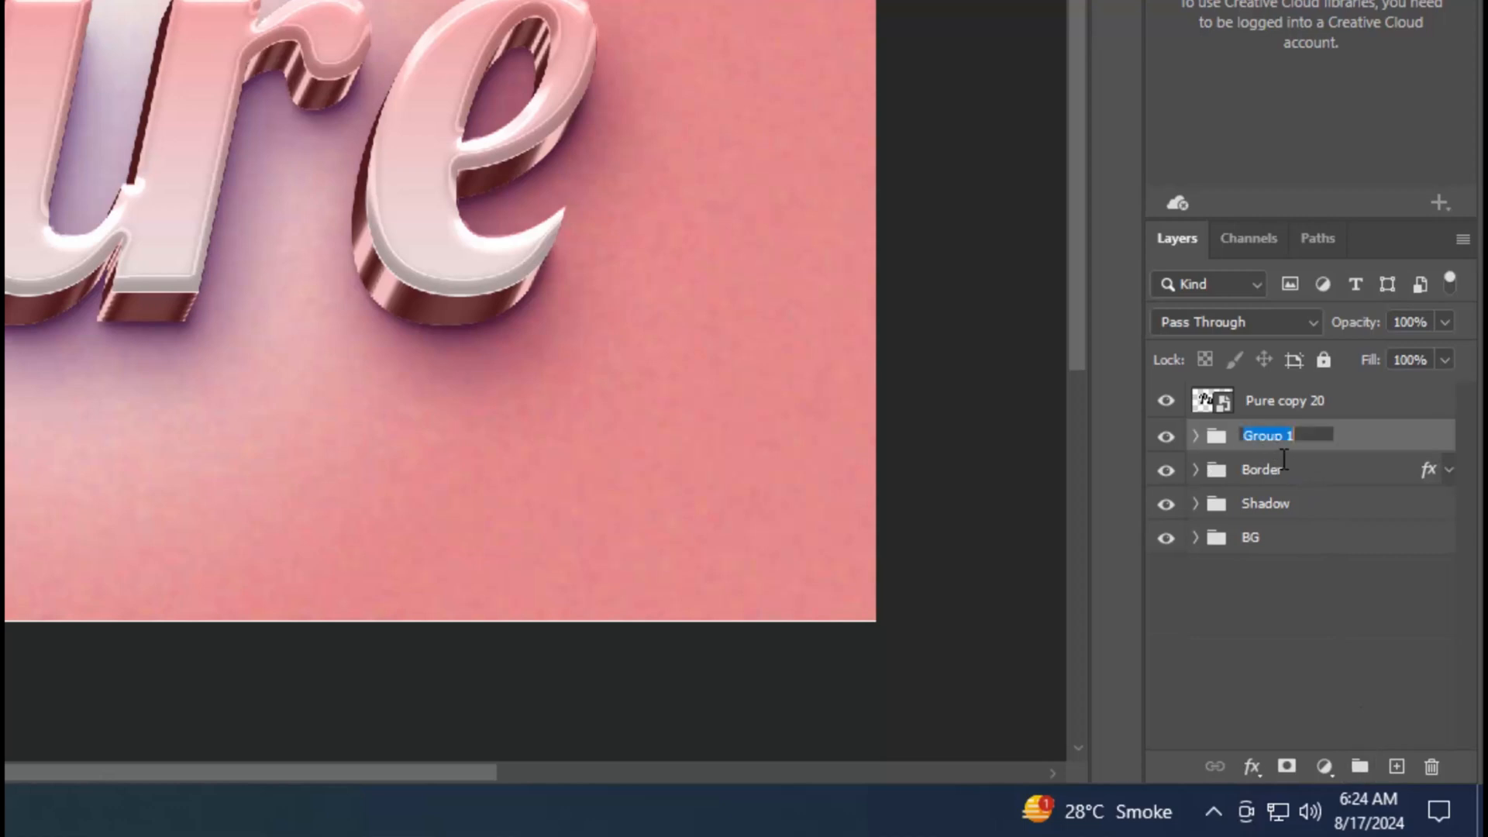
{"action": "type", "text": "Surface"}
{"action": "key", "text": "Return"}
Step: Rename the layer Pure copy 20 as "Change text from here"
{"action": "left_click", "coordinate": [1287, 398]}
{"action": "double_click", "coordinate": [1286, 398]}
{"action": "type", "text": "Change te"}
{"action": "type", "text": "xt form"}
{"action": "key", "text": "BackSpace"}
{"action": "key", "text": "BackSpace"}
{"action": "key", "text": "BackSpace"}
{"action": "type", "text": "rom here"}
{"action": "key", "text": "Return"}
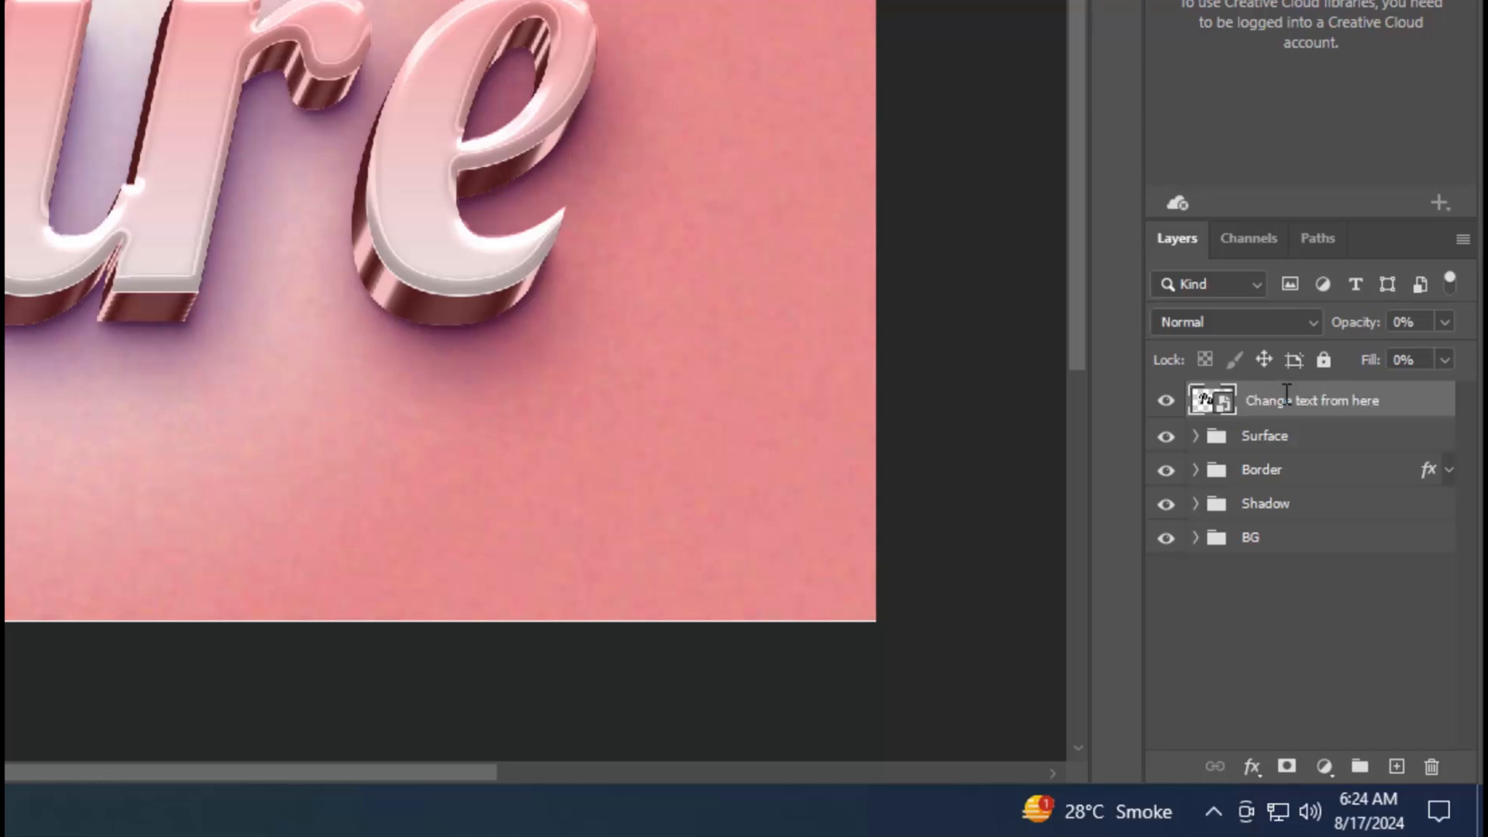
Step: Open the smart object of the "Change text from here" layer, replace its text with "Pixel", and close it with the changes saved
{"action": "double_click", "coordinate": [1204, 402]}
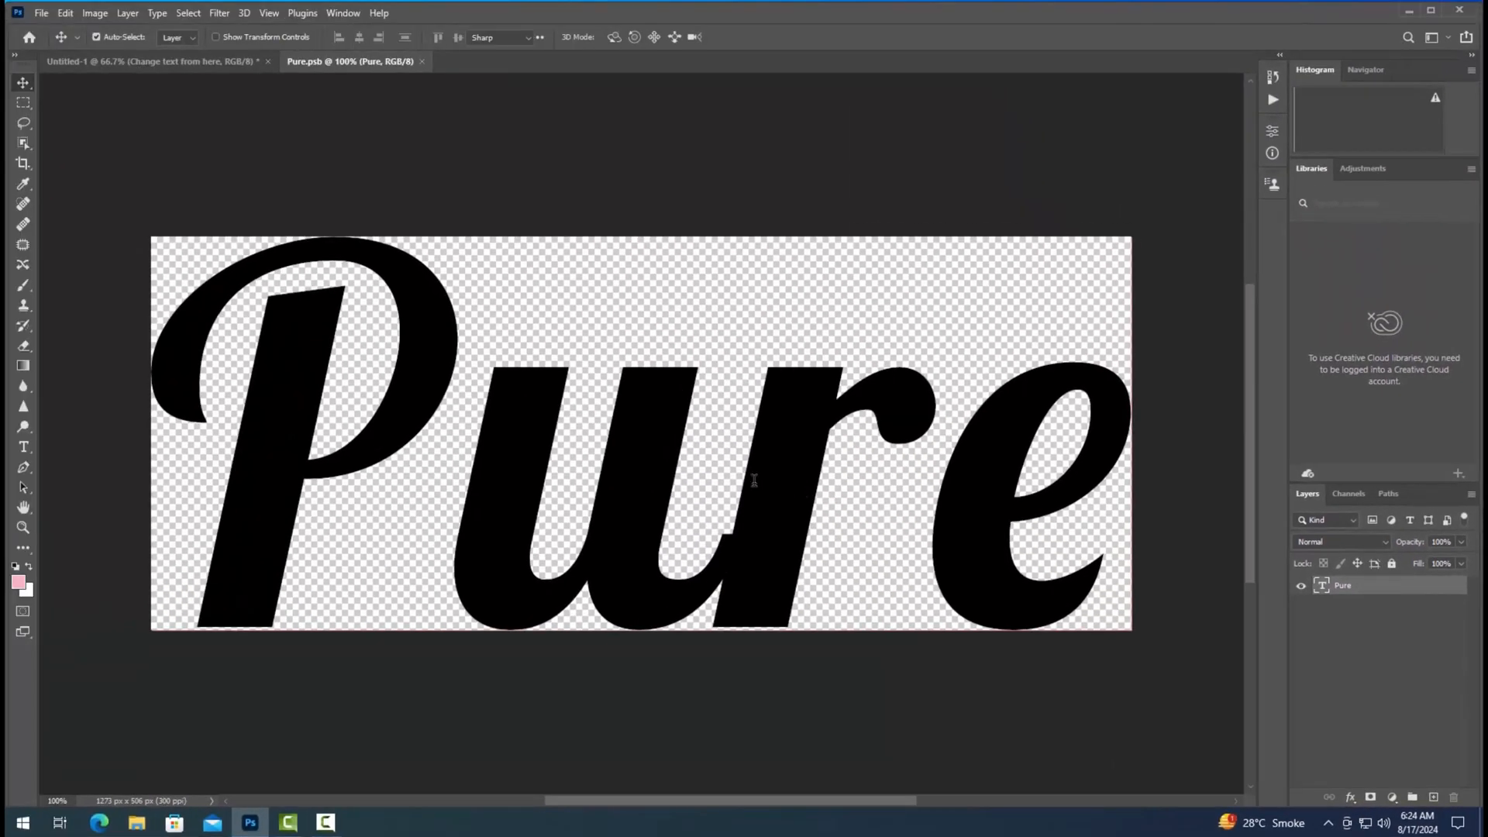
{"action": "double_click", "coordinate": [656, 454]}
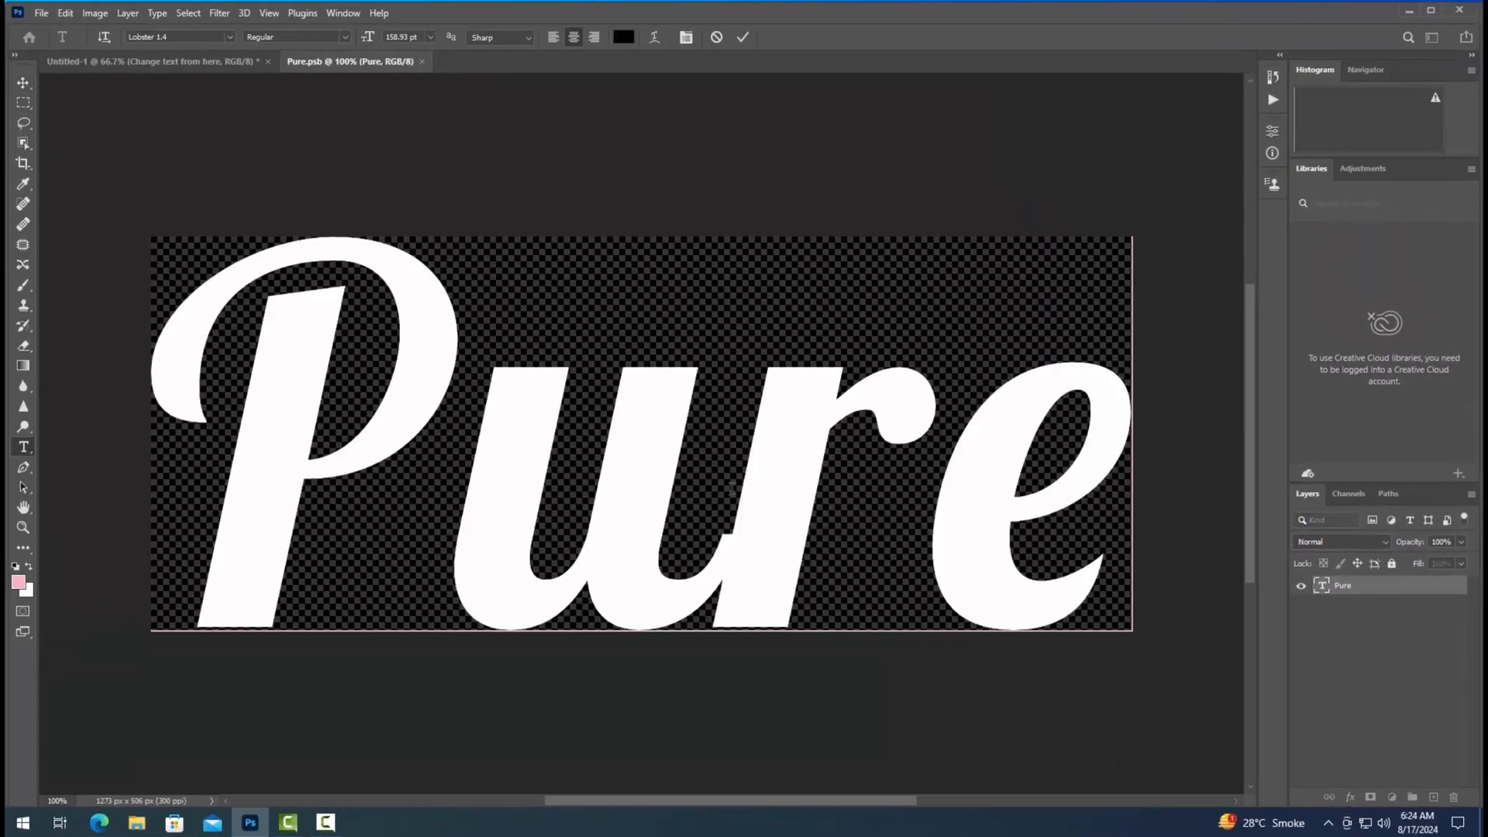
{"action": "type", "text": "Pixe"}
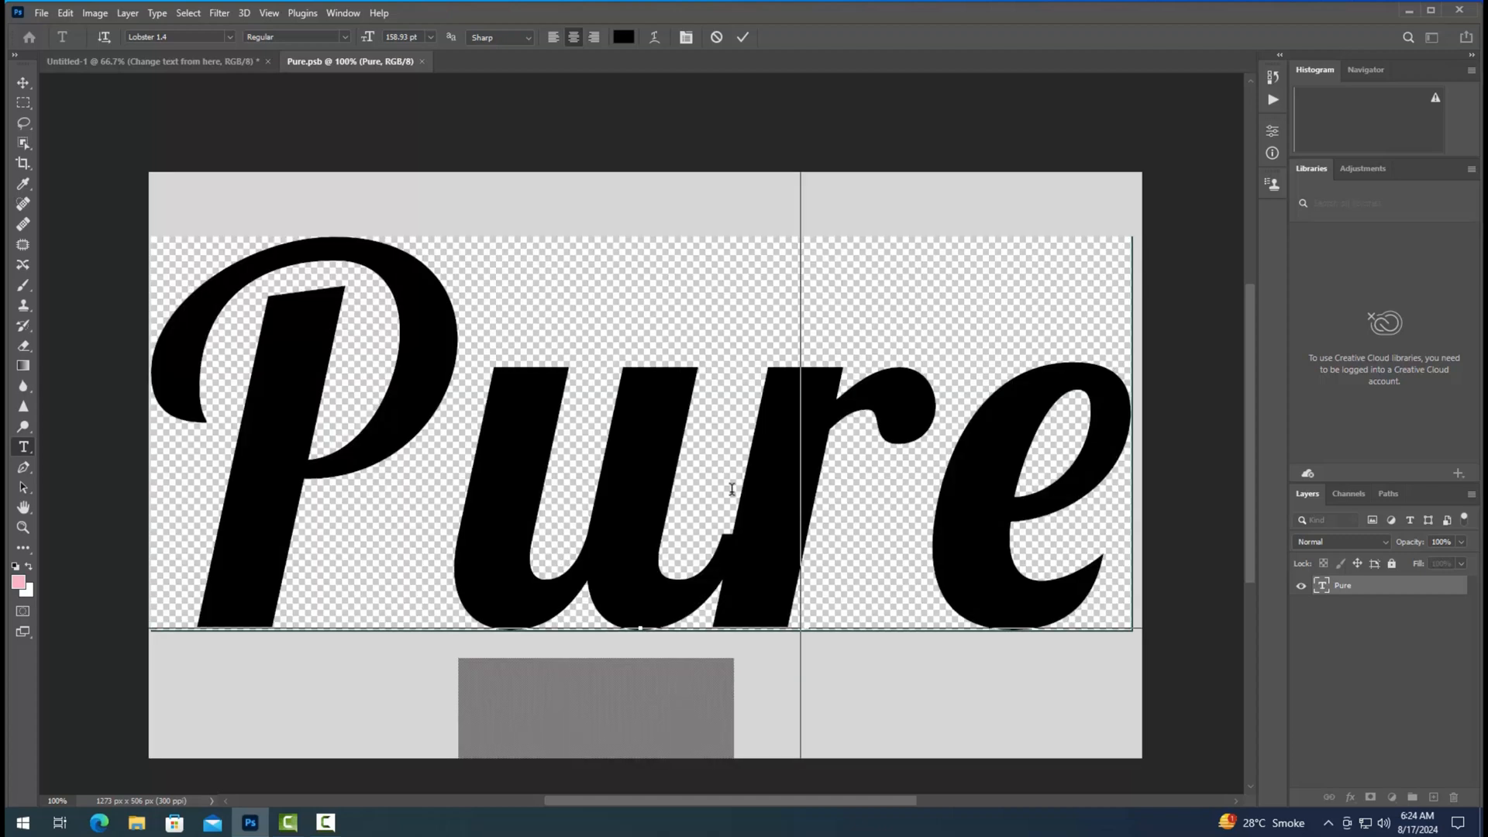
{"action": "type", "text": "l"}
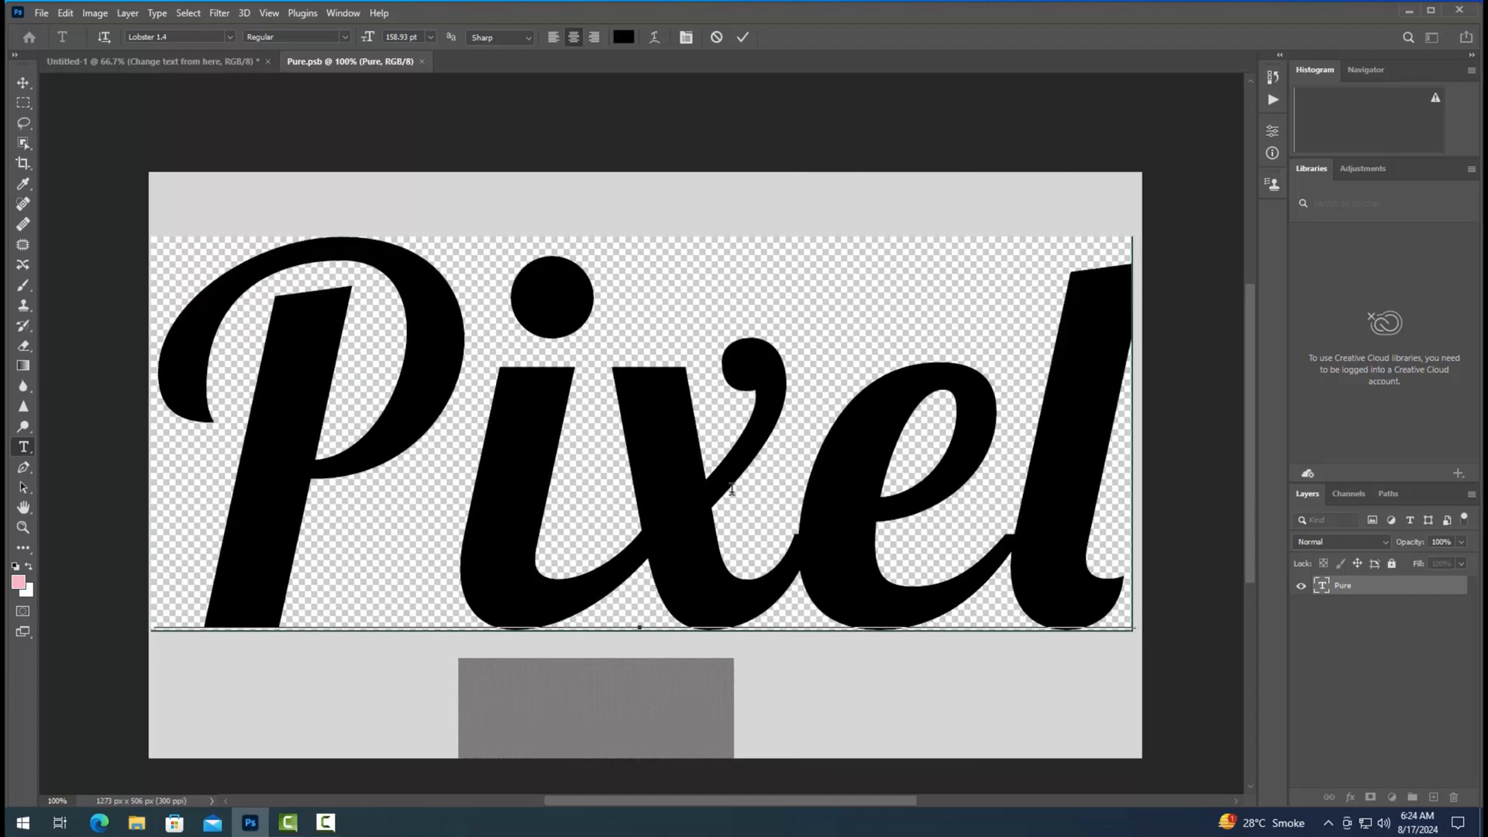
{"action": "left_click", "coordinate": [743, 36]}
{"action": "left_click", "coordinate": [428, 62]}
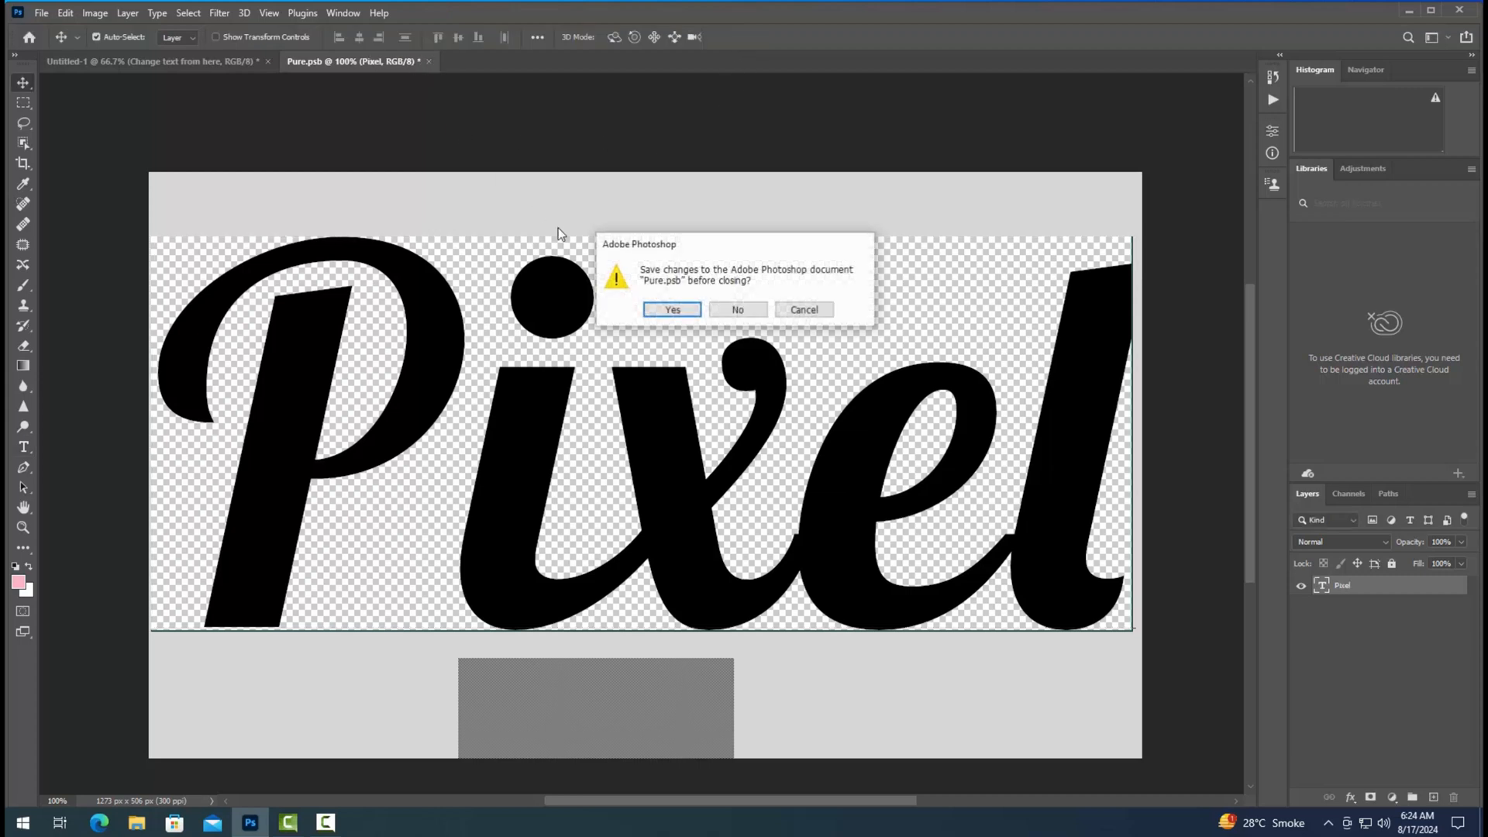
{"action": "left_click", "coordinate": [667, 311]}
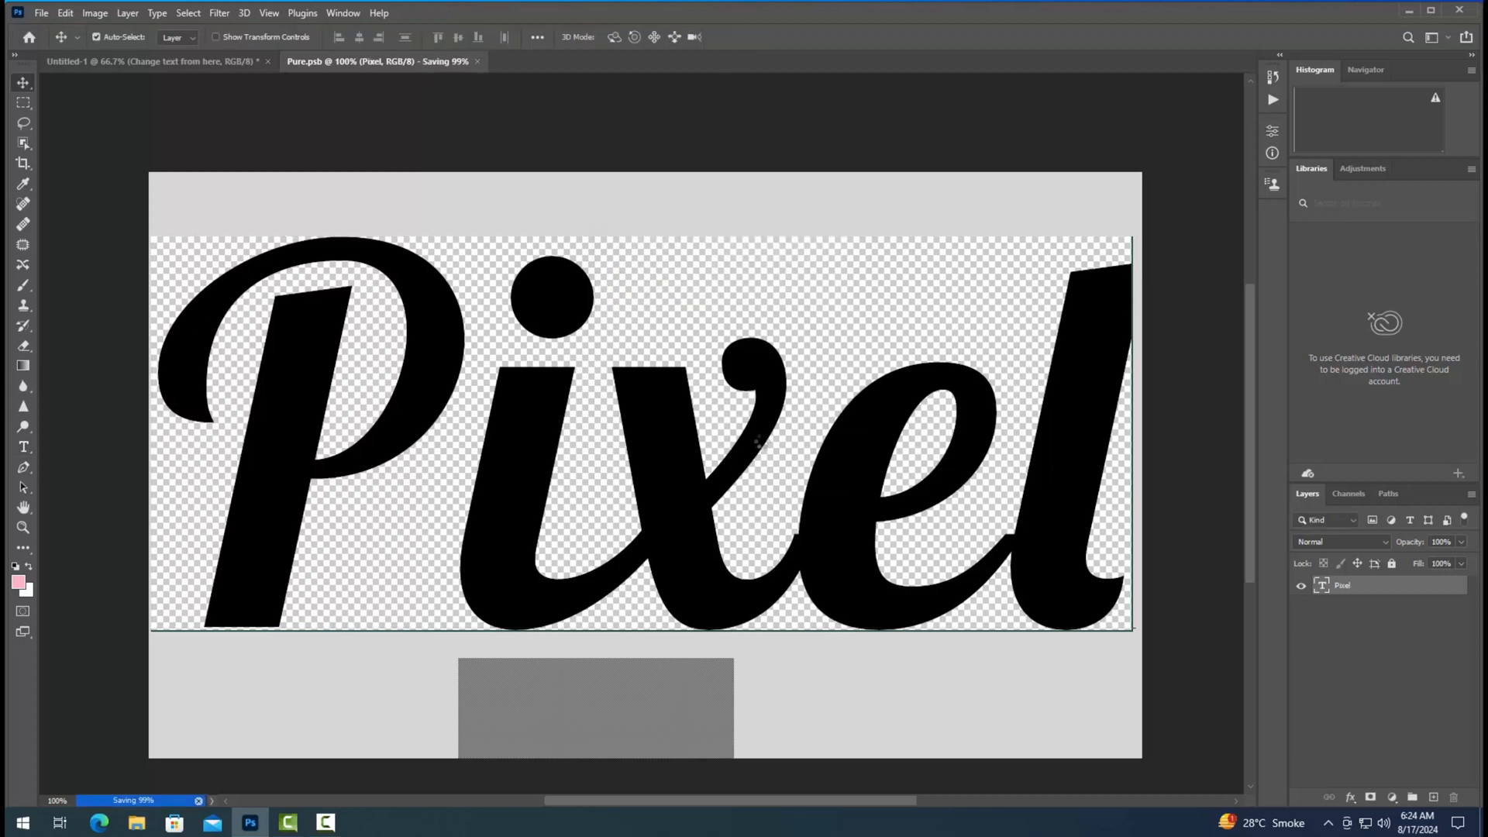